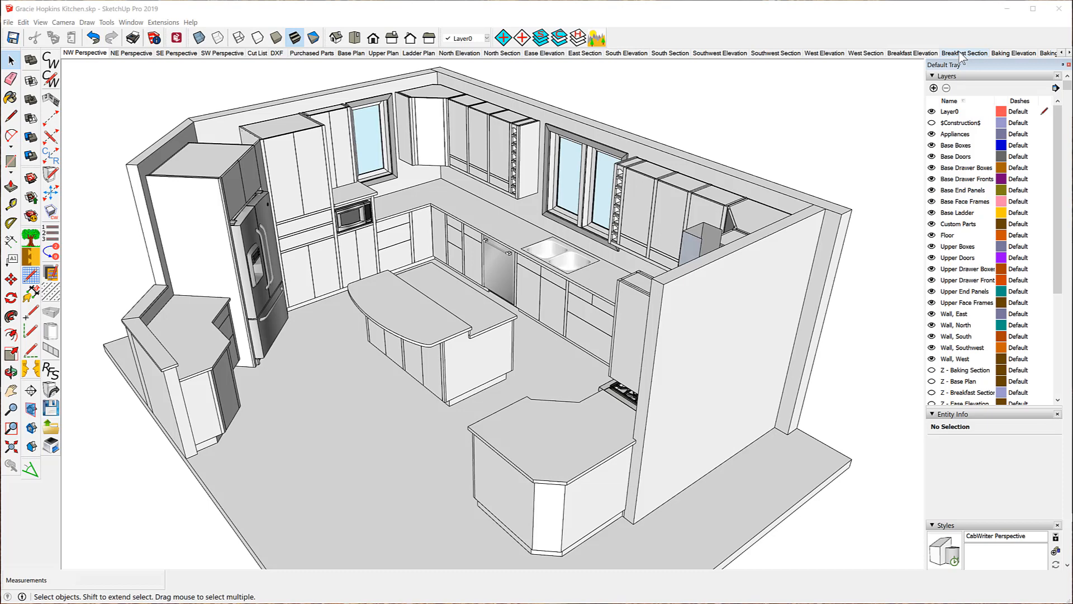
# Rename the misspelled 'Ease Elevation' scene tab to 'East Elevation'.
pyautogui.click(1069, 52)
pyautogui.click(1069, 52)
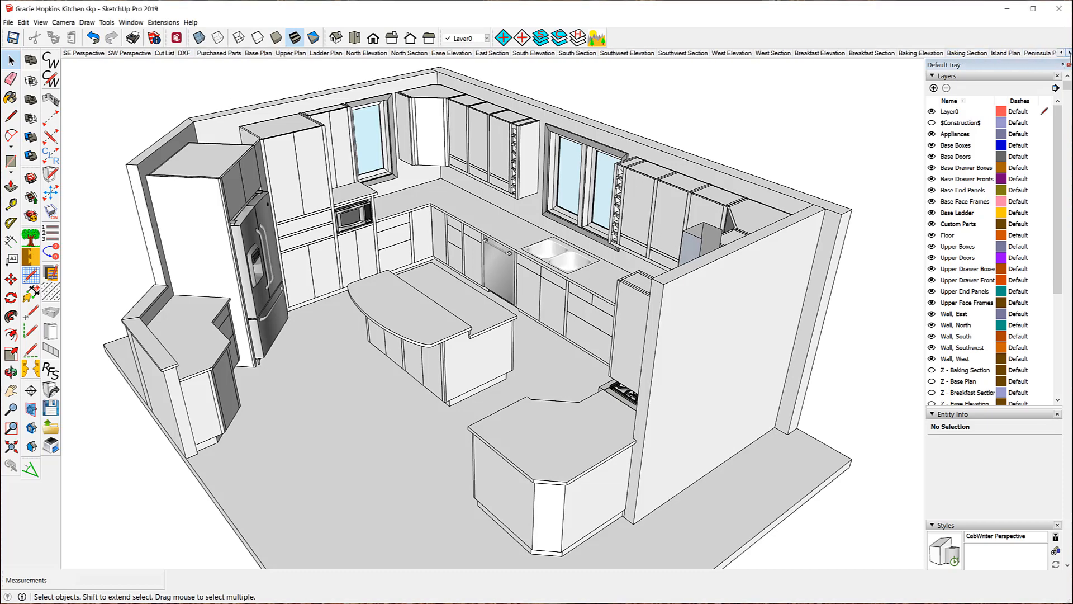
pyautogui.click(1069, 52)
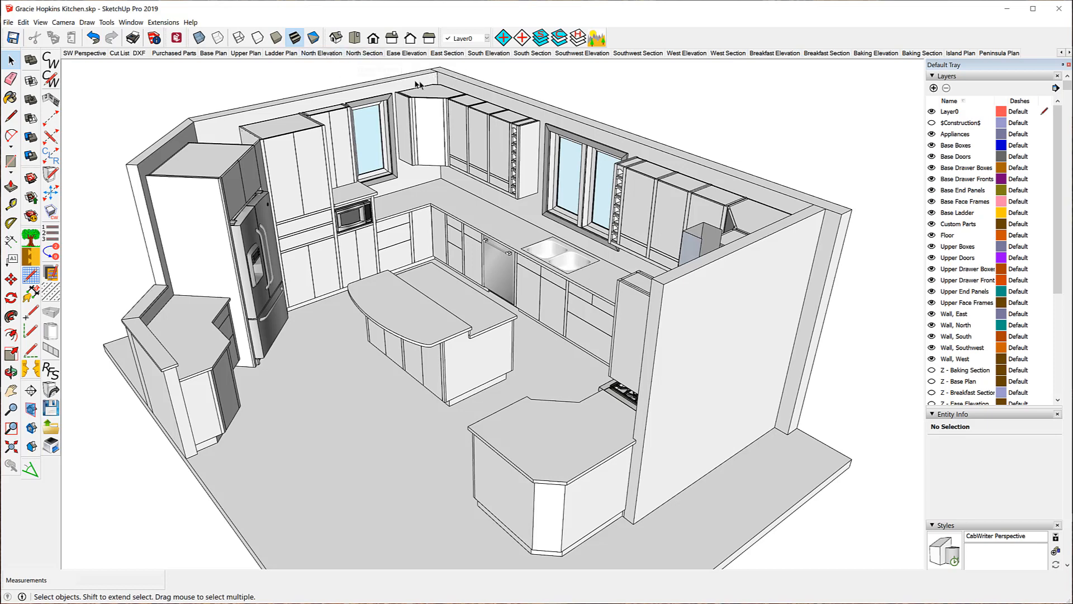
pyautogui.rightClick(396, 56)
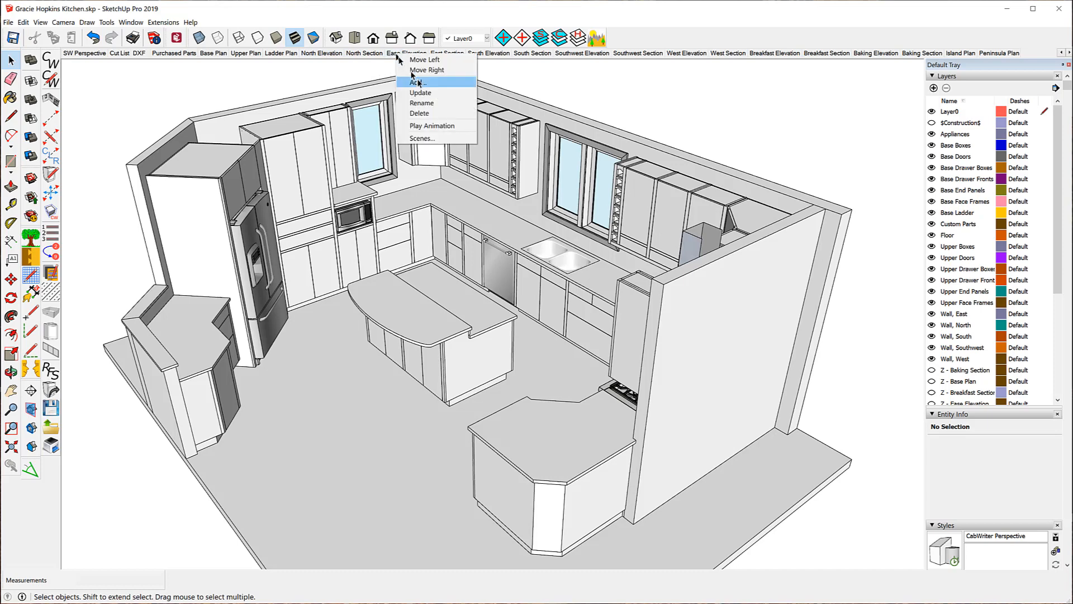
pyautogui.click(426, 103)
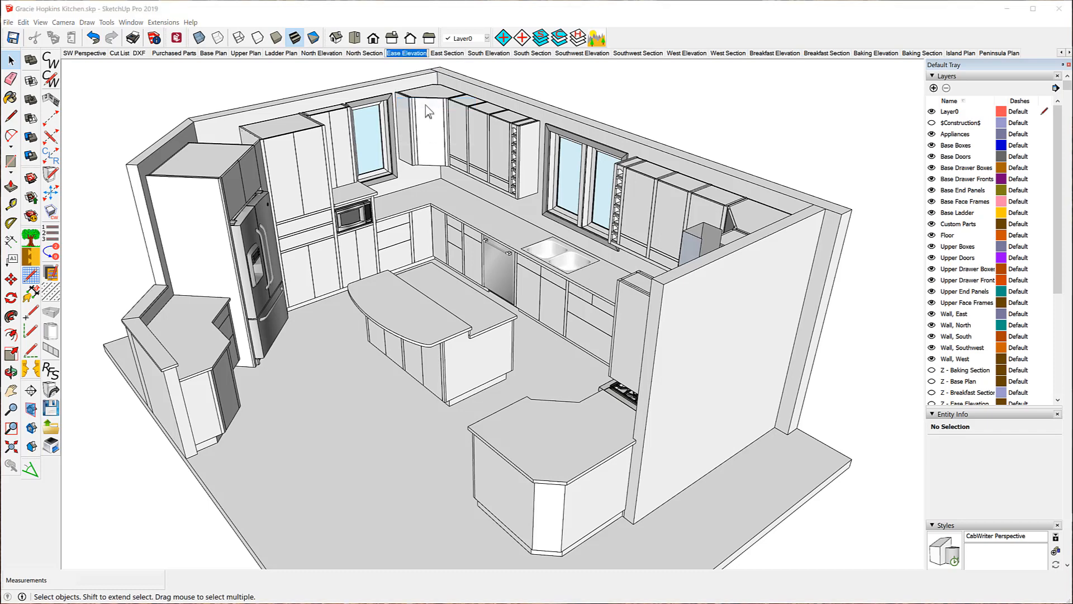
pyautogui.click(400, 55)
pyautogui.press('BackSpace')
pyautogui.write('t')
pyautogui.press('Return')
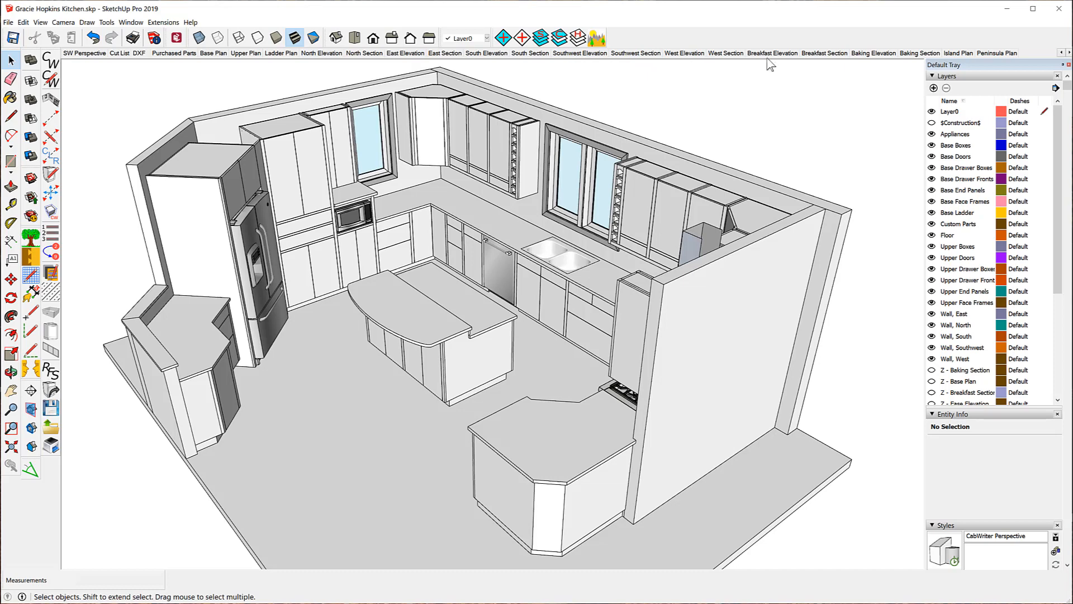
# Cycle through the Baking Elevation and SW Perspective scenes, then display the Baking Section scene.
pyautogui.click(875, 56)
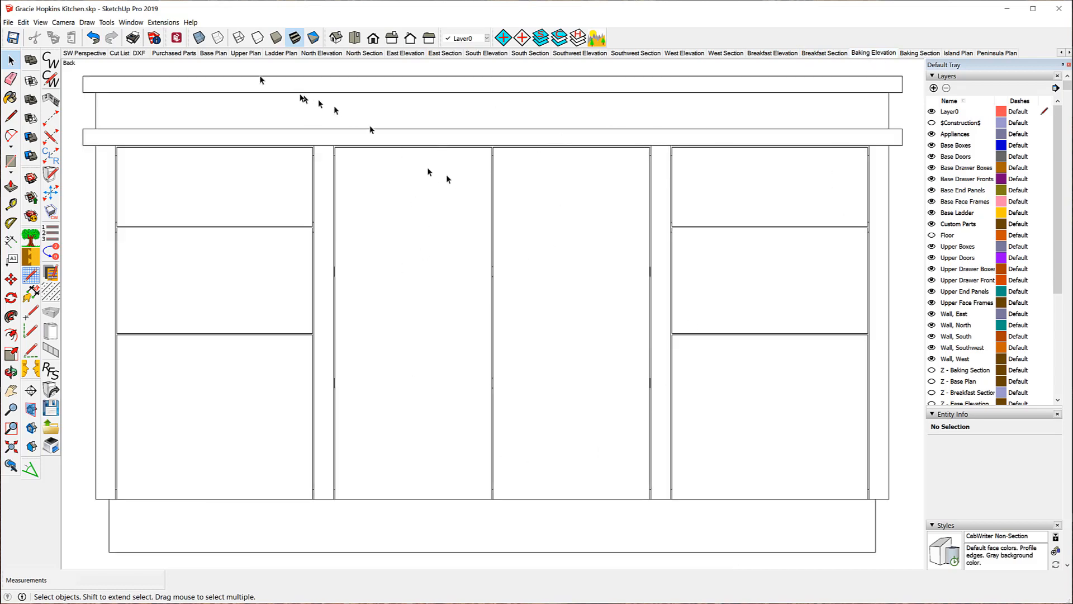
pyautogui.click(77, 56)
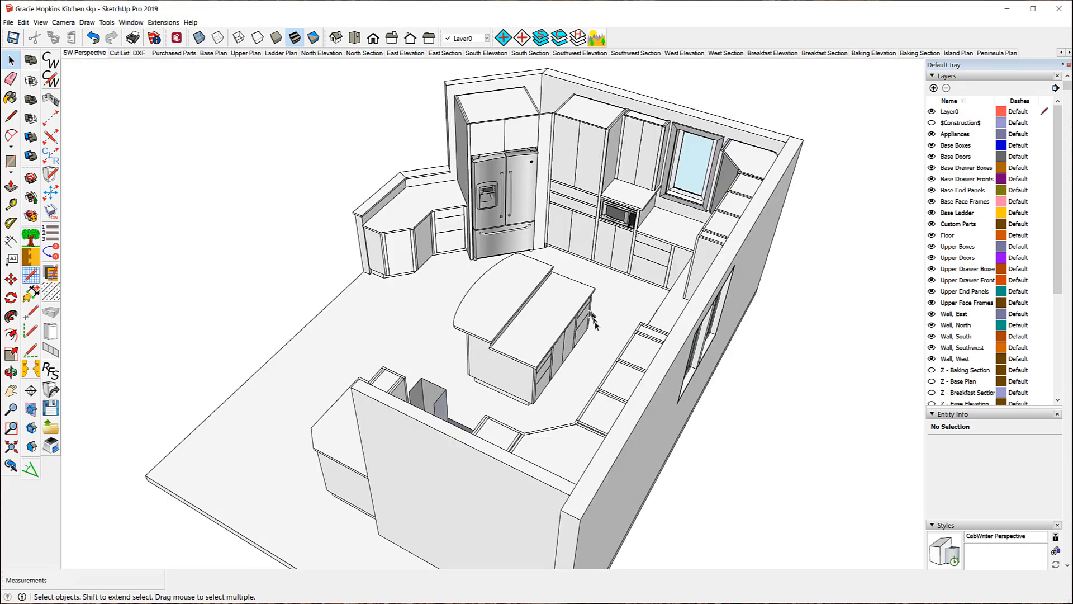
pyautogui.moveTo(585, 335)
pyautogui.mouseDown(button='middle')
pyautogui.moveTo(576, 312)
pyautogui.moveTo(556, 320)
pyautogui.moveTo(568, 345)
pyautogui.mouseUp(button='middle')
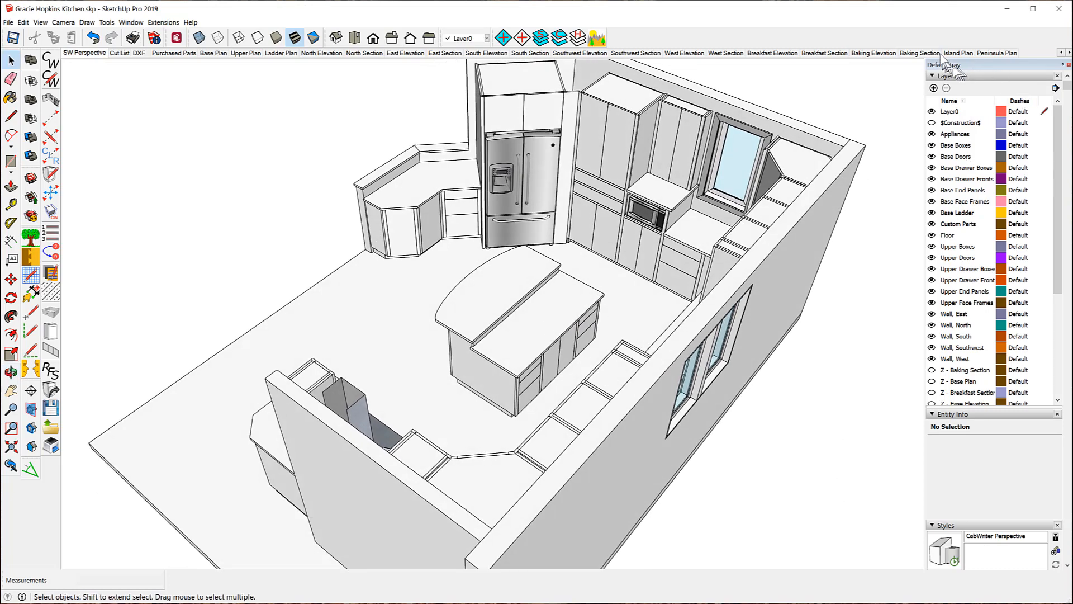
pyautogui.click(873, 53)
pyautogui.click(919, 56)
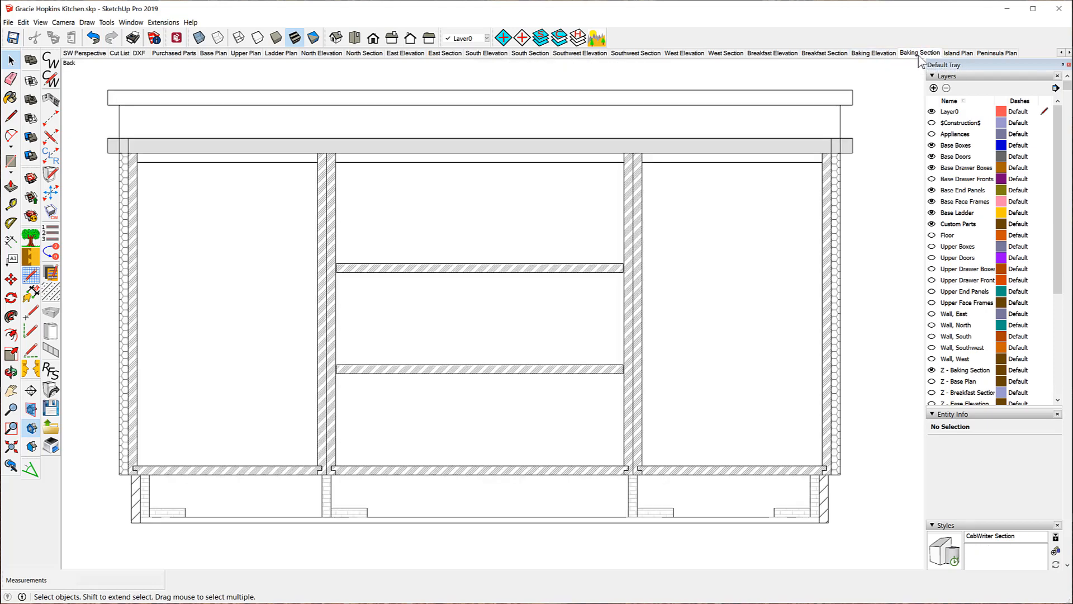
# Go from the Island Plan scene to the Peninsula Plan scene's top-down hatched section.
pyautogui.click(955, 57)
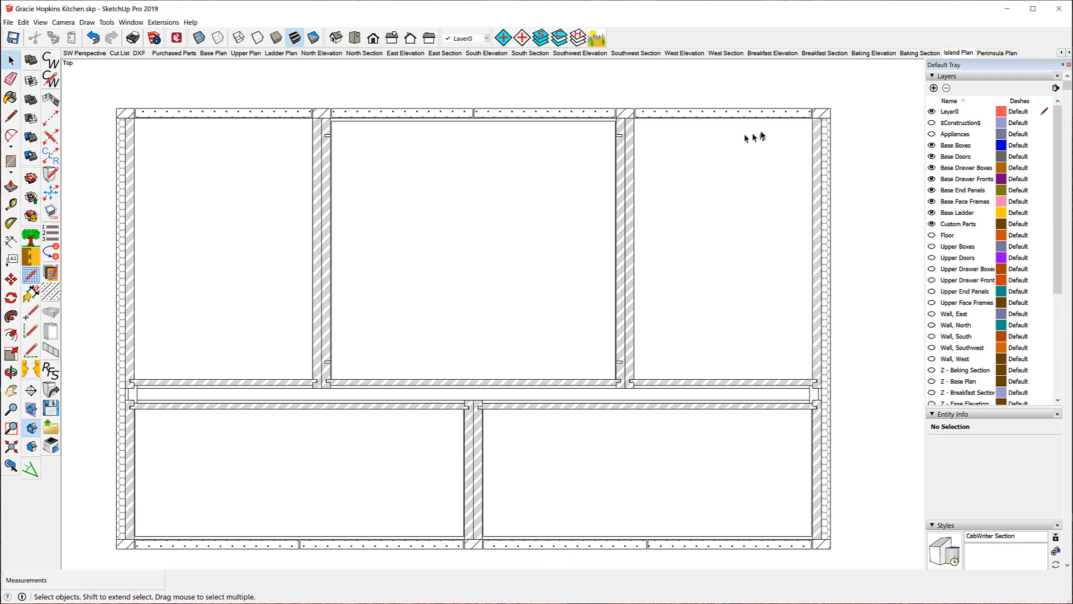
pyautogui.click(995, 53)
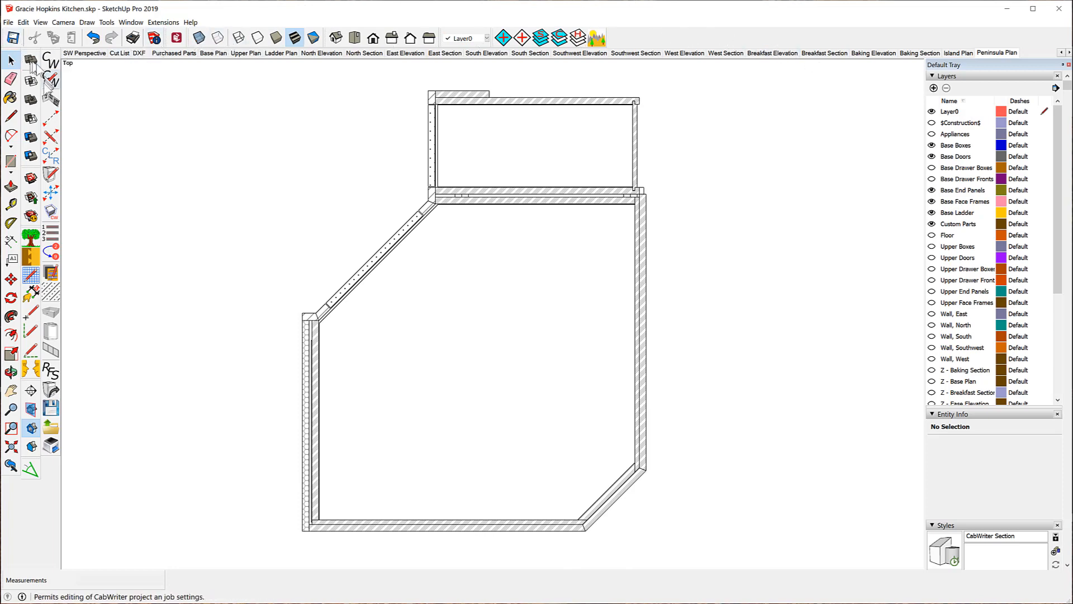
pyautogui.click(51, 80)
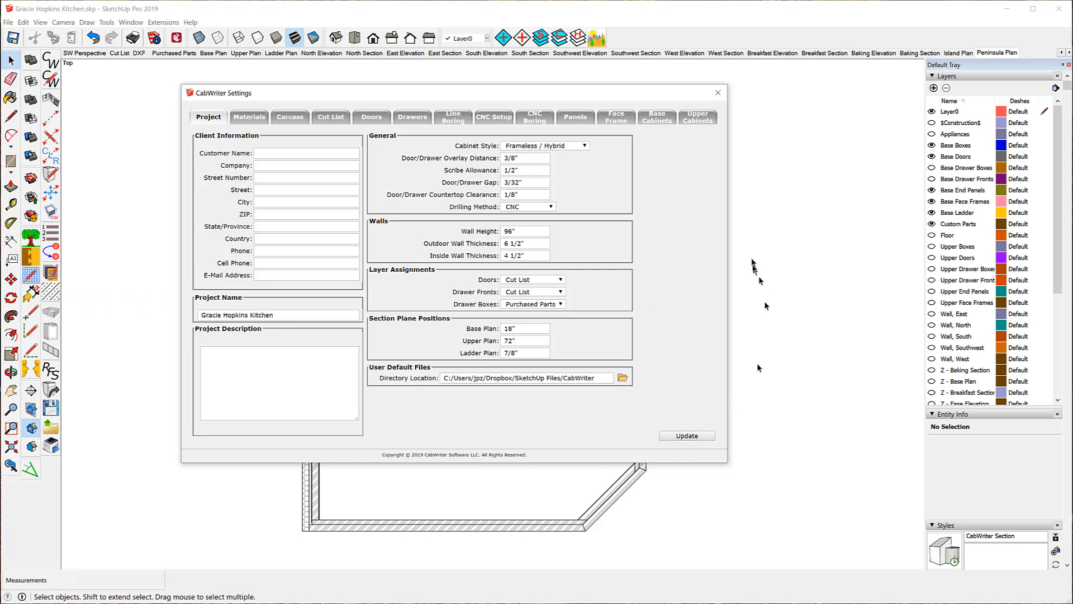
pyautogui.click(718, 93)
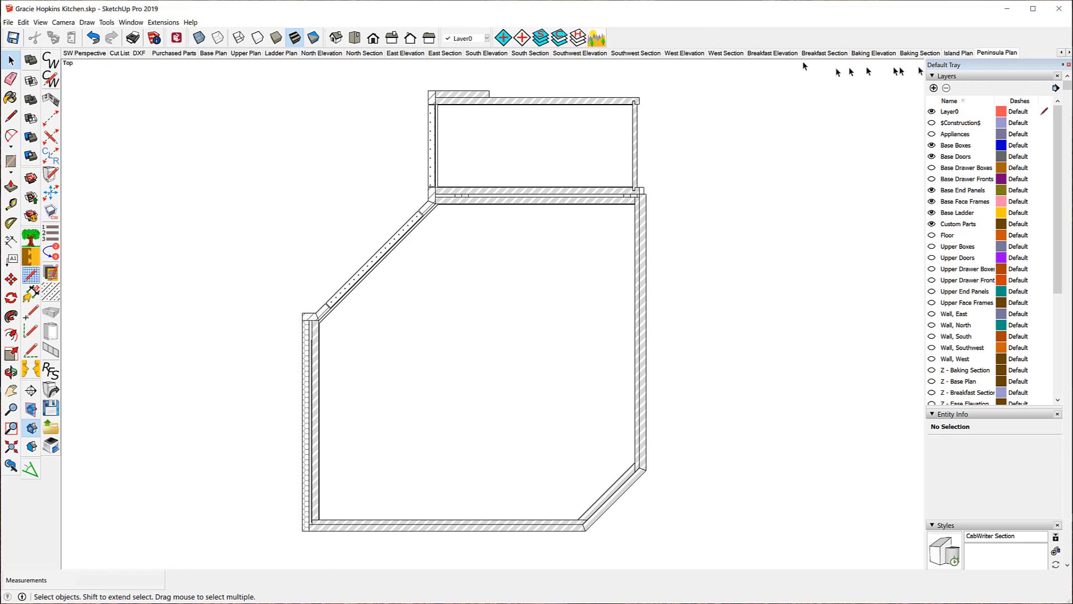
pyautogui.click(1062, 53)
pyautogui.click(1063, 53)
pyautogui.click(1063, 53)
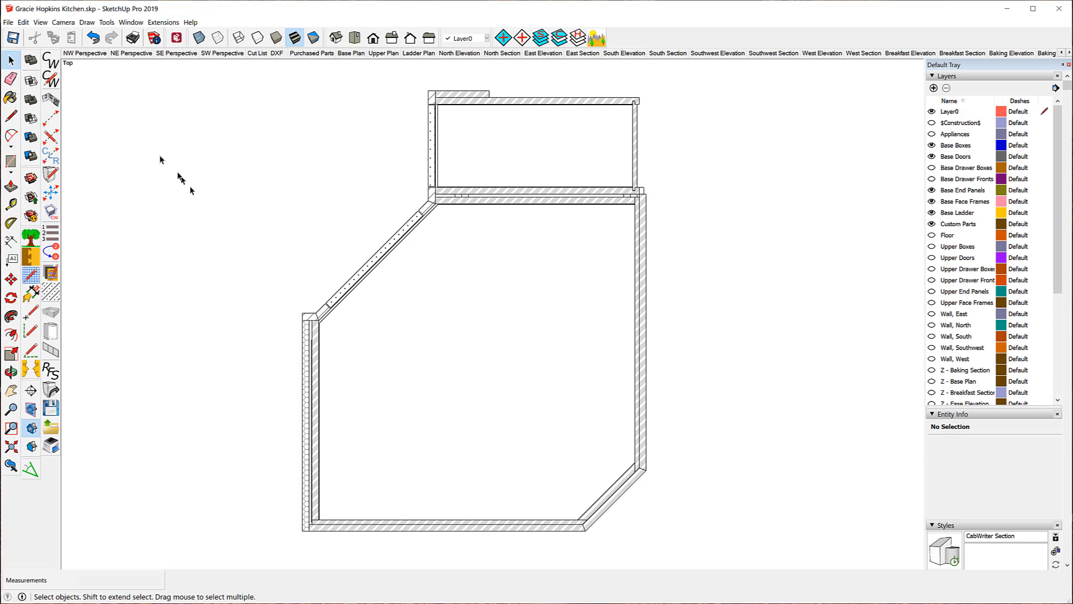
# Show the NW Perspective scene of the full 3D kitchen.
pyautogui.click(96, 54)
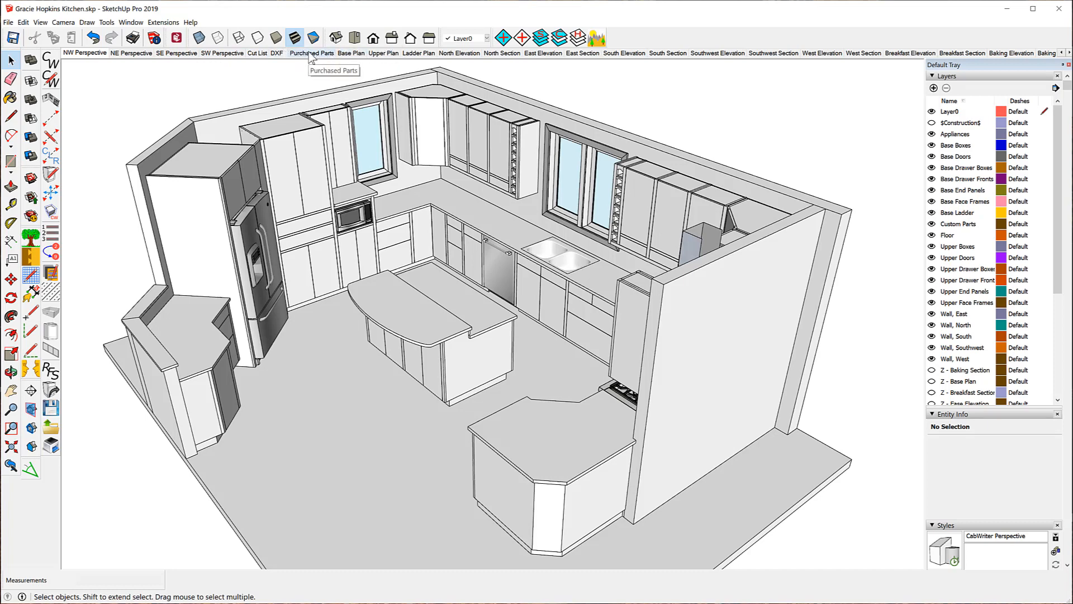
# Go from the Purchased Parts scene to the cabinets-only DXF scene.
pyautogui.click(311, 54)
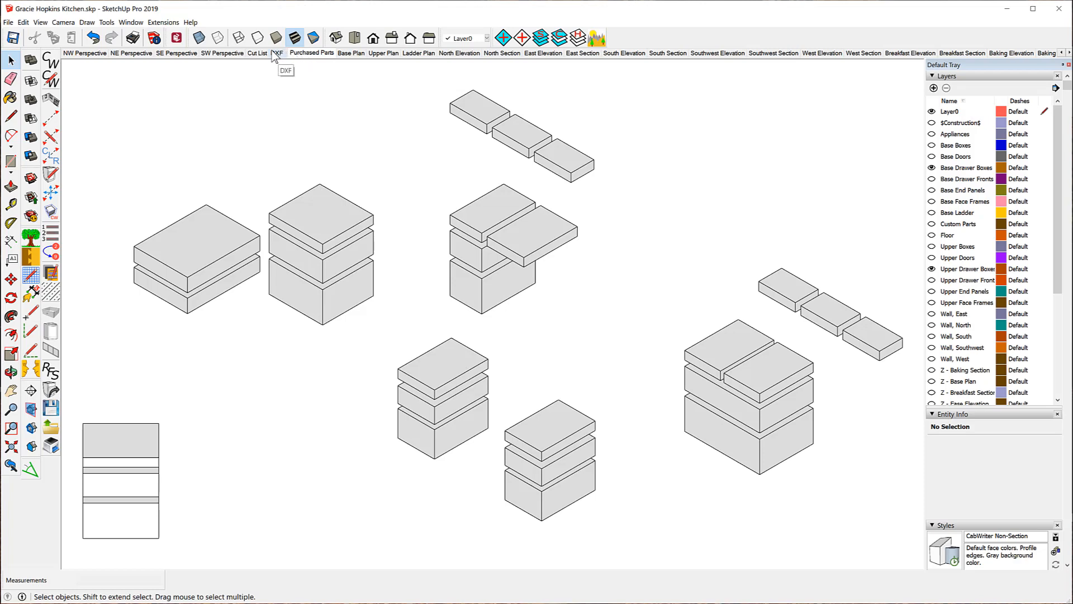
pyautogui.click(277, 56)
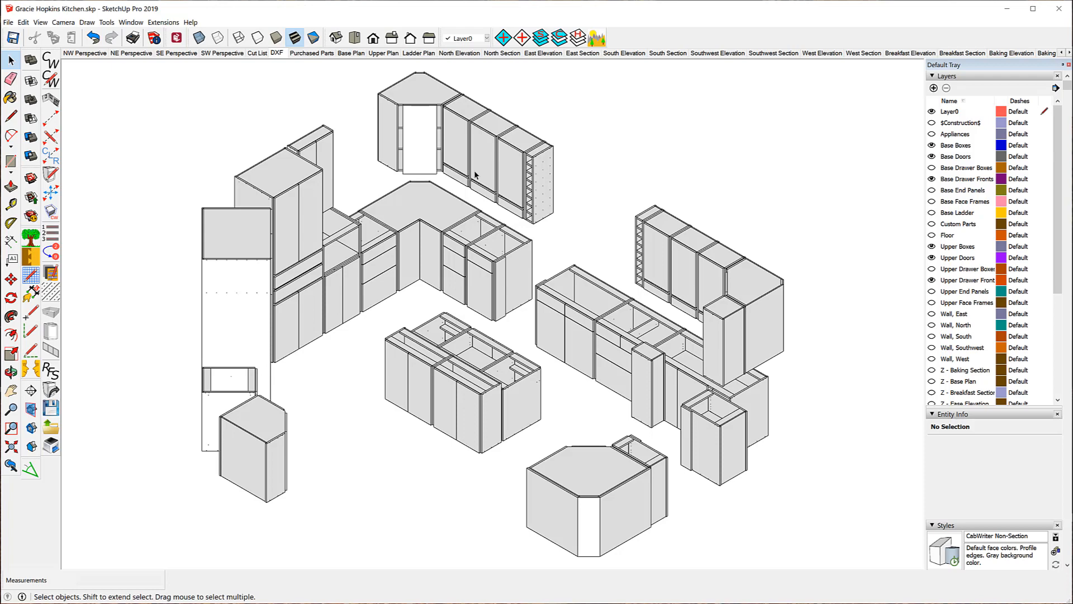
# Check an upper door front in Extended Entity Info, confirming MDF sheet good, then close the window.
pyautogui.click(132, 24)
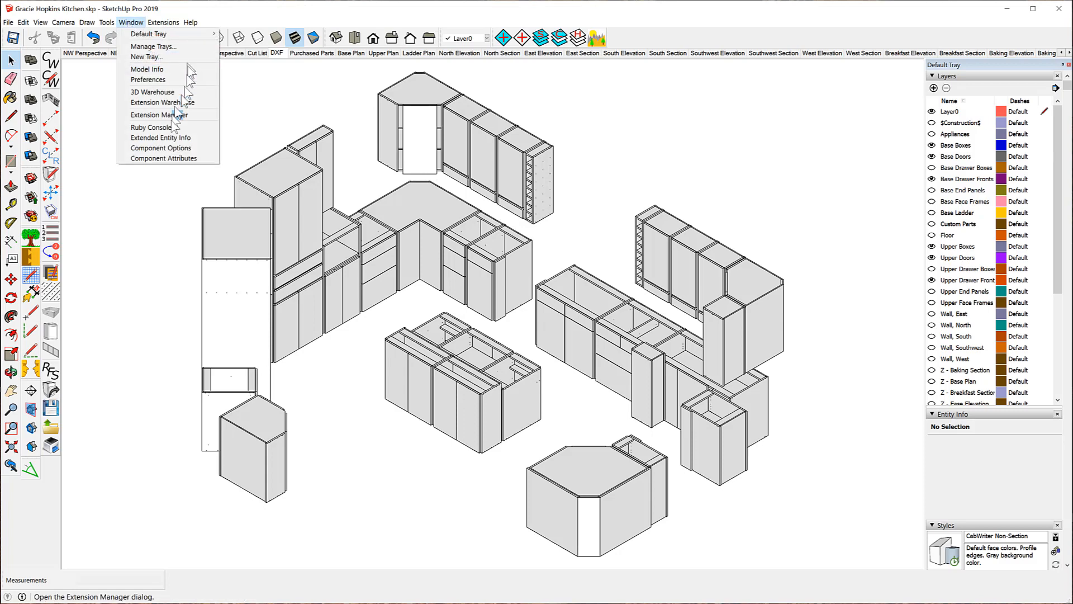
pyautogui.click(146, 138)
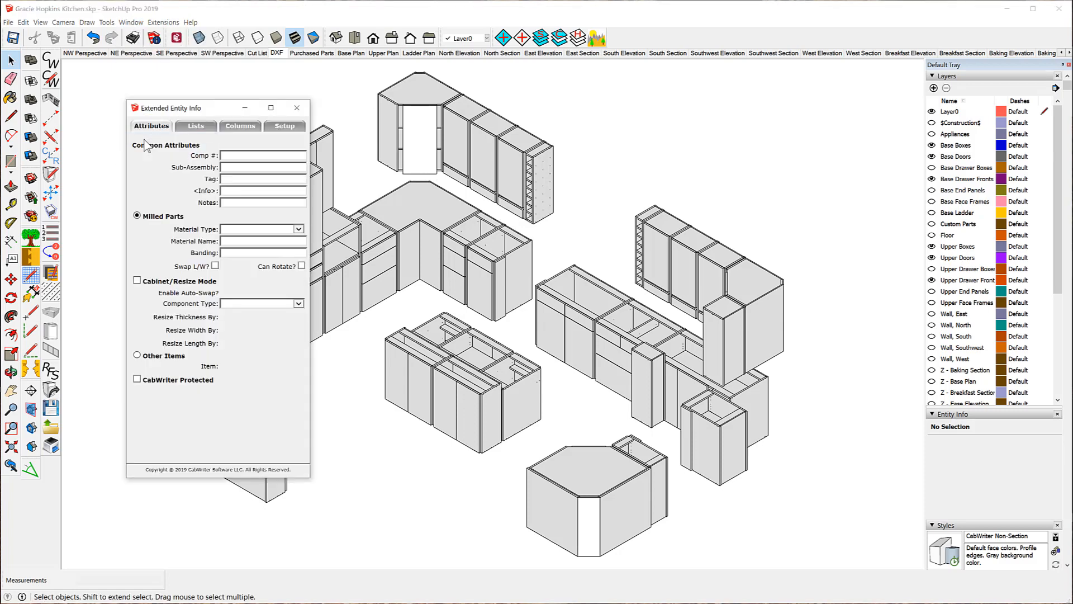
pyautogui.click(456, 142)
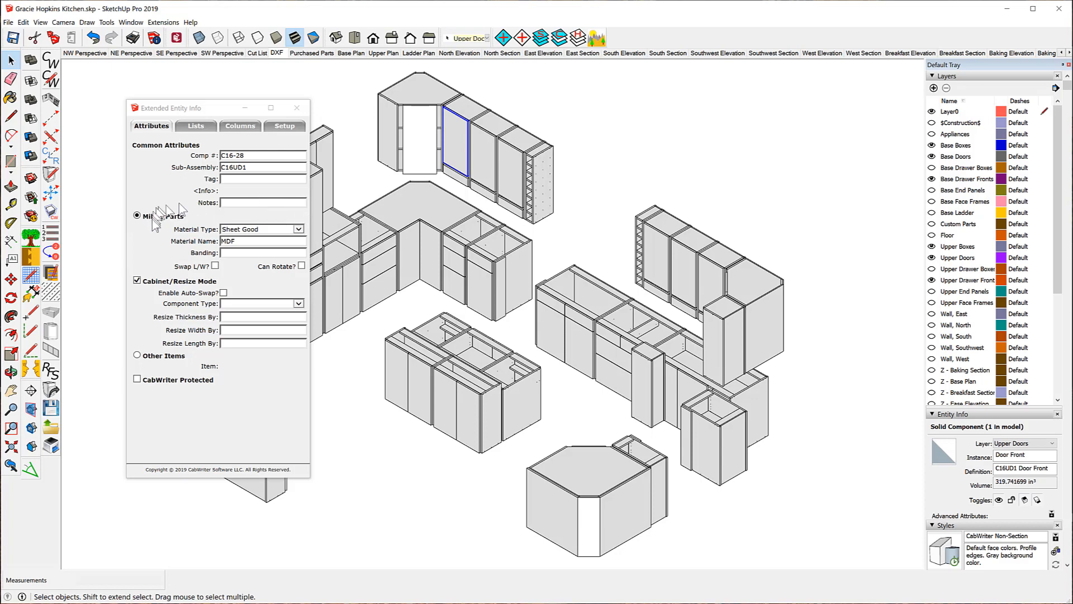
pyautogui.click(297, 108)
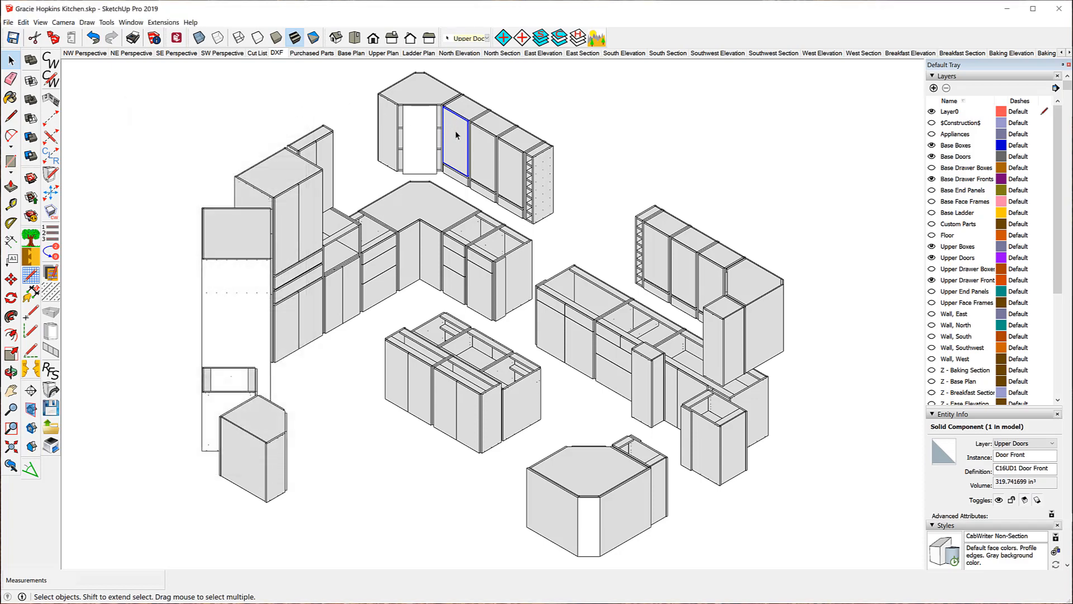
# Review CabWriter's material hatches (Sheet Good uses Black Dots 1), then select a base drawer front.
pyautogui.click(54, 392)
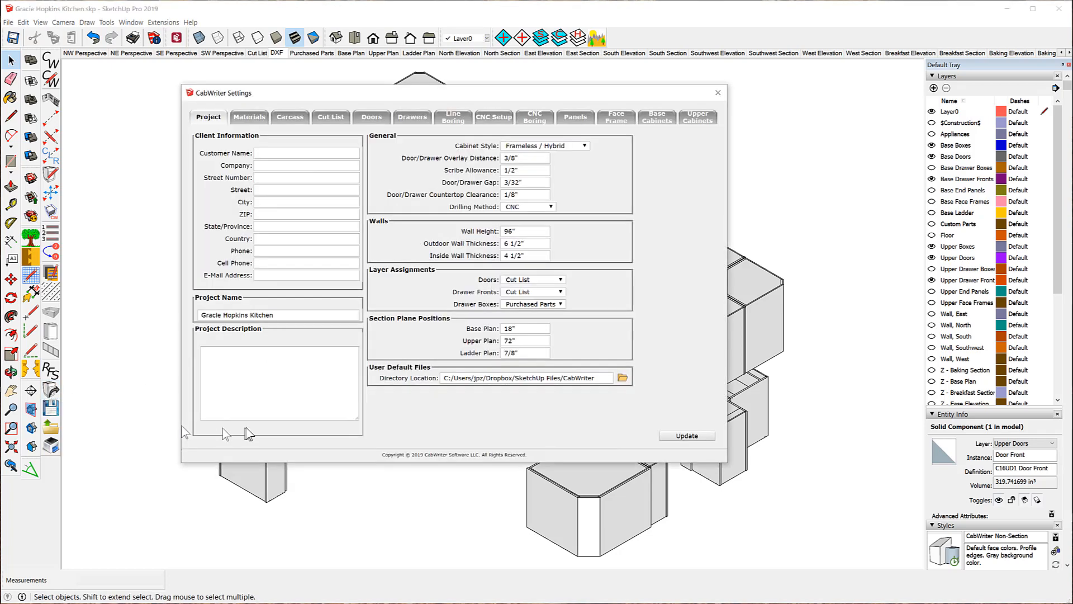
pyautogui.click(251, 118)
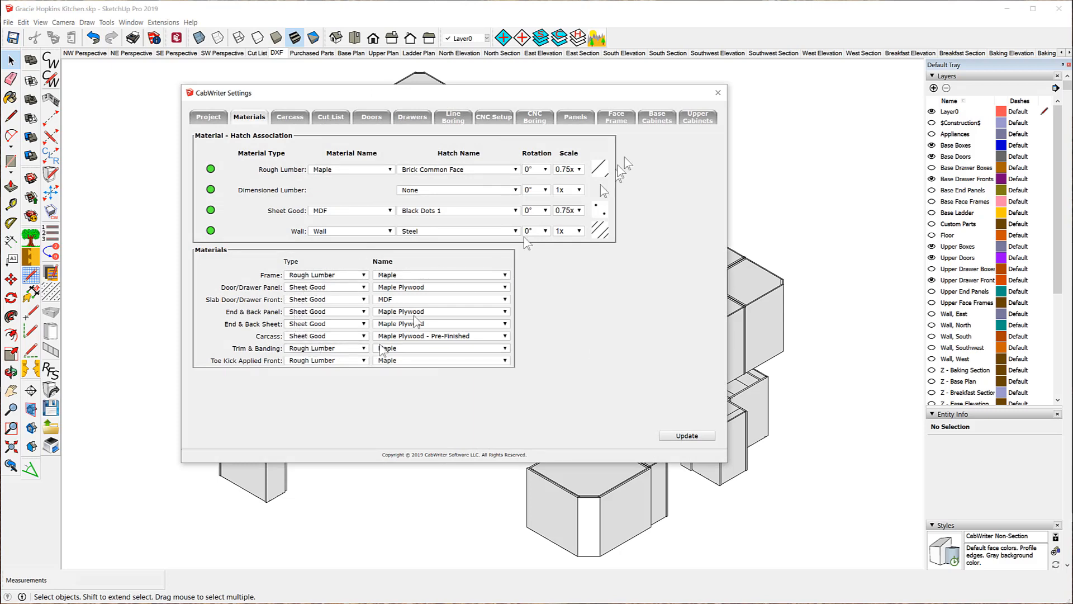
pyautogui.click(719, 93)
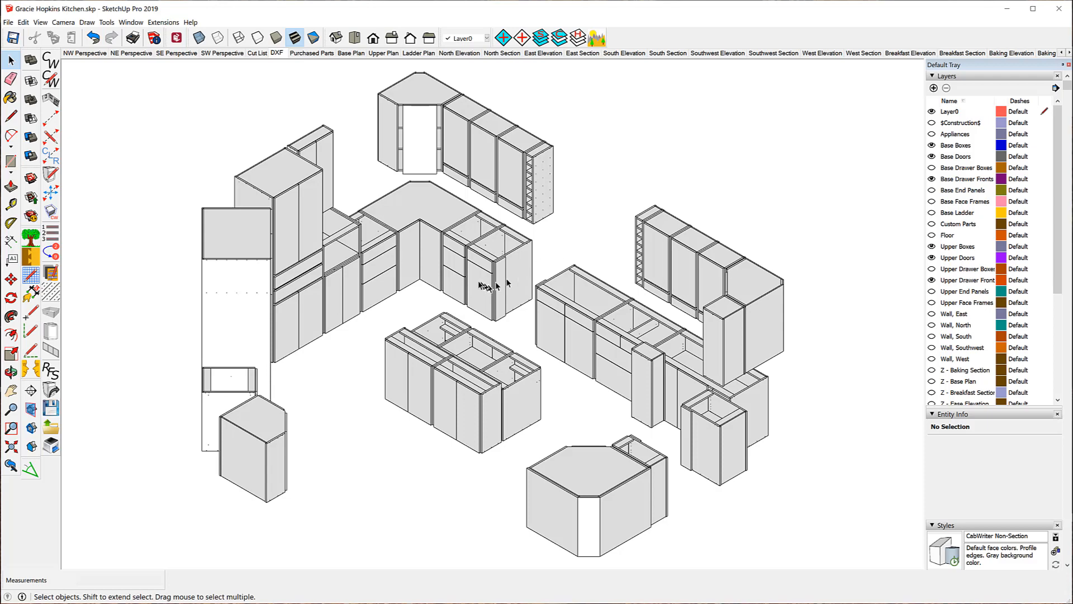
pyautogui.click(455, 265)
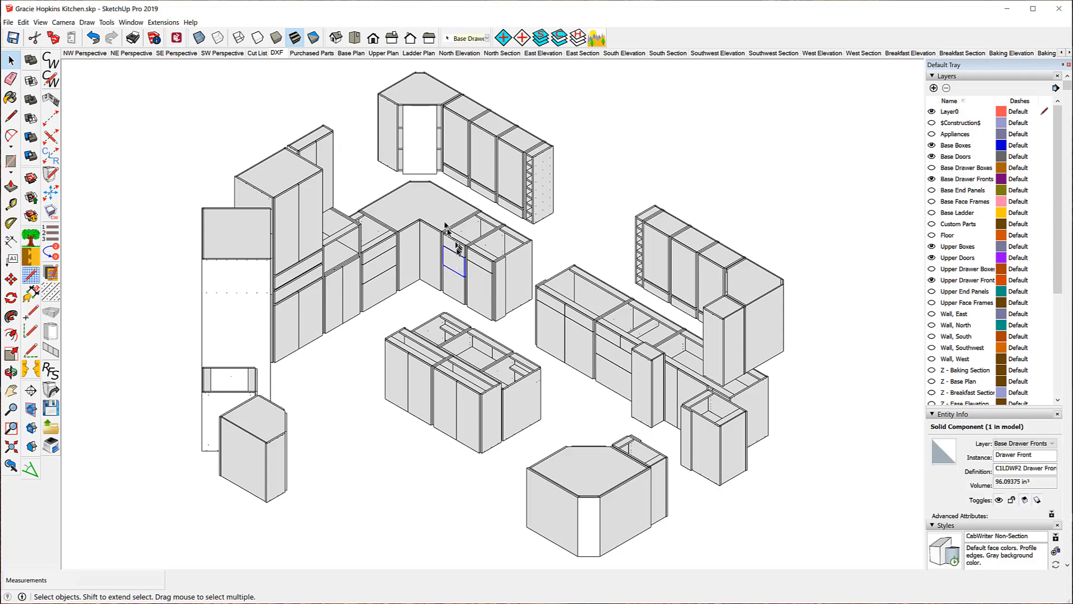
pyautogui.click(51, 390)
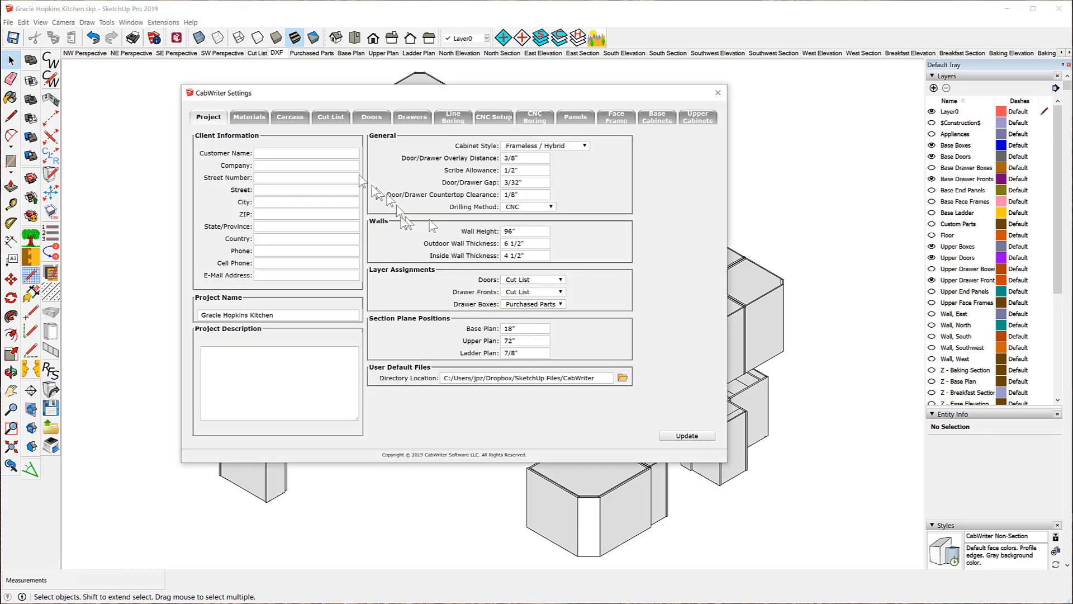
pyautogui.click(250, 116)
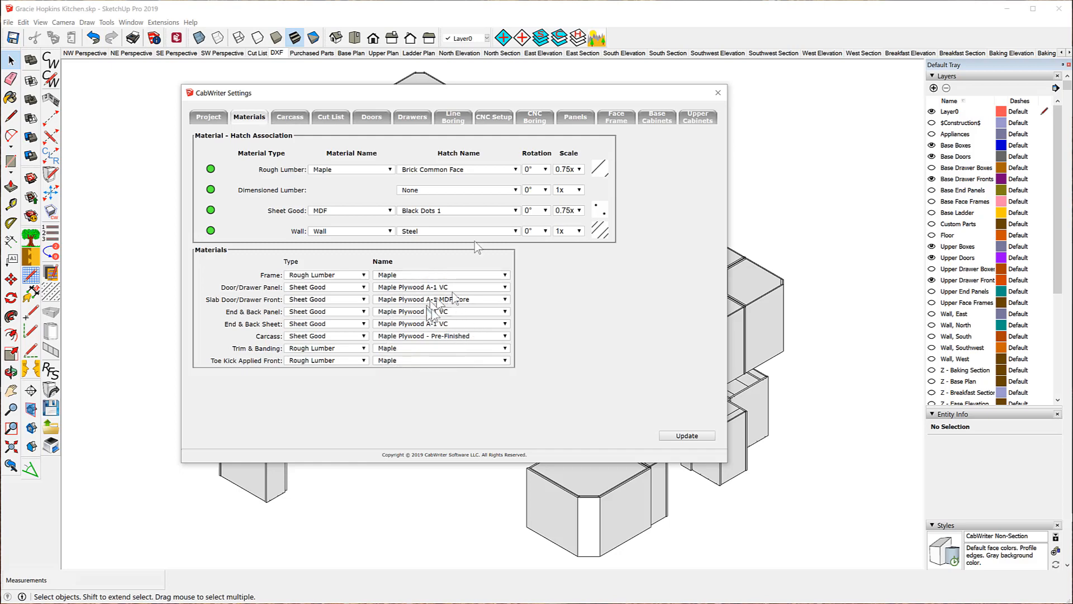
pyautogui.click(718, 93)
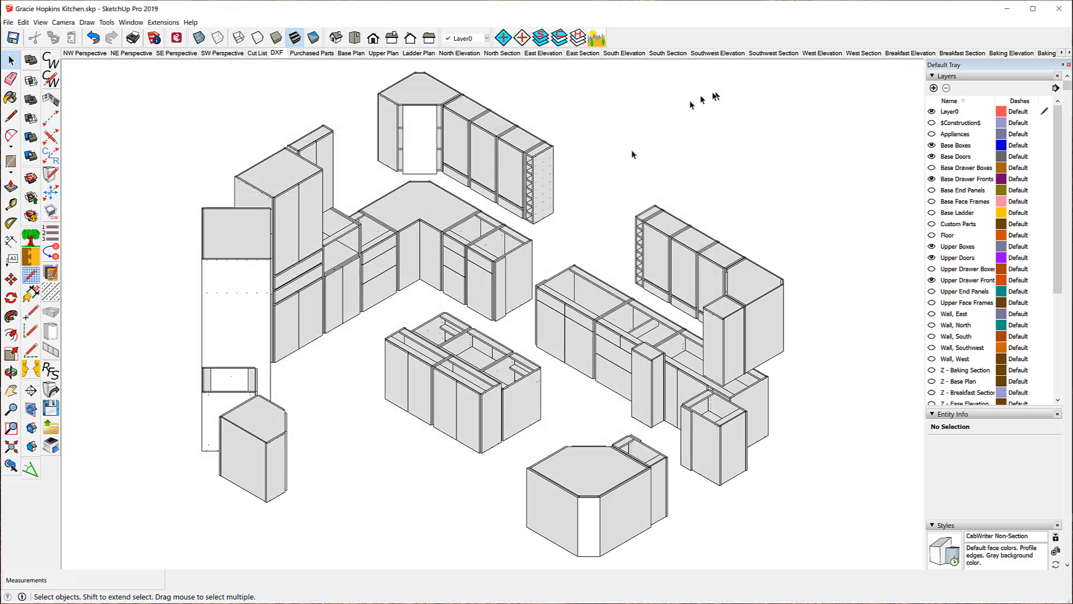
pyautogui.click(452, 270)
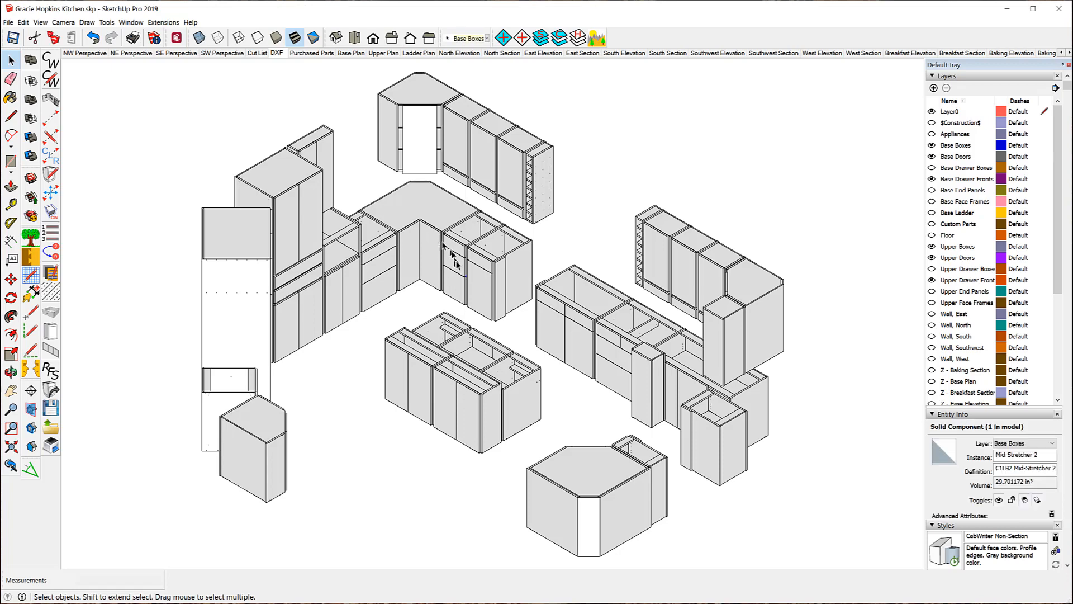
pyautogui.click(456, 265)
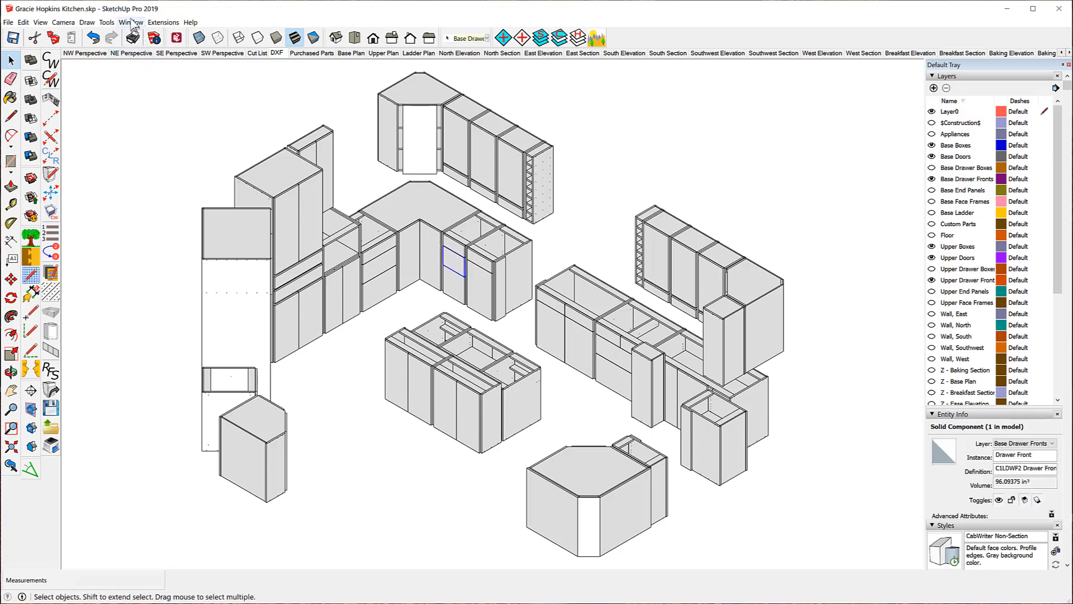
pyautogui.click(132, 22)
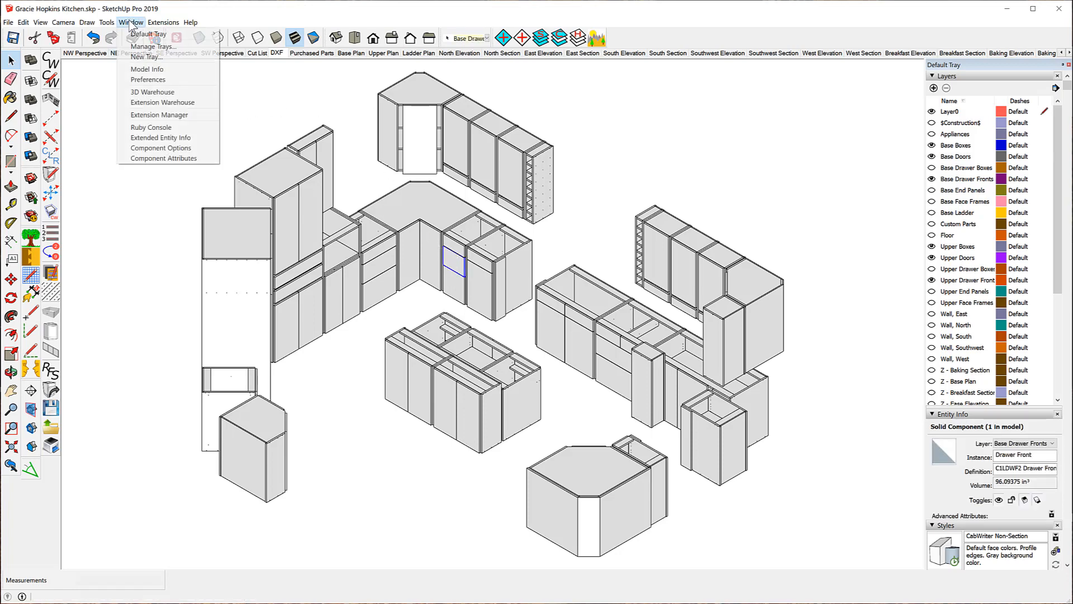
pyautogui.click(161, 138)
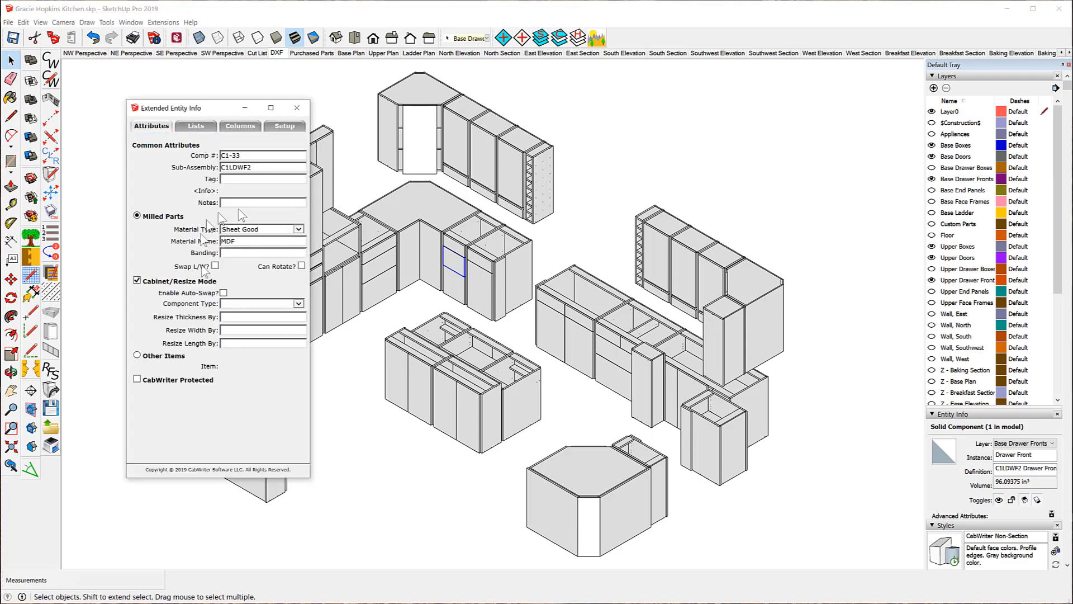
pyautogui.click(297, 108)
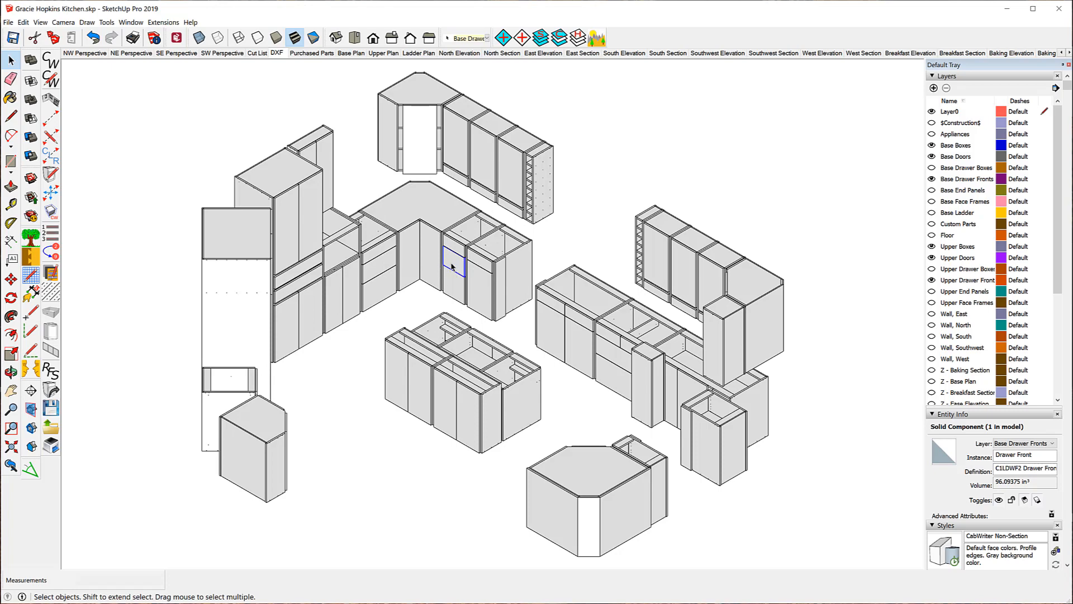
# Show CabWriter's Materials tab with Sheet Good MDF mapped to Black Dots 1 at 0.75x.
pyautogui.click(54, 407)
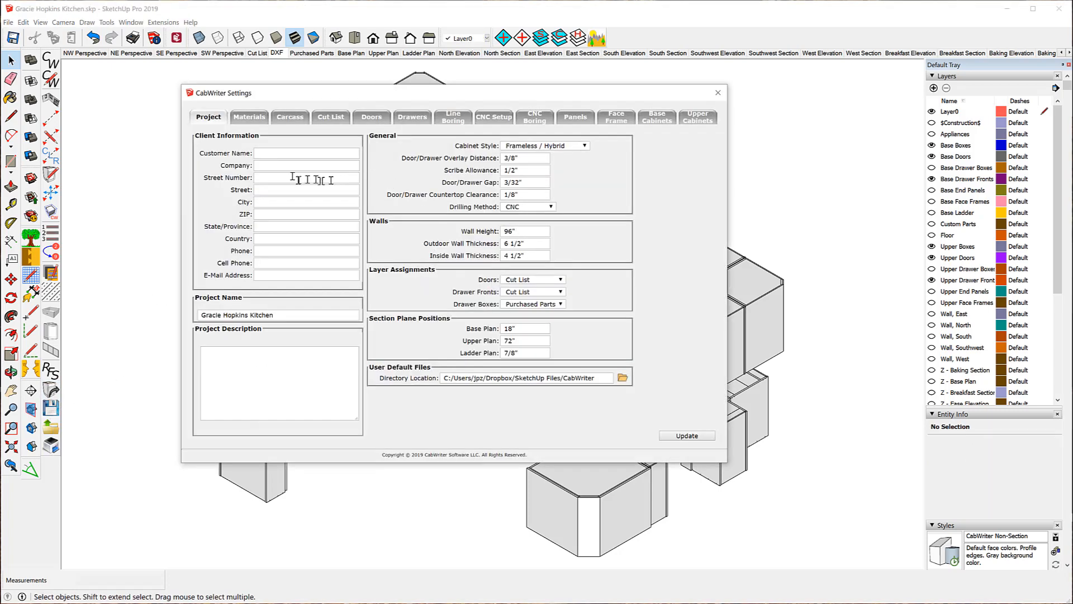
pyautogui.click(249, 119)
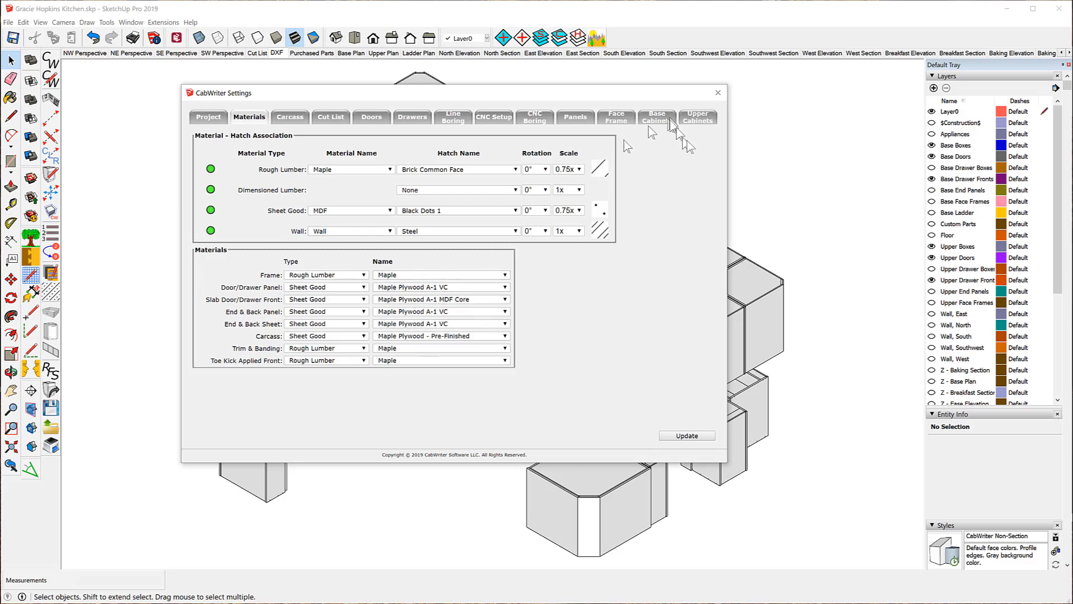
# Close the CabWriter Settings dialog to return to the DXF cabinet scene.
pyautogui.click(718, 93)
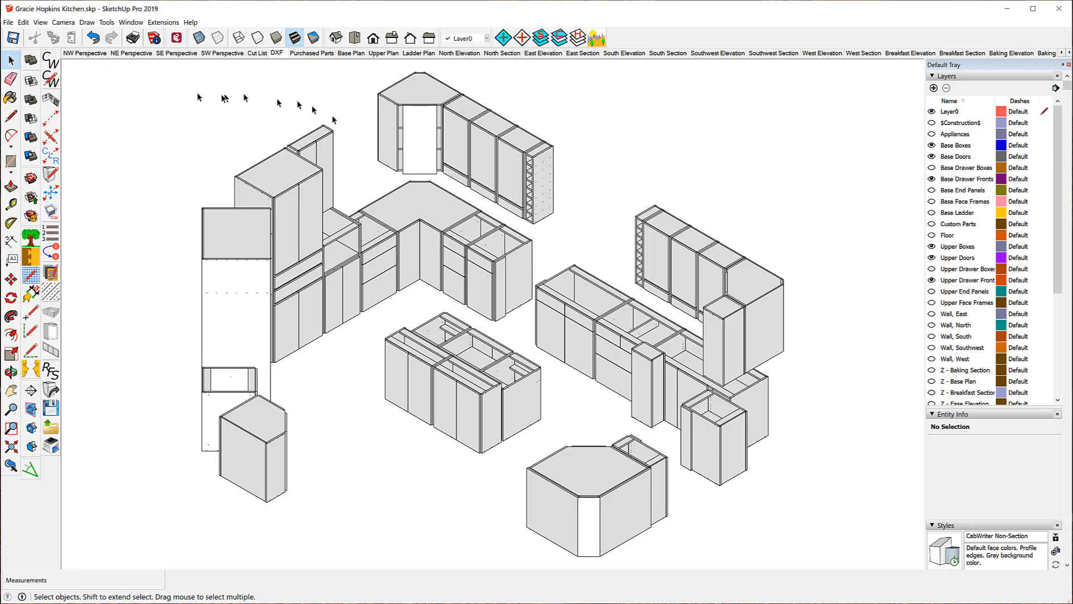
pyautogui.click(8, 22)
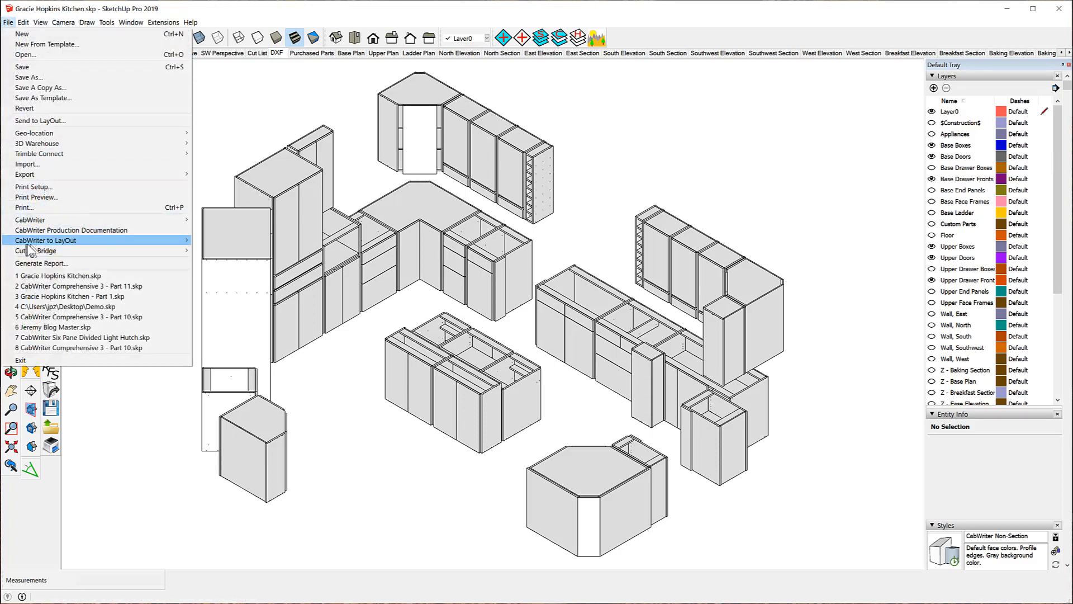
pyautogui.moveTo(38, 241)
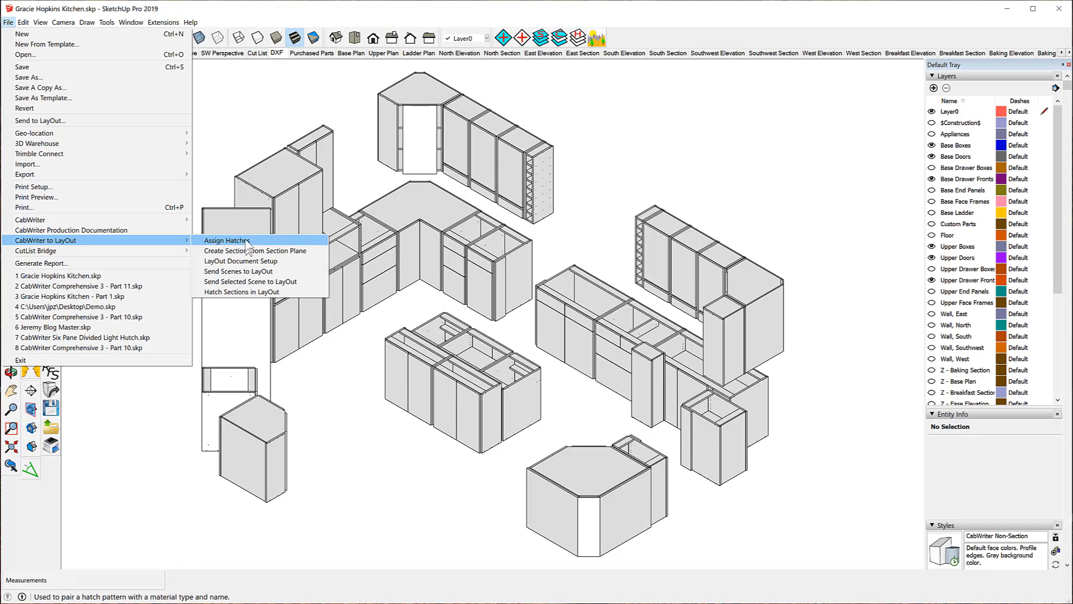
pyautogui.click(257, 94)
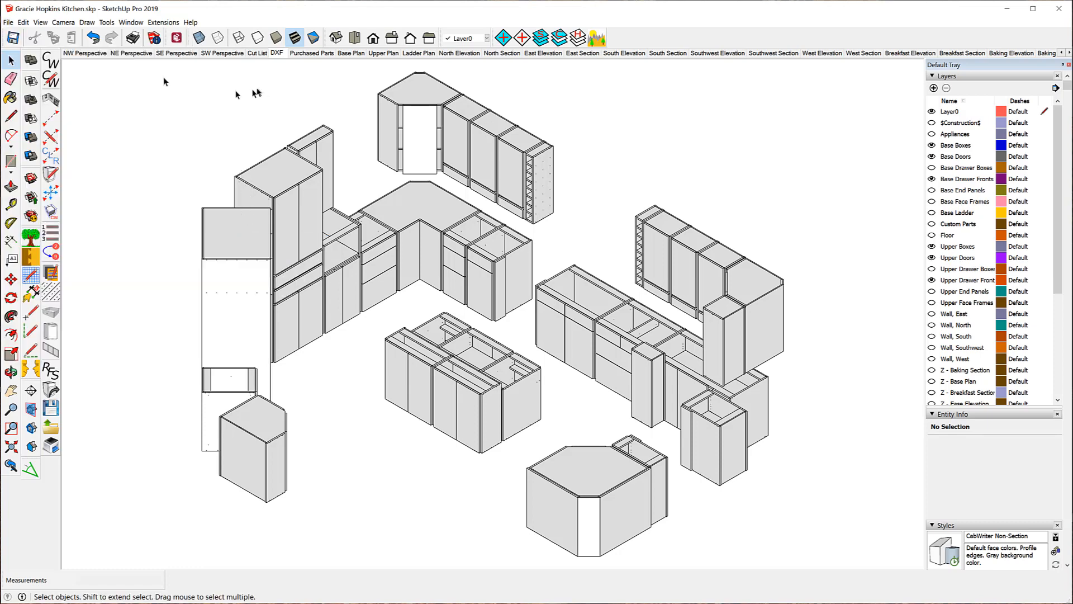
# Recheck CabWriter's material-to-hatch associations, then bring up the File menu commands.
pyautogui.click(50, 82)
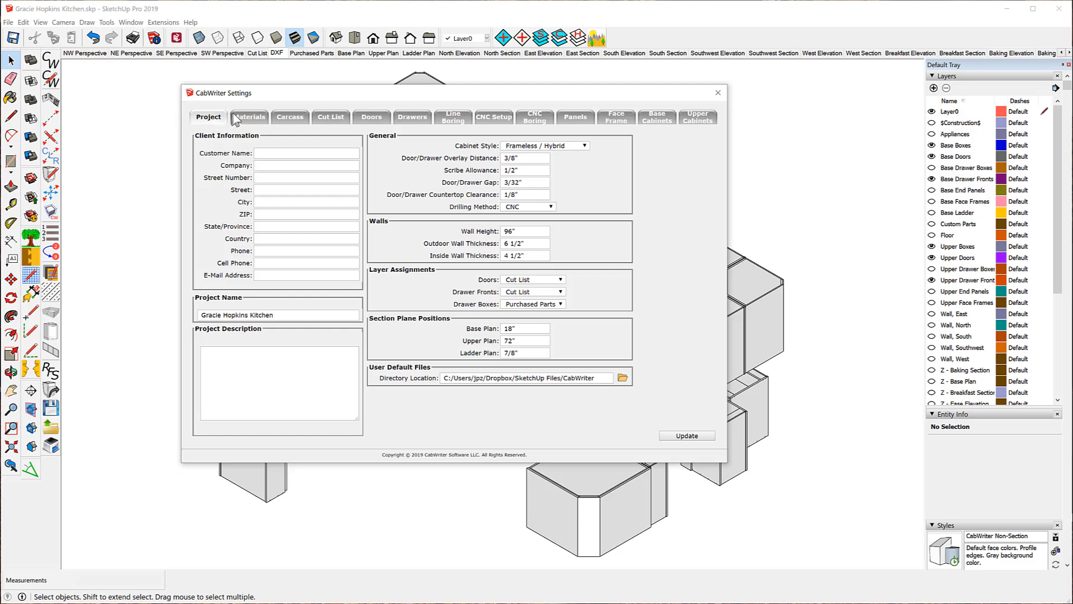
pyautogui.click(235, 117)
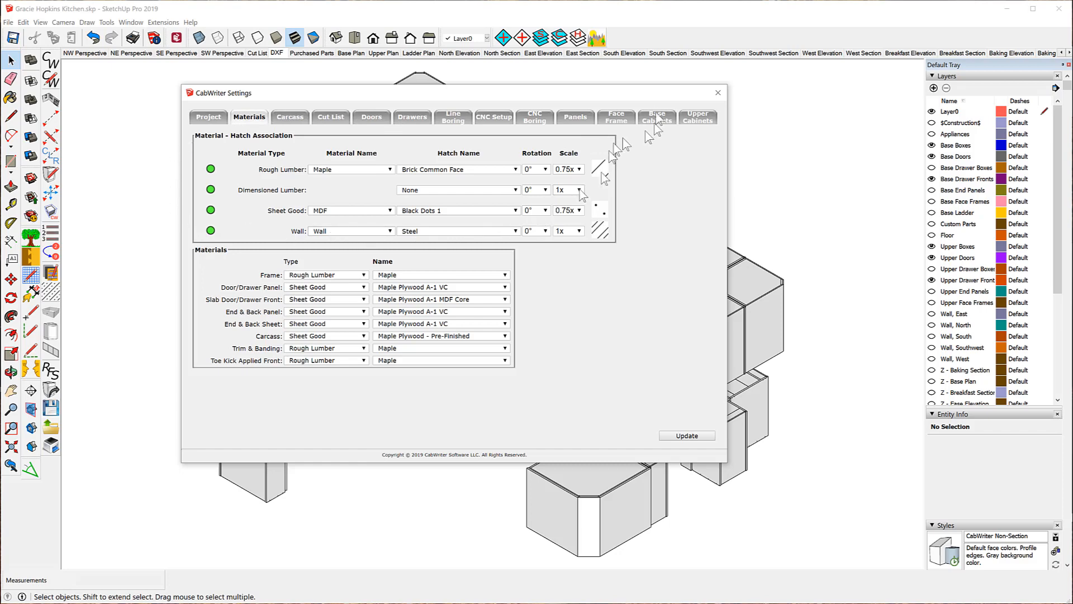
pyautogui.click(719, 92)
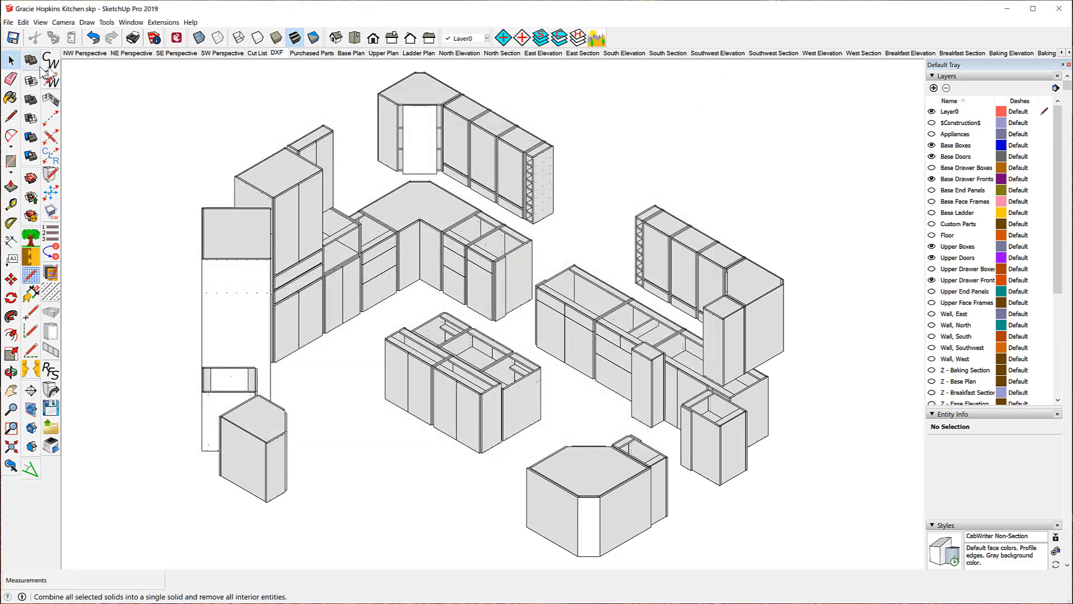
pyautogui.click(9, 22)
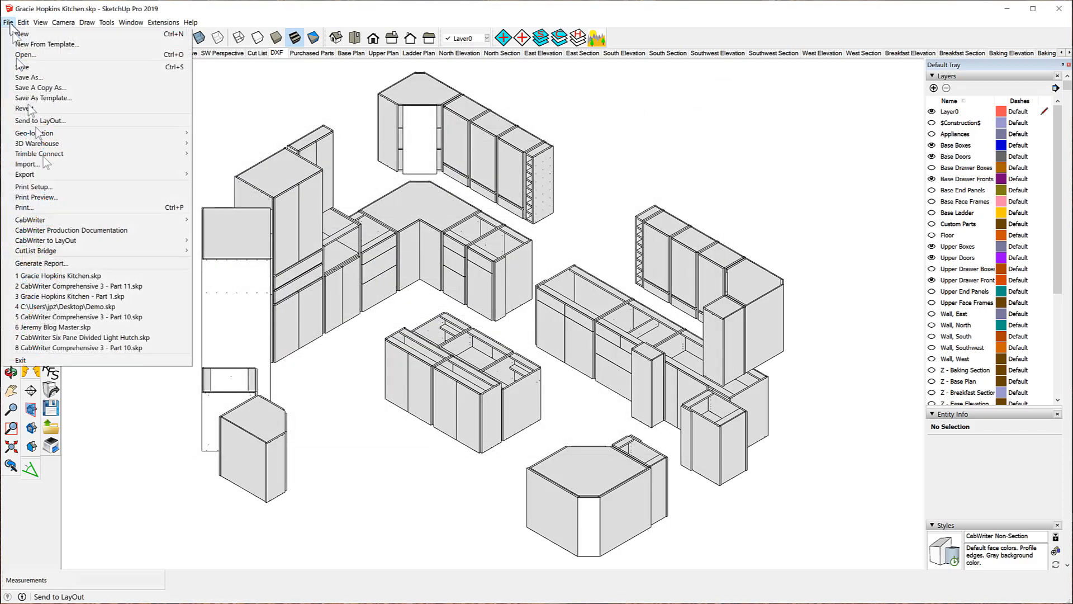
# Open CabWriter's LayOut Document Setup, showing Arch D 24 x 36 in, landscape, 1:10 scale.
pyautogui.moveTo(87, 244)
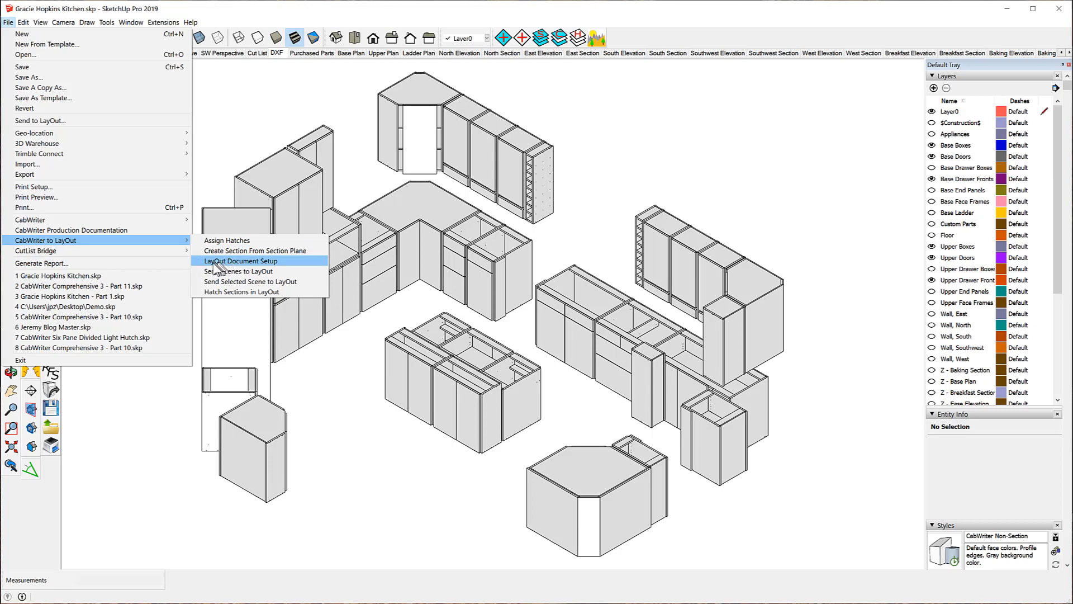
pyautogui.click(280, 260)
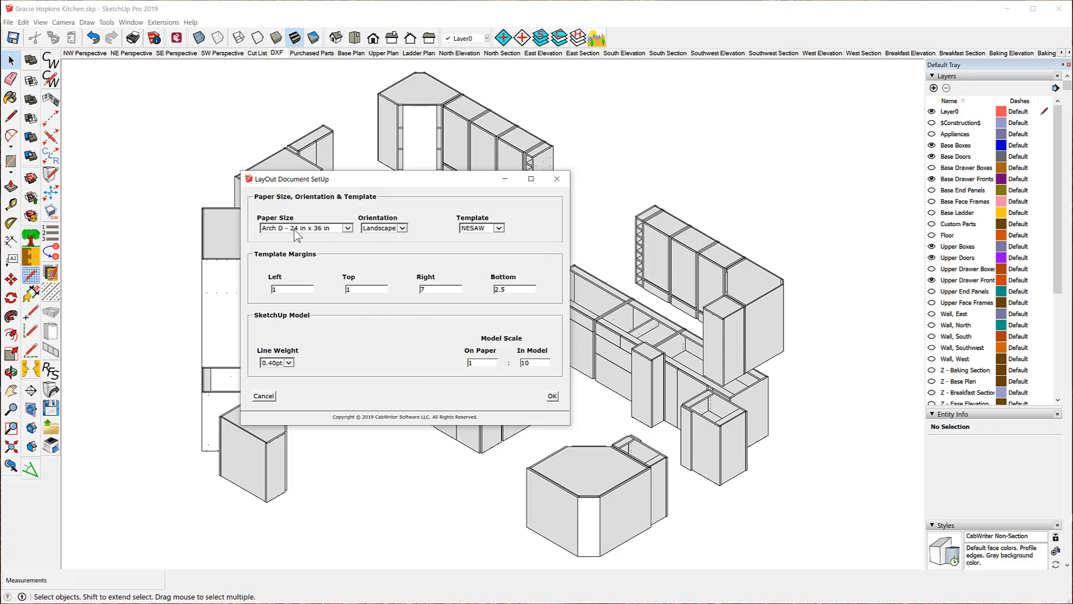
# Keep Arch D 24 x 36 in landscape, choose the CabWriter template, and confirm the setup.
pyautogui.click(348, 229)
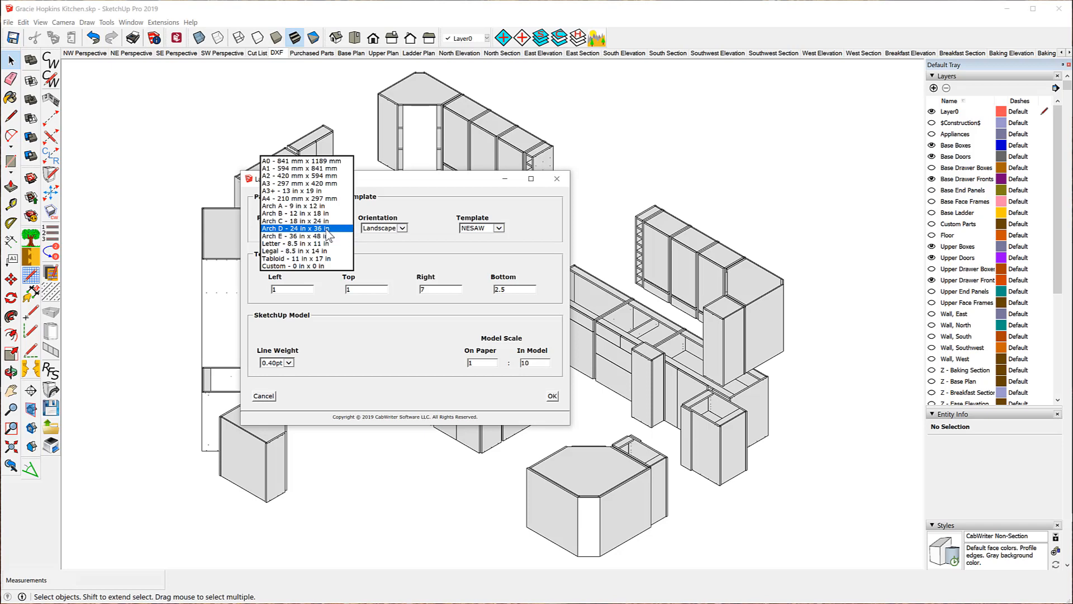
pyautogui.click(327, 229)
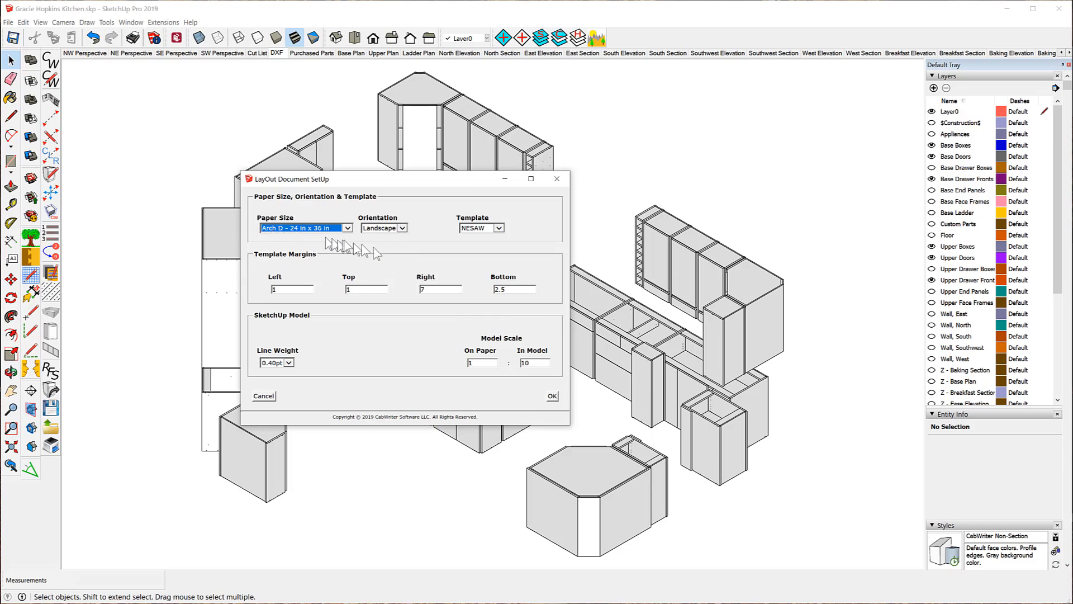
pyautogui.click(402, 228)
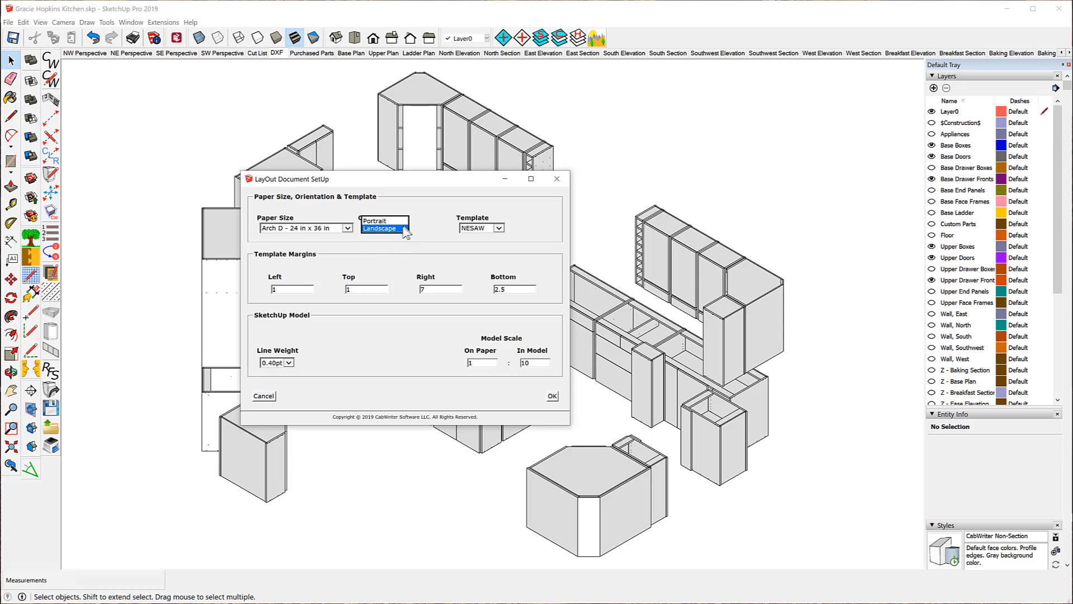
pyautogui.click(400, 229)
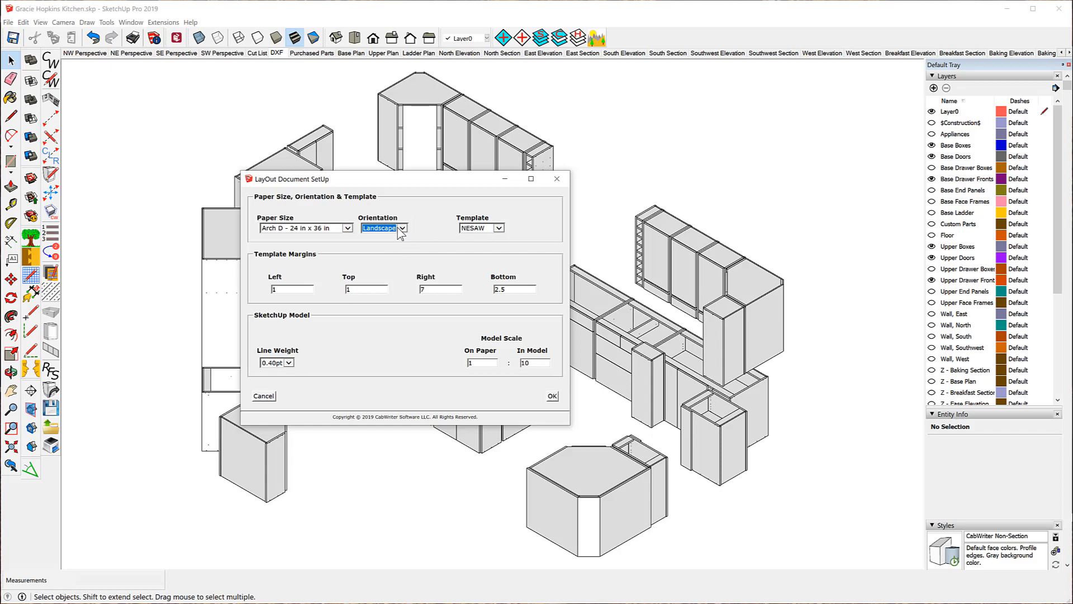
pyautogui.click(499, 228)
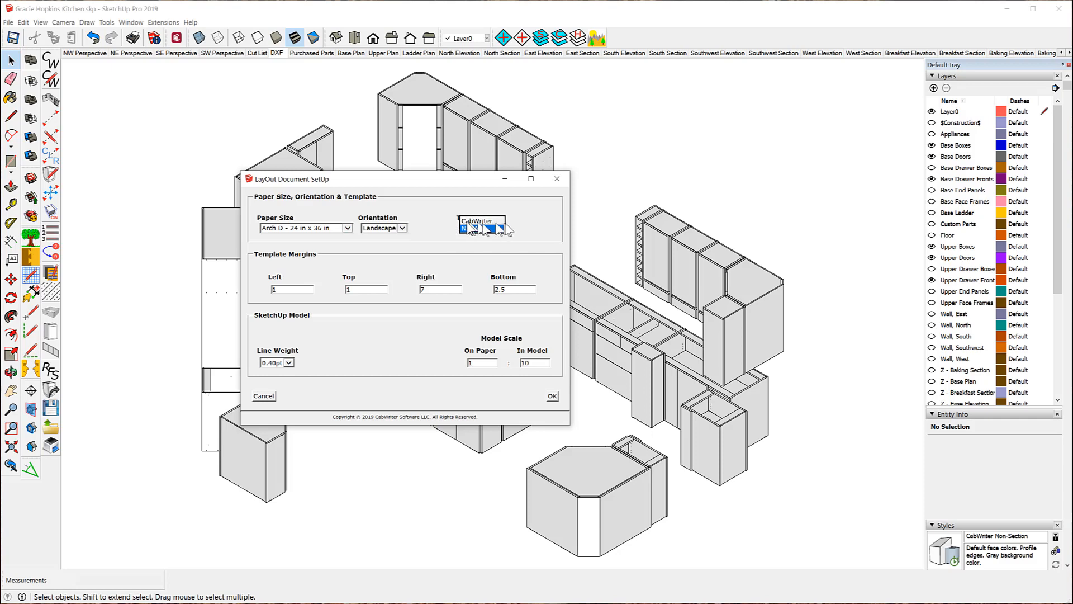
pyautogui.click(480, 221)
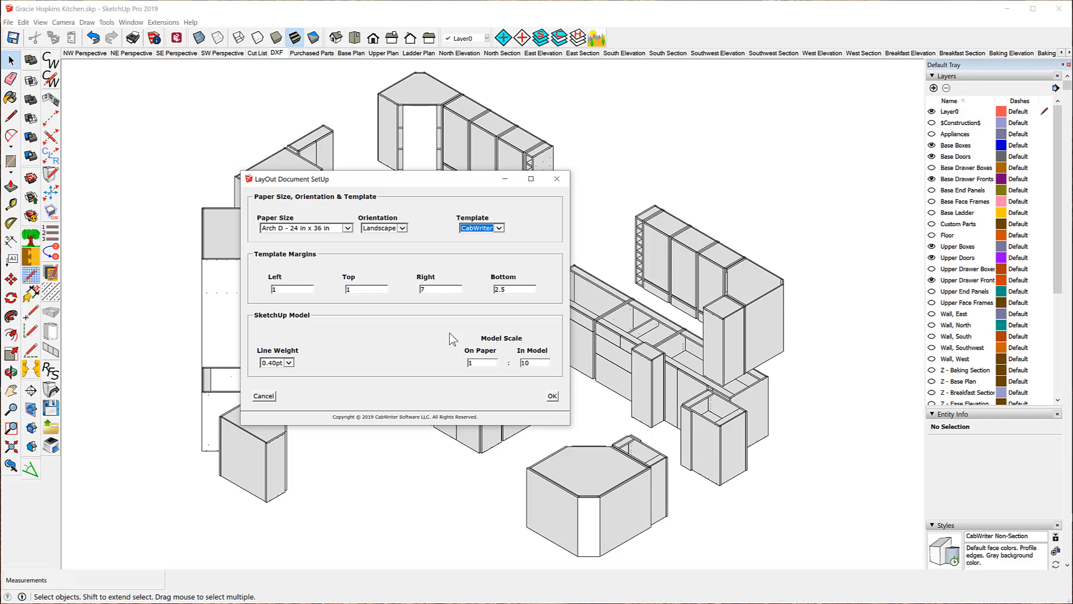
pyautogui.click(552, 396)
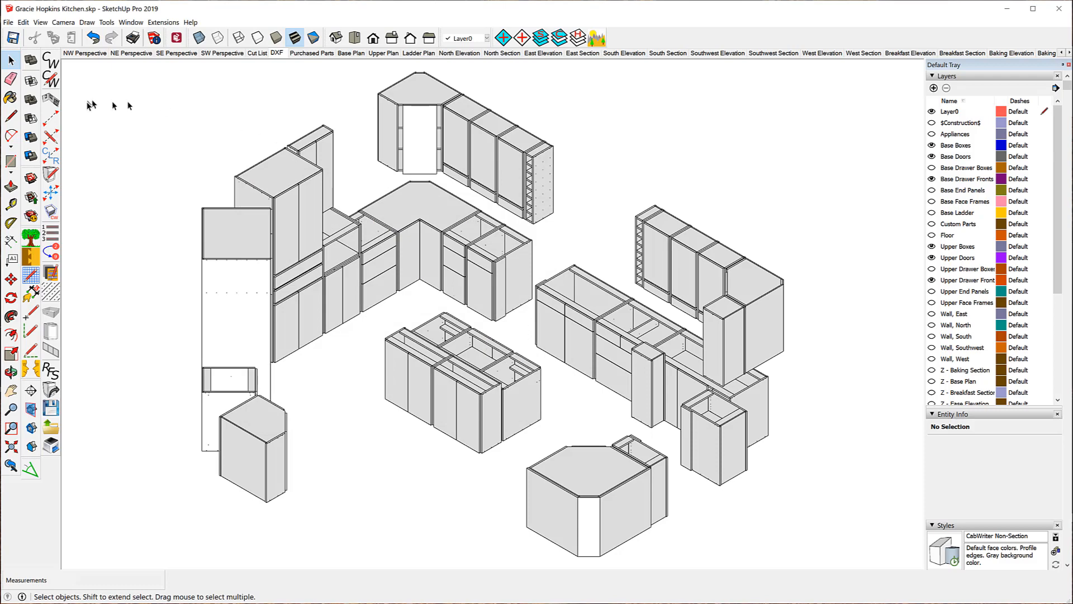
# Bring up the File > CabWriter to LayOut submenu with its send-to-LayOut commands.
pyautogui.click(8, 23)
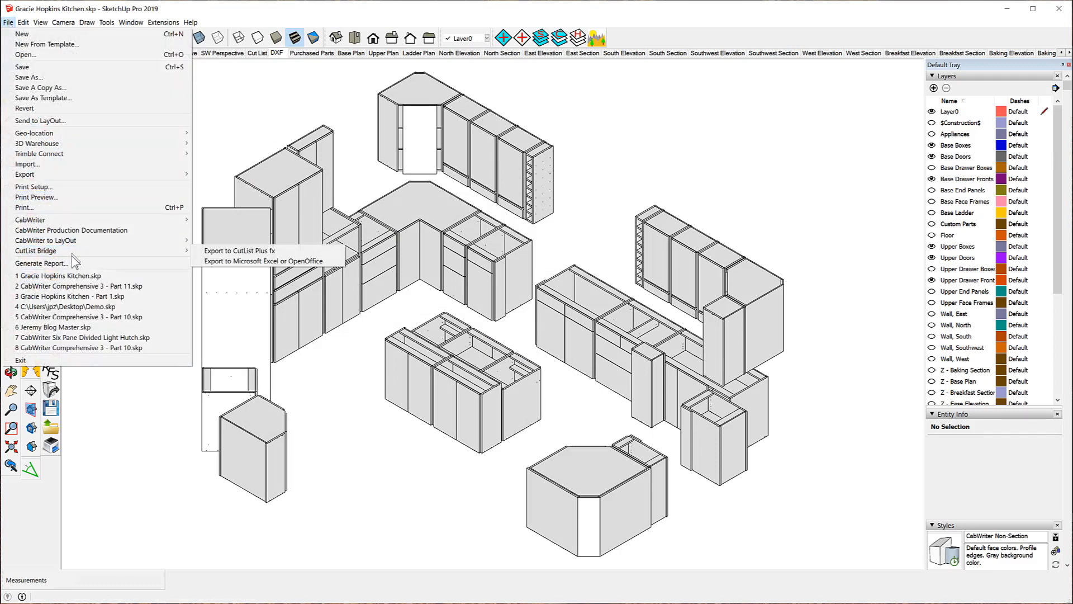
pyautogui.moveTo(79, 242)
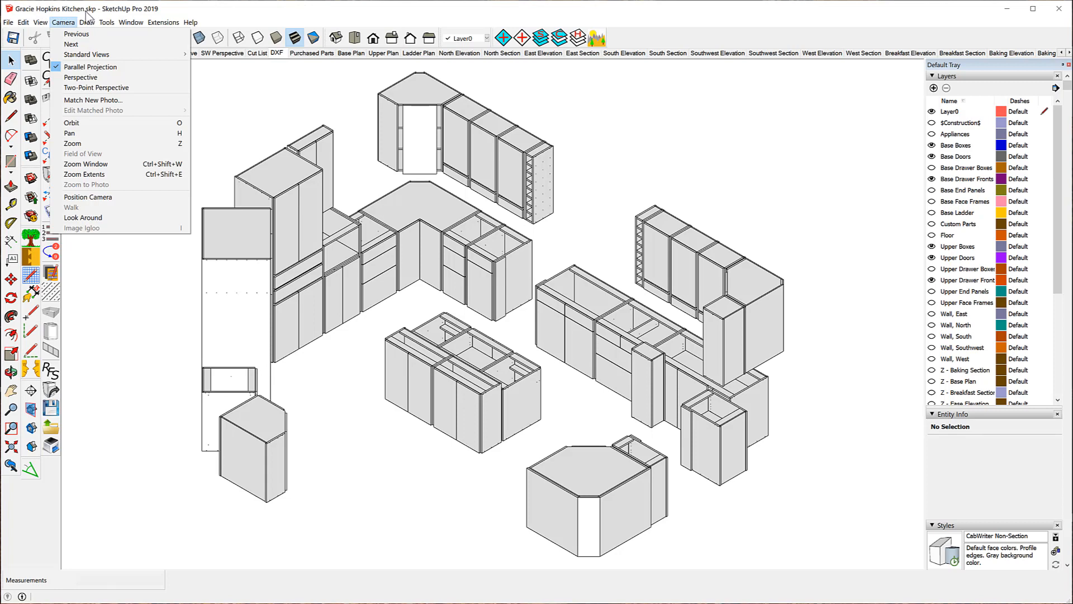
pyautogui.moveTo(87, 22)
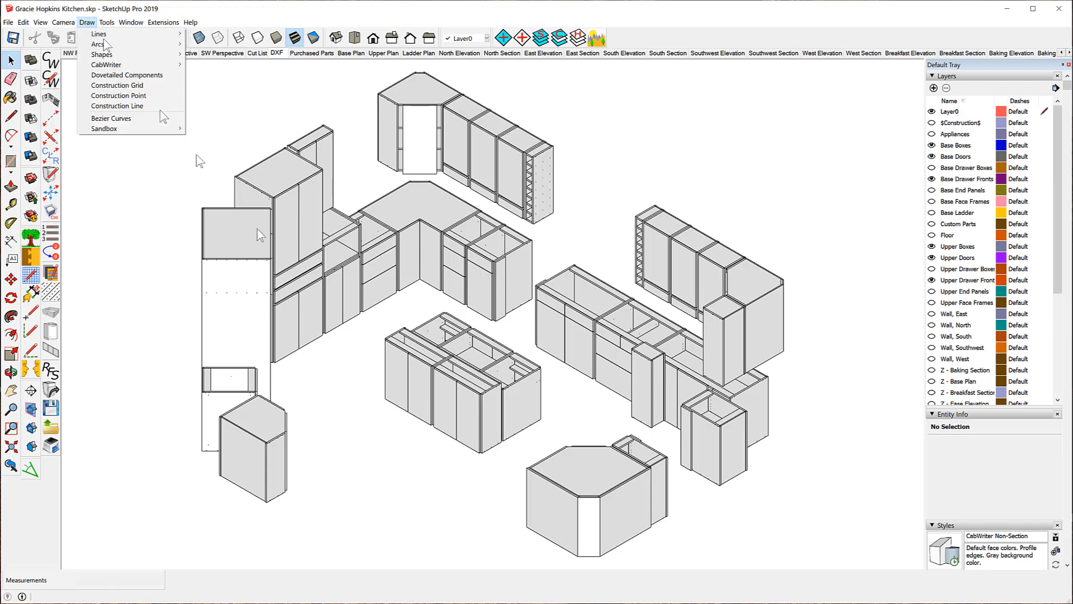
pyautogui.click(9, 23)
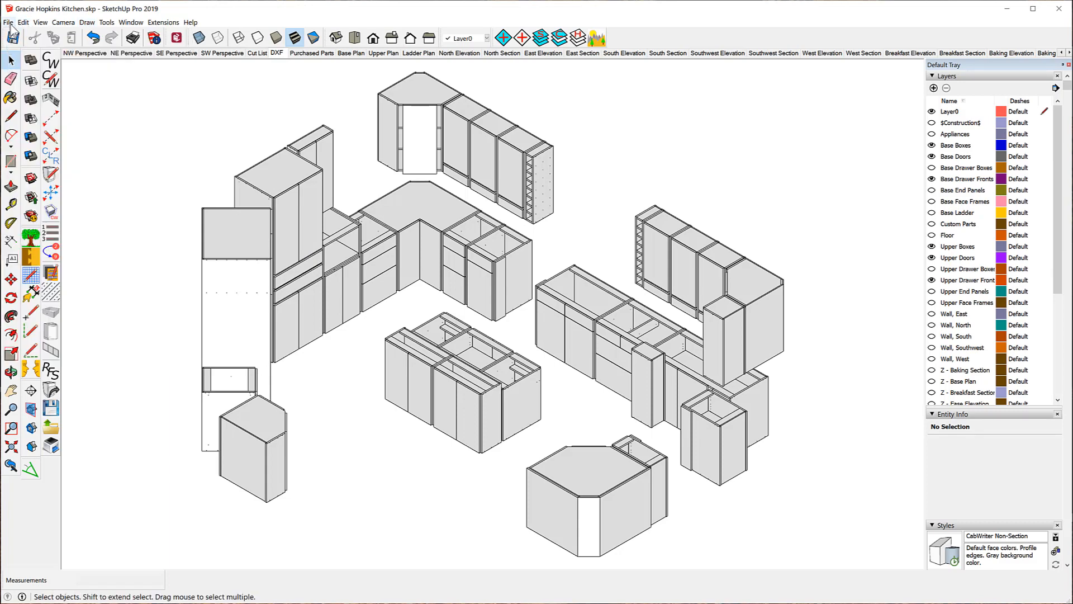
pyautogui.click(9, 22)
pyautogui.moveTo(79, 242)
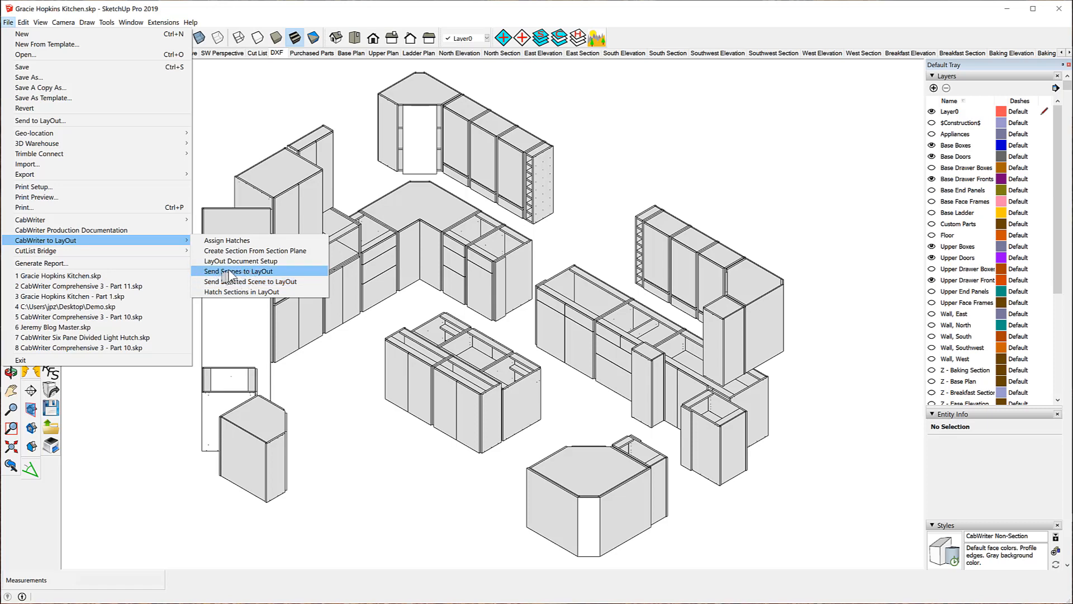
# Send all scenes to LayOut, agreeing to save the kitchen model first.
pyautogui.click(286, 272)
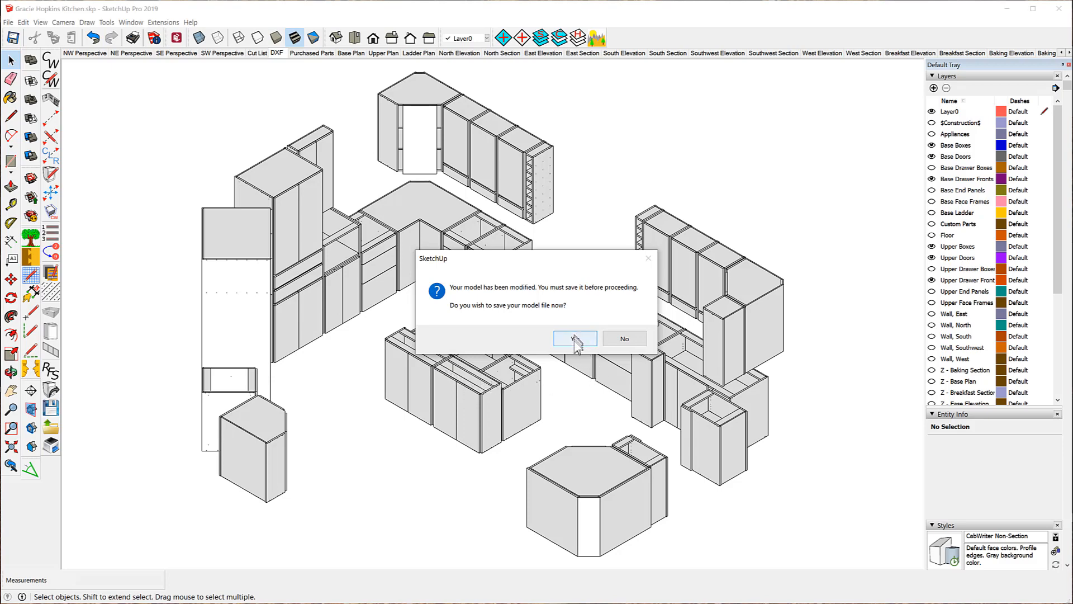
pyautogui.click(575, 339)
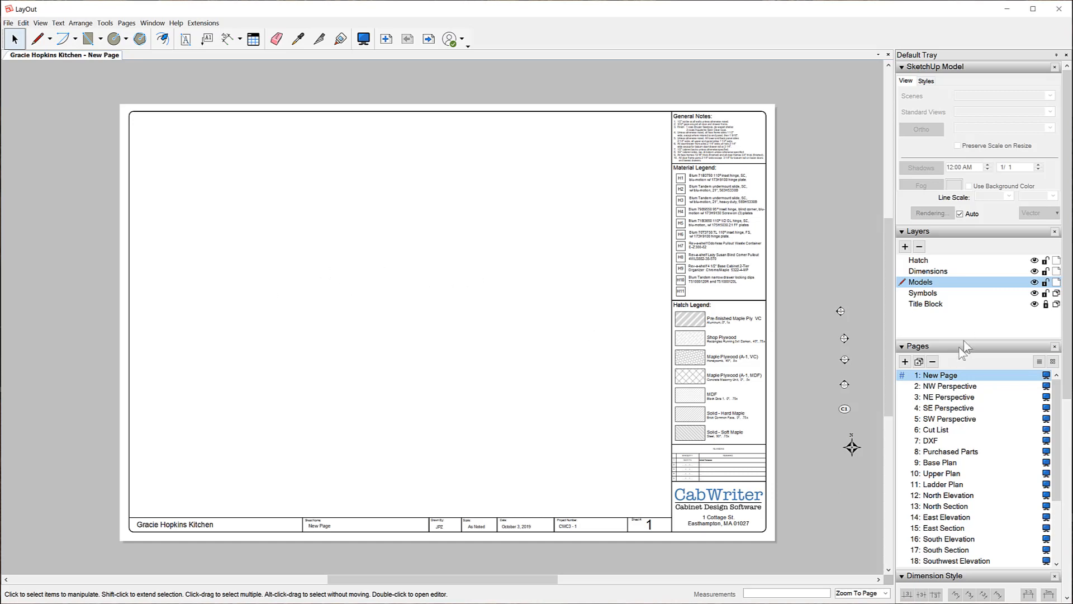
# Delete the blank New Page, then view the SW Perspective page.
pyautogui.rightClick(950, 377)
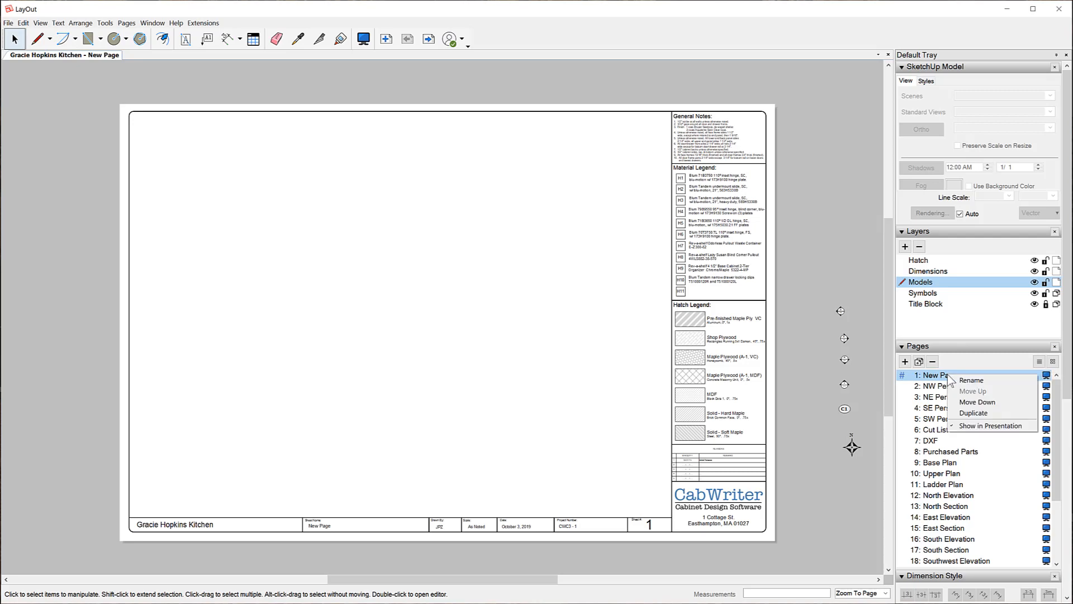
pyautogui.click(933, 361)
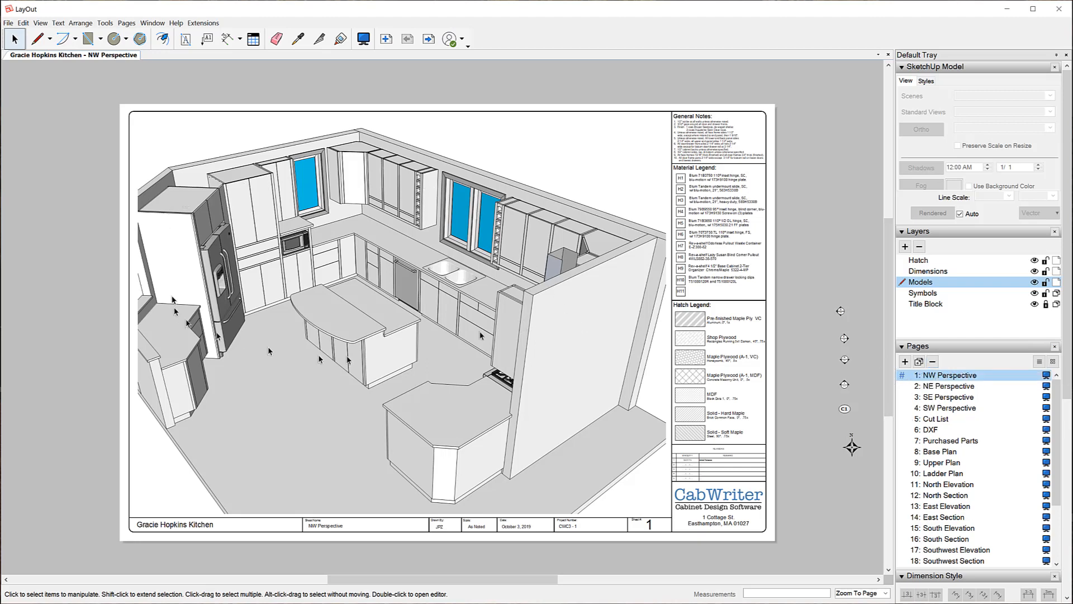
pyautogui.click(938, 408)
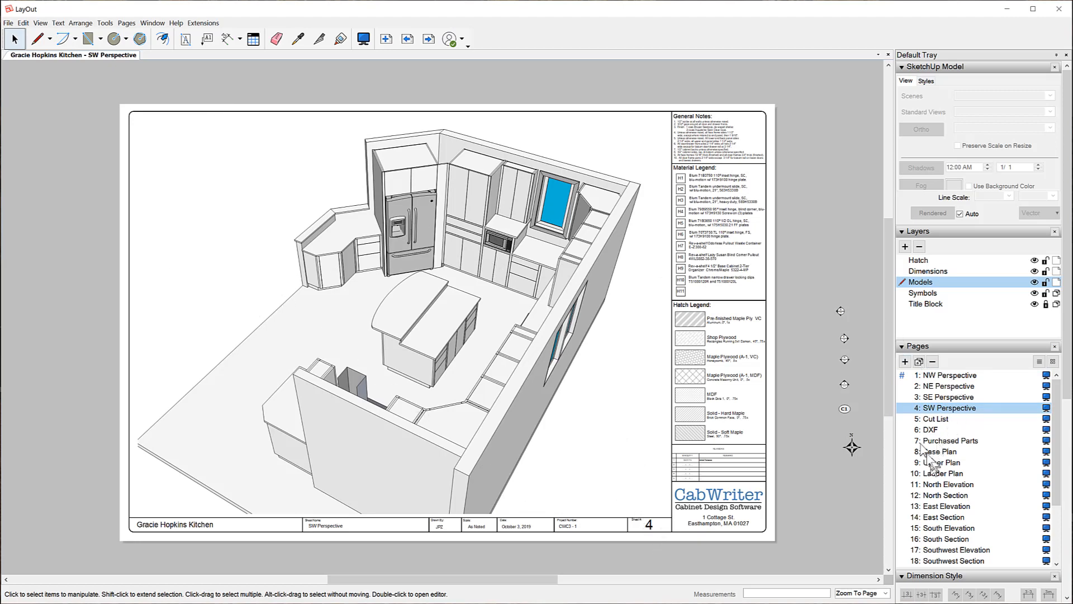
# View the Cut List and DXF pages, ending on page 8, Base Plan.
pyautogui.click(940, 419)
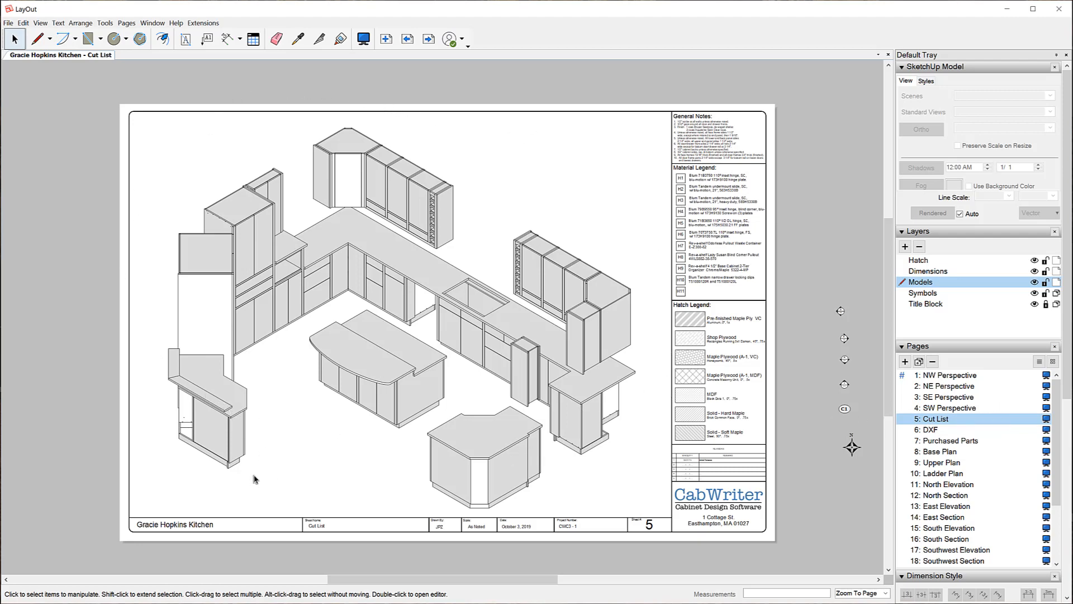
pyautogui.click(930, 430)
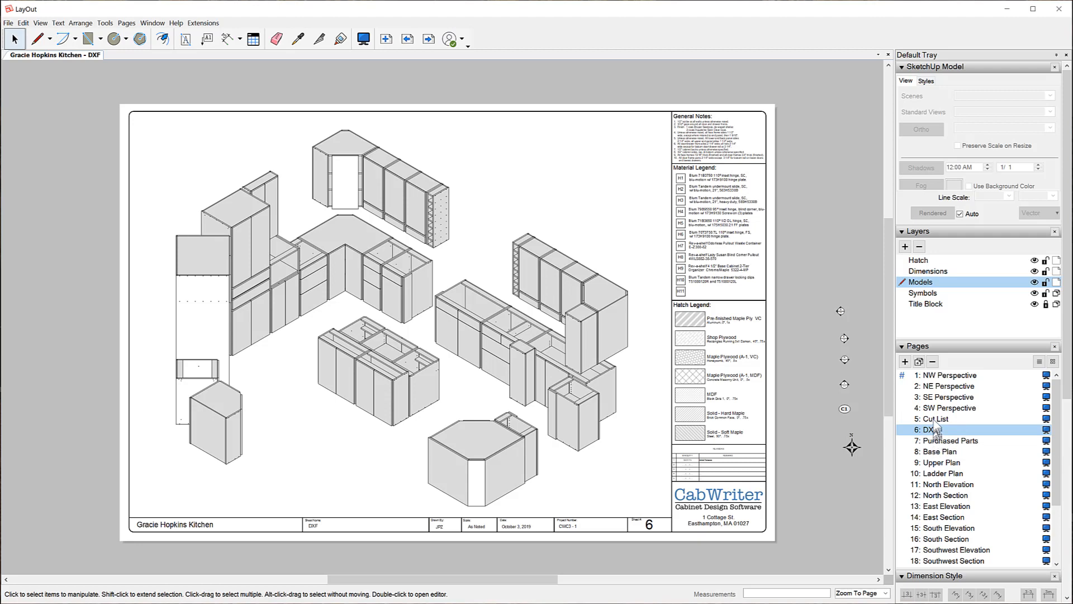
pyautogui.click(938, 451)
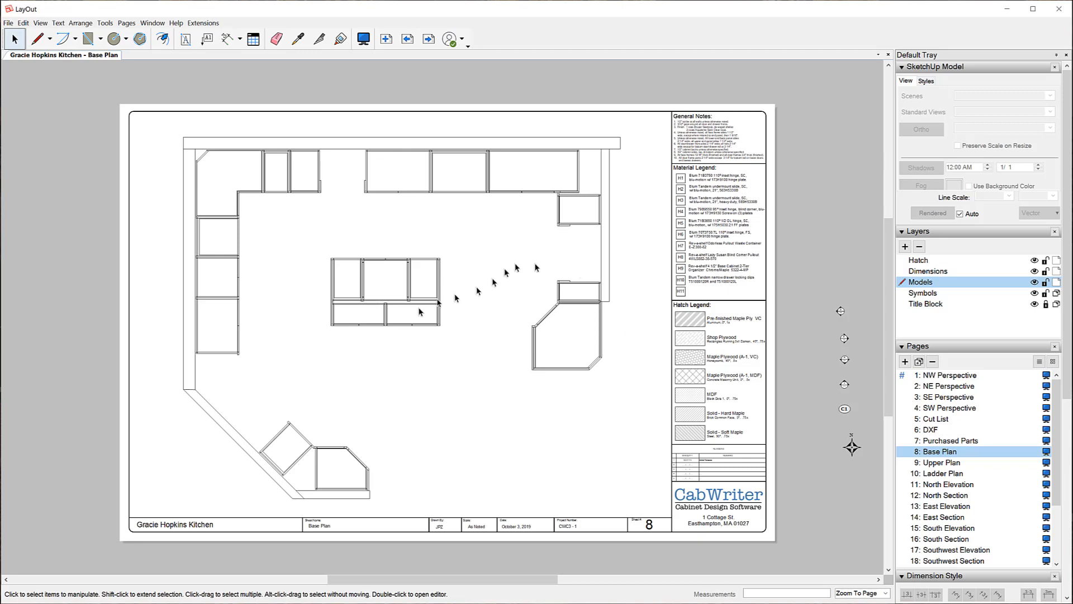
# Review Upper Plan, Ladder Plan and North Elevation, then select North Section's viewport to check its 1" = 10' scale.
pyautogui.click(944, 463)
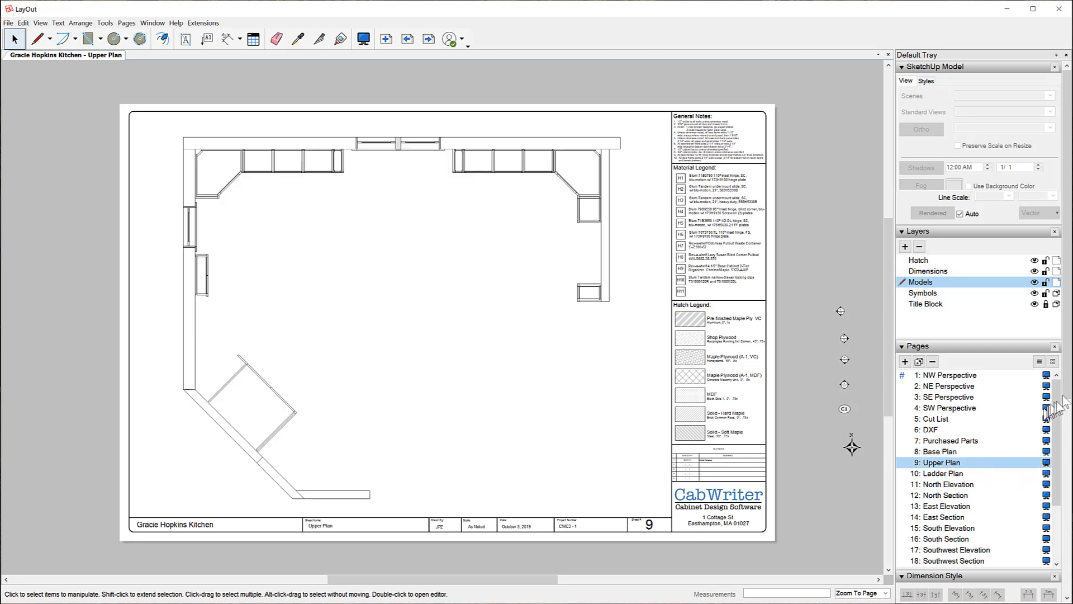
pyautogui.click(942, 474)
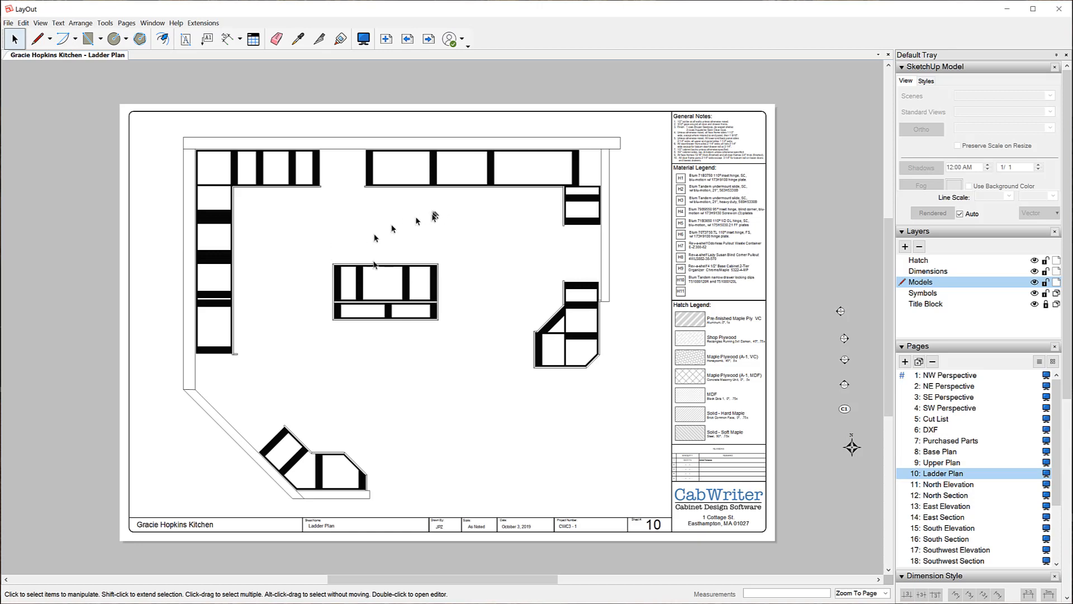
pyautogui.click(933, 484)
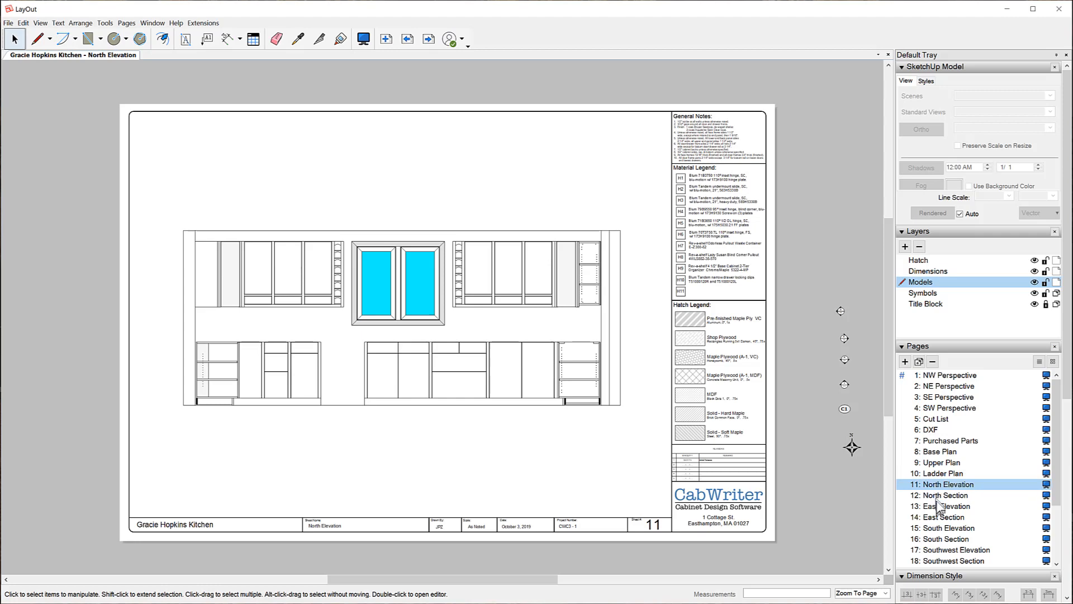
pyautogui.click(937, 495)
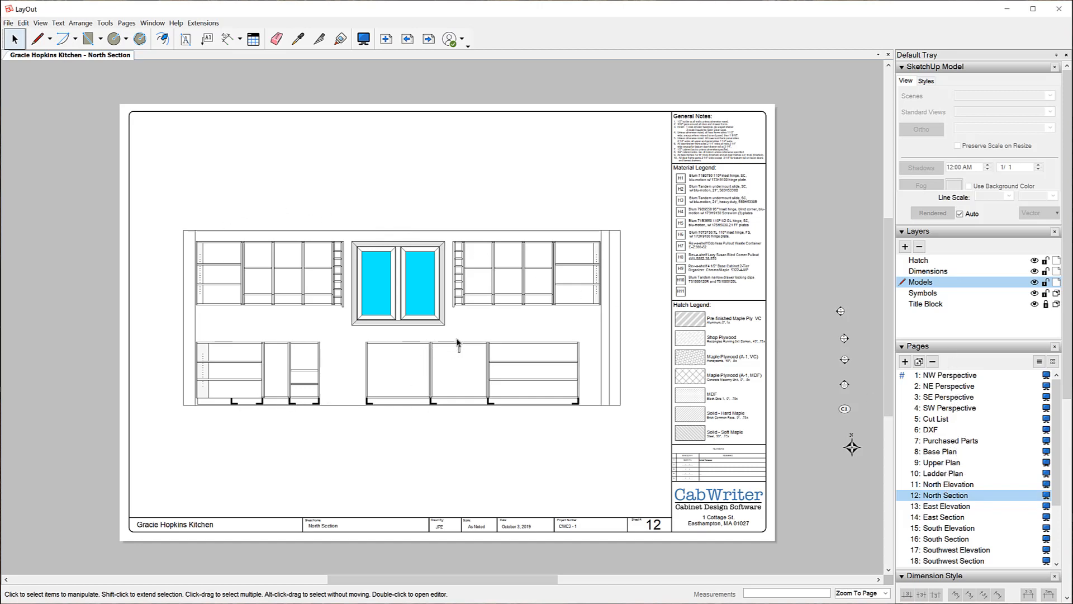
pyautogui.click(408, 322)
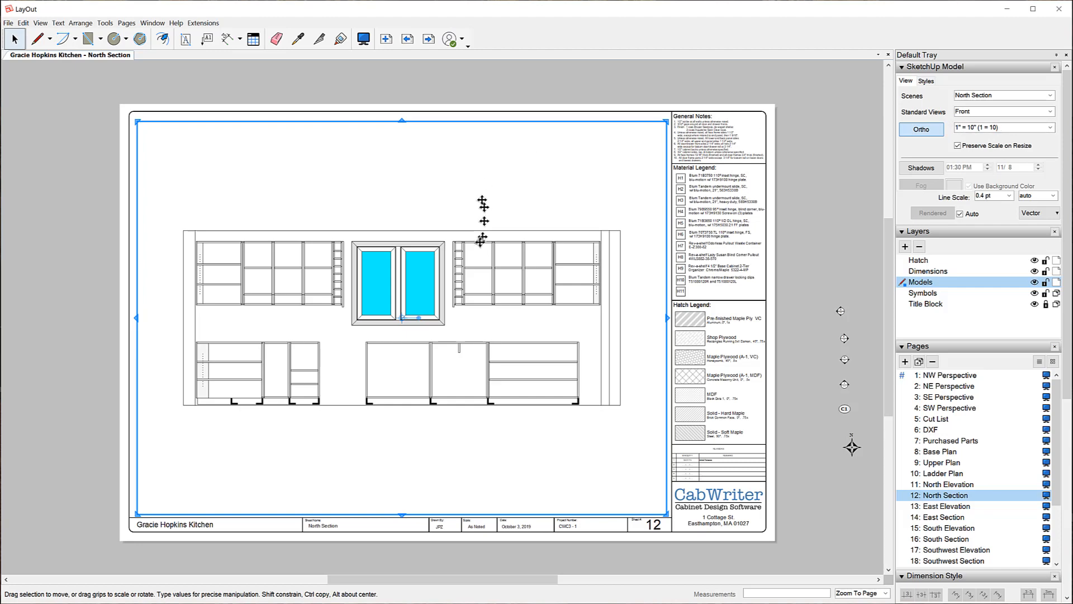
# Rescale the page 13 East Elevation viewport to 1" = 6' (1 = 6) and deselect it.
pyautogui.click(797, 256)
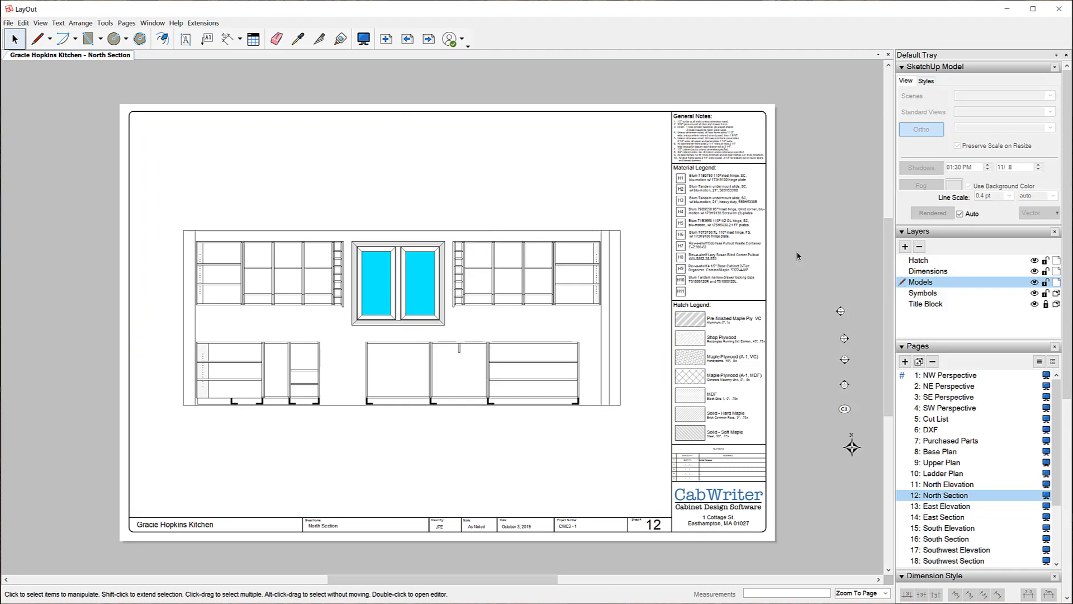
pyautogui.click(946, 506)
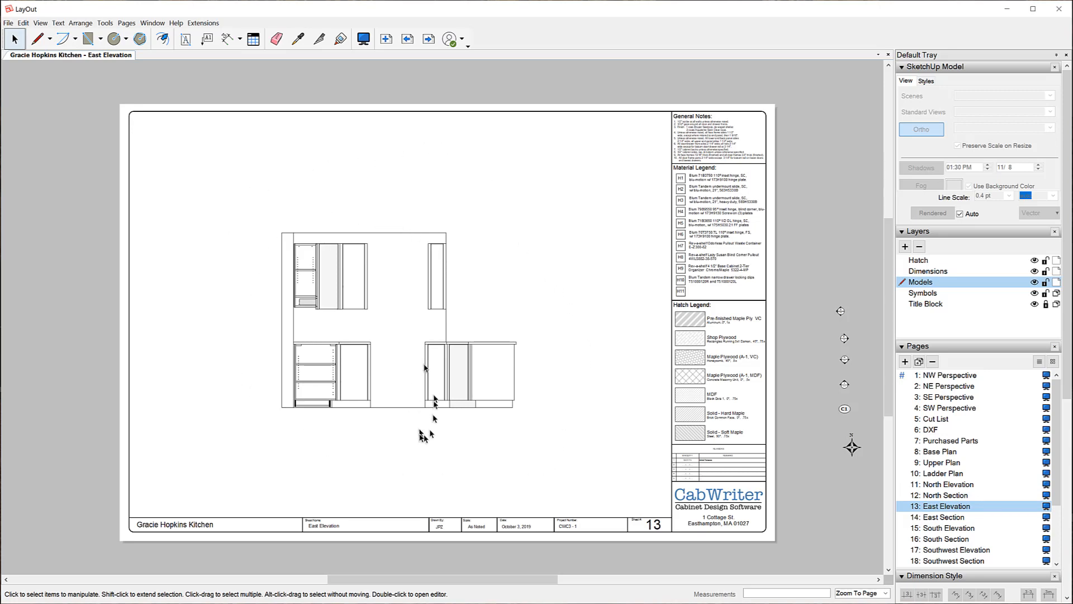
pyautogui.click(337, 294)
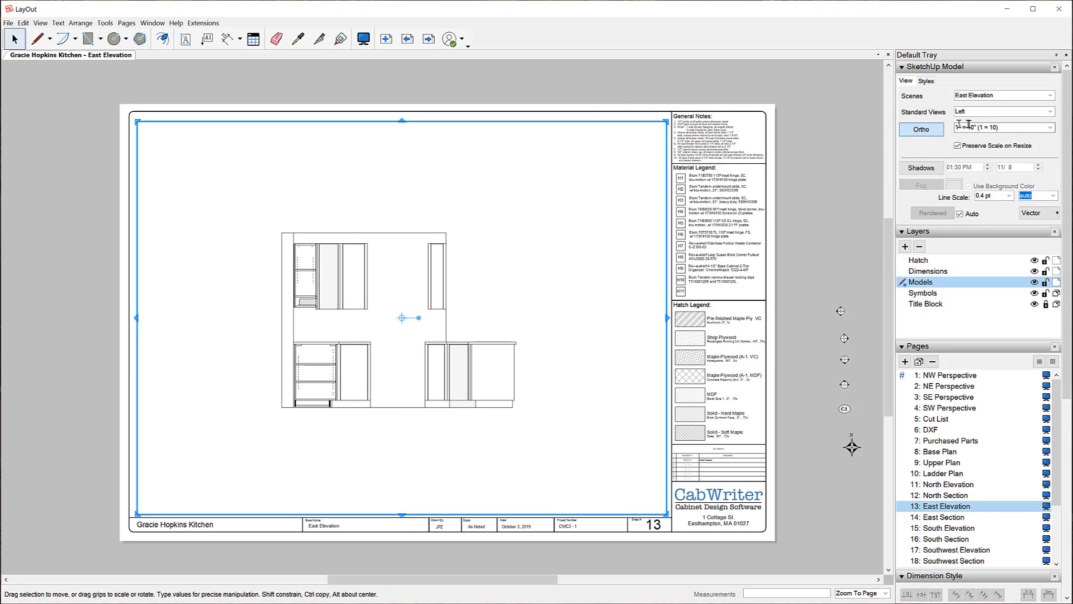
pyautogui.click(1050, 130)
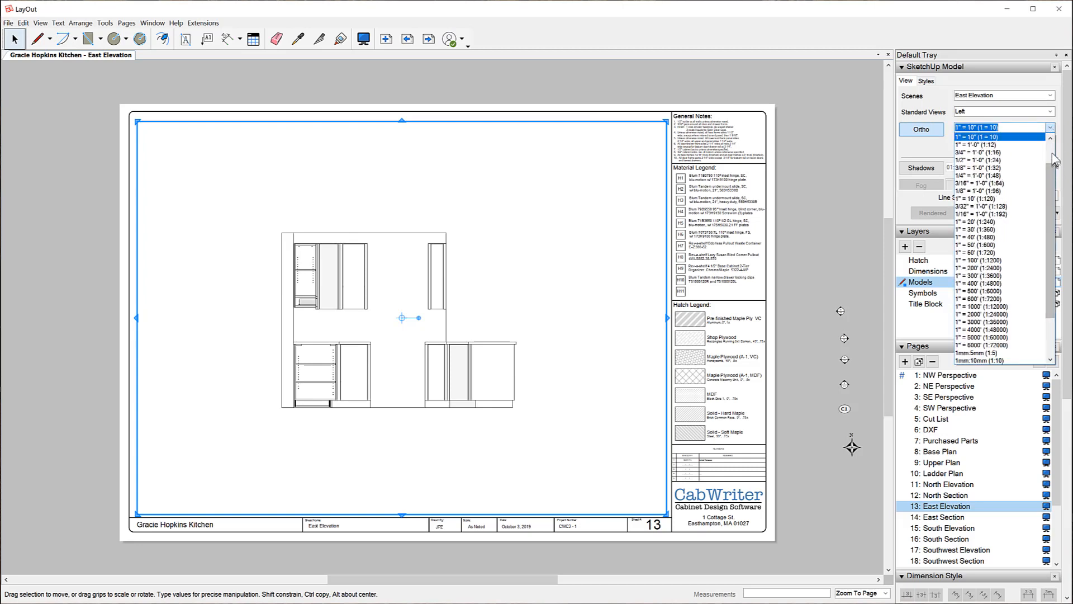
pyautogui.scroll(2, 1055, 159)
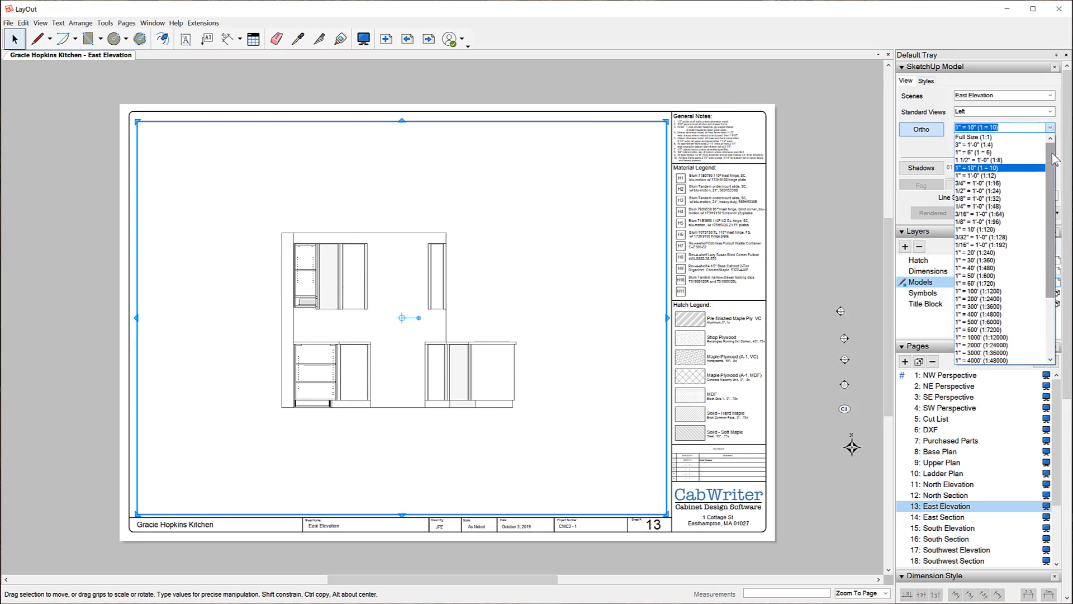
pyautogui.click(1009, 152)
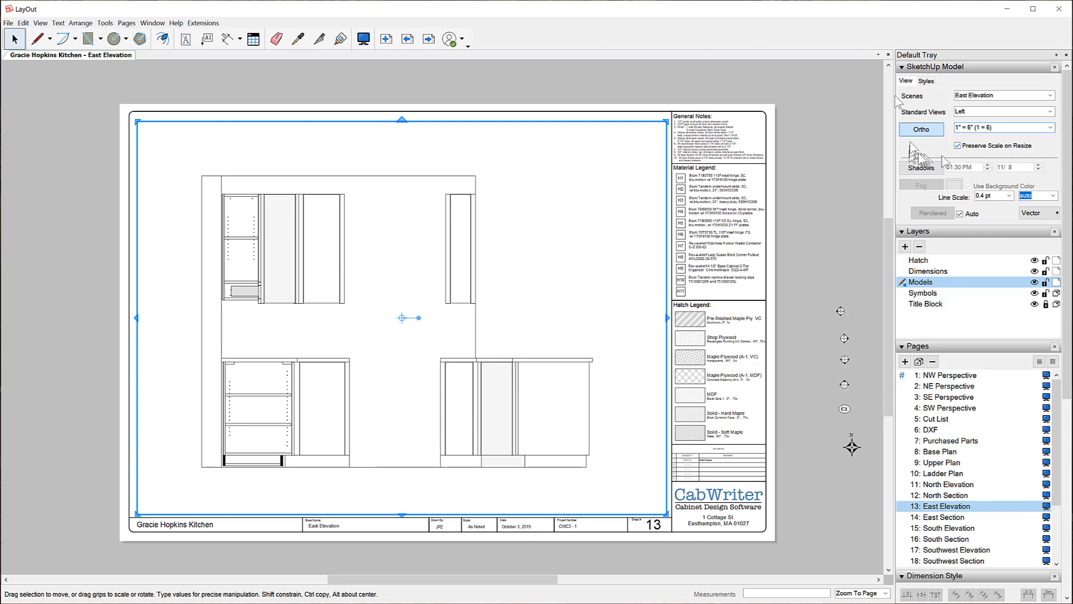
pyautogui.click(838, 187)
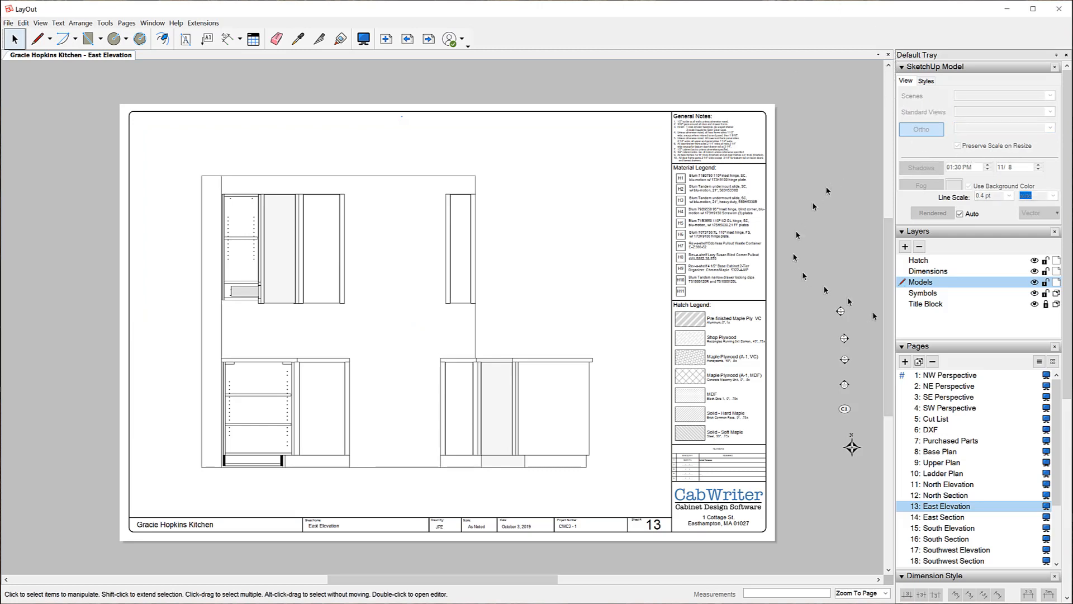
# Rescale the page 14 East Section viewport from 1:10 to 1" = 6' (1 = 6).
pyautogui.click(934, 520)
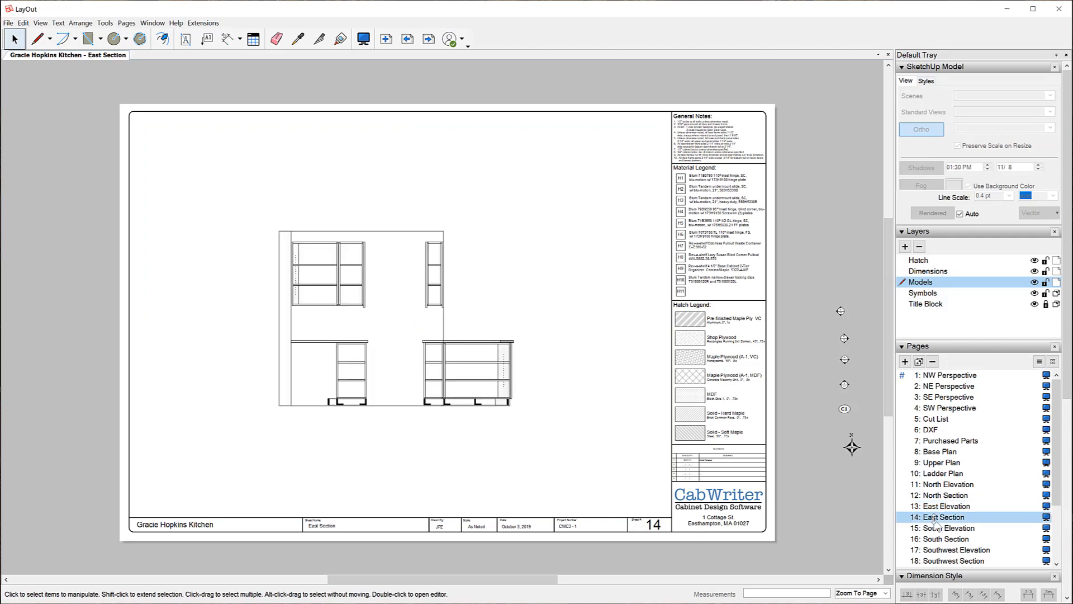
pyautogui.click(395, 301)
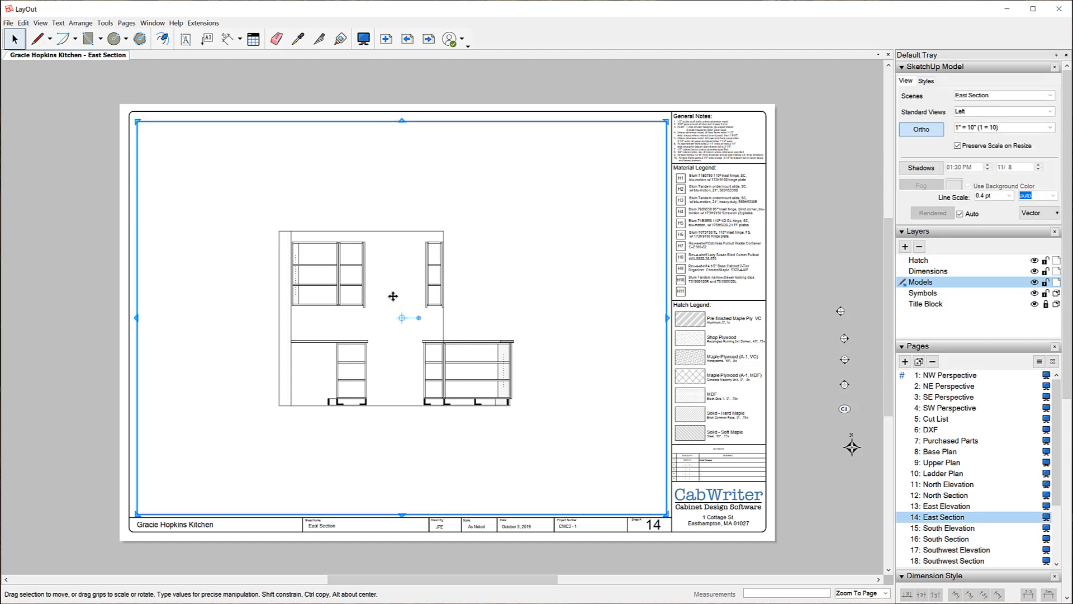
pyautogui.click(1051, 128)
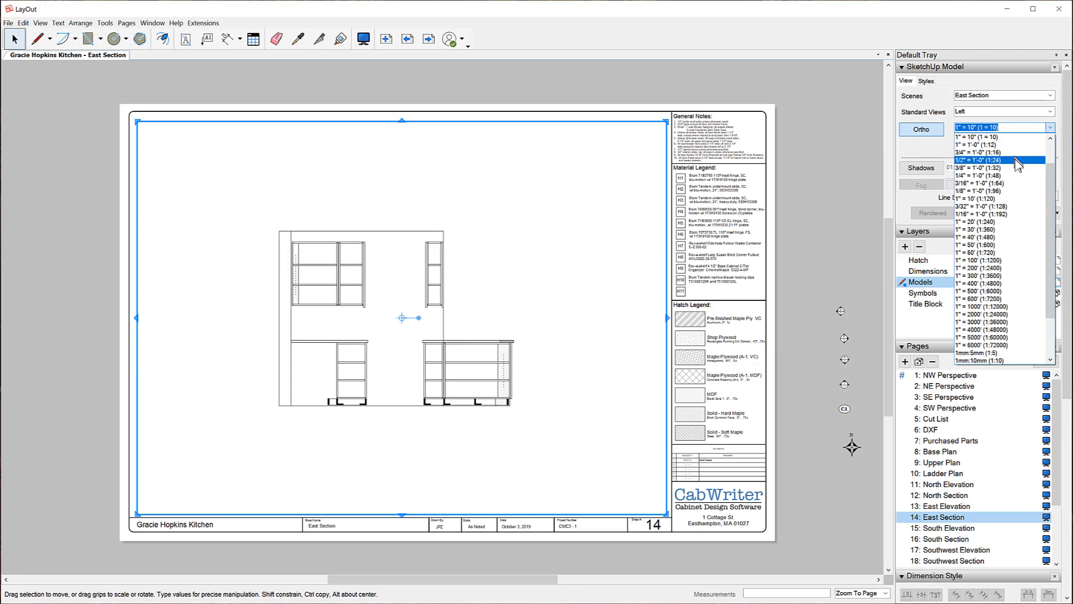
pyautogui.scroll(2, 1016, 159)
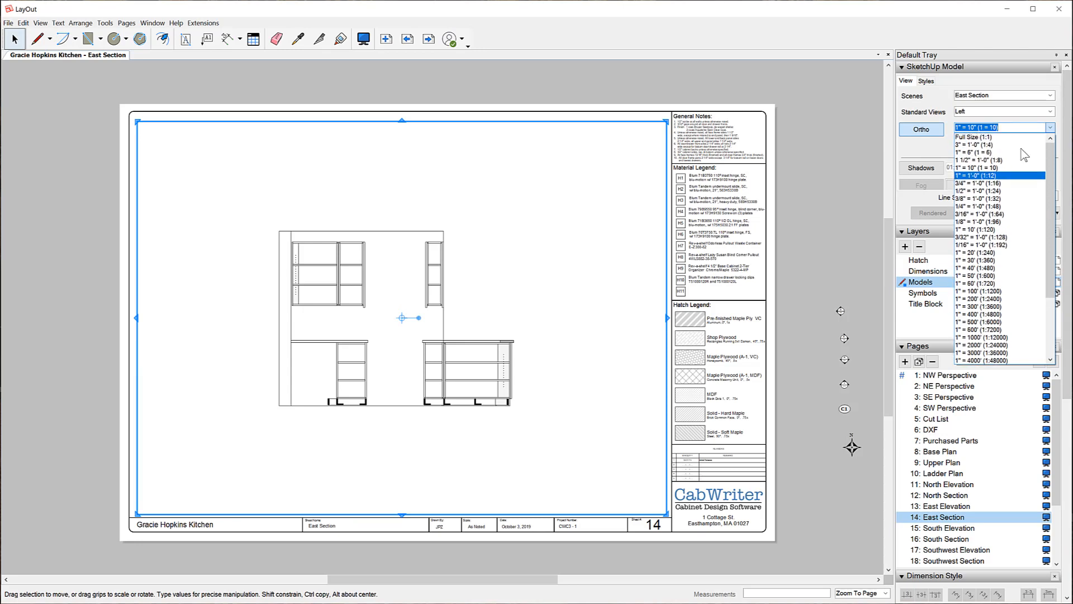
pyautogui.click(1005, 152)
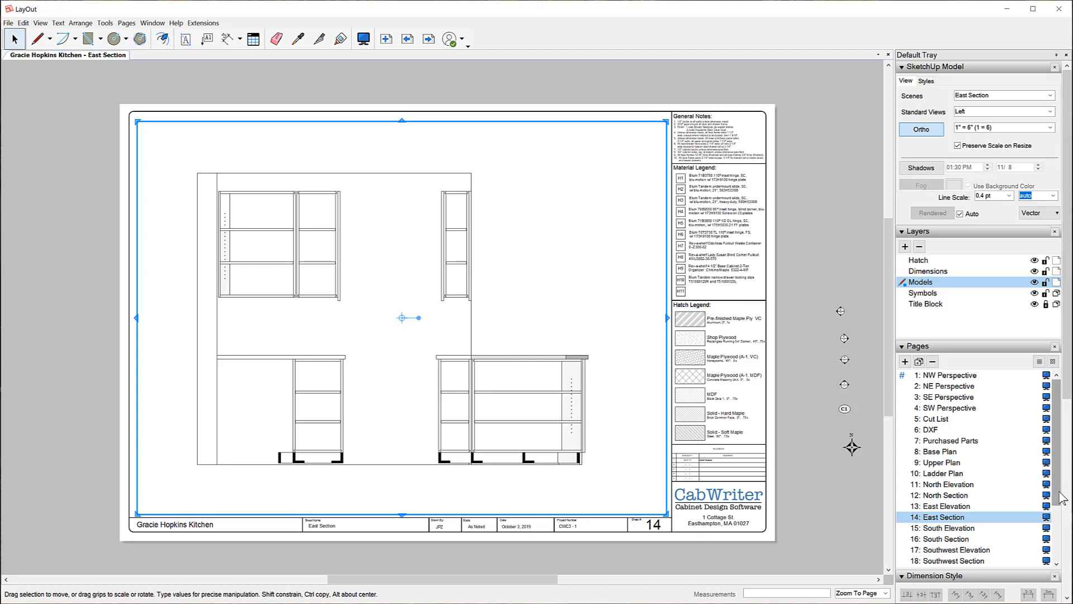
pyautogui.moveTo(1062, 505); pyautogui.dragTo(1061, 546)
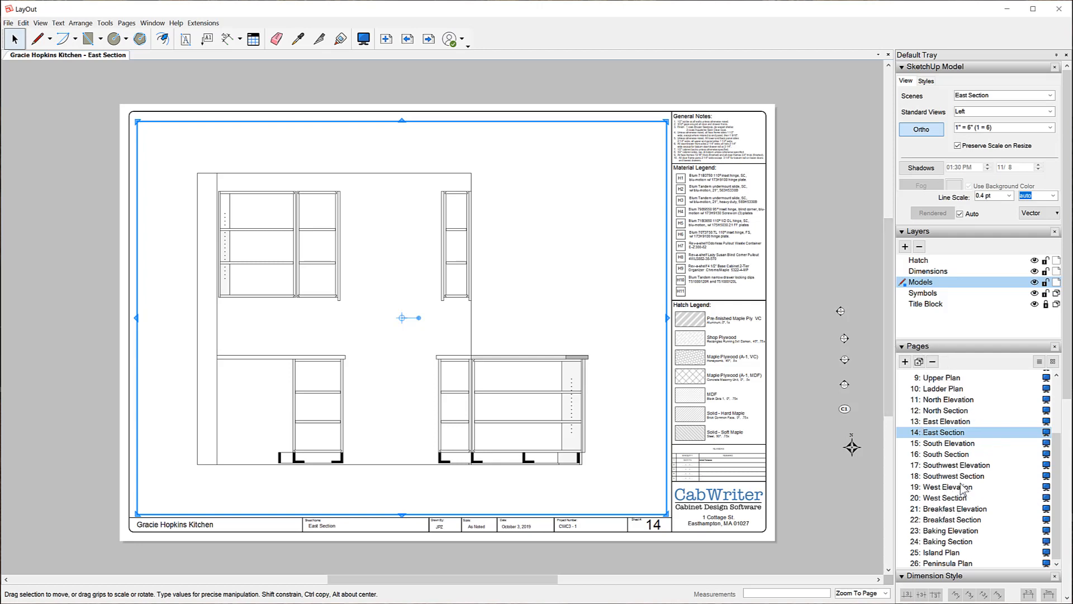
# Rescale the page 26 Peninsula Plan viewport from 1:10 to 3" = 1'-0" (1:4).
pyautogui.click(945, 562)
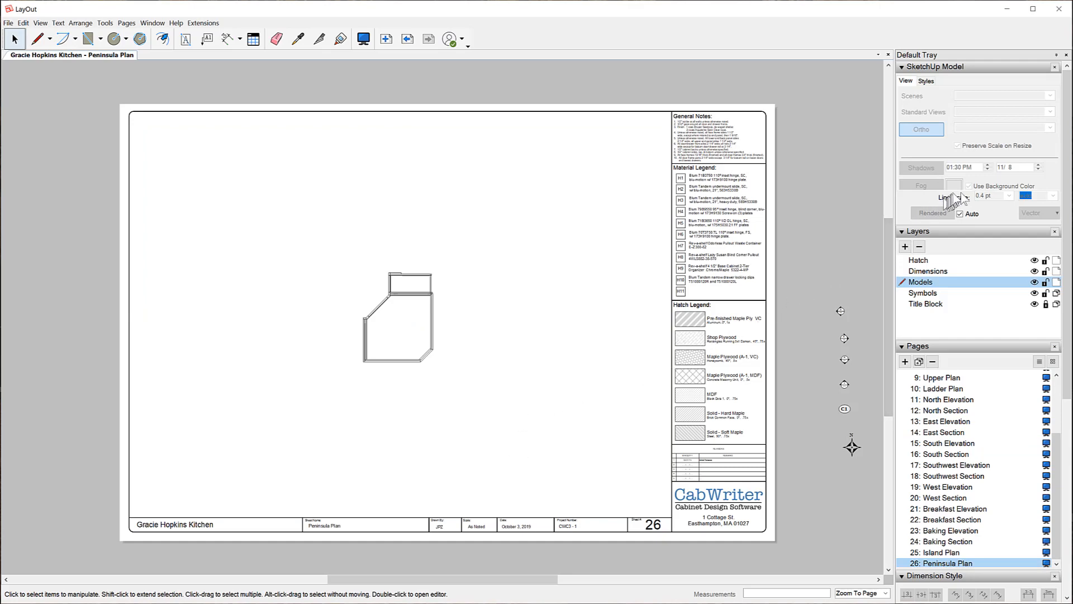
pyautogui.click(407, 287)
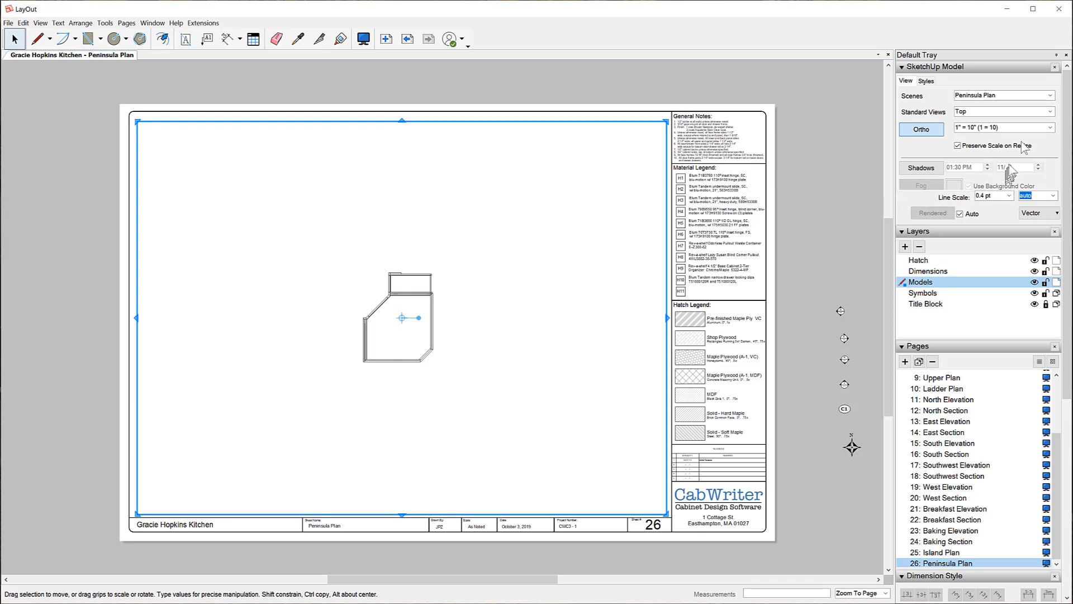
pyautogui.click(1050, 128)
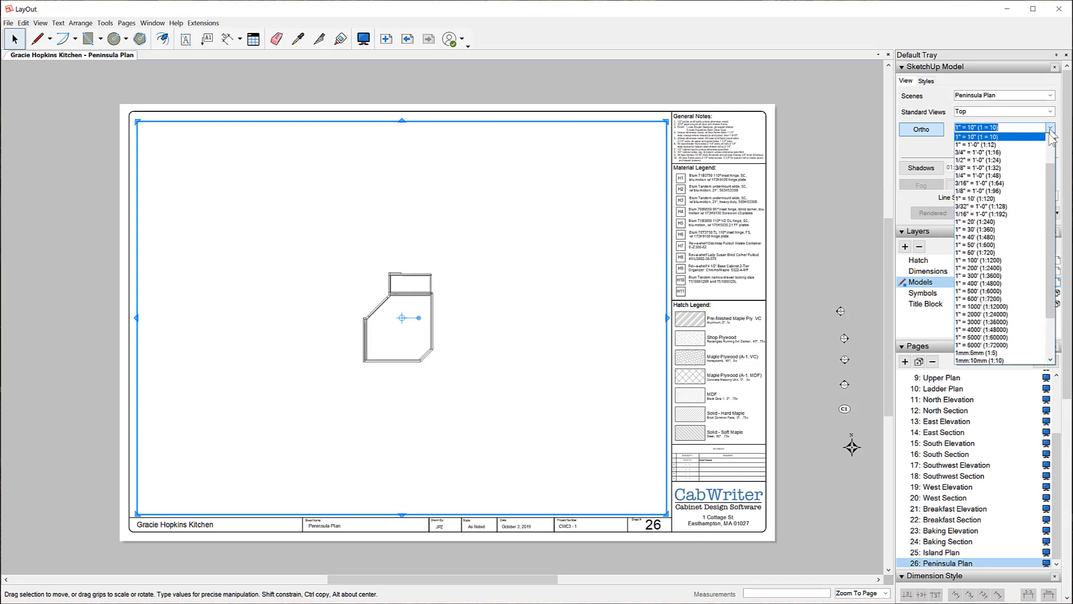
pyautogui.click(1051, 150)
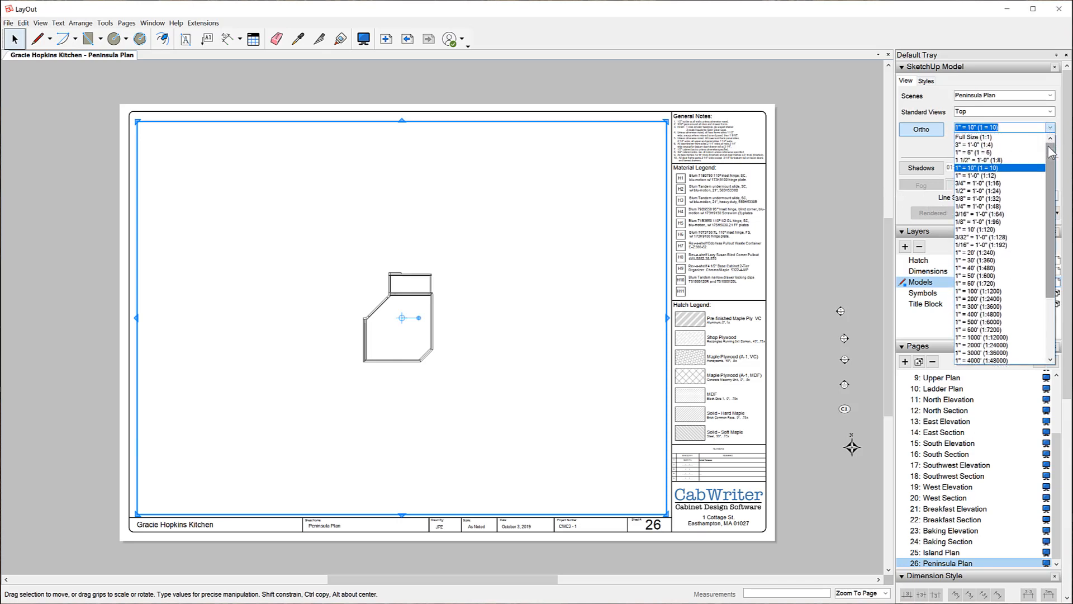
pyautogui.click(1002, 145)
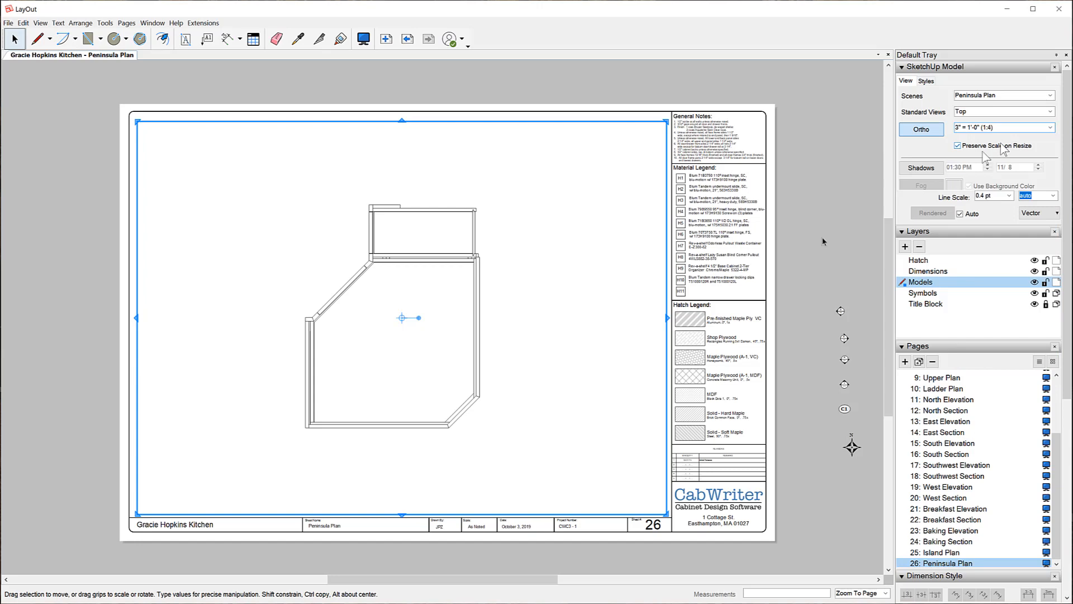
pyautogui.click(801, 259)
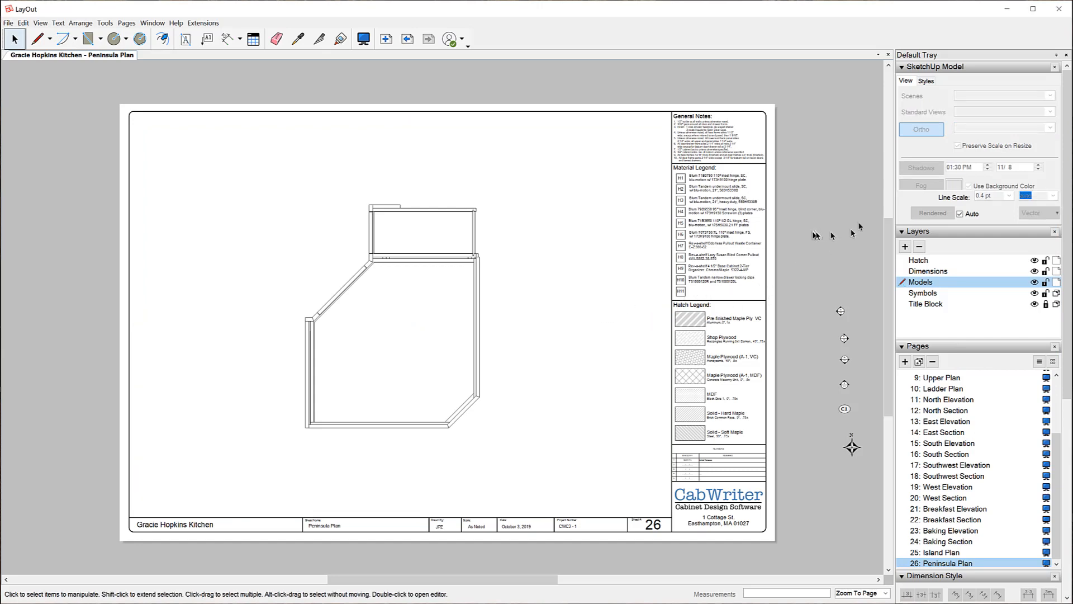
pyautogui.click(435, 343)
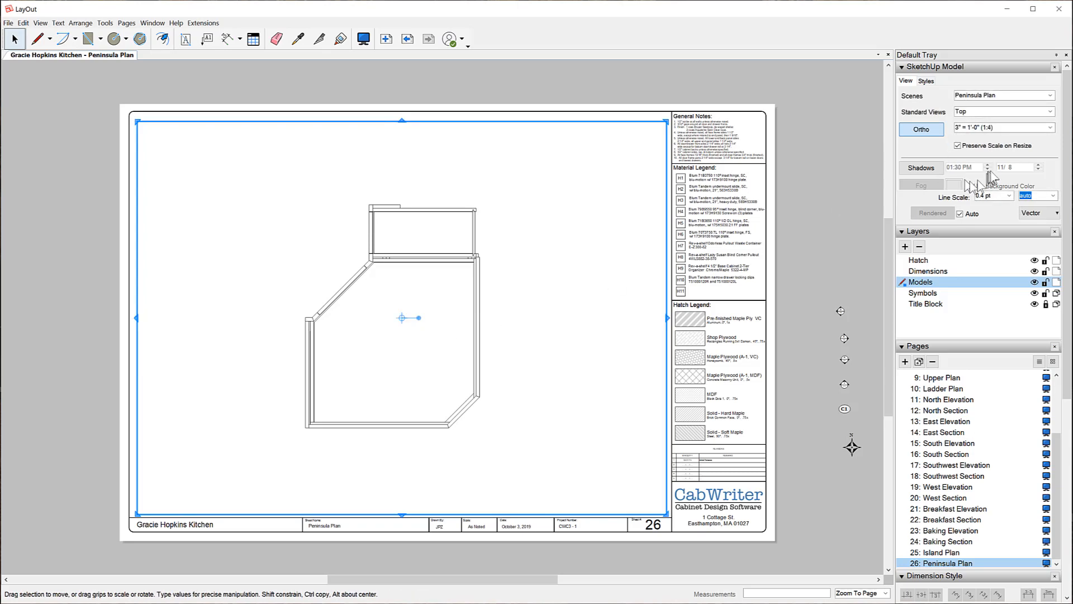
# Open the Peninsula Plan viewport's drawing-scale list and scroll through all the available scales.
pyautogui.click(1051, 128)
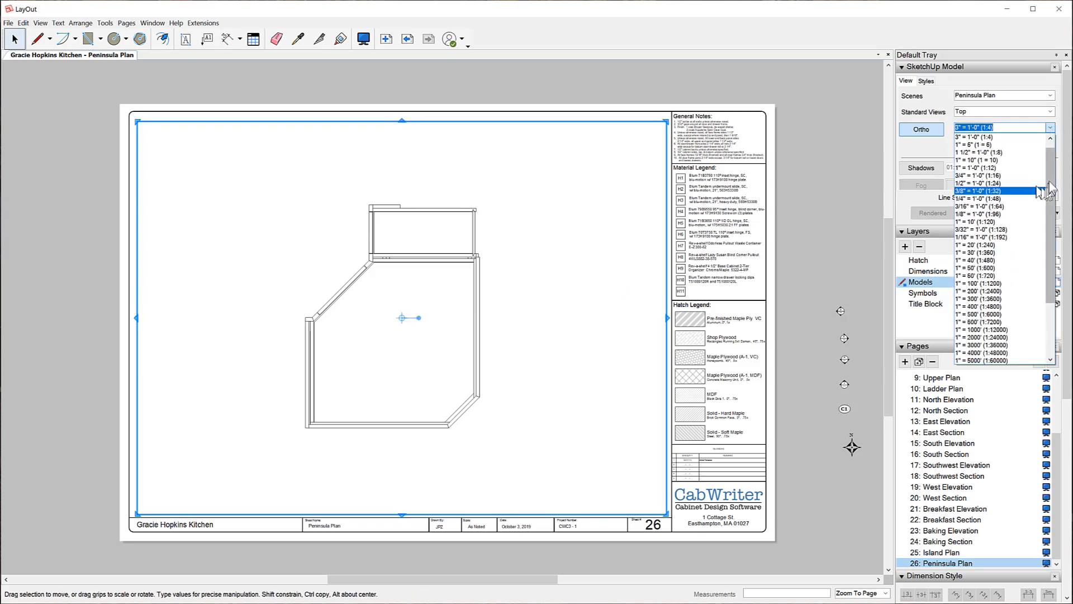
pyautogui.scroll(-4, 982, 358)
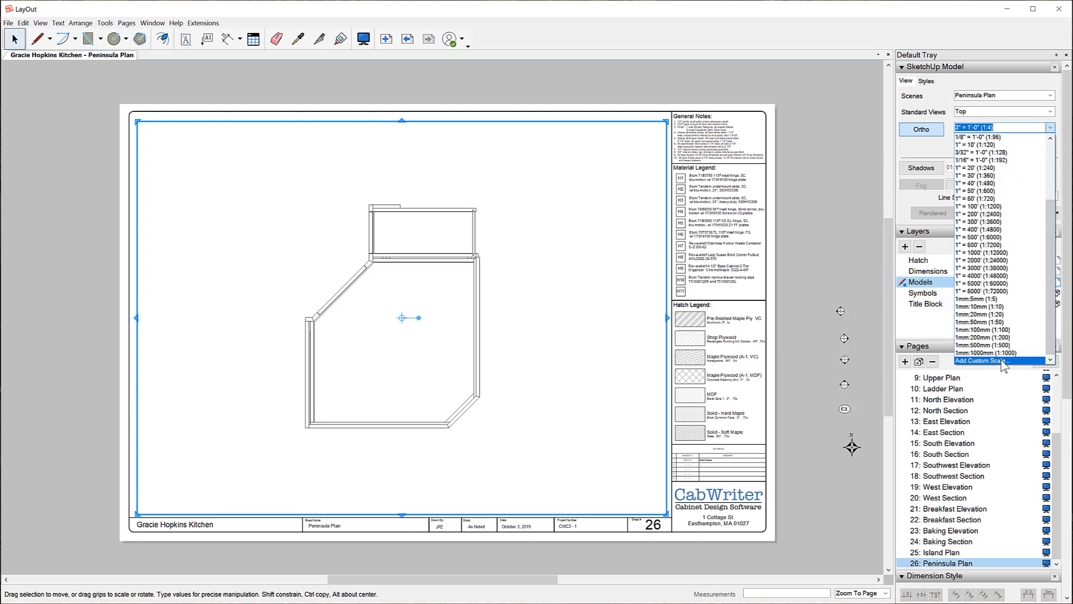
pyautogui.moveTo(1051, 299); pyautogui.dragTo(1063, 227)
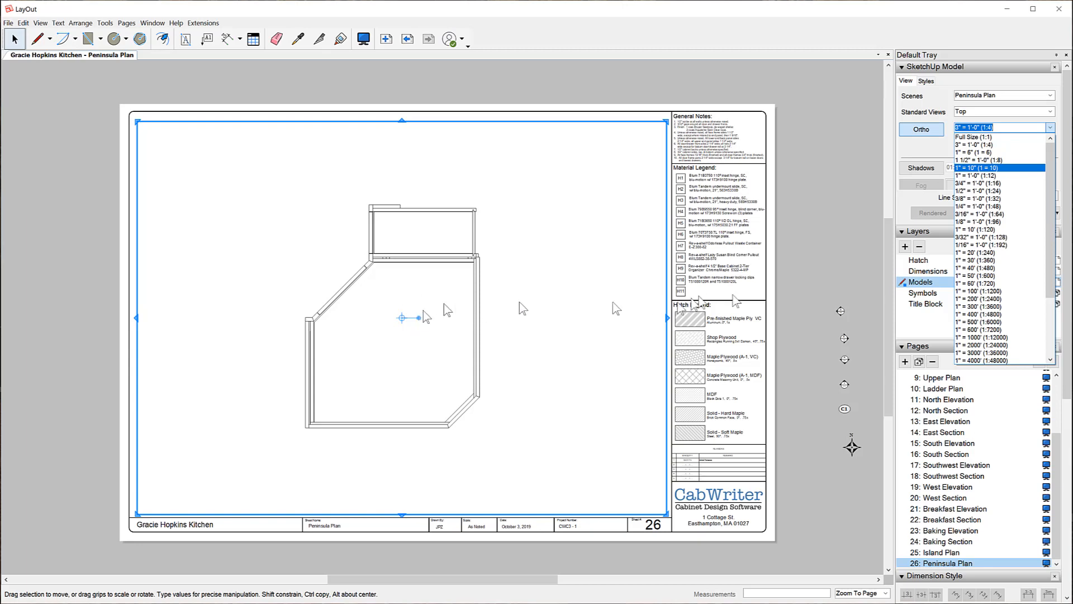
# Dismiss the scale list, leaving the Peninsula Plan at 3" = 1'-0".
pyautogui.click(816, 216)
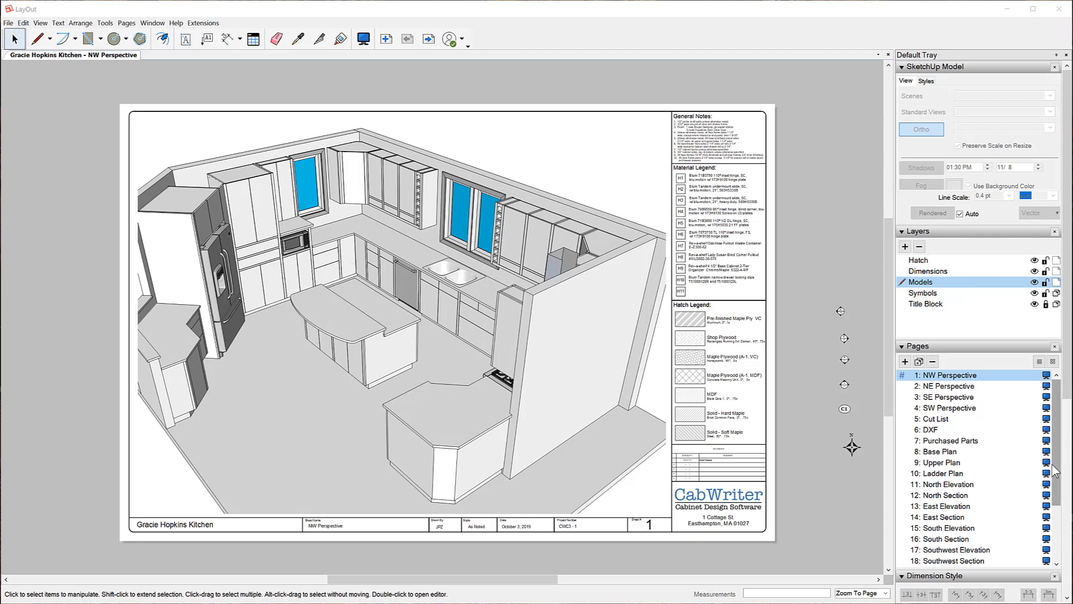
# Go to the Island Plan page and check its drawing's scale, then deselect it.
pyautogui.scroll(-3, 1055, 471)
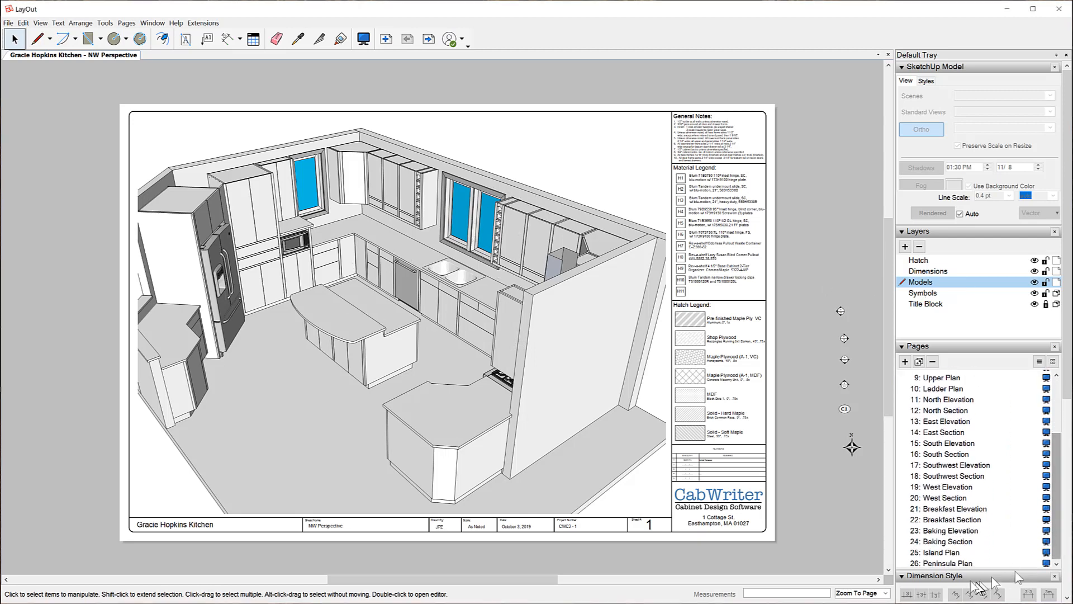
pyautogui.click(943, 553)
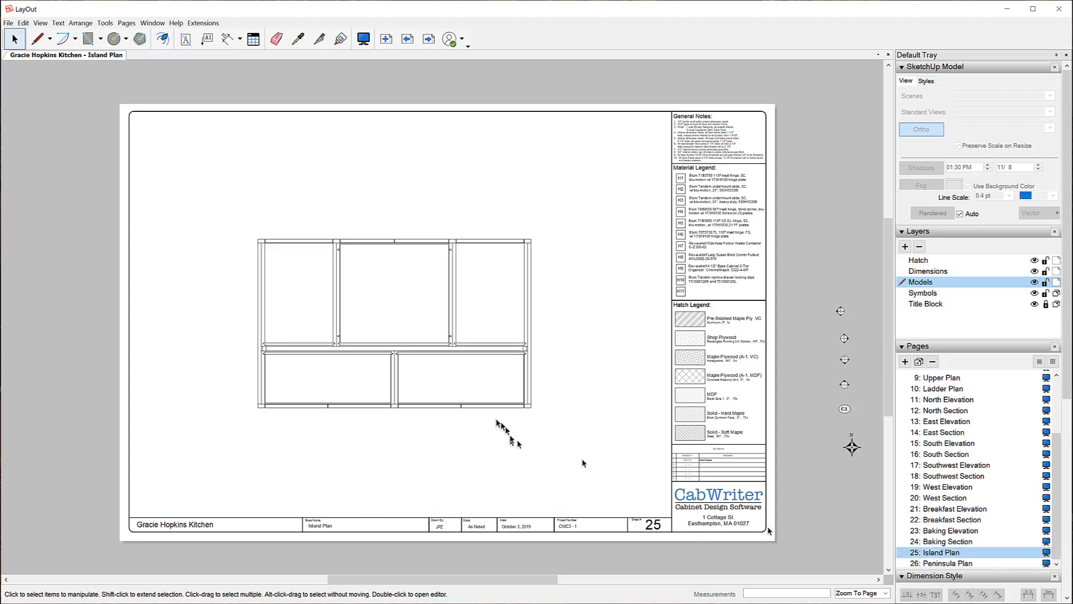
pyautogui.click(474, 354)
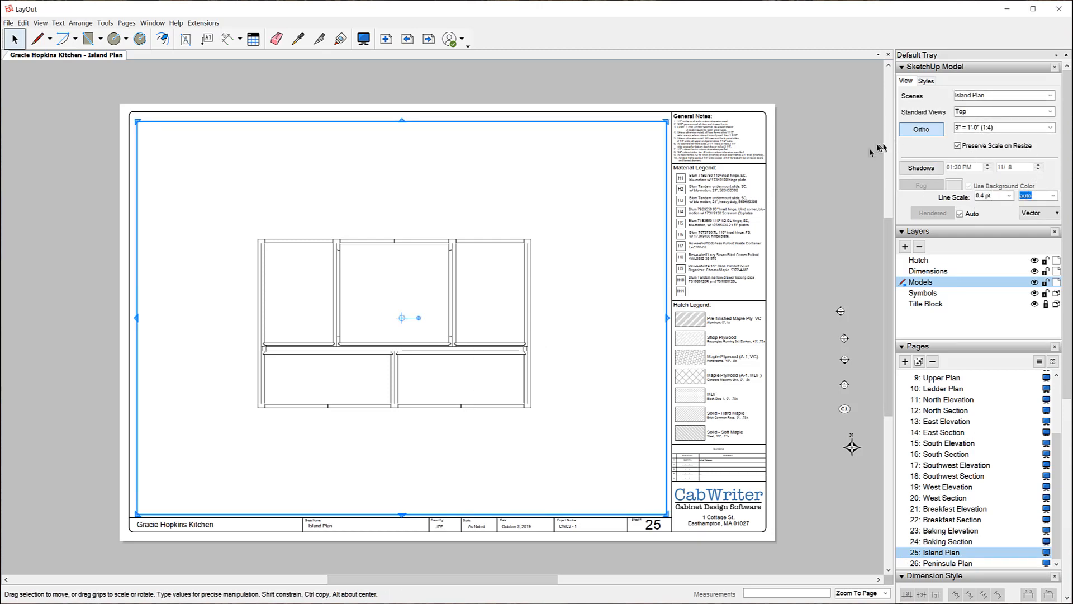
pyautogui.click(849, 158)
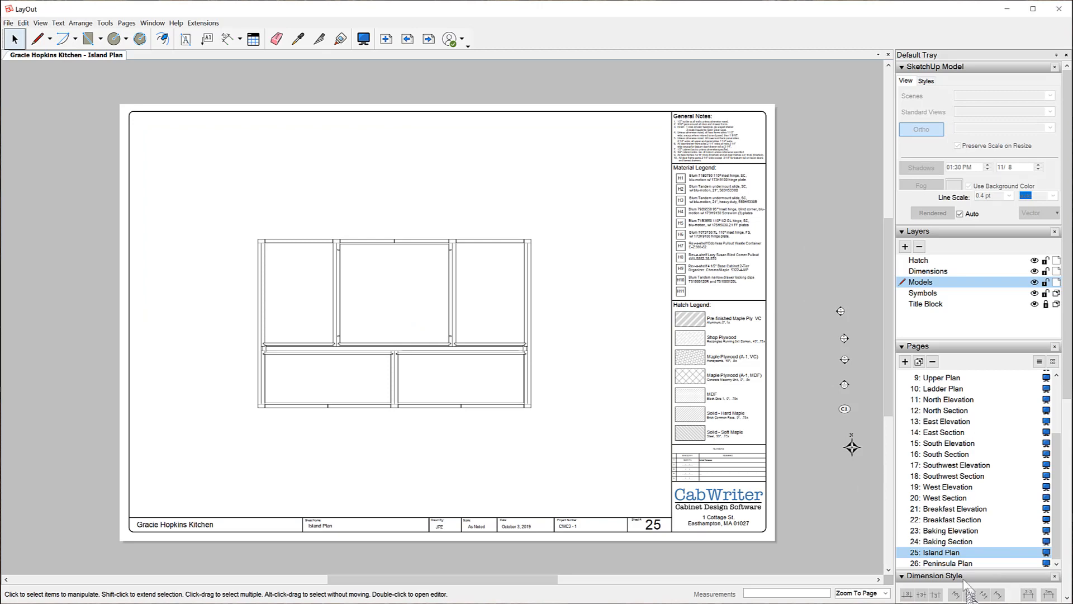
# Browse the Baking Elevation and Baking Section pages, ending on page 1 NW Perspective.
pyautogui.click(940, 530)
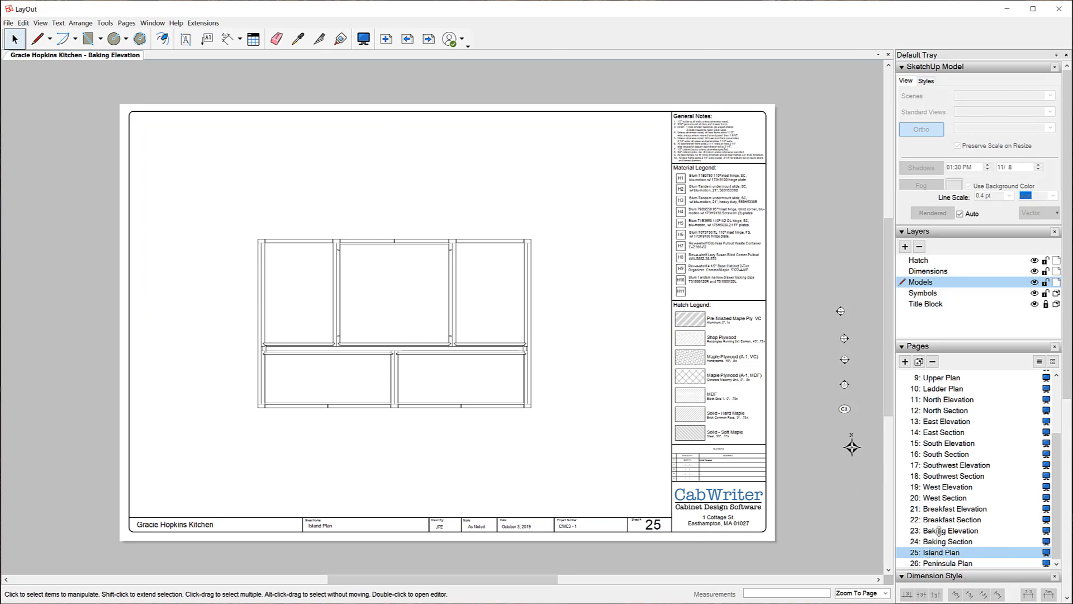
pyautogui.click(943, 542)
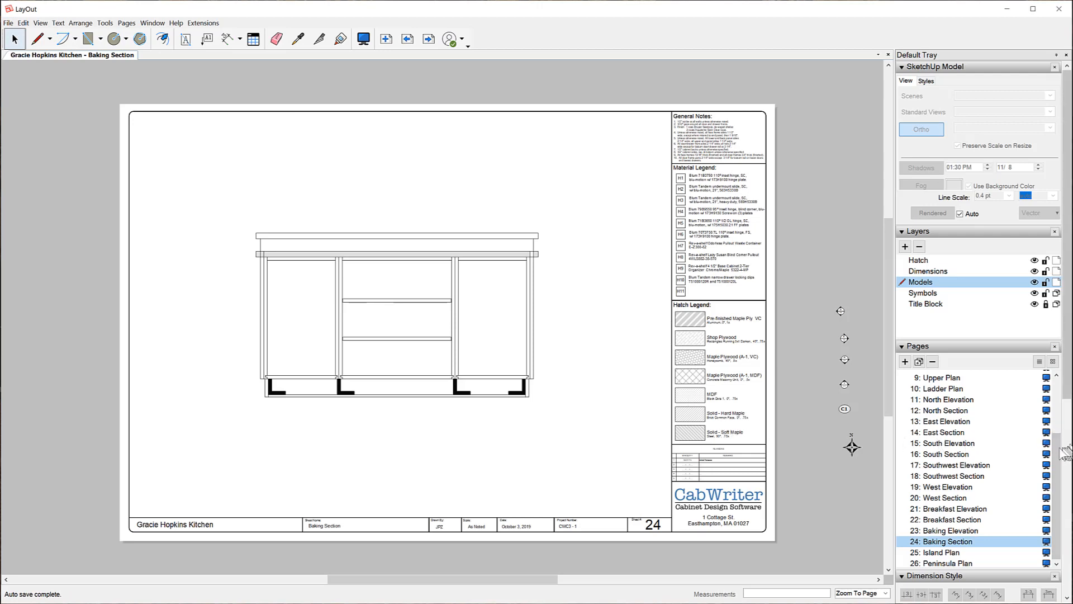
pyautogui.moveTo(1057, 454); pyautogui.dragTo(1058, 385)
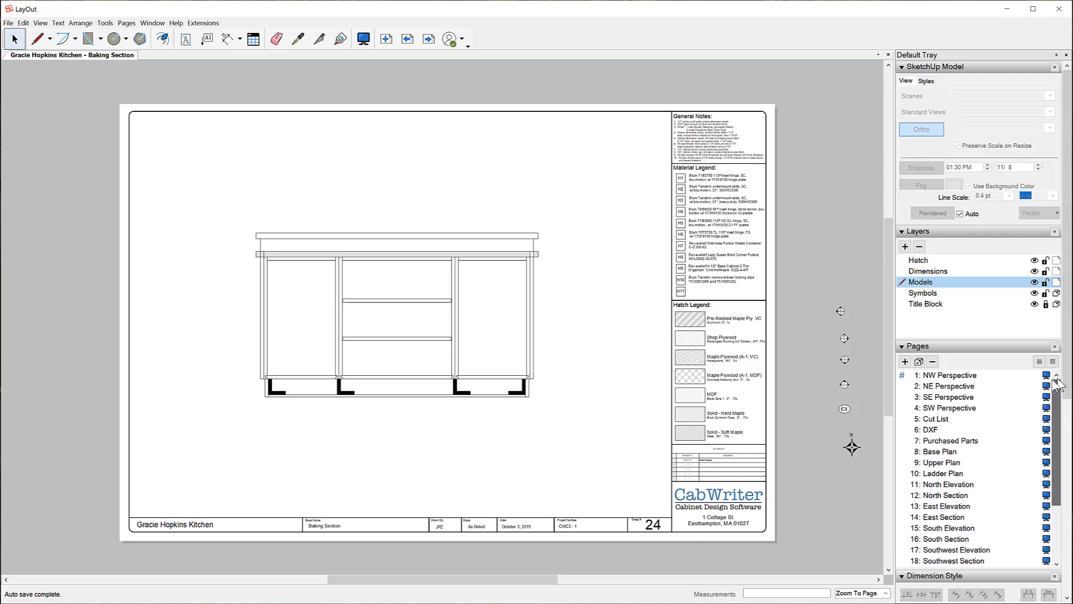
pyautogui.click(970, 377)
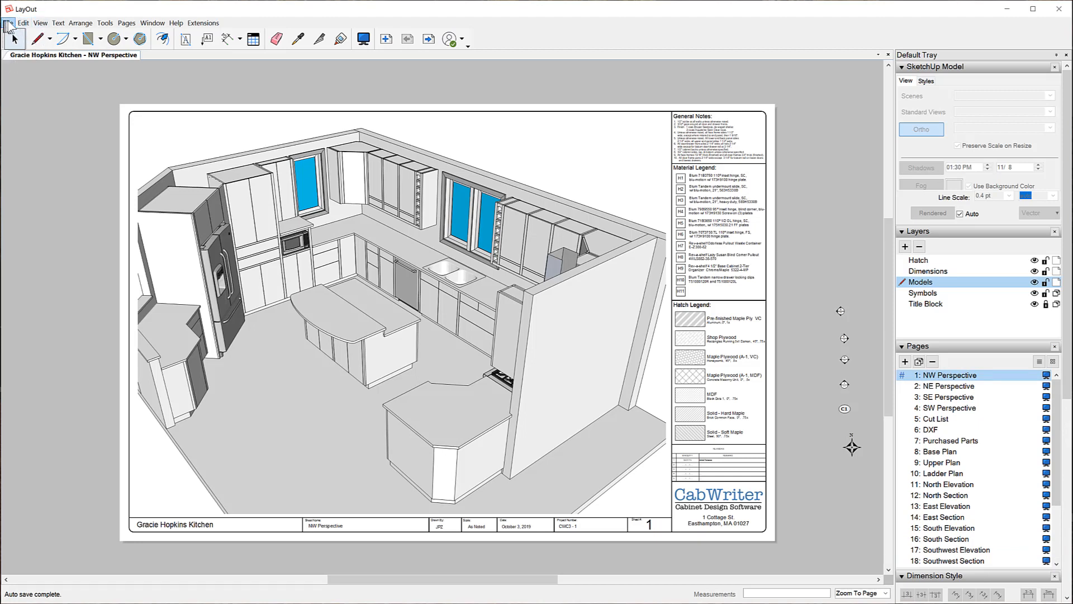
pyautogui.click(8, 23)
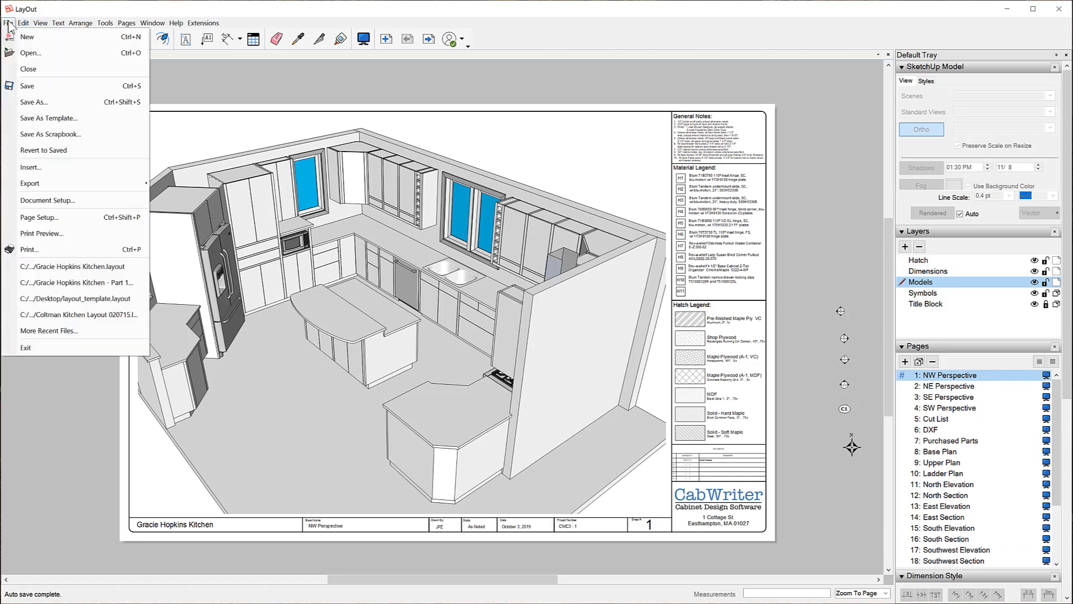
pyautogui.click(49, 87)
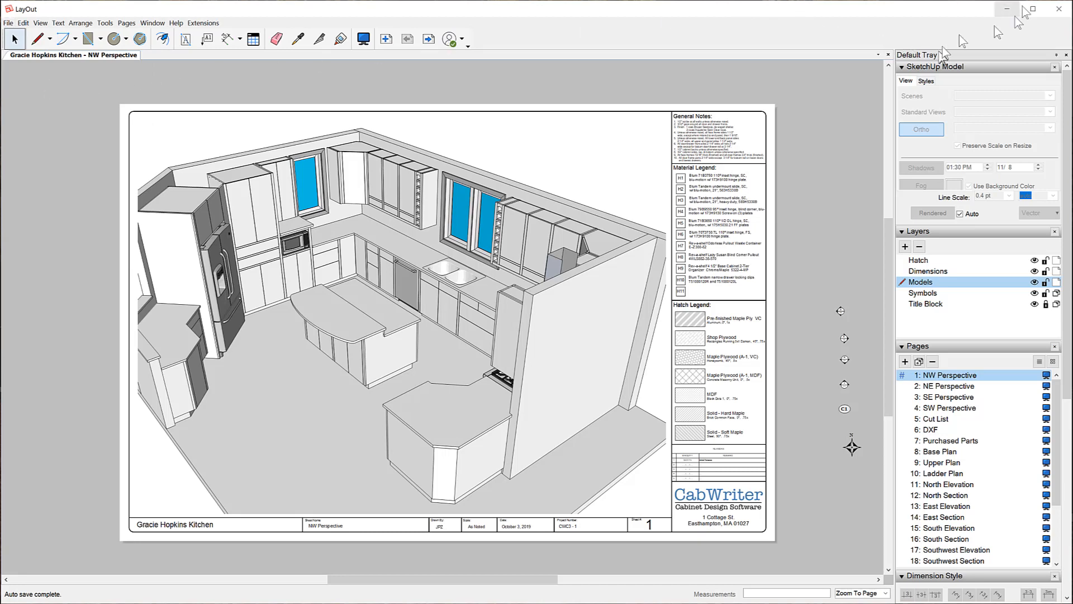
pyautogui.click(1058, 8)
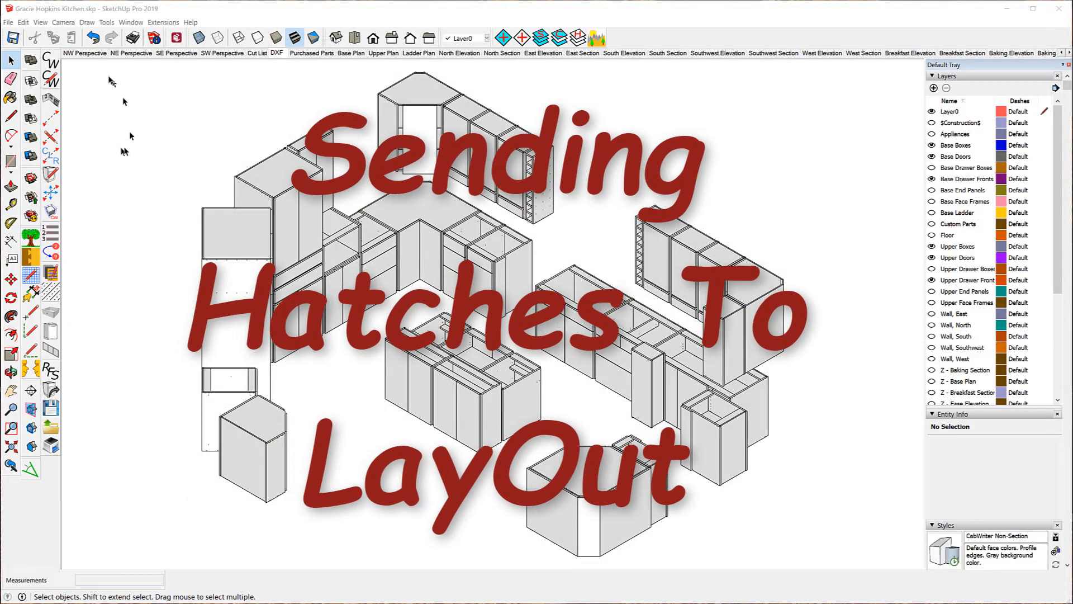
# Show the File > CabWriter to LayOut submenu with its Hatch Sections in LayOut command.
pyautogui.click(9, 23)
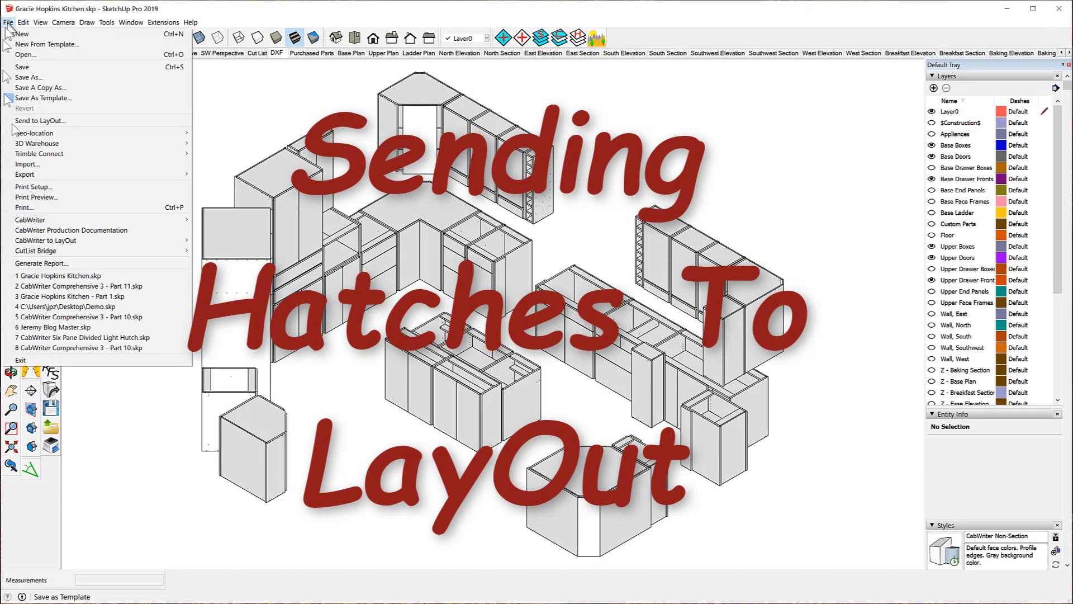
pyautogui.moveTo(48, 242)
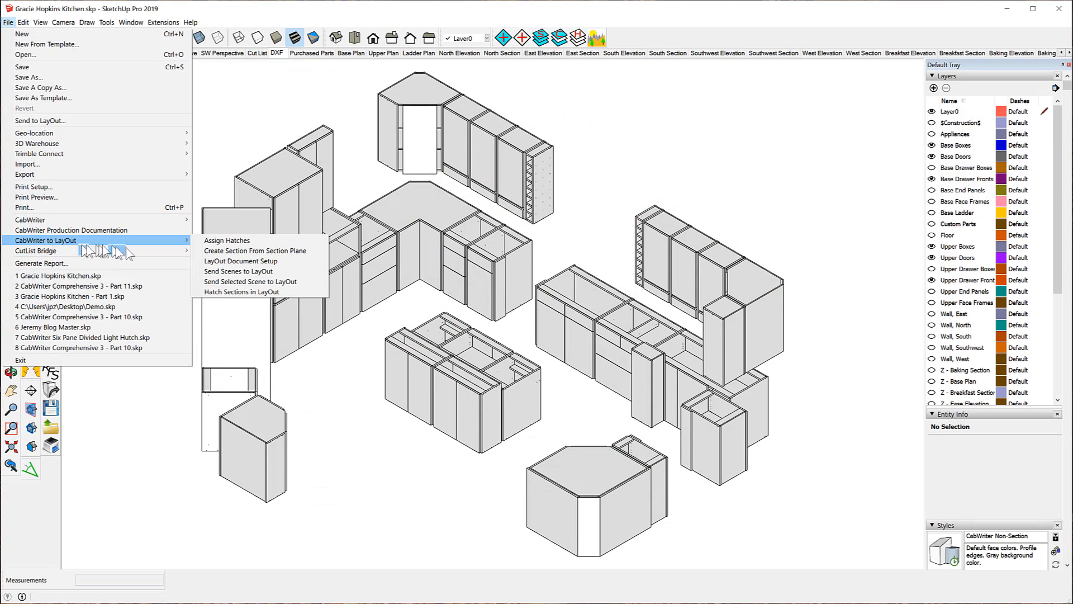
pyautogui.moveTo(132, 251)
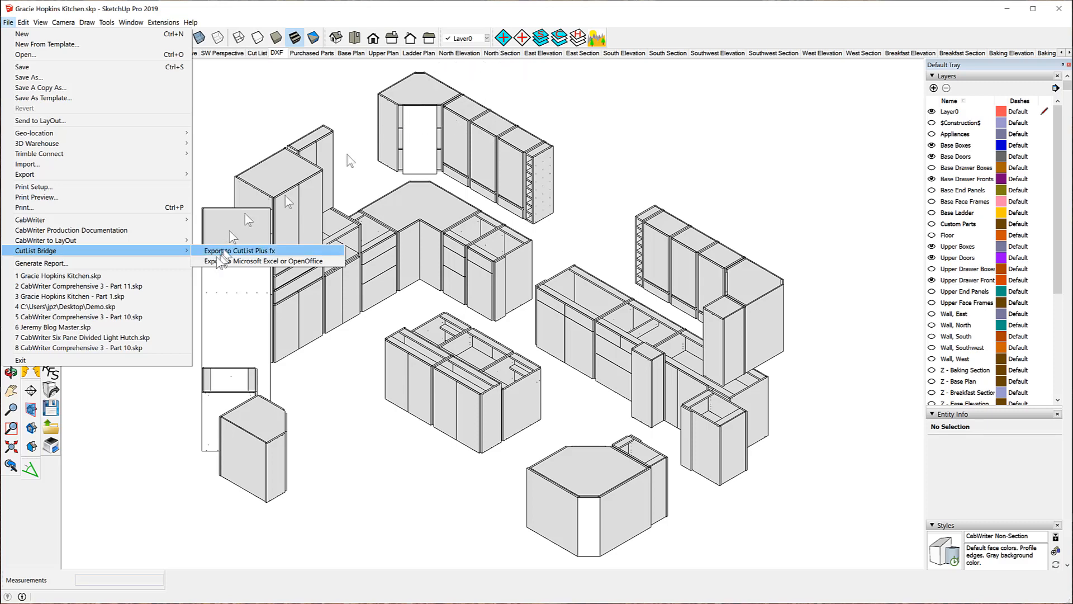
pyautogui.moveTo(88, 244)
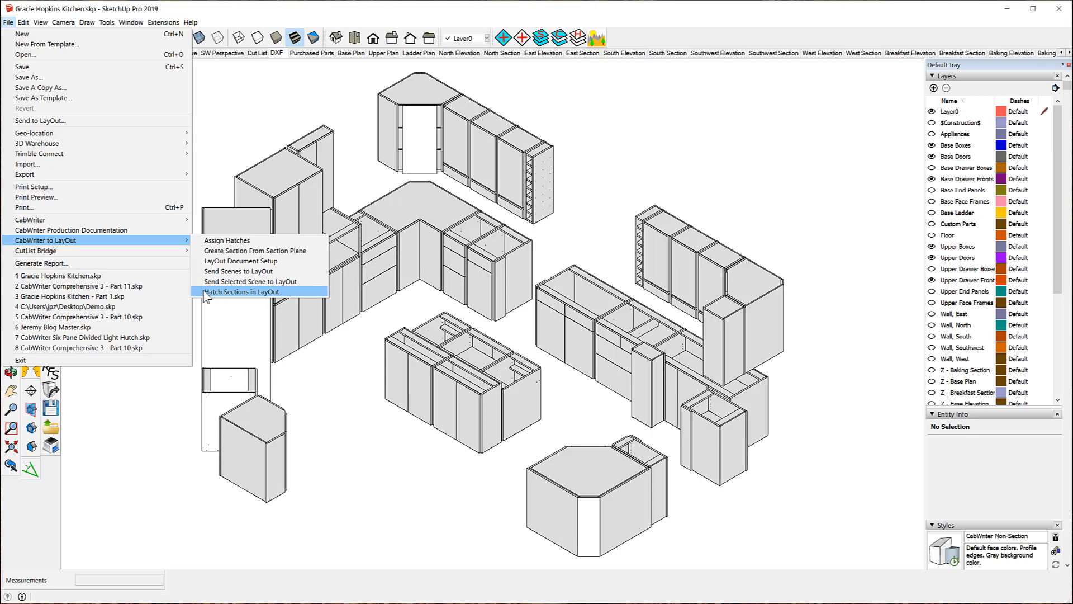
# Run Hatch Sections in LayOut from the CabWriter to LayOut submenu.
pyautogui.click(274, 292)
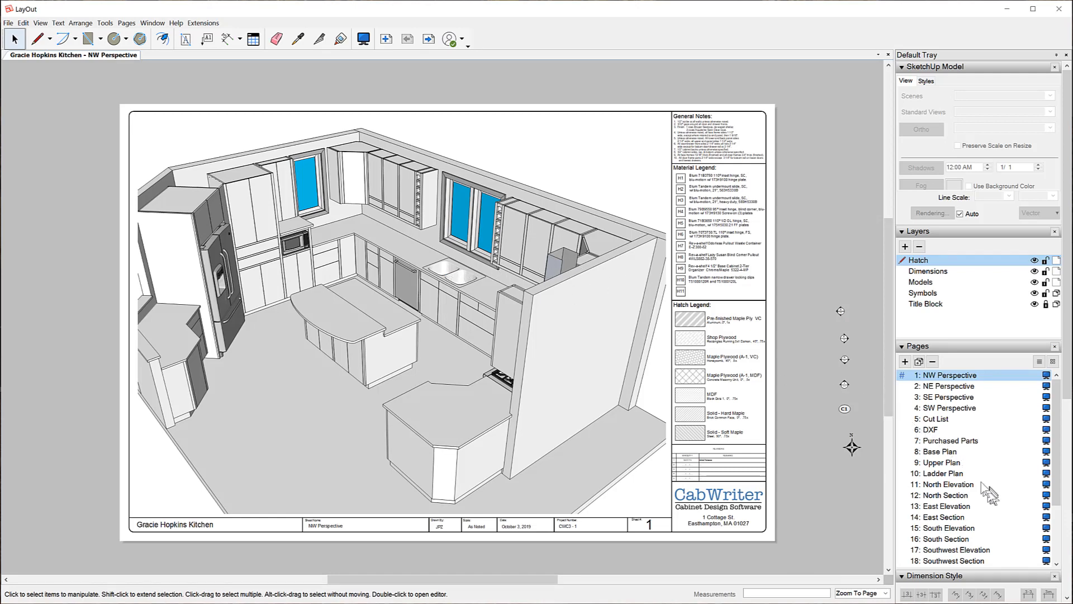
# Review the new hatches on pages 8 Base Plan, 26 Peninsula Plan and 22 Breakfast Section.
pyautogui.click(949, 452)
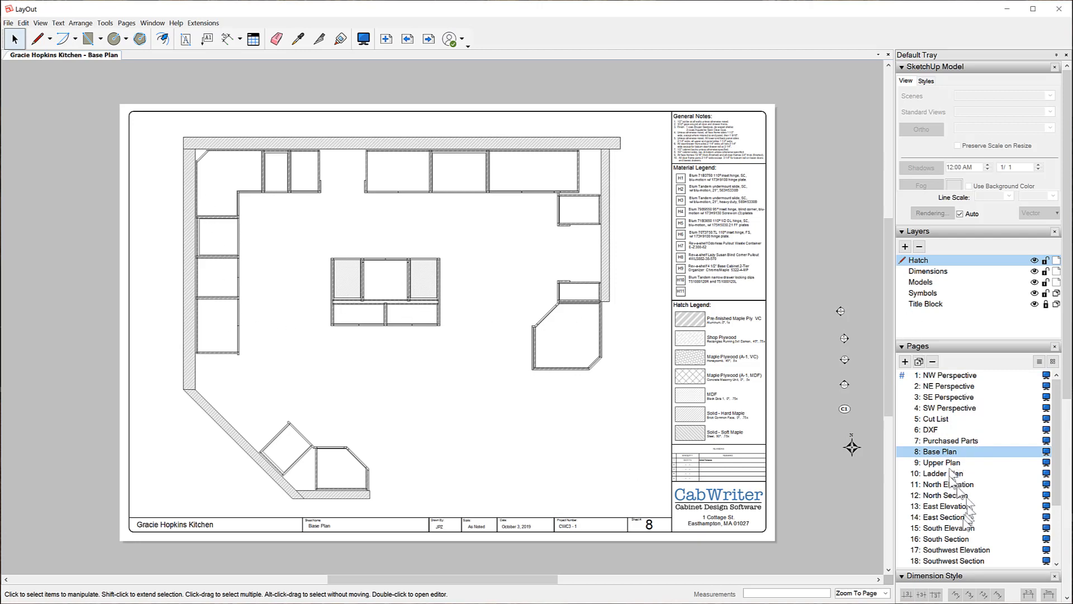
pyautogui.scroll(-3, 1057, 499)
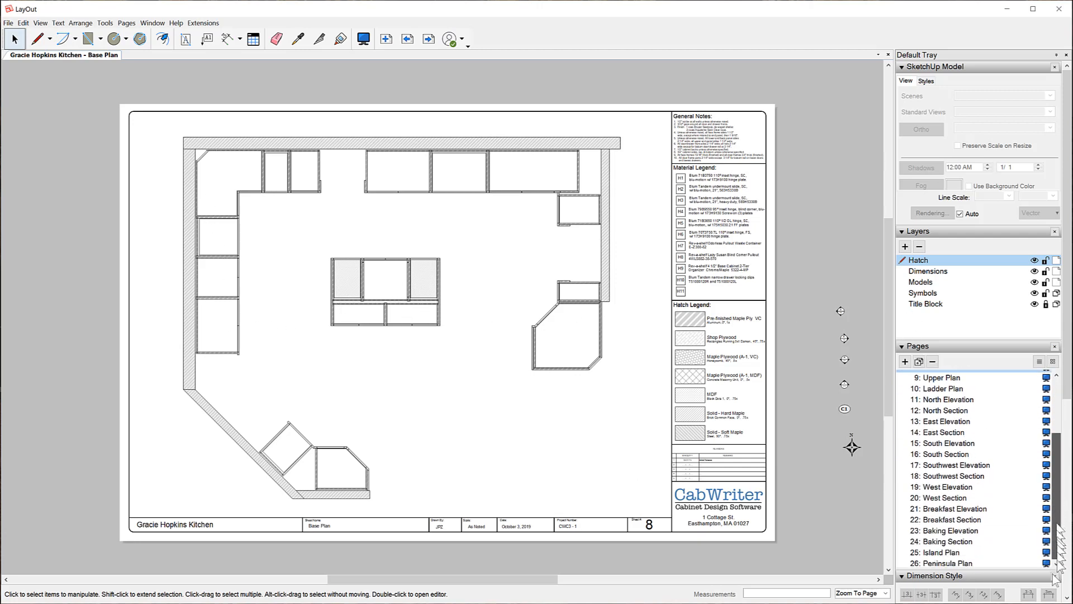
pyautogui.click(950, 564)
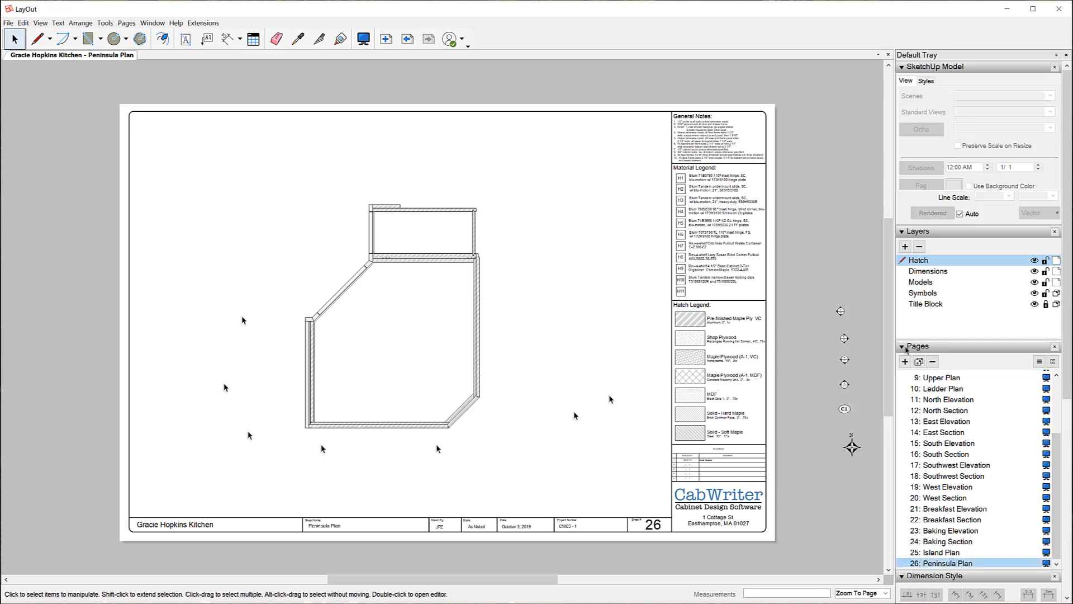
pyautogui.click(966, 520)
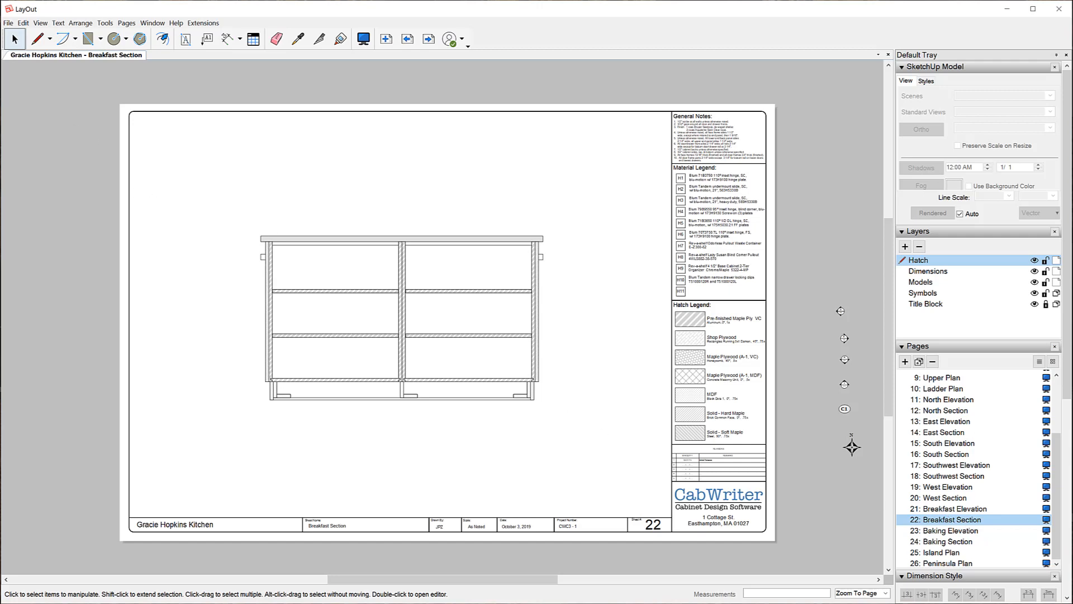
pyautogui.click(10, 24)
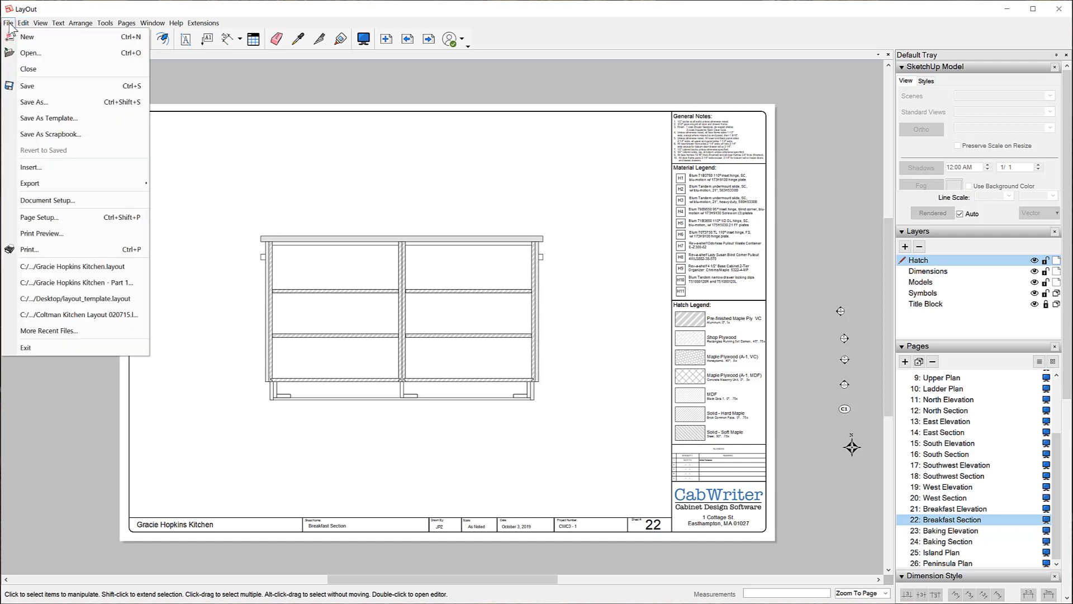
# Save the kitchen document with its new section hatches.
pyautogui.click(28, 86)
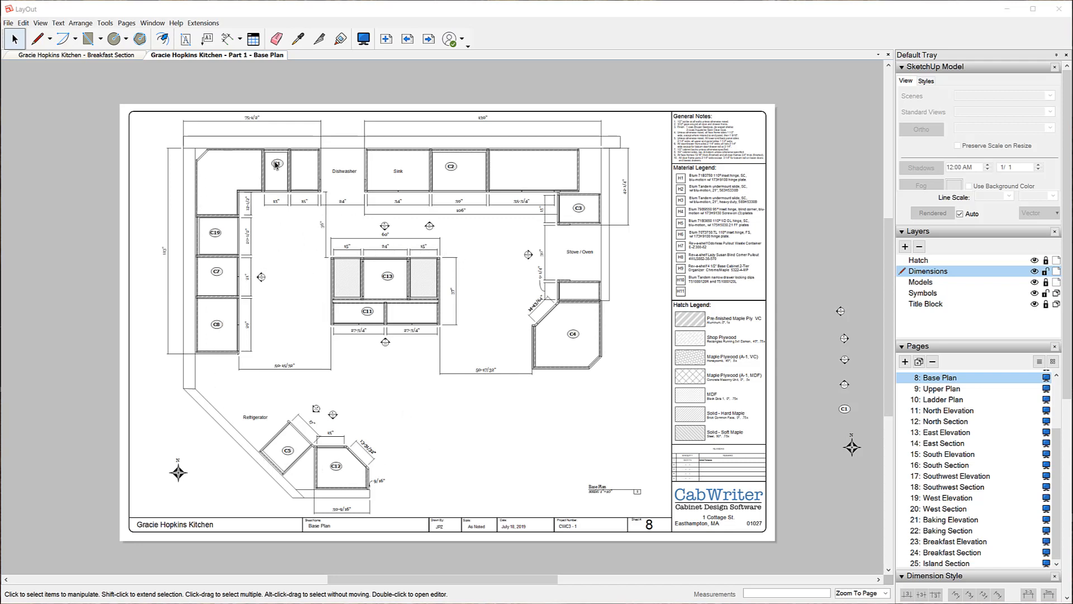
pyautogui.scroll(3, 275, 165)
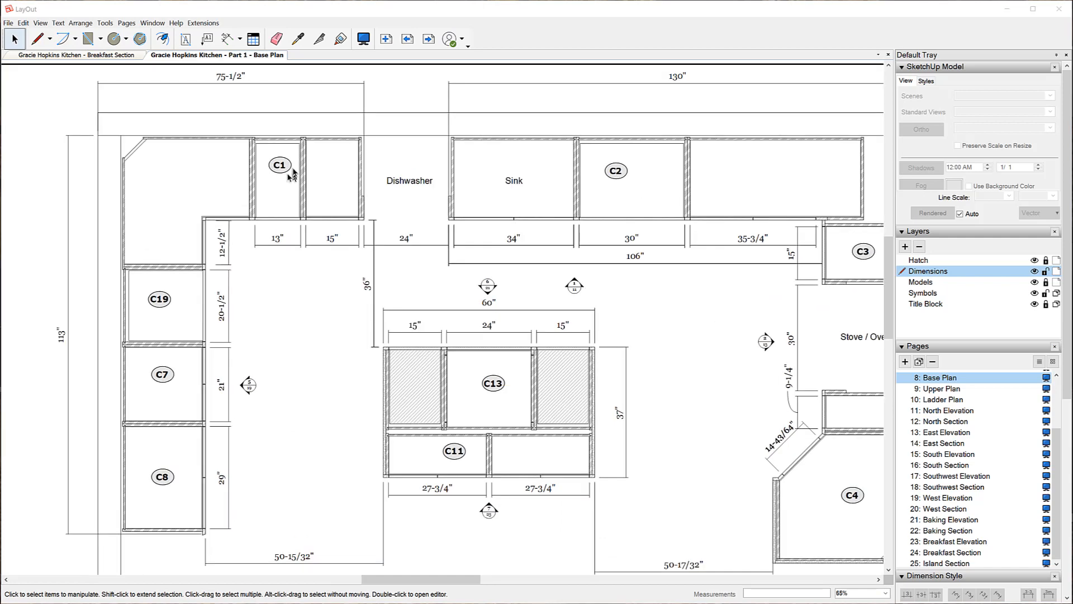
pyautogui.scroll(1, 293, 172)
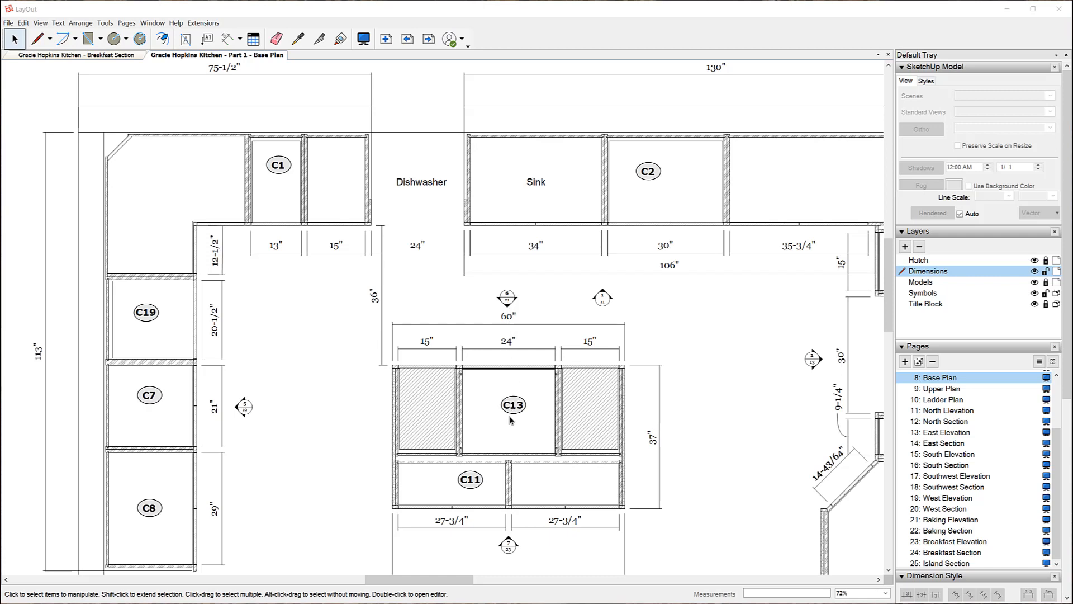
pyautogui.scroll(-2, 515, 329)
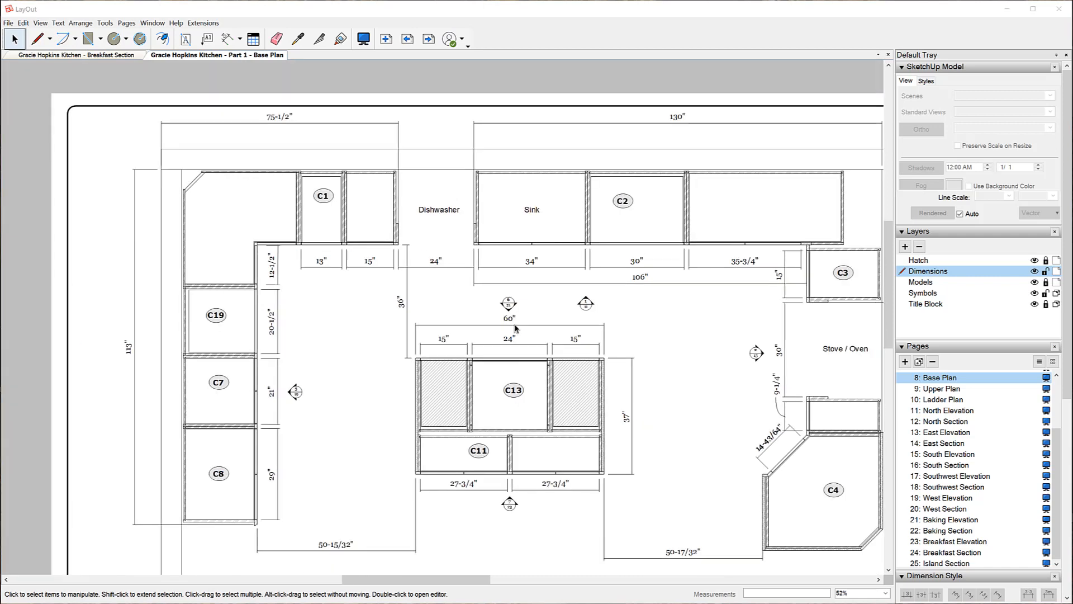
pyautogui.scroll(-3, 515, 328)
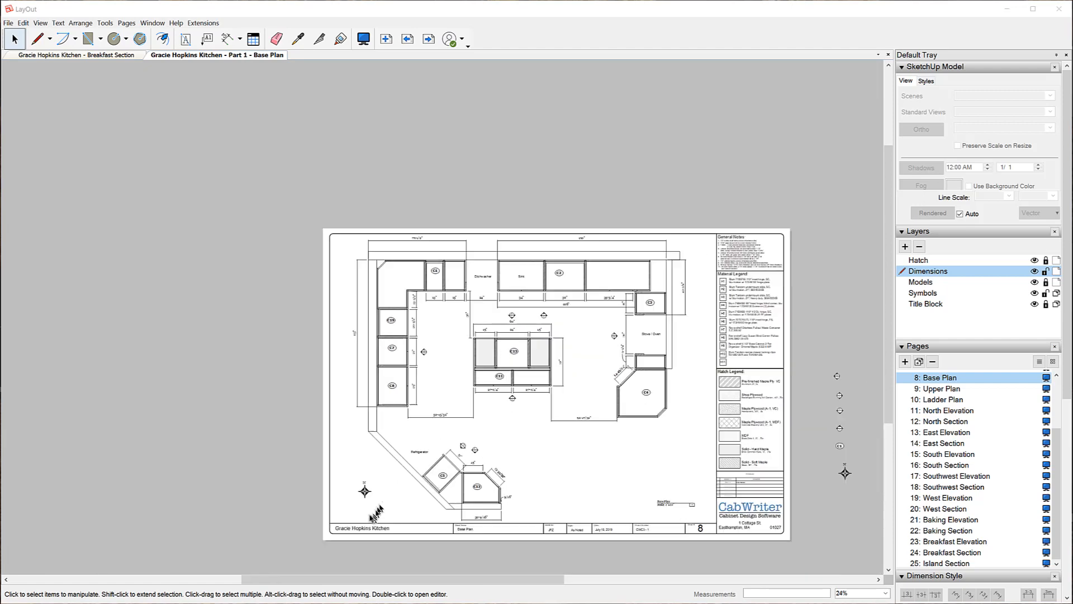
pyautogui.scroll(1, 362, 496)
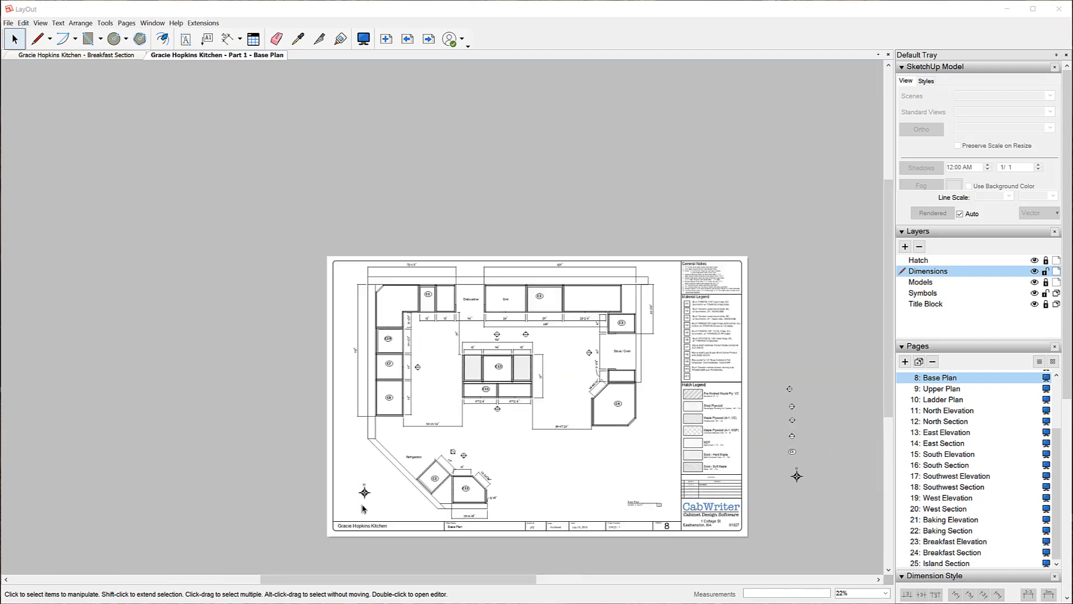
pyautogui.scroll(3, 366, 507)
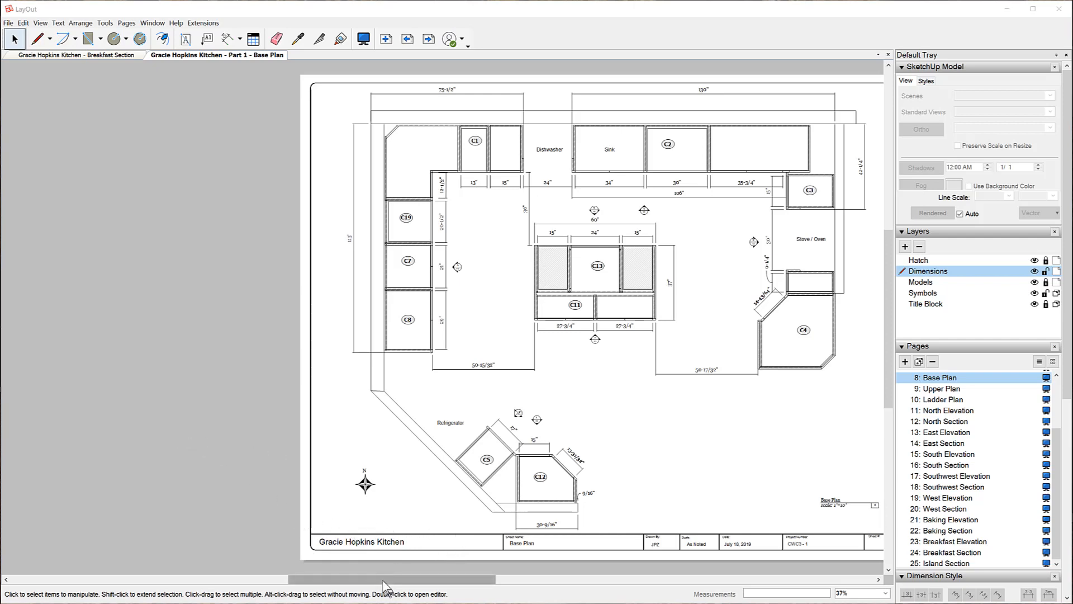
pyautogui.moveTo(383, 582); pyautogui.dragTo(446, 586)
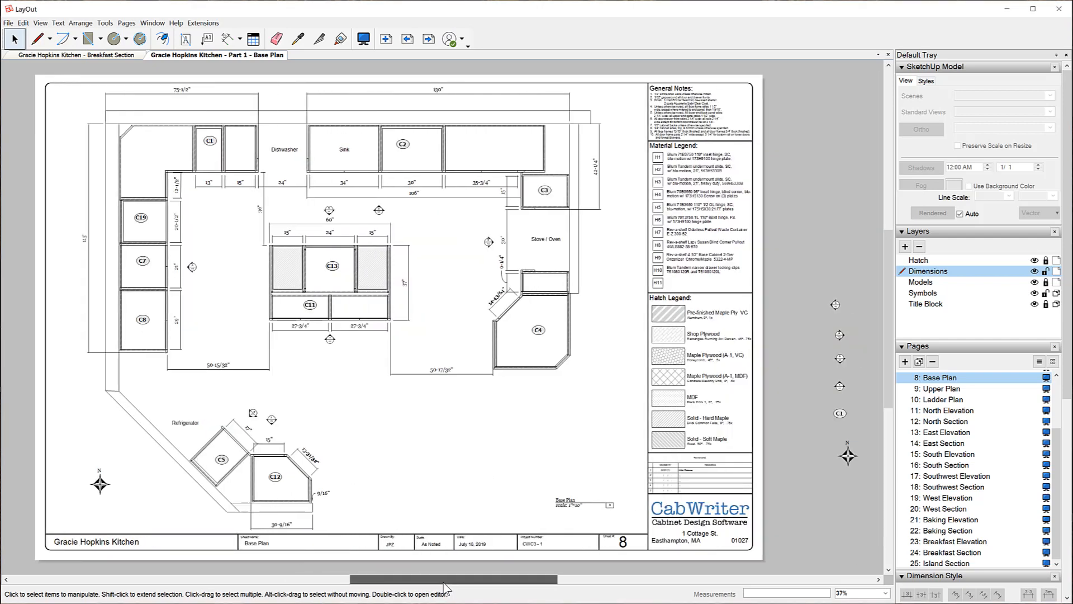
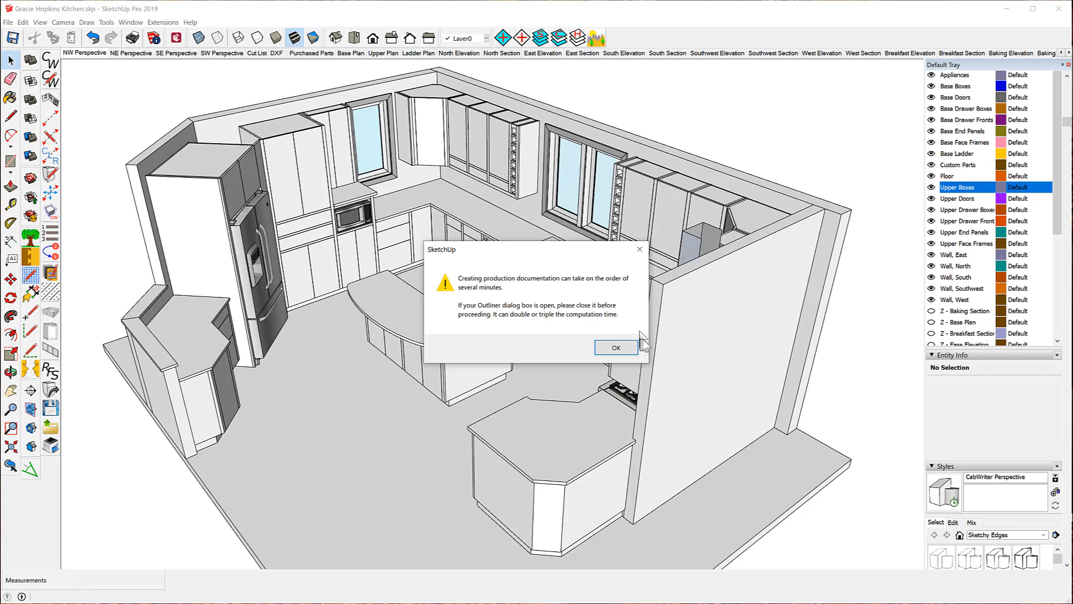
# Dismiss the report-time warning and close the Outliner panel in the Default Tray.
pyautogui.click(616, 347)
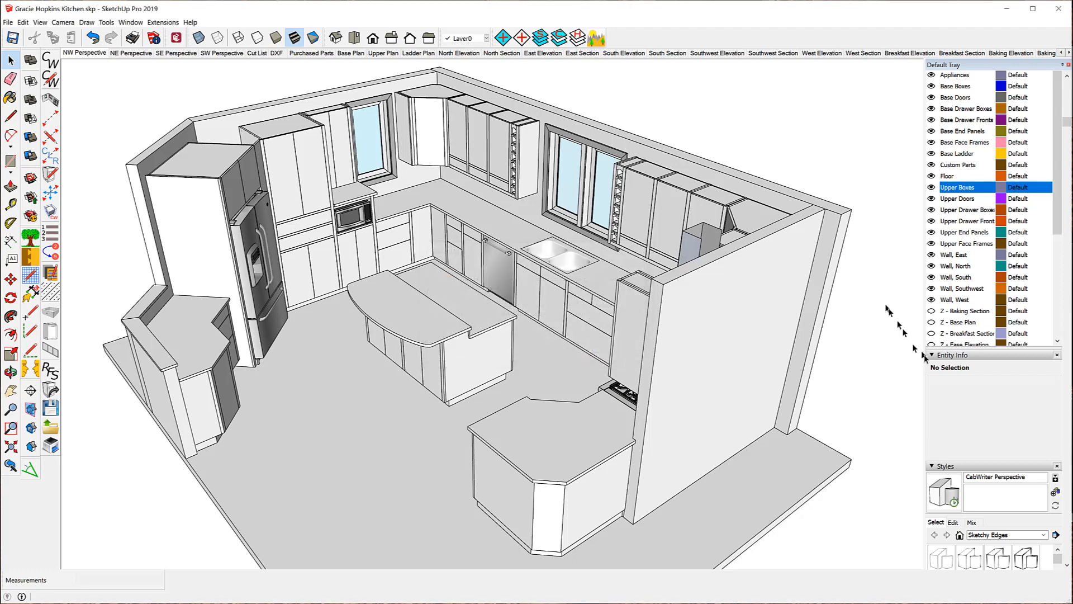
pyautogui.scroll(-2, 979, 326)
pyautogui.scroll(-10, 981, 347)
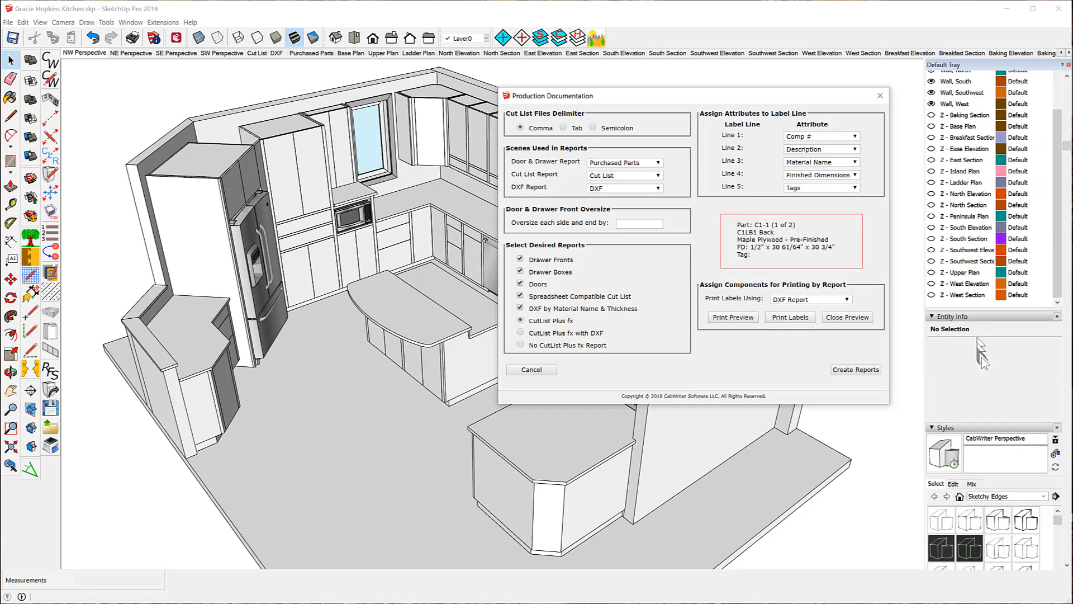
pyautogui.scroll(-10, 990, 377)
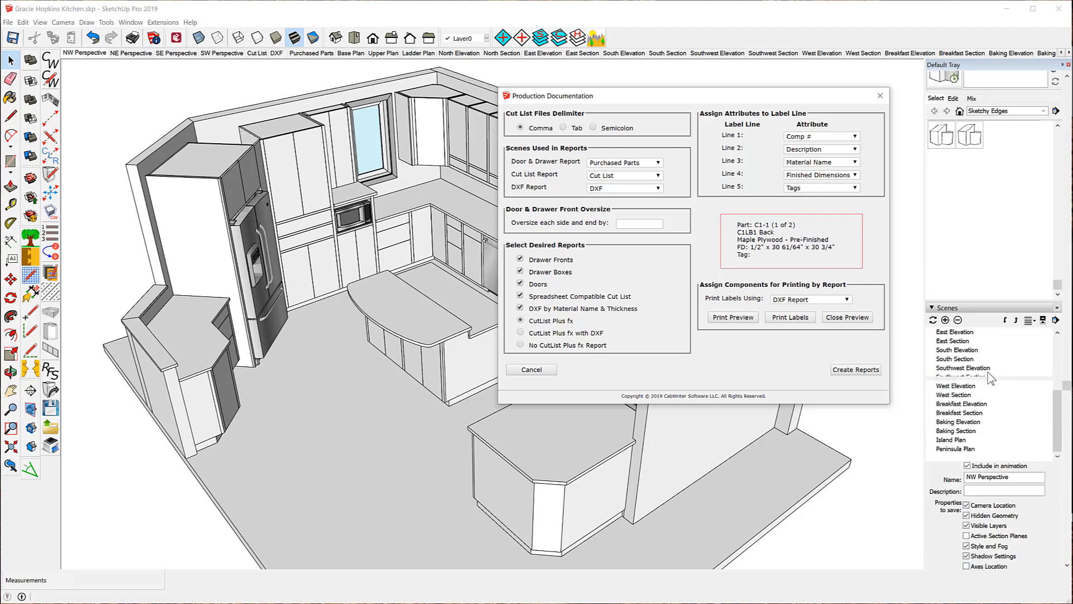
pyautogui.scroll(-5, 991, 379)
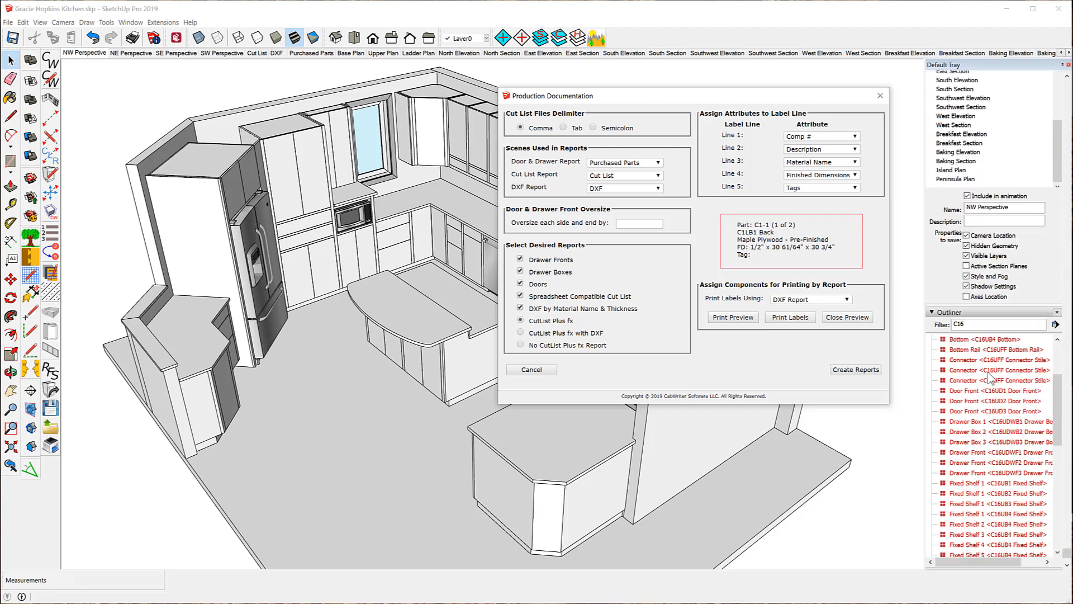
pyautogui.click(1057, 312)
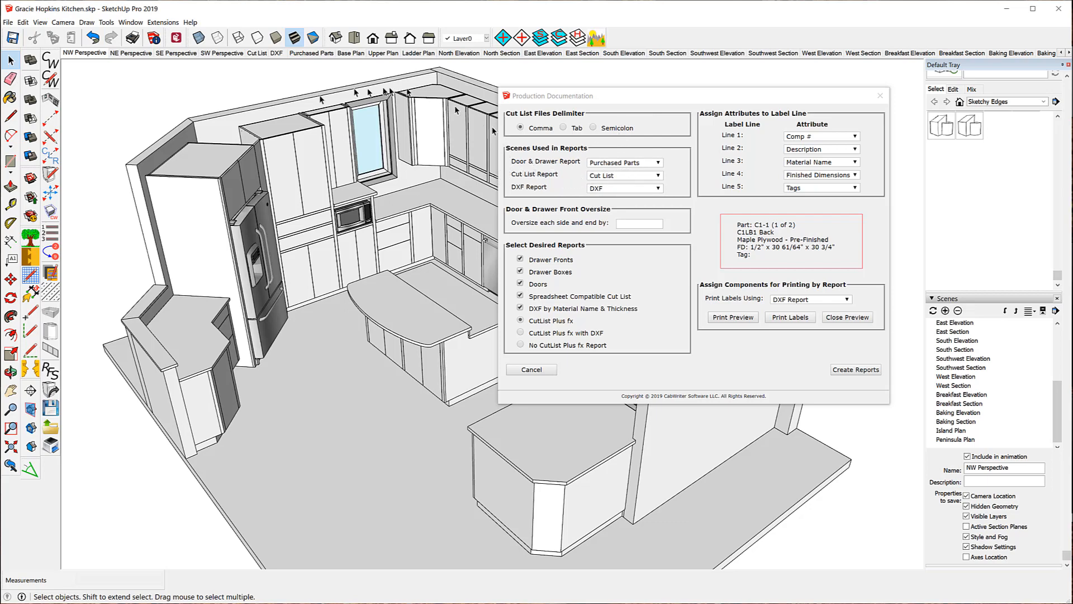
# View the Purchased Parts, then Cut List scenes, keeping Cut List as the cut list report scene.
pyautogui.click(310, 54)
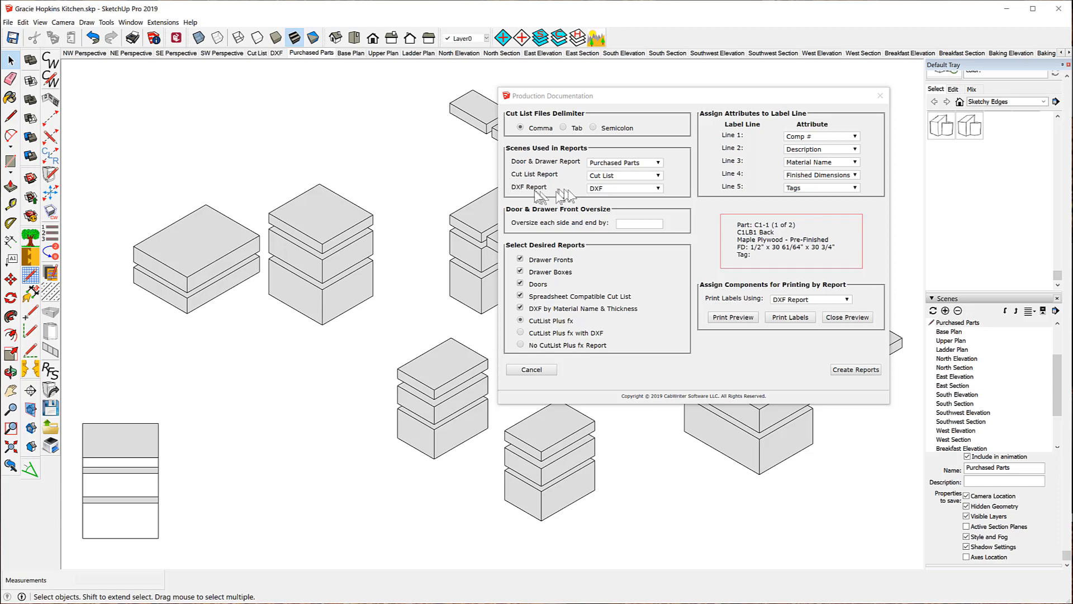
pyautogui.click(257, 53)
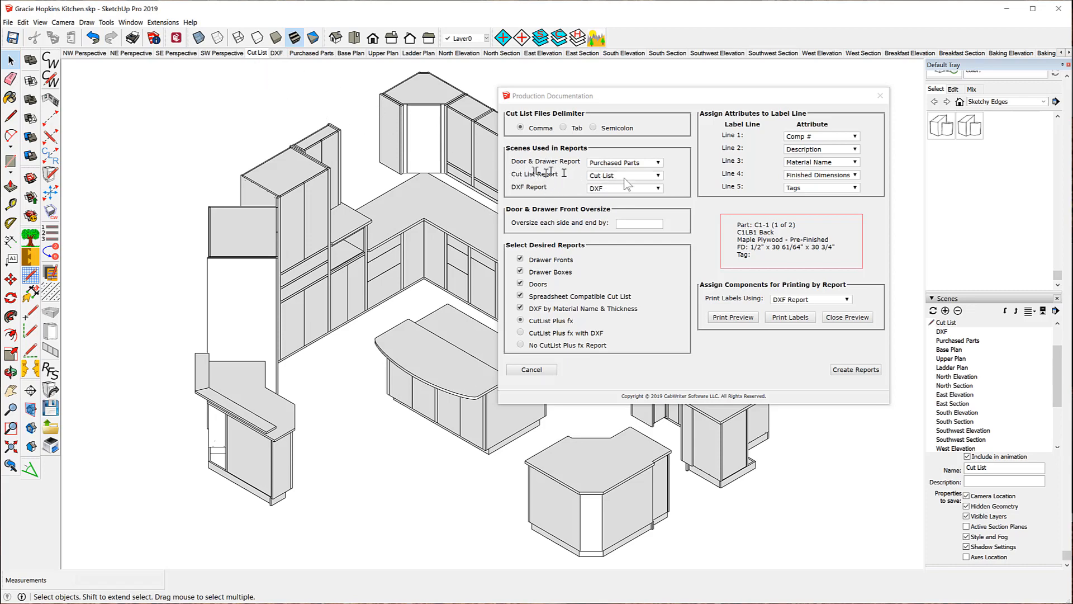
pyautogui.click(659, 177)
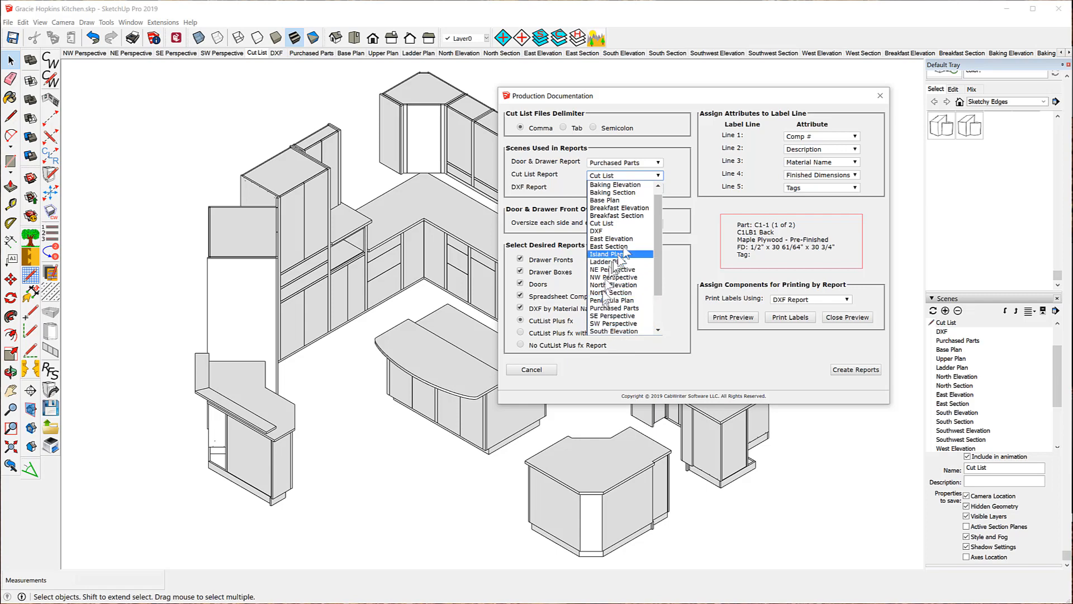
pyautogui.moveTo(656, 208); pyautogui.dragTo(658, 192)
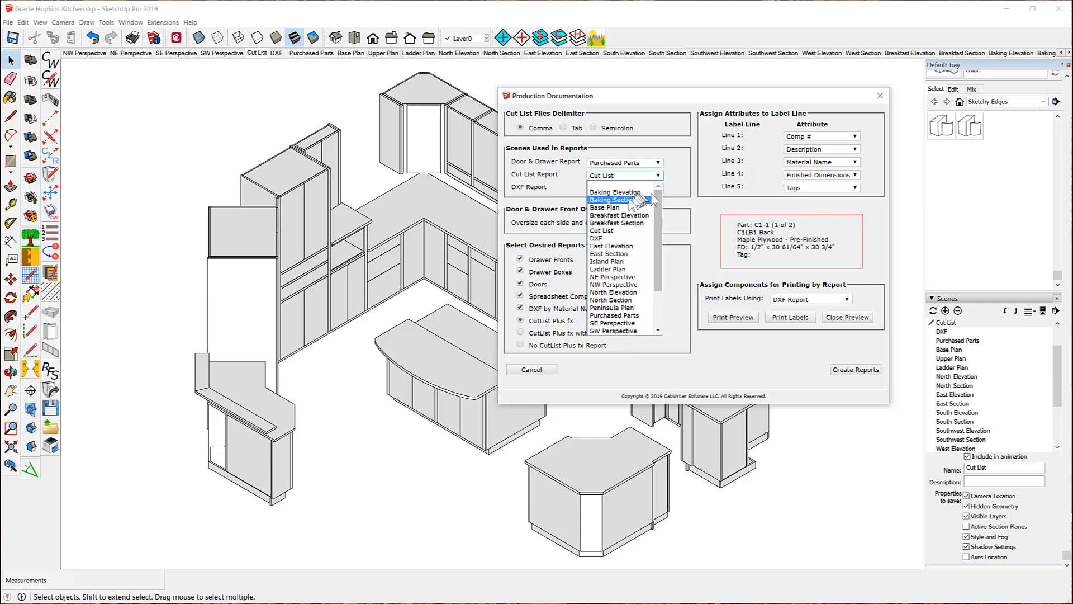
pyautogui.click(601, 231)
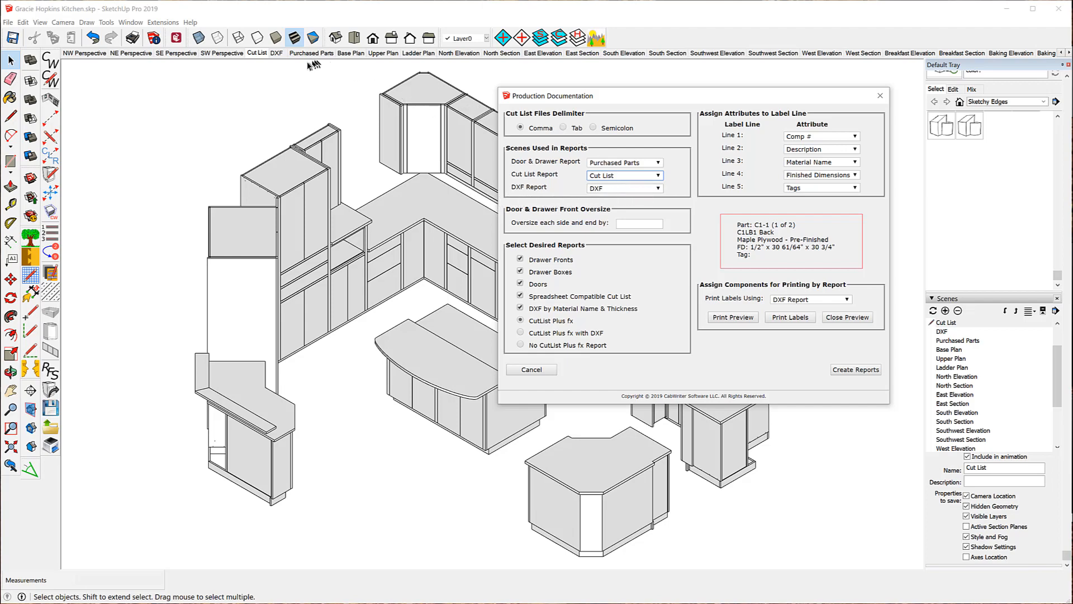
# Switch the model view to the DXF scene tab.
pyautogui.click(276, 54)
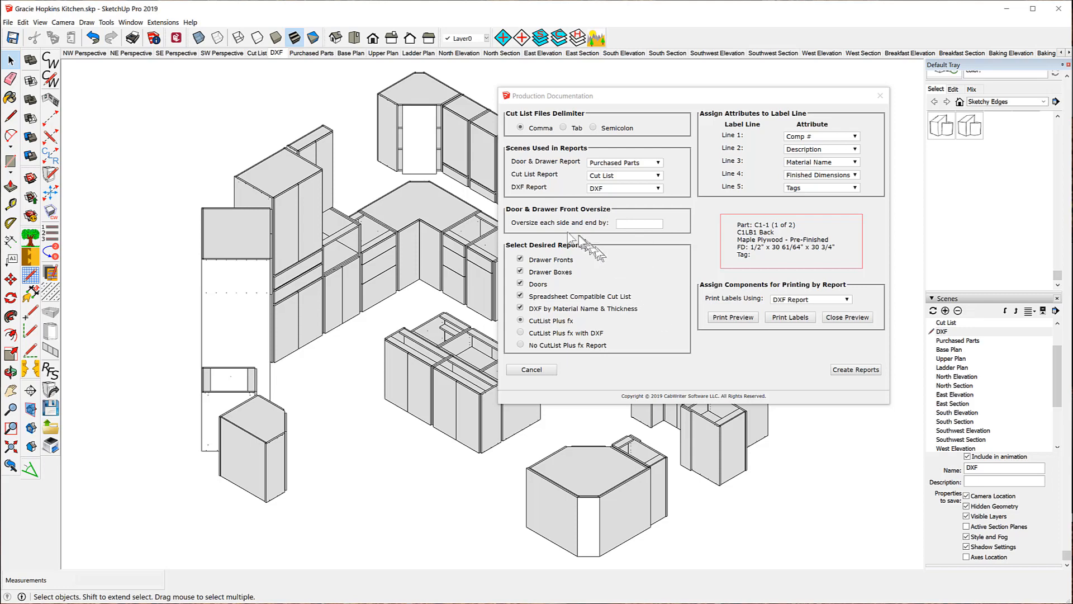
# Choose 'CutList Plus fx with DXF' under Select Desired Reports.
pyautogui.click(523, 334)
# Set label lines to Comp #, Description, Resized Dimensions (line 4), Finished Dimensions (line 5), then Print Preview.
pyautogui.click(856, 136)
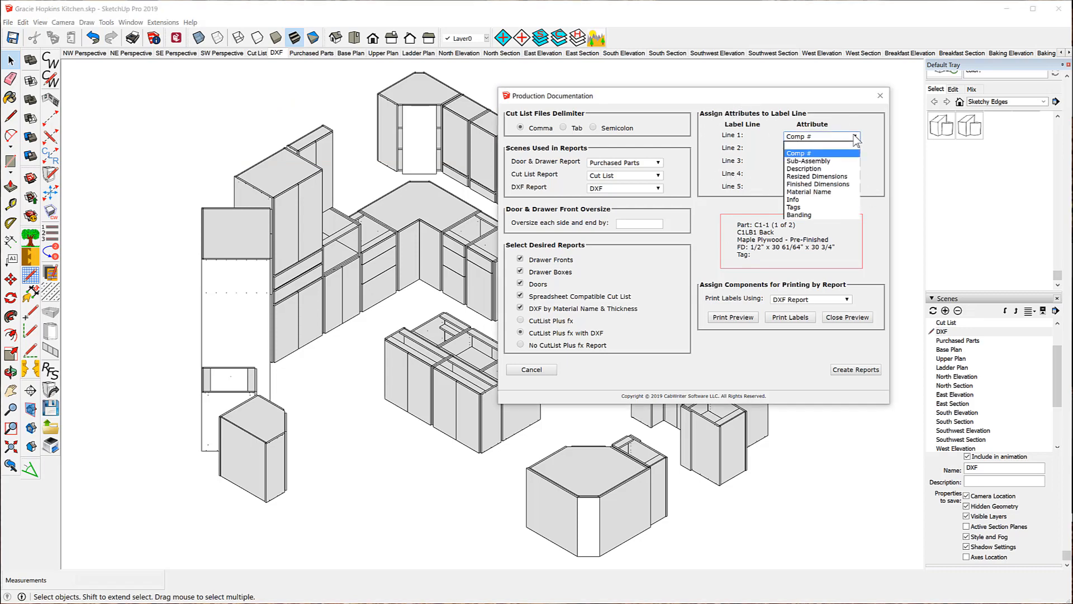
pyautogui.click(799, 155)
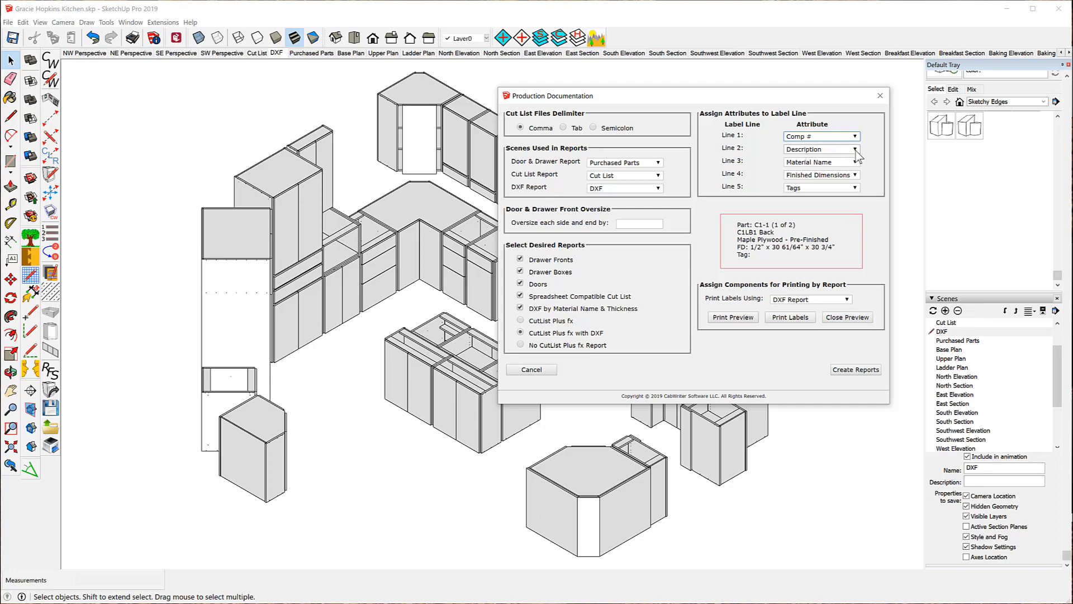
pyautogui.click(856, 150)
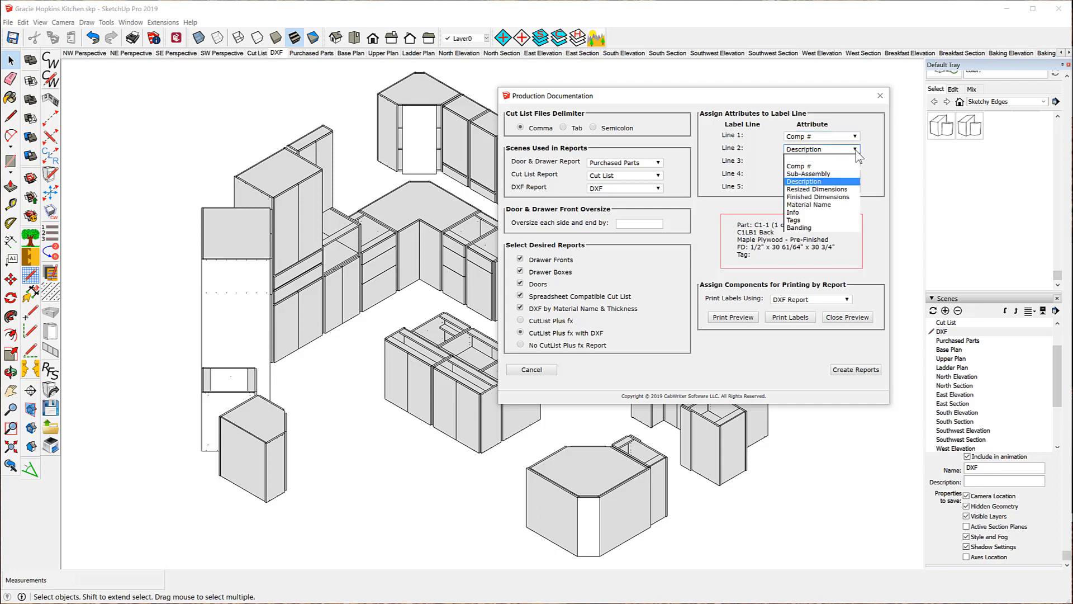
pyautogui.click(856, 151)
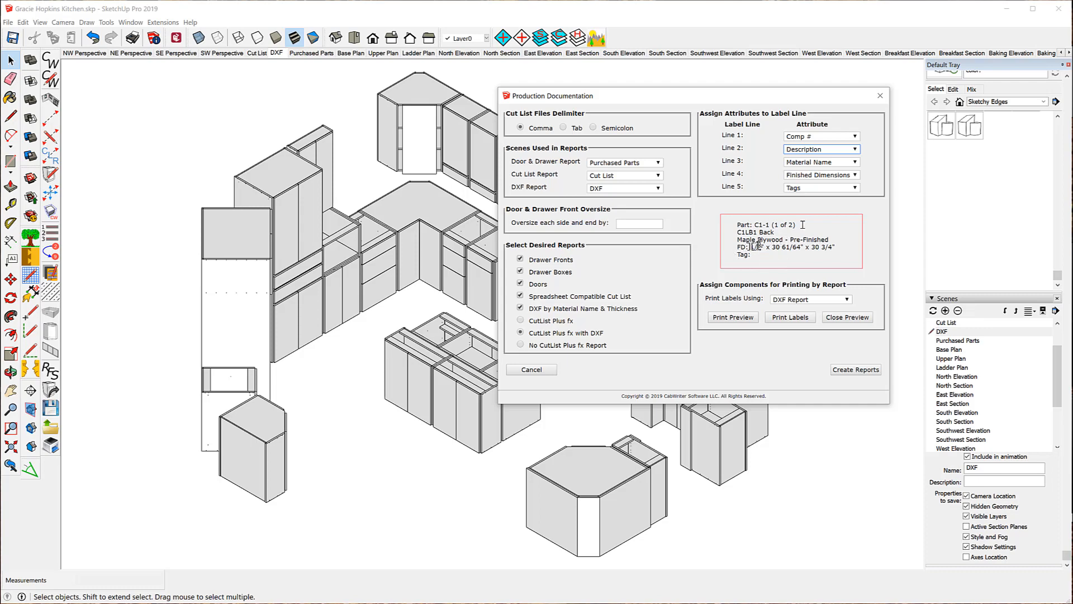
pyautogui.click(853, 189)
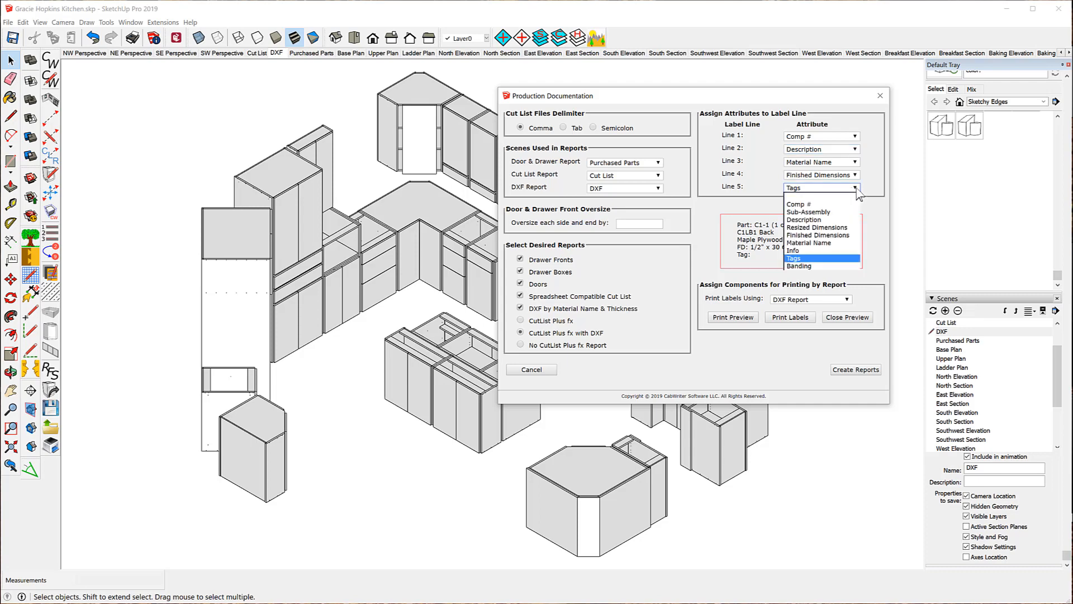
pyautogui.click(857, 176)
pyautogui.click(857, 176)
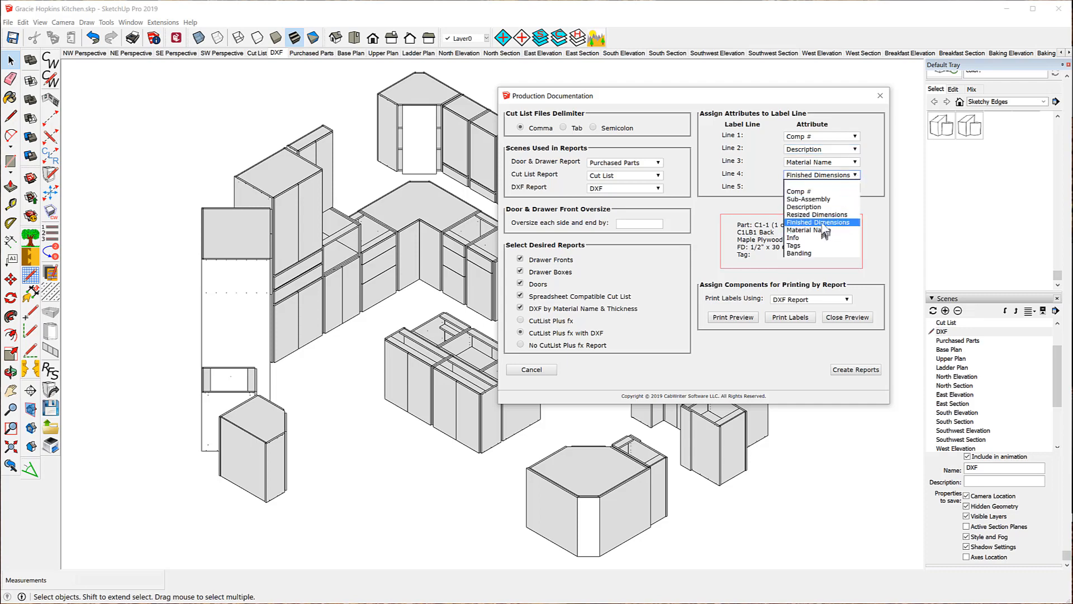
pyautogui.click(822, 215)
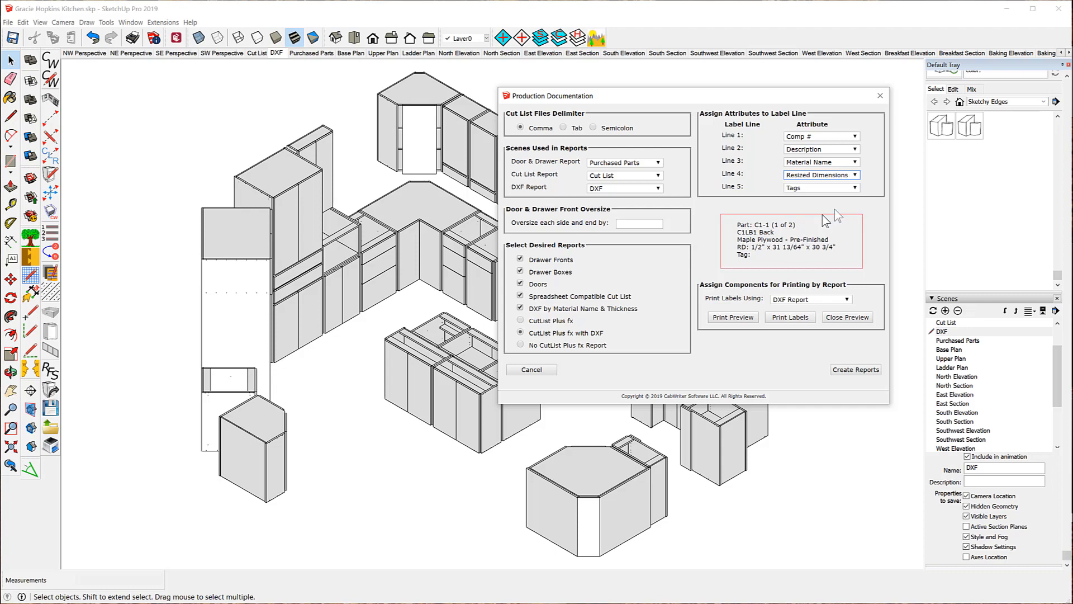
pyautogui.click(856, 187)
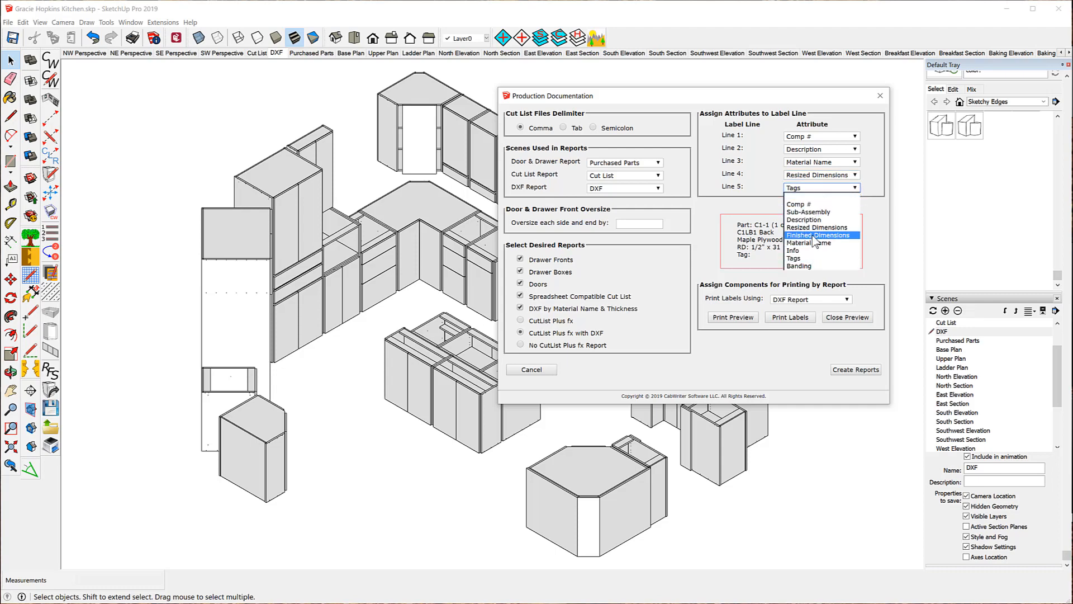
pyautogui.click(814, 235)
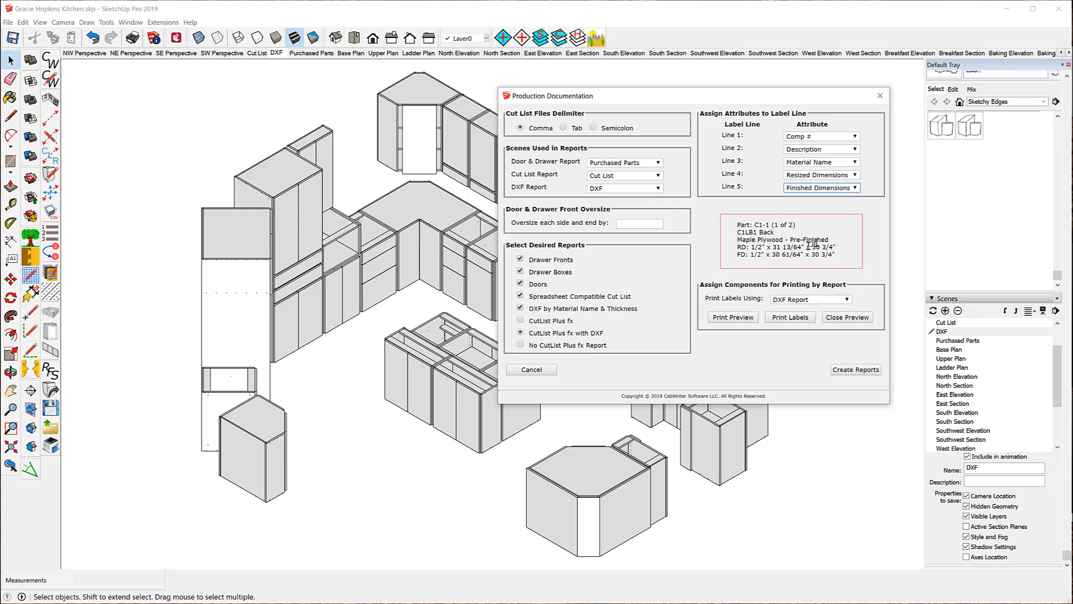
pyautogui.click(727, 319)
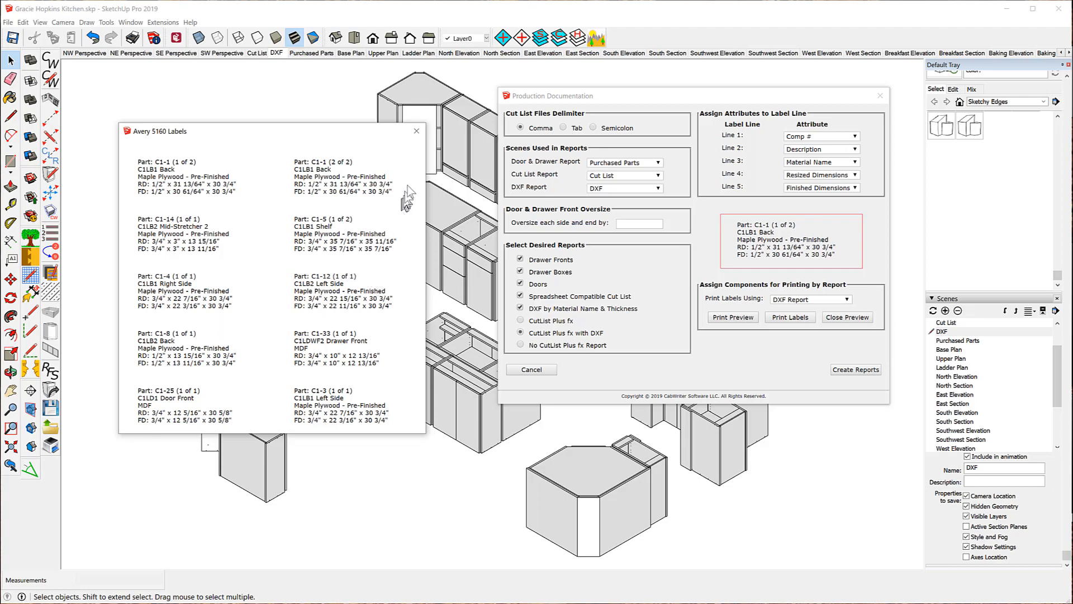
# Close the Avery 5160 Labels preview window.
pyautogui.click(416, 131)
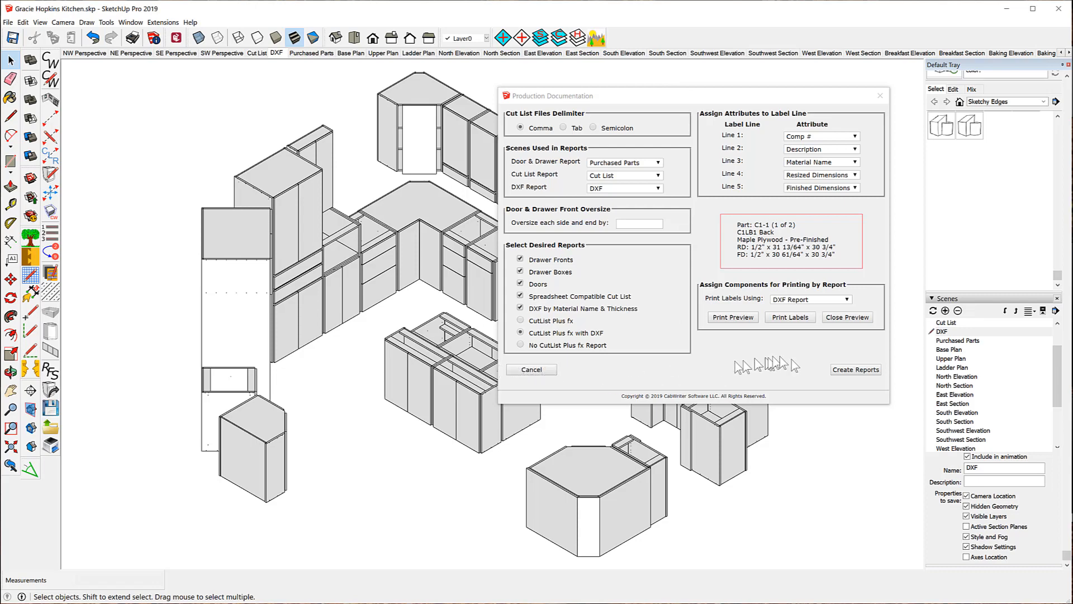
# Create the selected CabWriter reports and DXF files from Production Documentation.
pyautogui.click(856, 370)
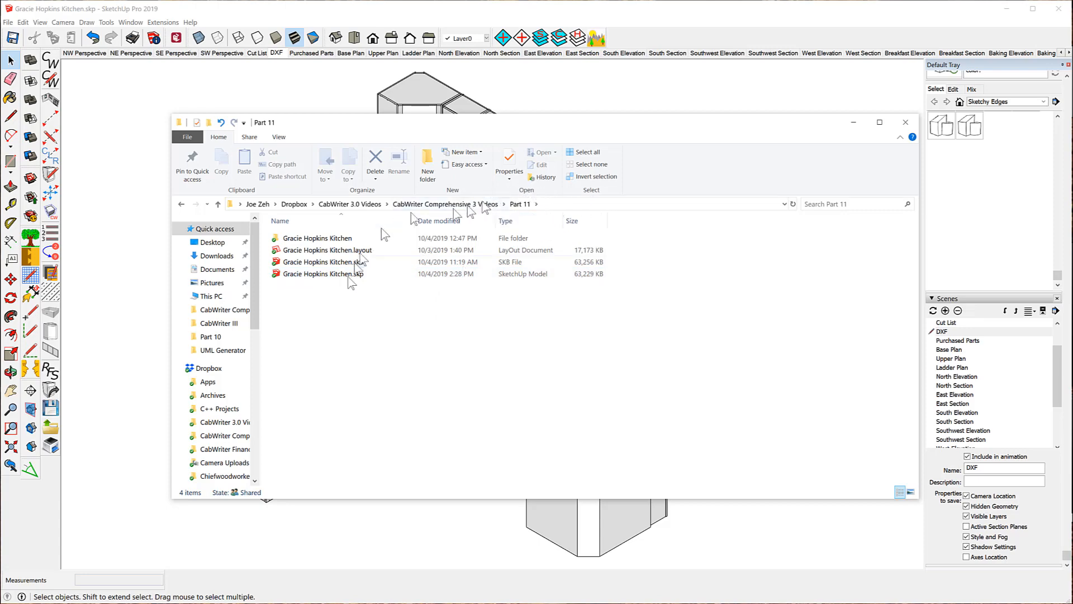
# Open the kitchen report folder in Part 11 after selecting its .skp and .layout files.
pyautogui.click(308, 274)
pyautogui.click(316, 251)
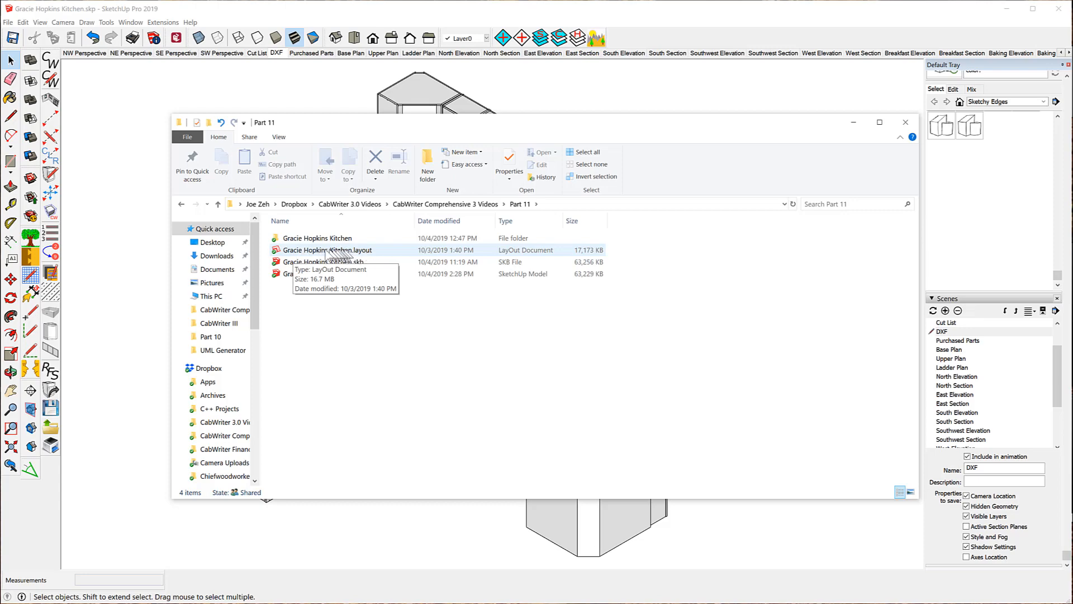
pyautogui.click(318, 241)
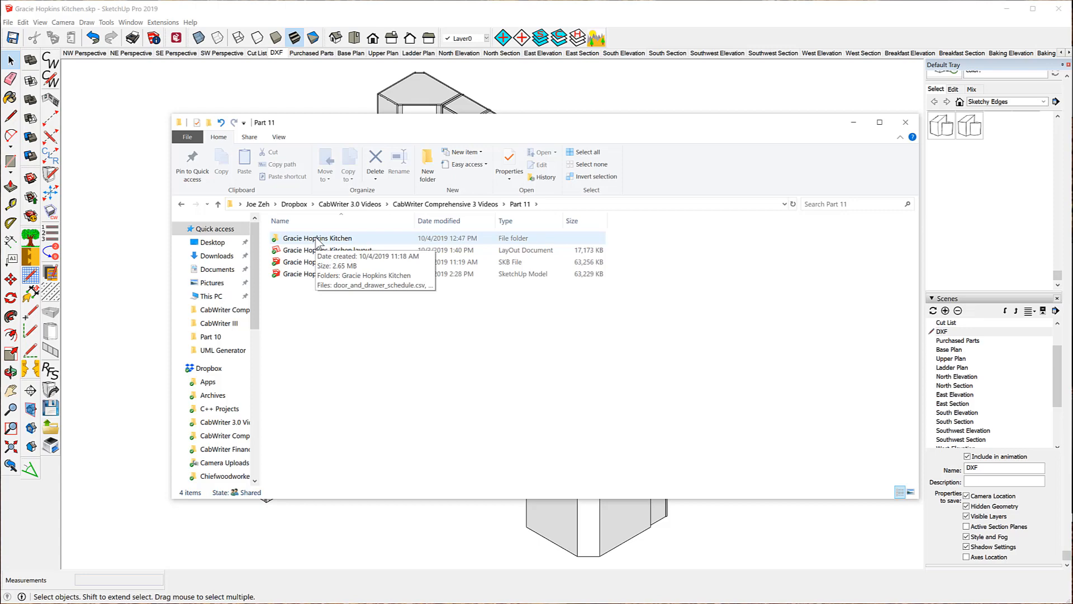
pyautogui.doubleClick(319, 242)
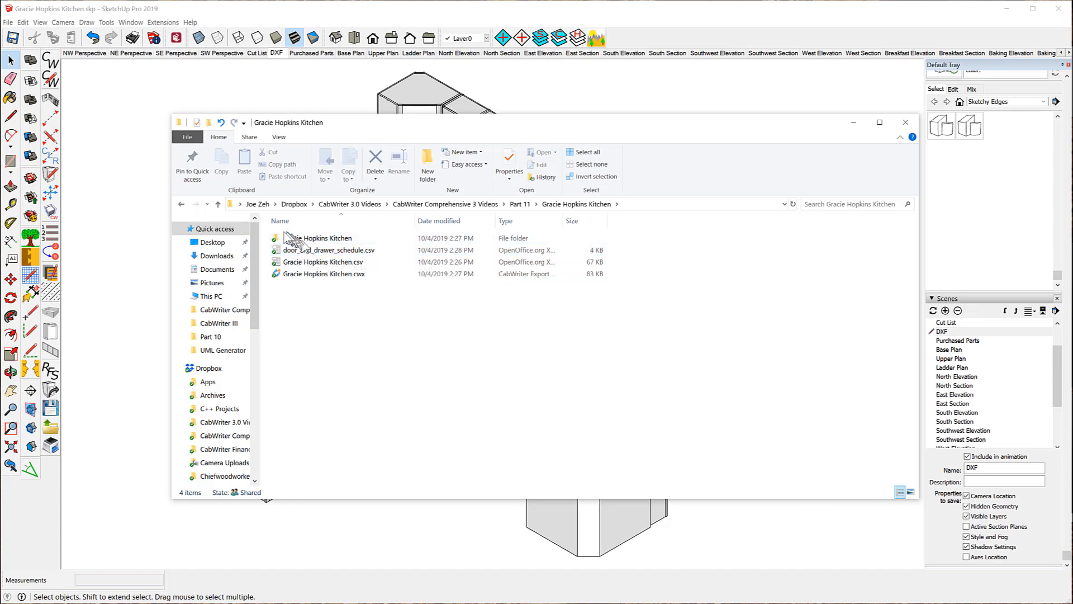
# Open the inner kitchen DXF folder, then the Individual DXF Folders folder.
pyautogui.doubleClick(291, 243)
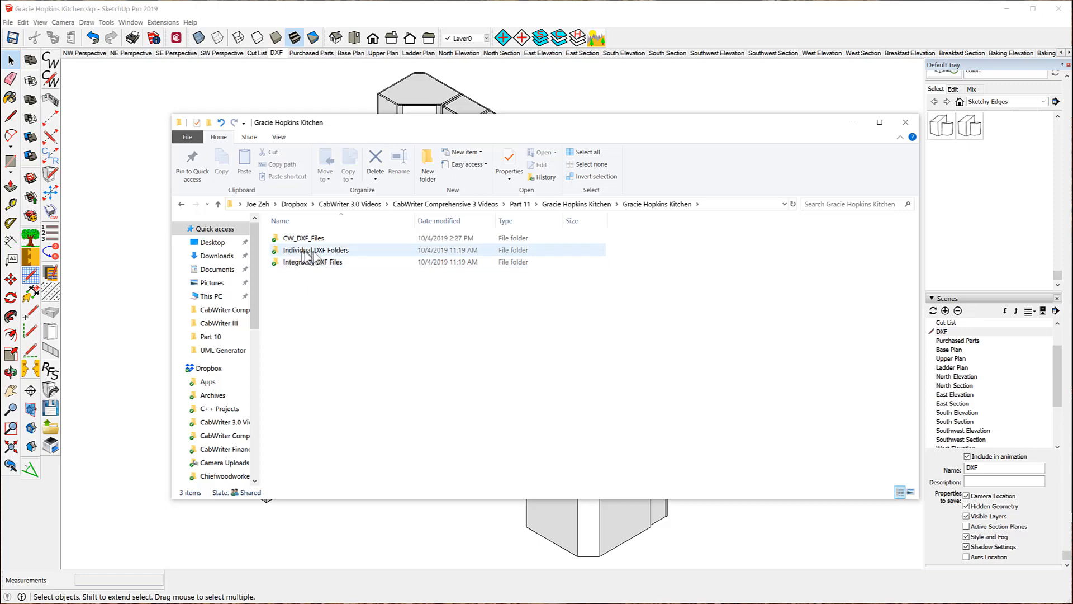
pyautogui.doubleClick(282, 252)
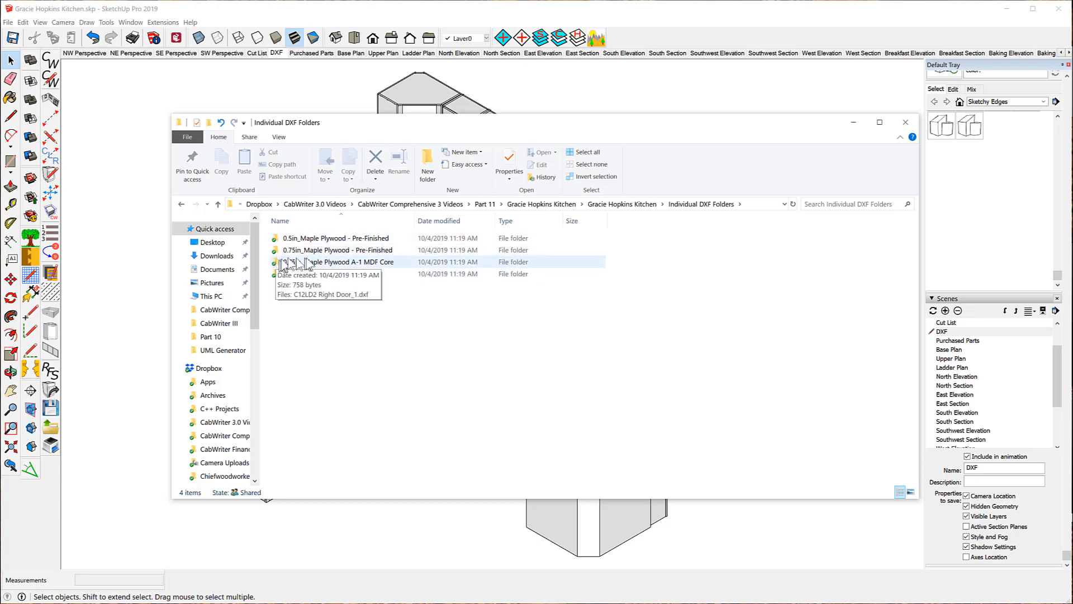
# Open 0.75in_Maple Plywood - Pre-Finished and scroll through its 235 part DXF files.
pyautogui.doubleClick(359, 253)
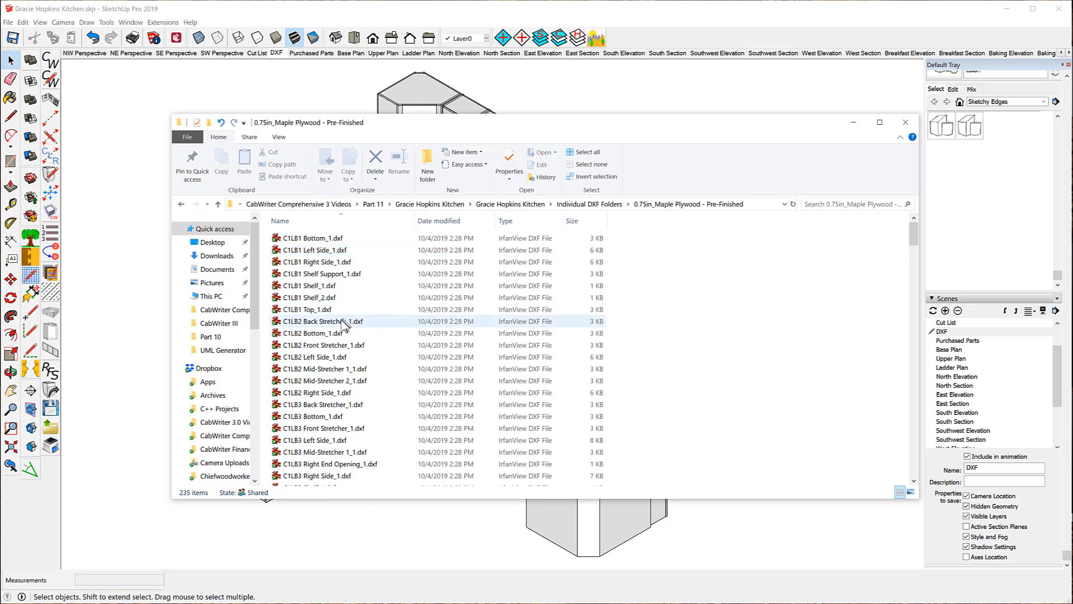
pyautogui.scroll(-20, 343, 324)
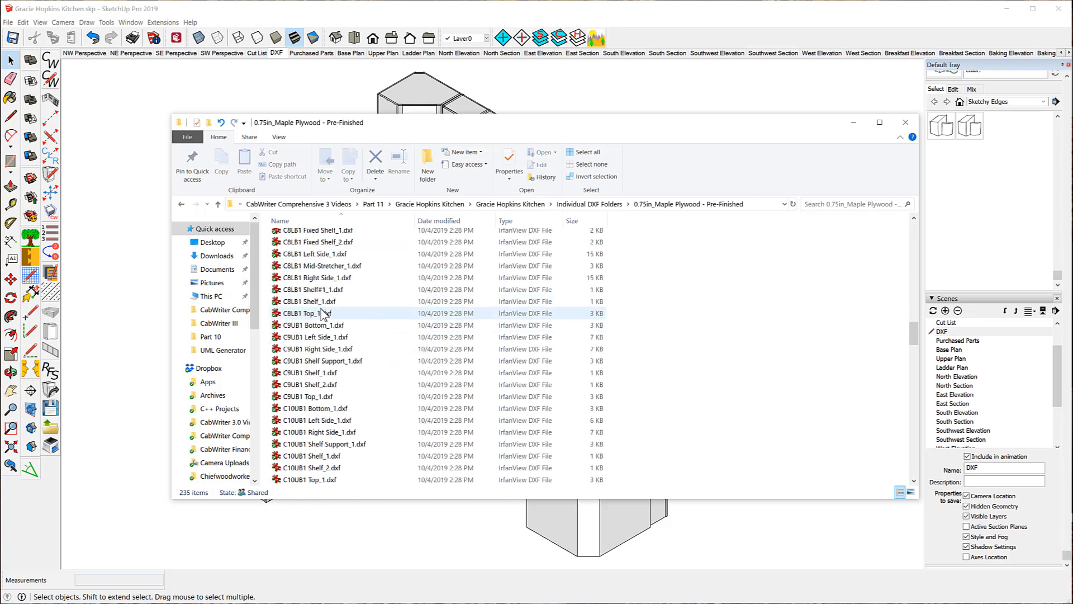
pyautogui.scroll(-15, 327, 321)
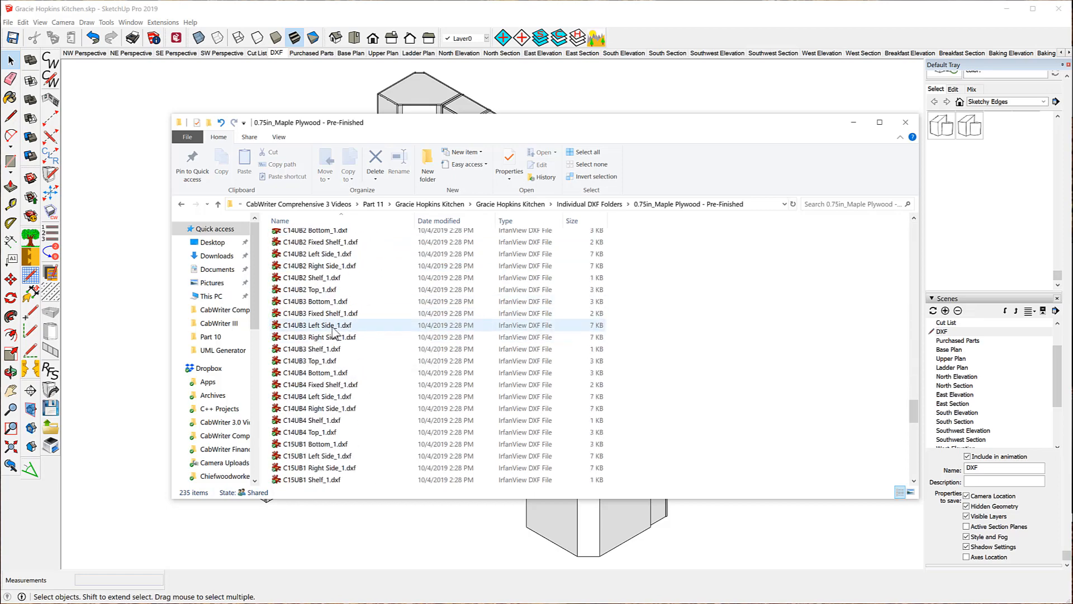
pyautogui.scroll(-12, 333, 331)
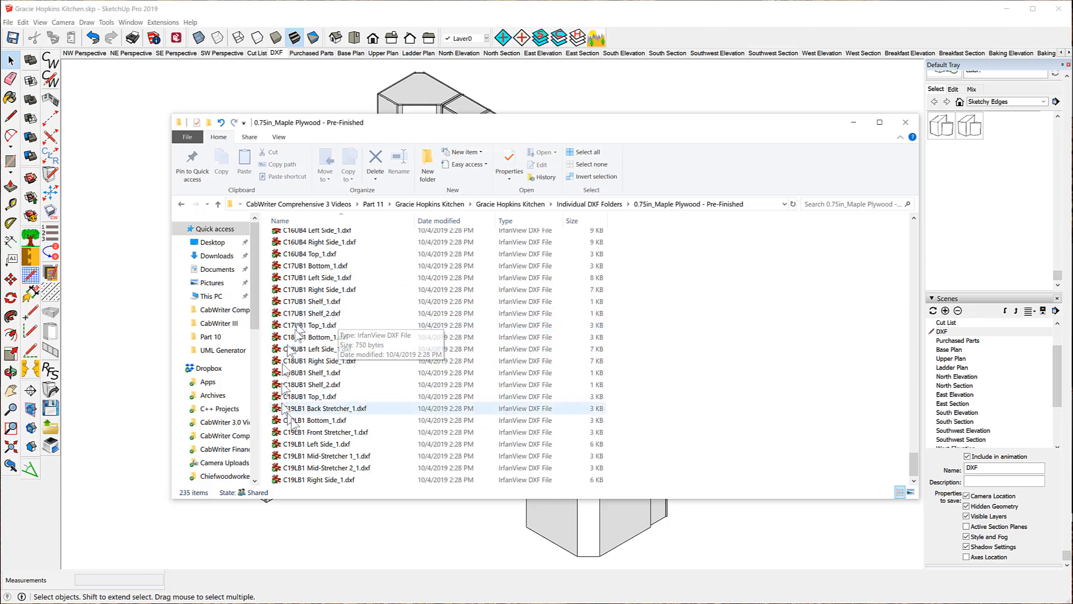
pyautogui.scroll(15, 327, 351)
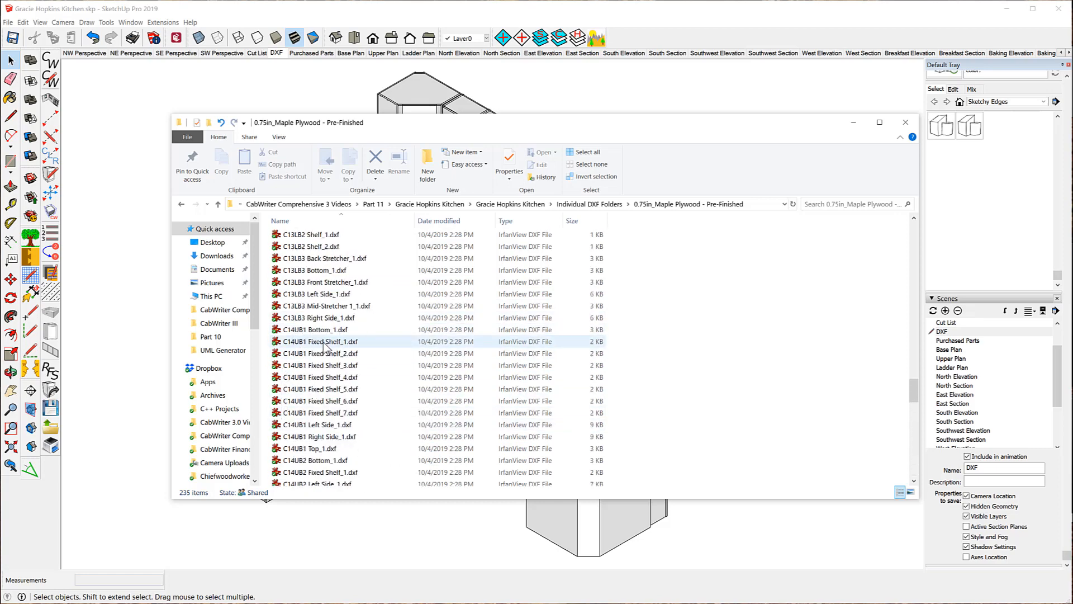
pyautogui.scroll(8, 326, 347)
pyautogui.scroll(20, 328, 348)
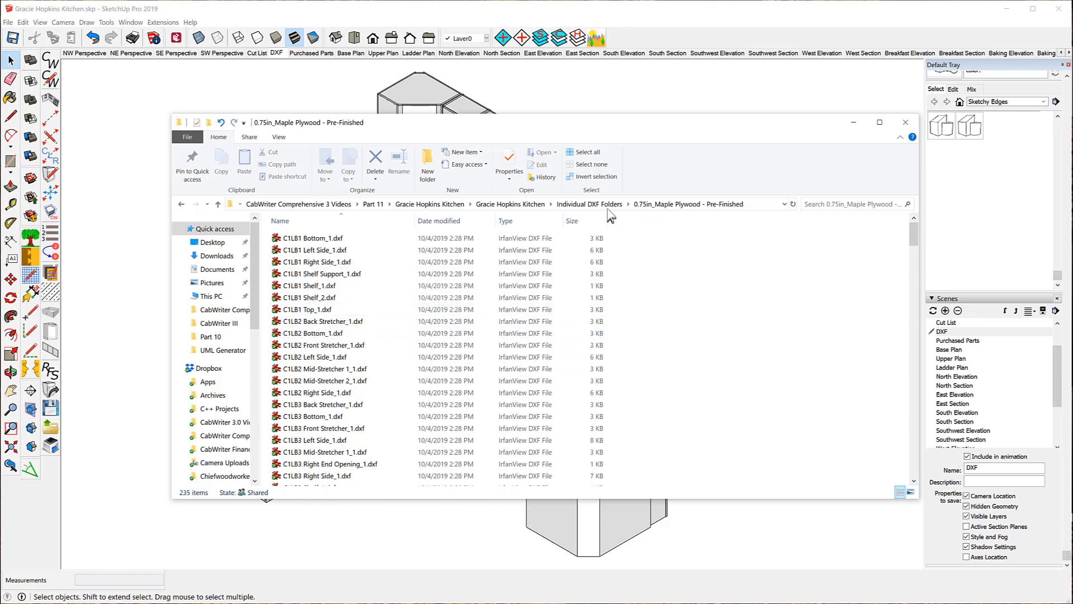
# Browse from Individual DXF Folders into the inner kitchen CW_DXF_Files folder and scroll its contents.
pyautogui.click(589, 204)
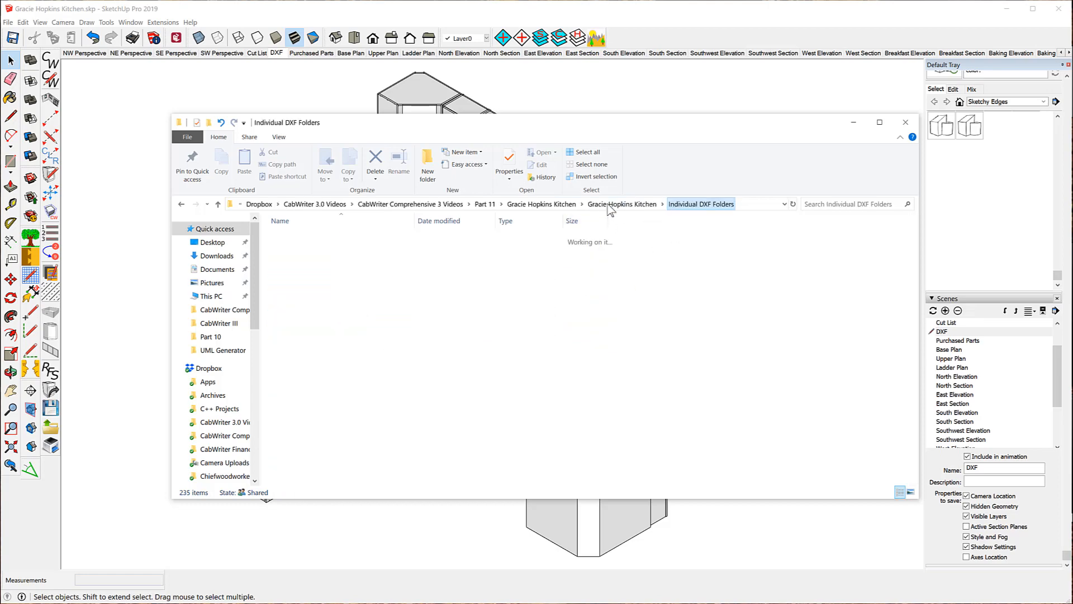
pyautogui.click(528, 204)
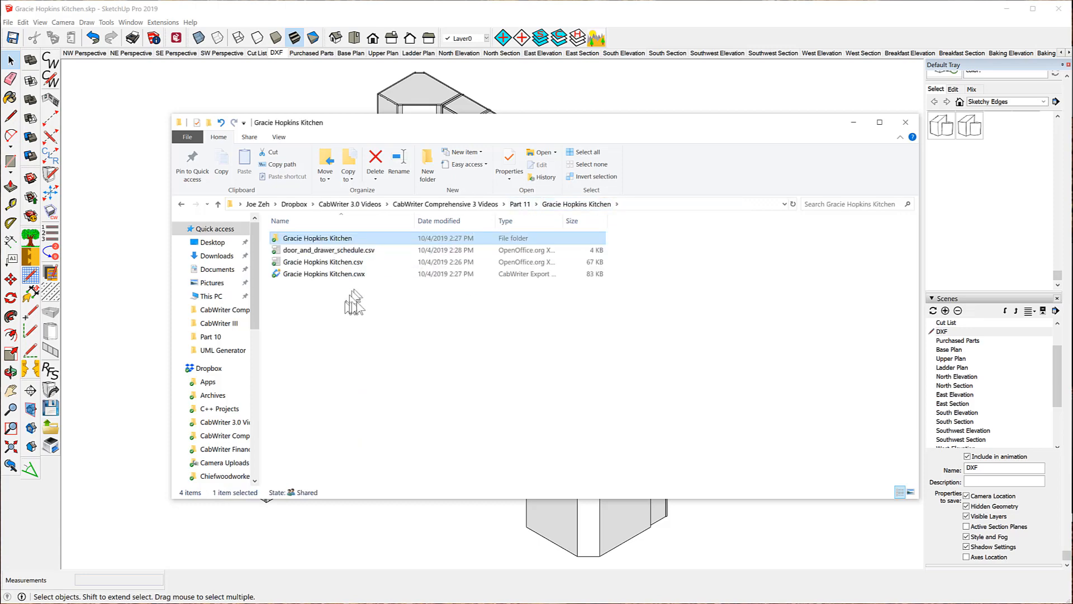
pyautogui.doubleClick(311, 238)
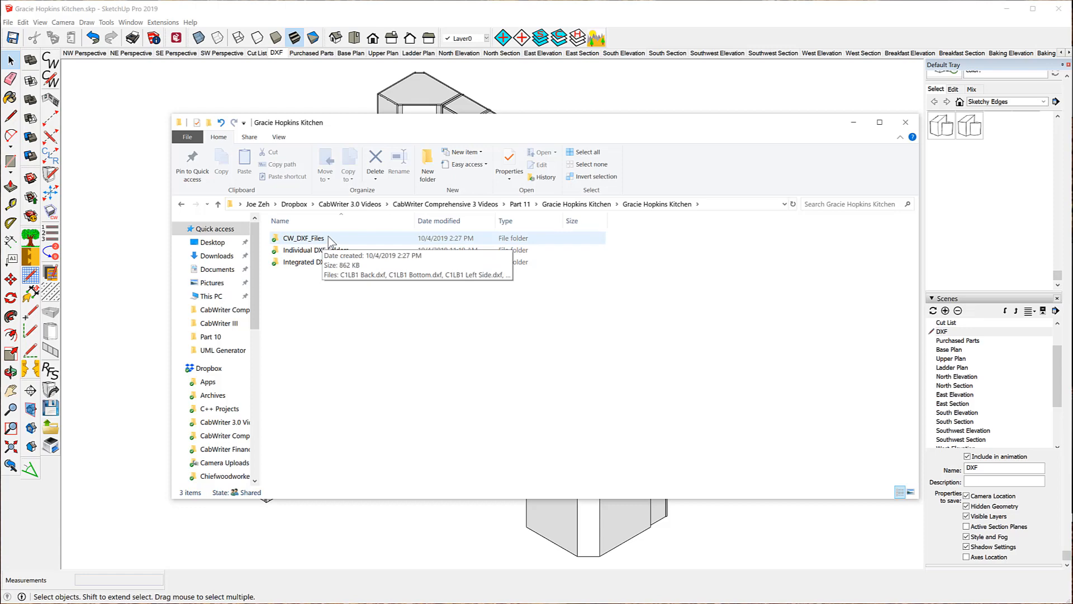
pyautogui.doubleClick(307, 238)
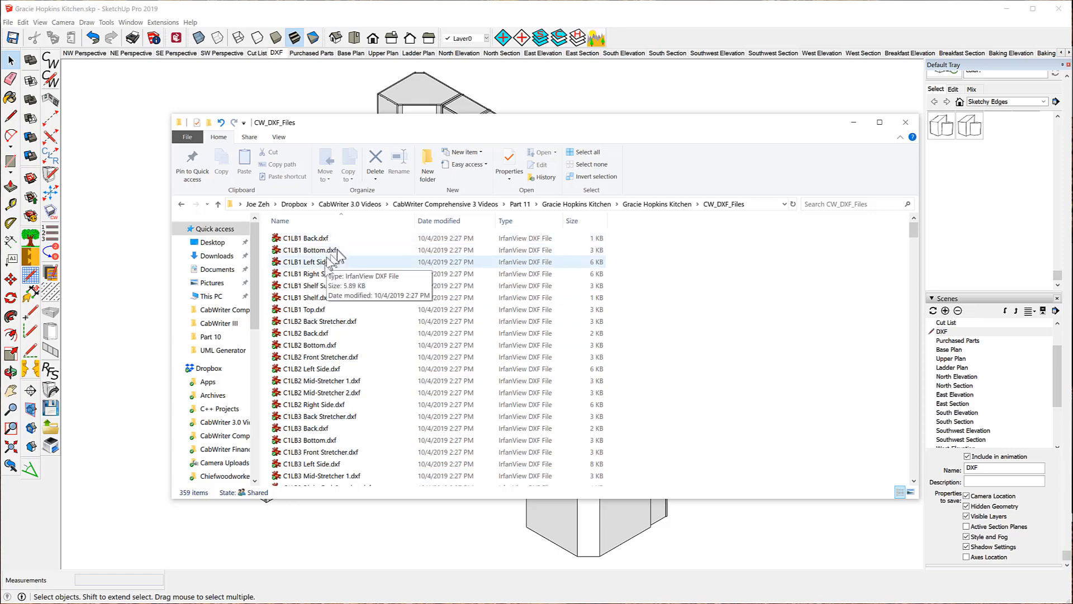
pyautogui.scroll(-20, 313, 335)
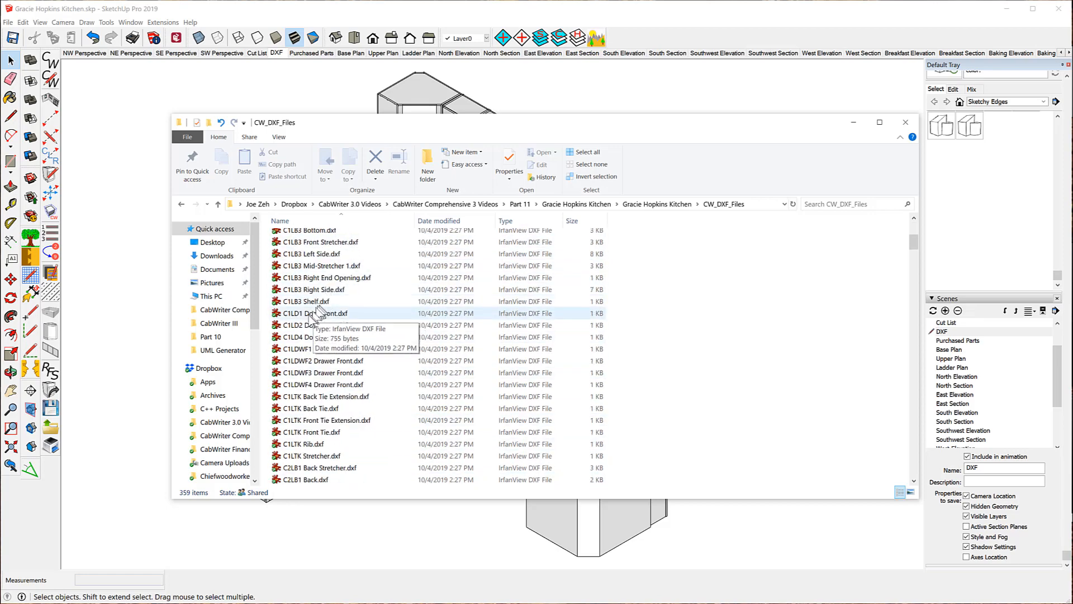
pyautogui.scroll(-20, 321, 344)
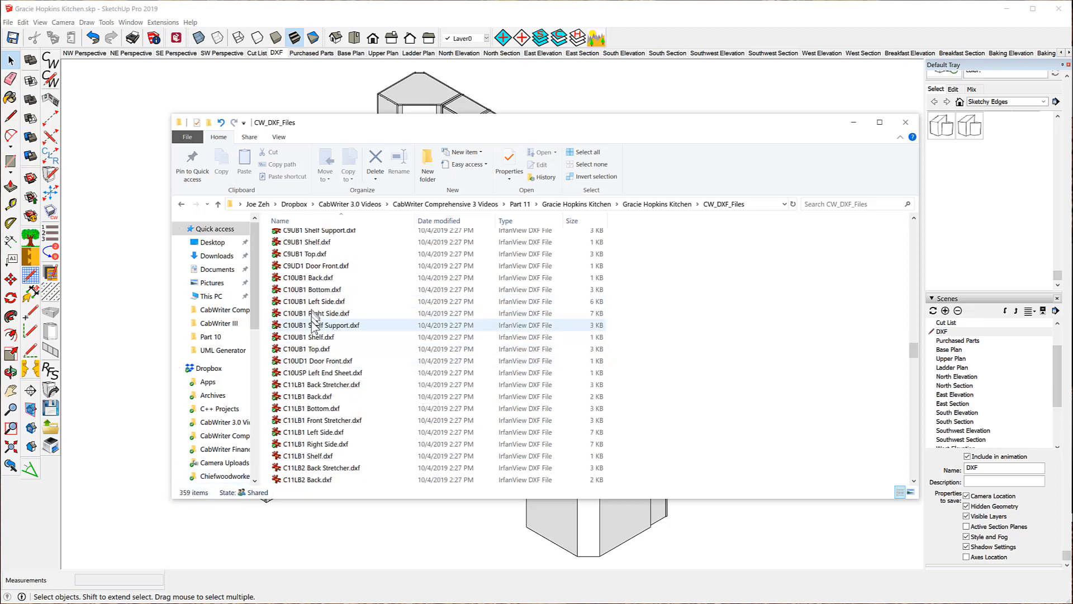
pyautogui.scroll(2, 310, 327)
pyautogui.scroll(20, 309, 319)
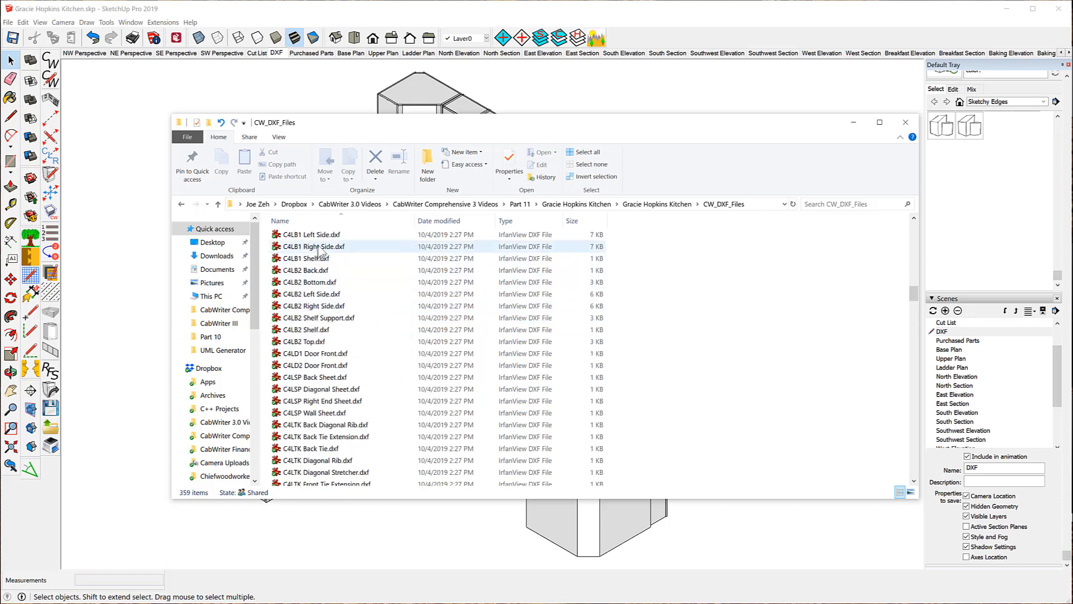
# Open Integrated DXF Files and check the 742 KB 0.75in_Maple Plywood - Pre-Finished.dxf details.
pyautogui.click(646, 204)
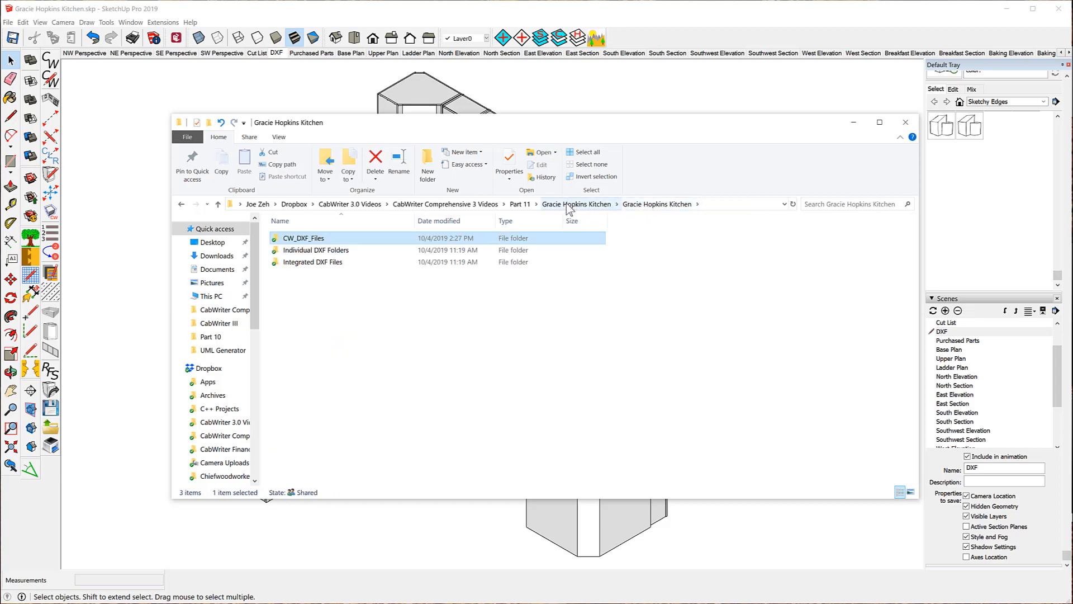
pyautogui.doubleClick(300, 263)
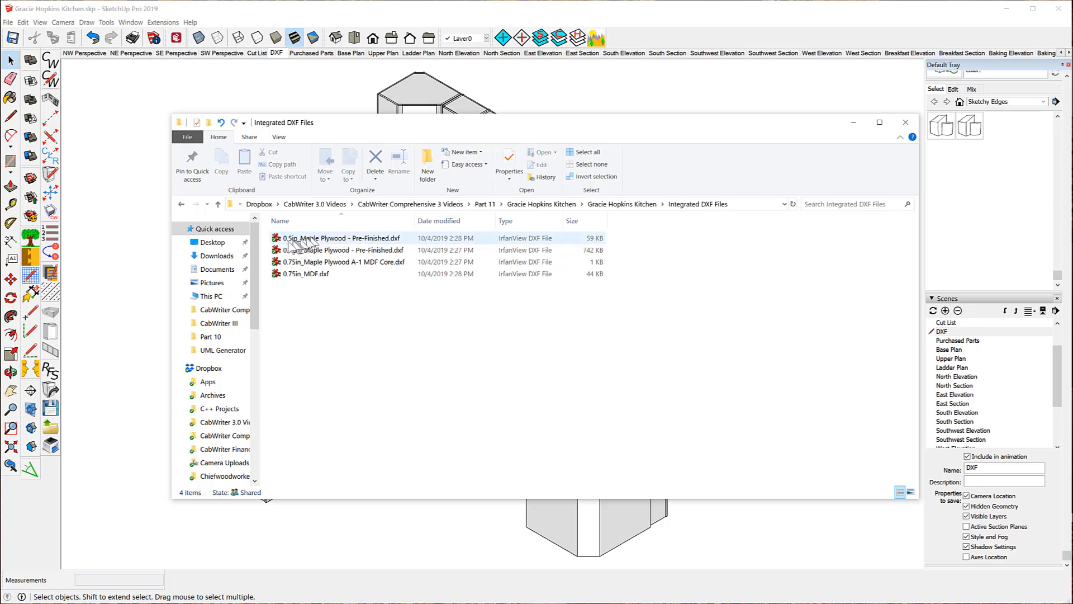
pyautogui.moveTo(293, 245); pyautogui.dragTo(326, 250)
pyautogui.click(315, 251)
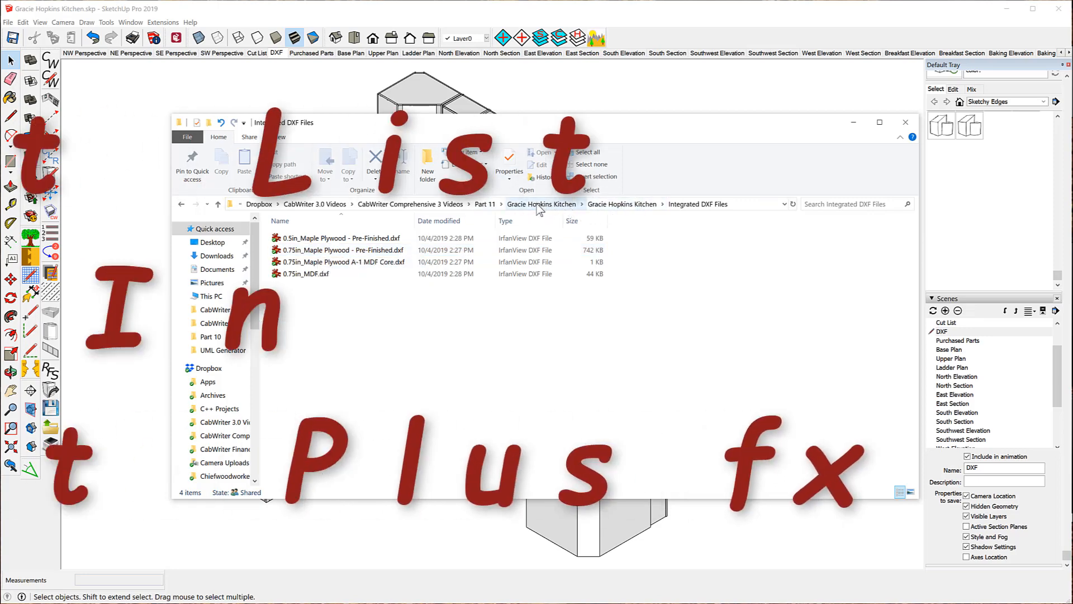
pyautogui.click(534, 204)
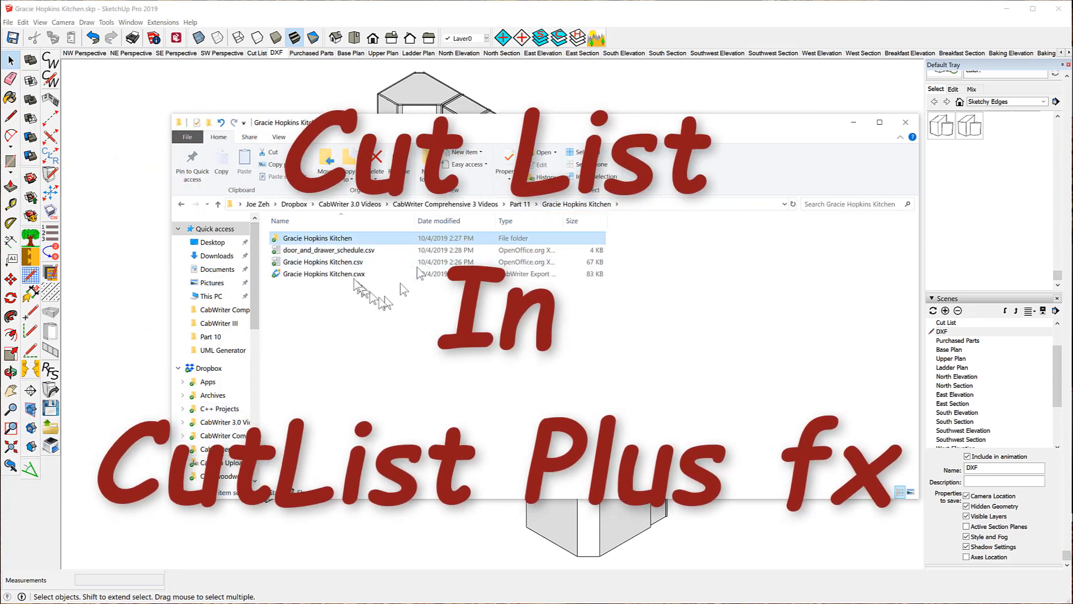
pyautogui.click(280, 275)
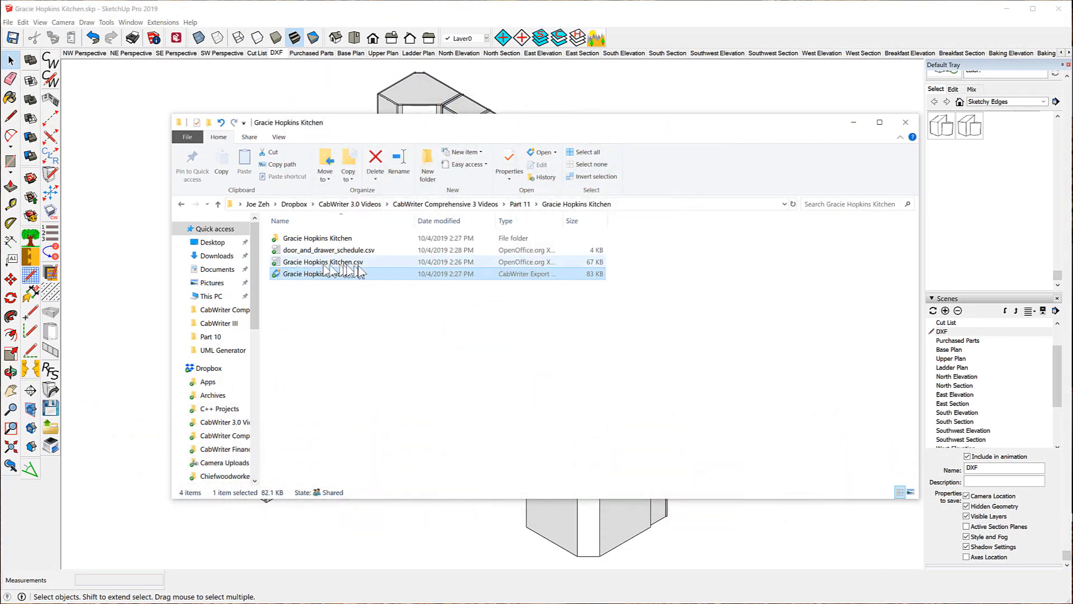
pyautogui.moveTo(384, 273); pyautogui.dragTo(298, 291)
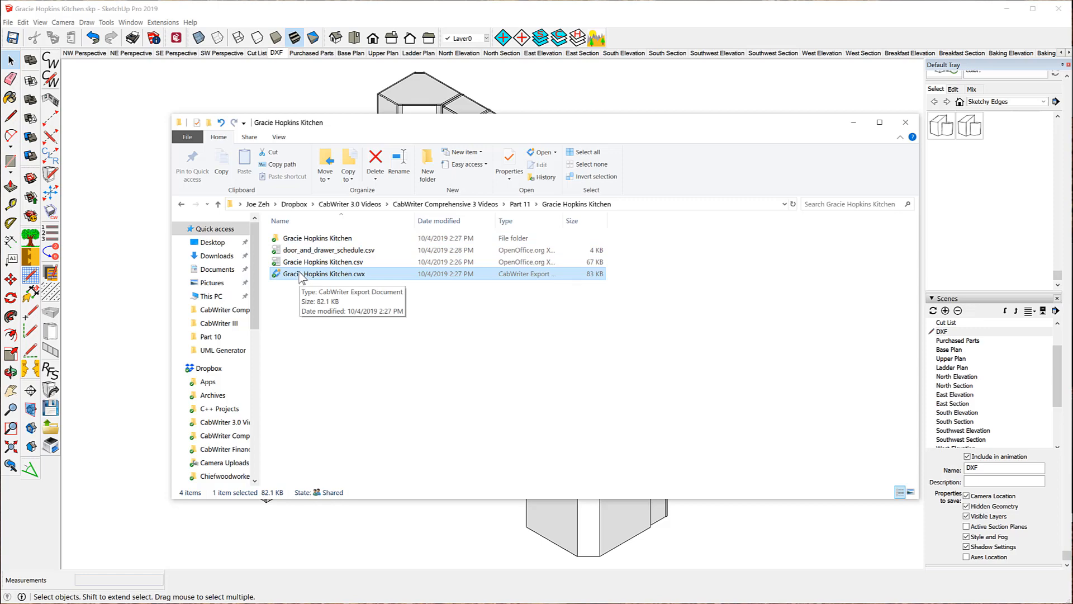
pyautogui.doubleClick(302, 274)
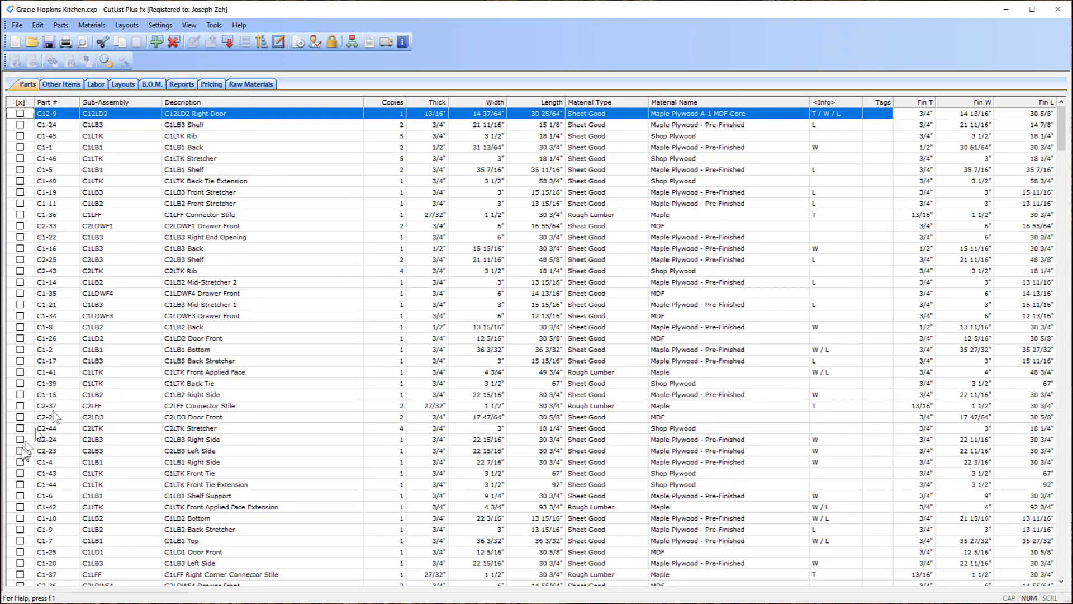
pyautogui.click(51, 103)
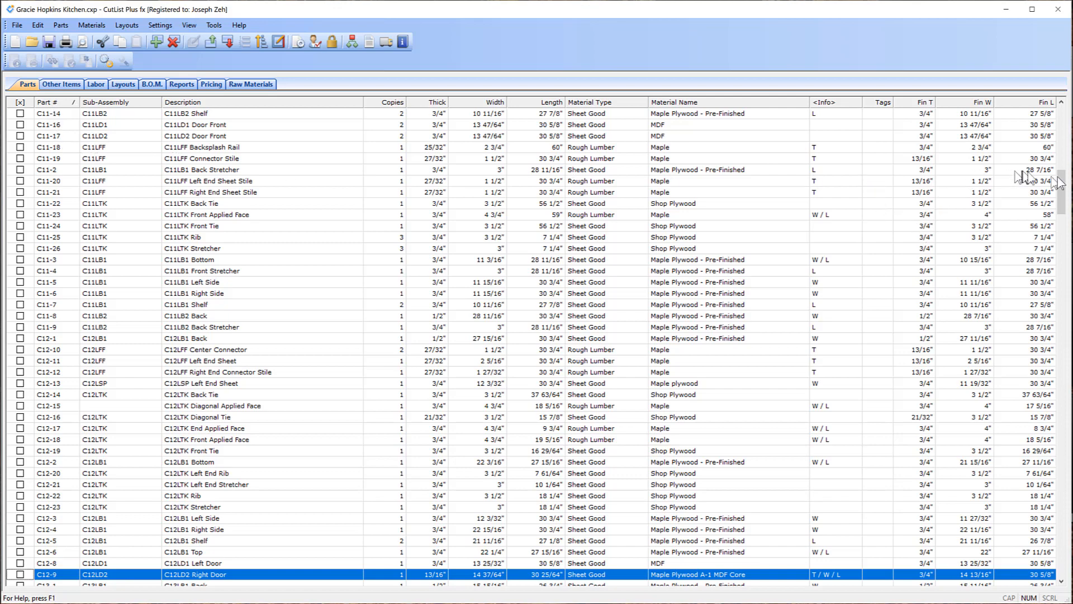
pyautogui.moveTo(1061, 184); pyautogui.dragTo(1062, 120)
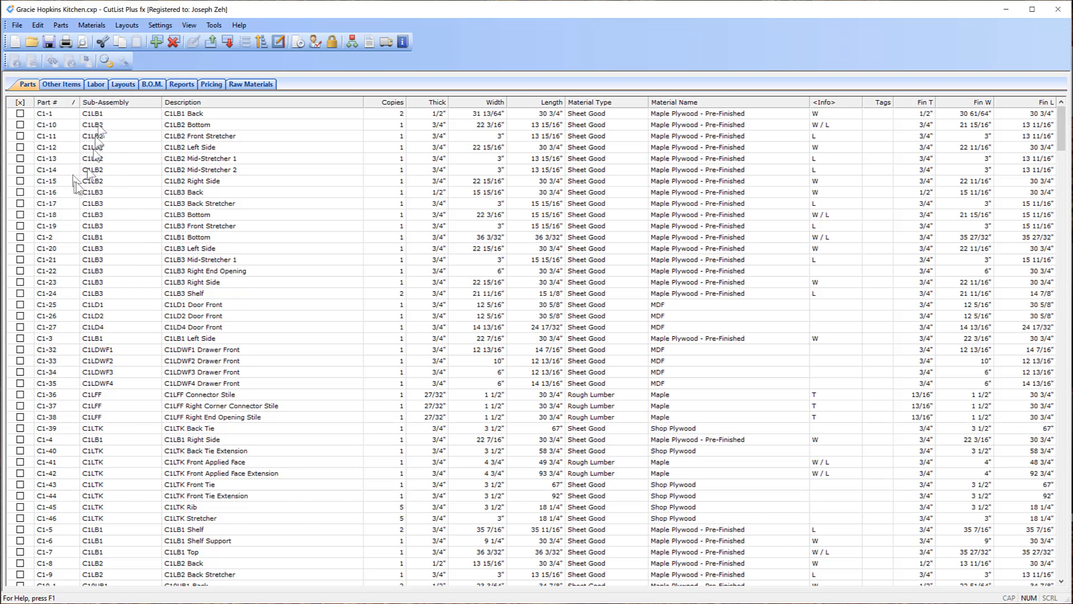
# Sort the parts by Sub-Assembly, then view the Other Items list of drawer boxes and countertops.
pyautogui.click(112, 103)
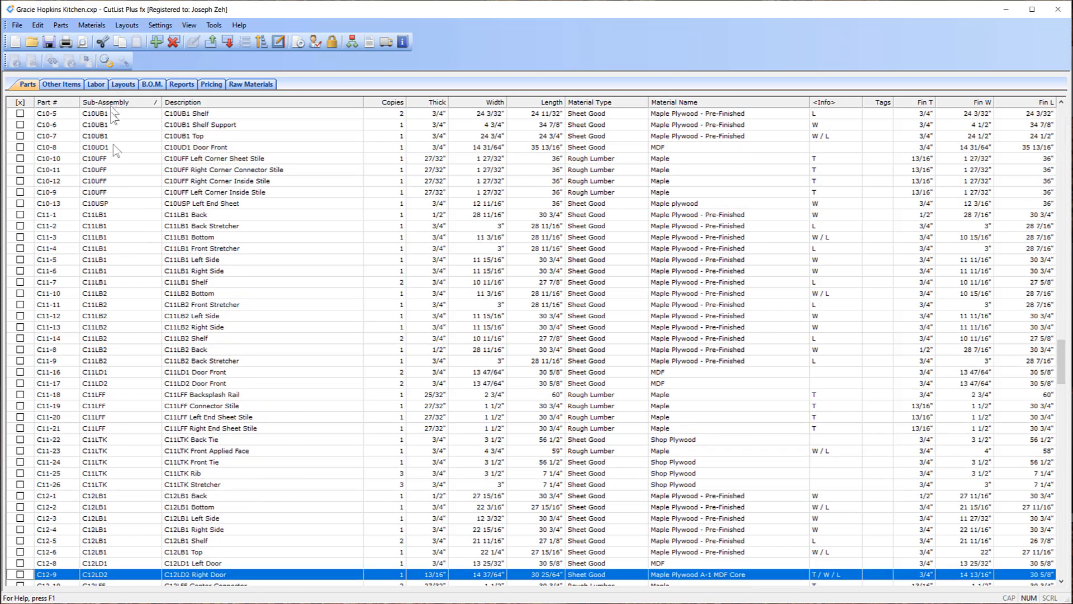
pyautogui.scroll(8, 126, 173)
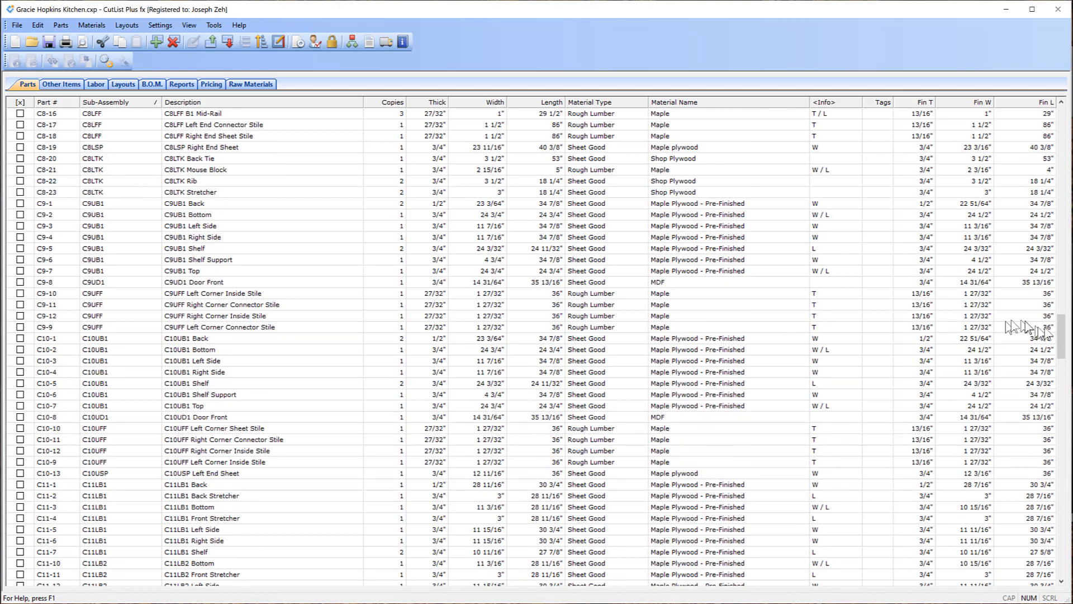
pyautogui.moveTo(1064, 338); pyautogui.dragTo(1064, 128)
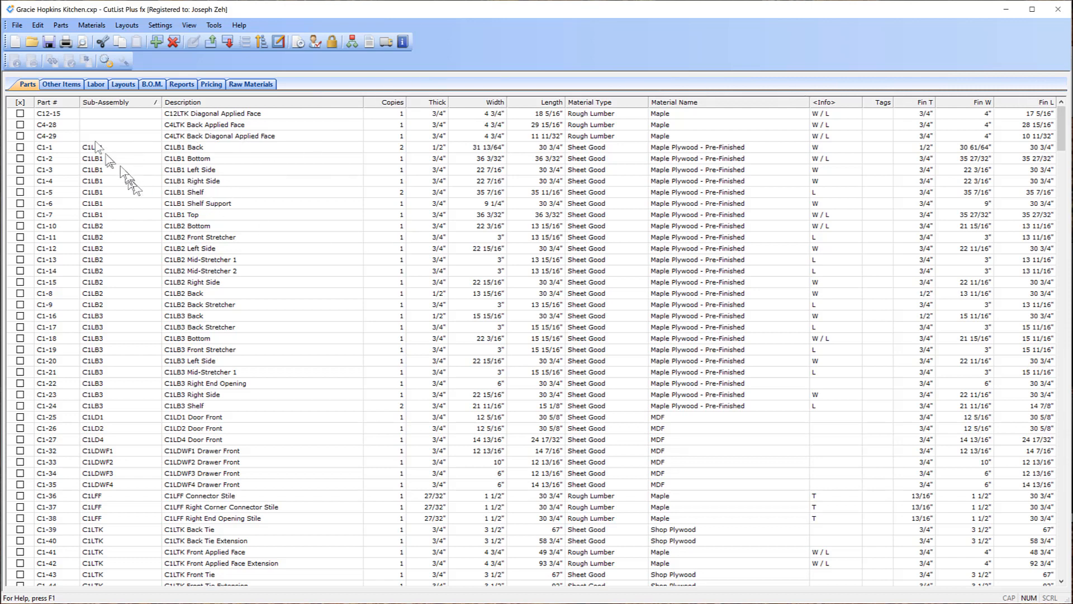
pyautogui.click(62, 85)
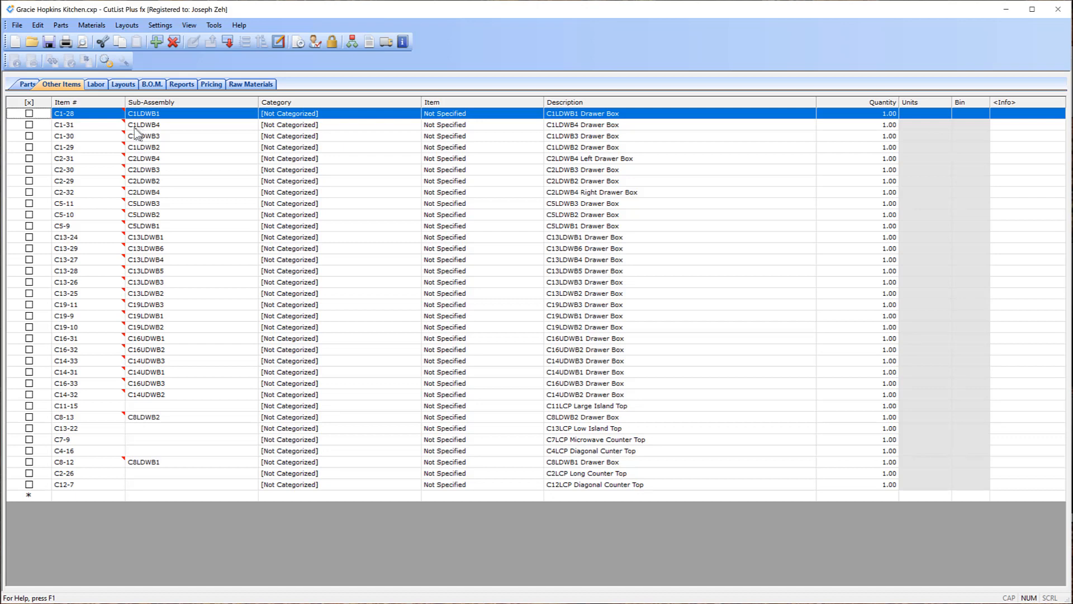
# Build the sheet-good Layouts, dismiss the Skipped Parts warning, and go back to Parts.
pyautogui.moveTo(122, 125)
pyautogui.click(123, 85)
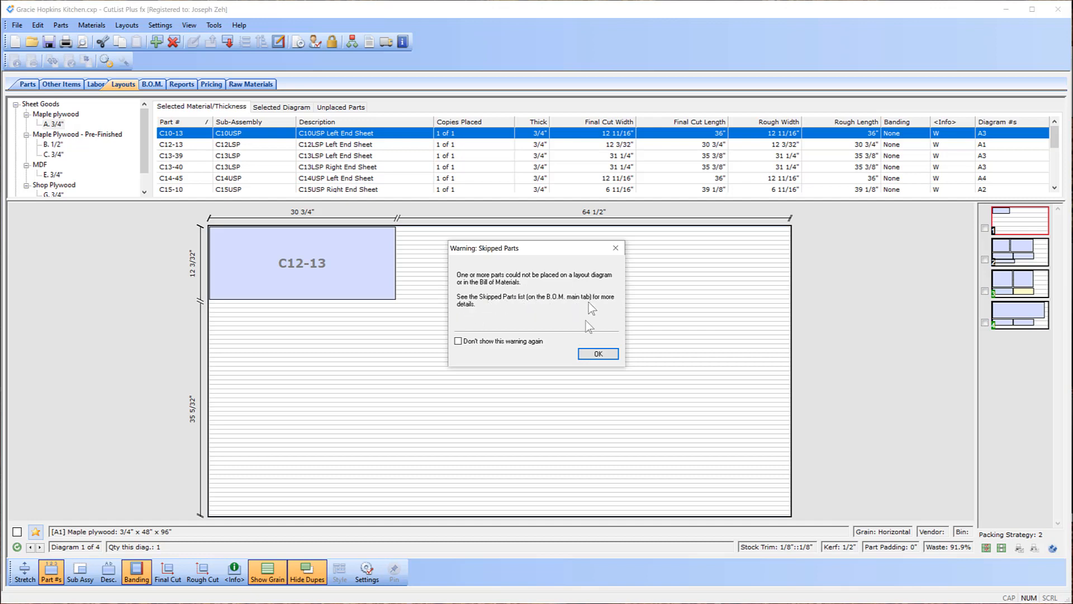
pyautogui.click(597, 354)
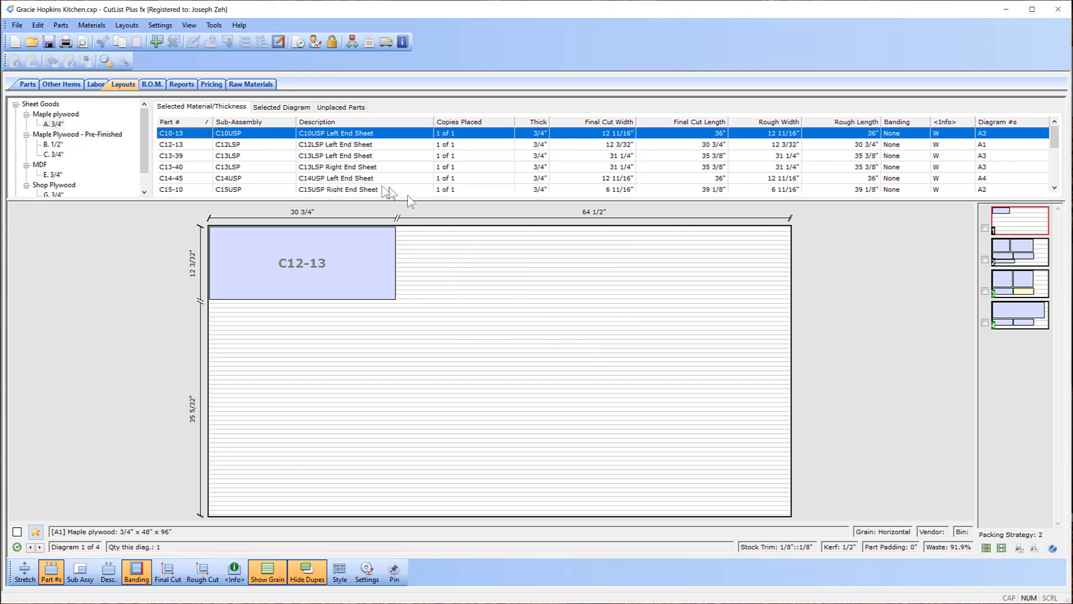
pyautogui.click(27, 85)
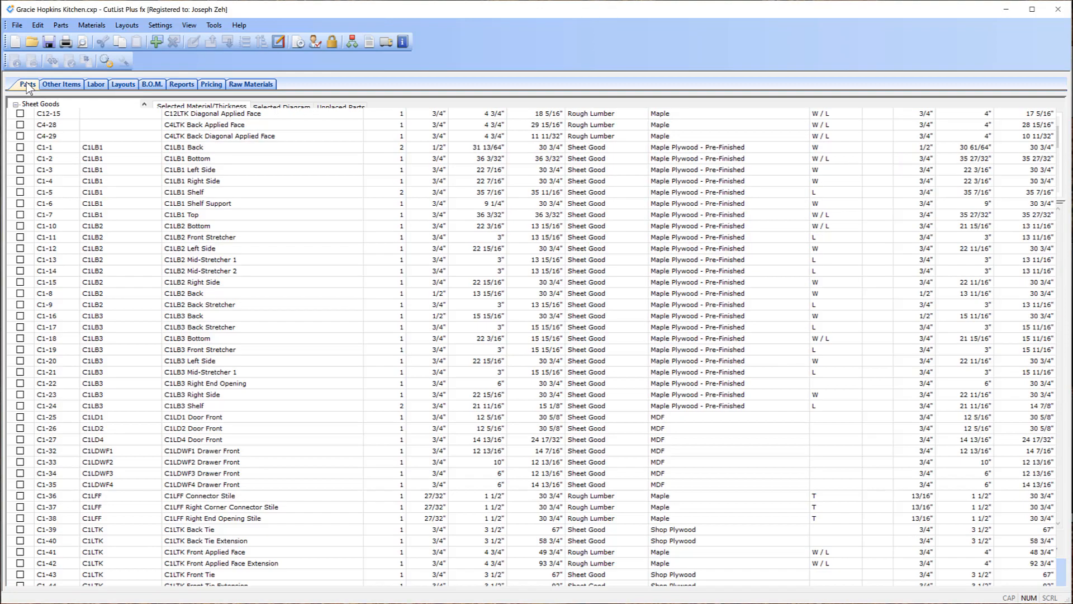
pyautogui.scroll(-12, 311, 241)
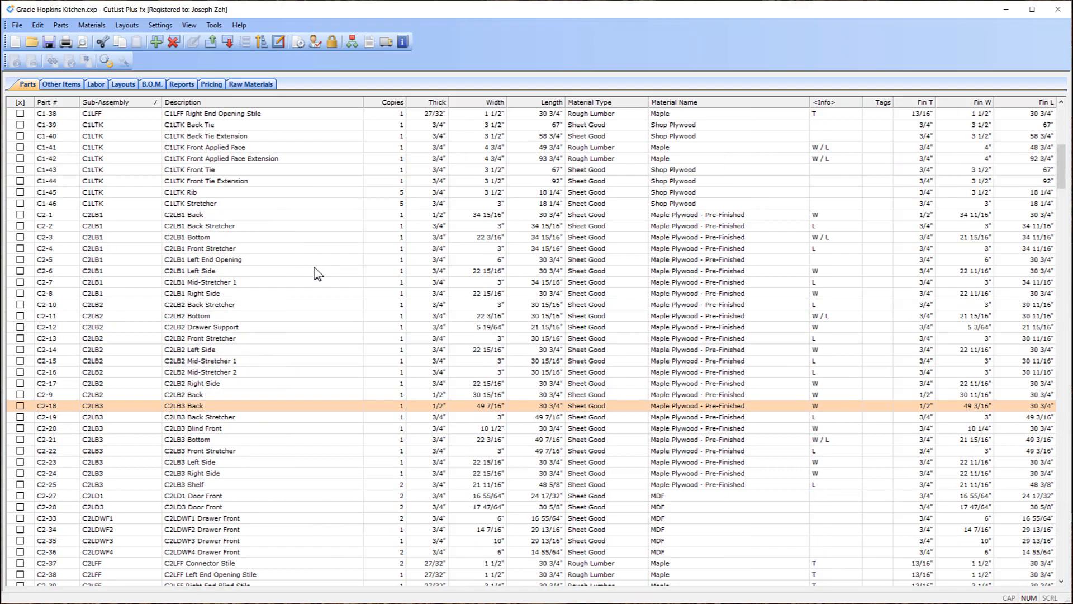
pyautogui.scroll(-20, 314, 266)
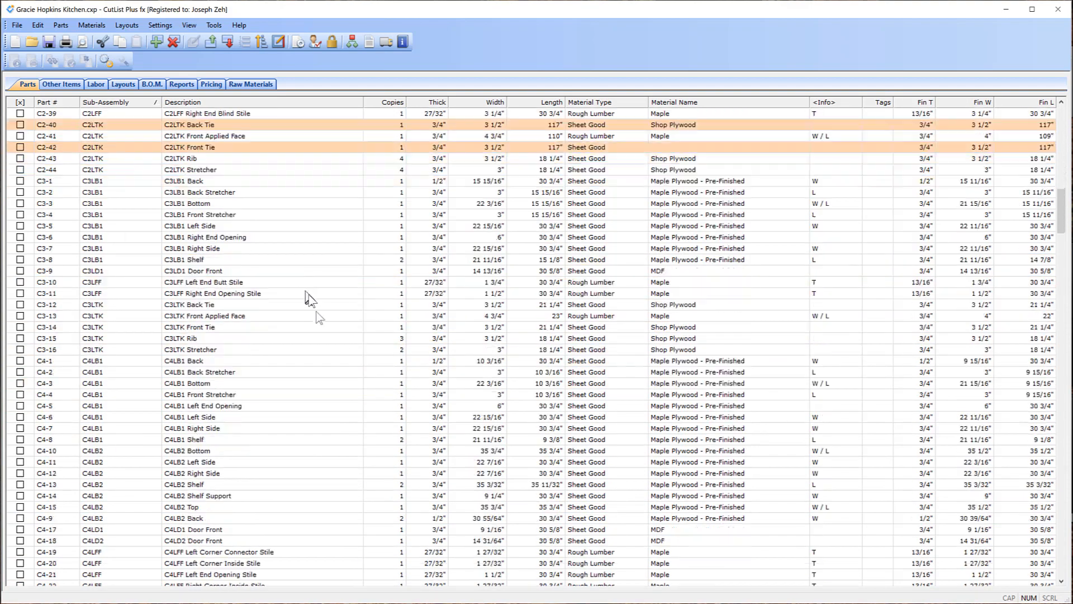
pyautogui.scroll(-20, 334, 314)
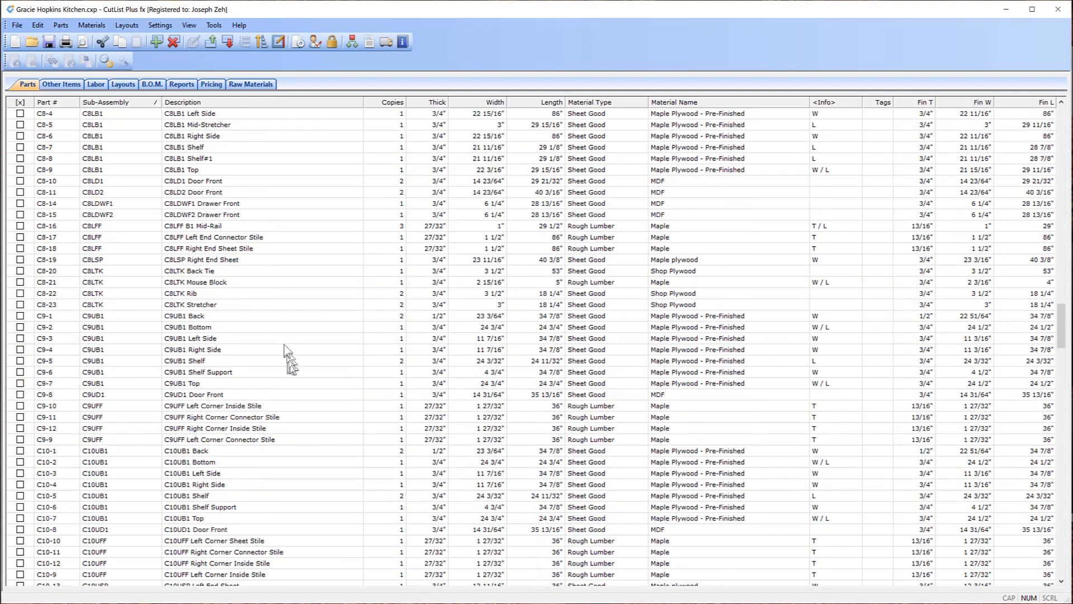
pyautogui.scroll(-20, 295, 373)
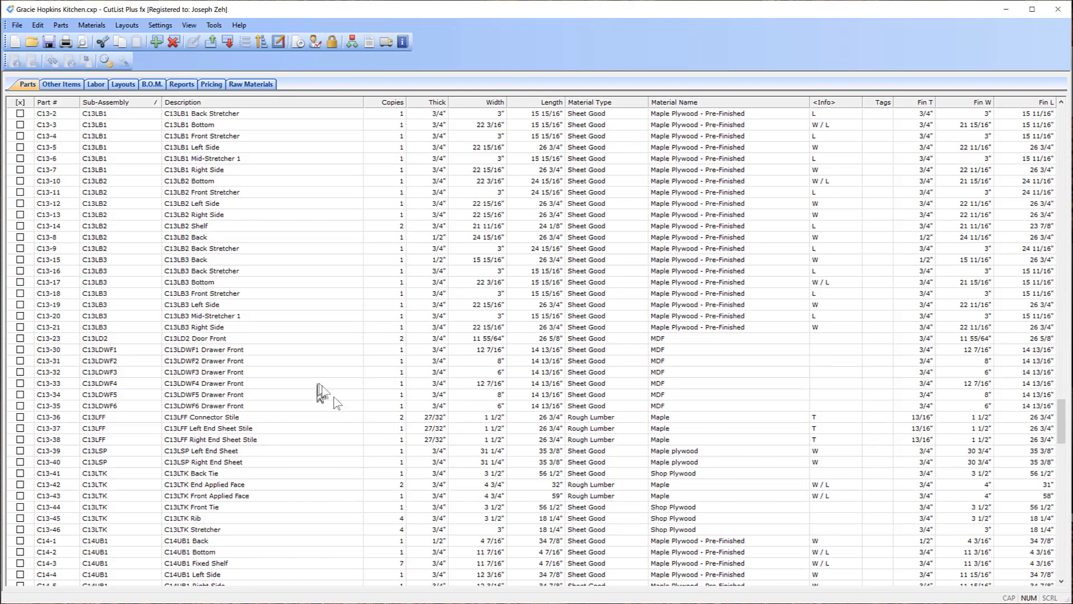
pyautogui.scroll(-20, 339, 402)
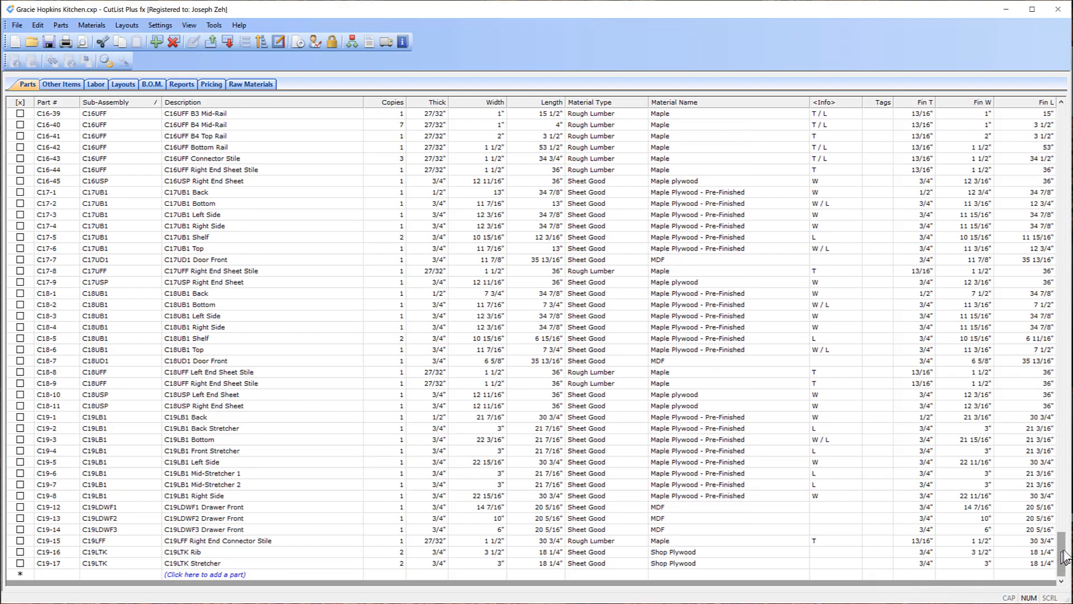
pyautogui.moveTo(1064, 556); pyautogui.dragTo(1050, 391)
# Scroll to the C12 cabinet rows and select the C12LB1 Right Side part.
pyautogui.scroll(1, 1049, 385)
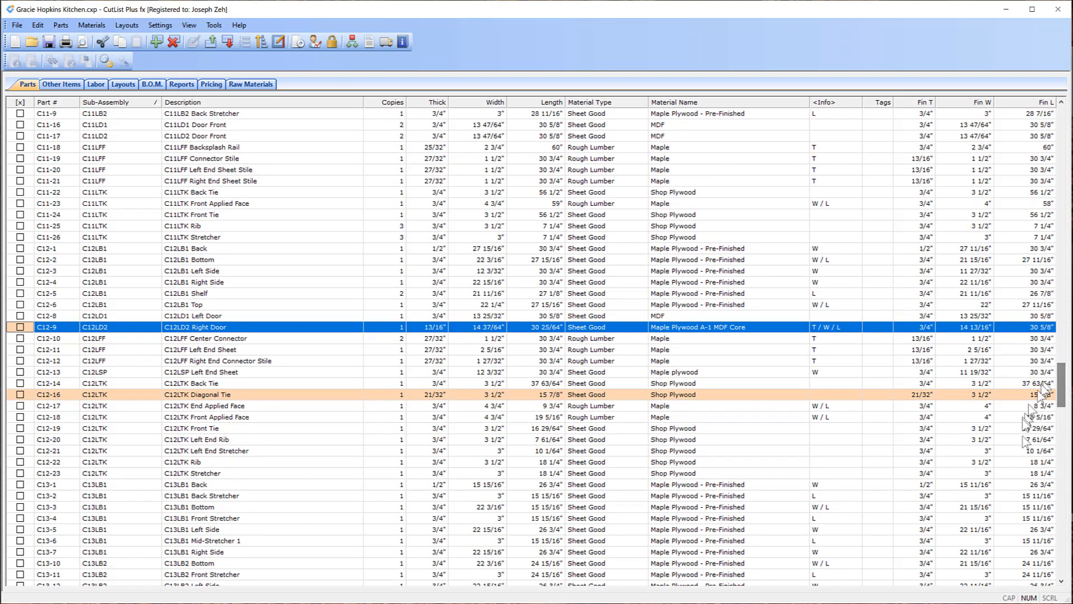
pyautogui.click(386, 282)
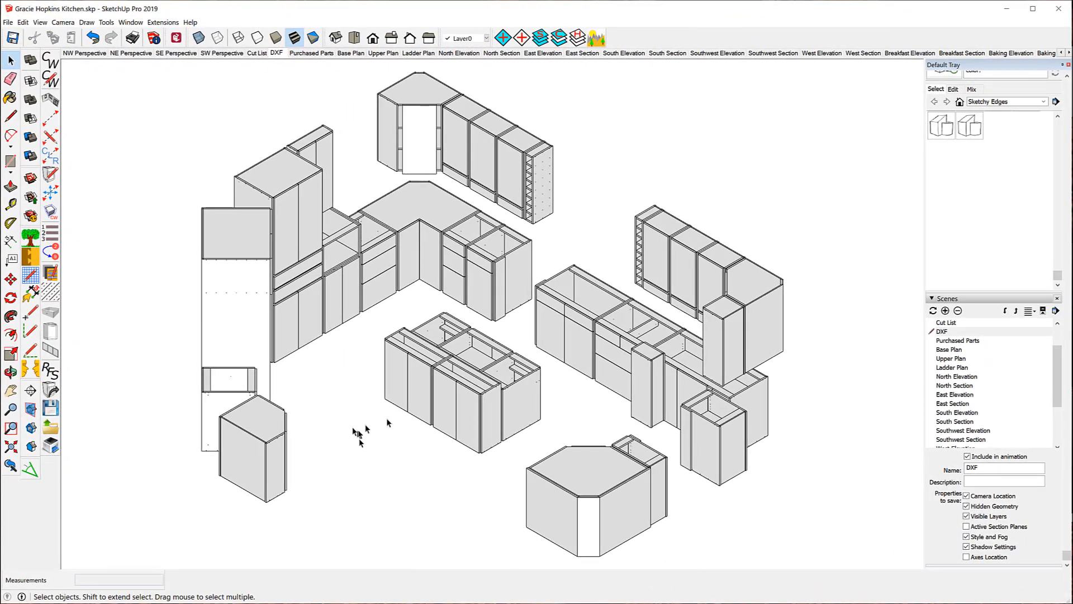
# Hide all layers, turn on only the Base Ladder layer, and zoom in on a toe-kick frame.
pyautogui.click(577, 38)
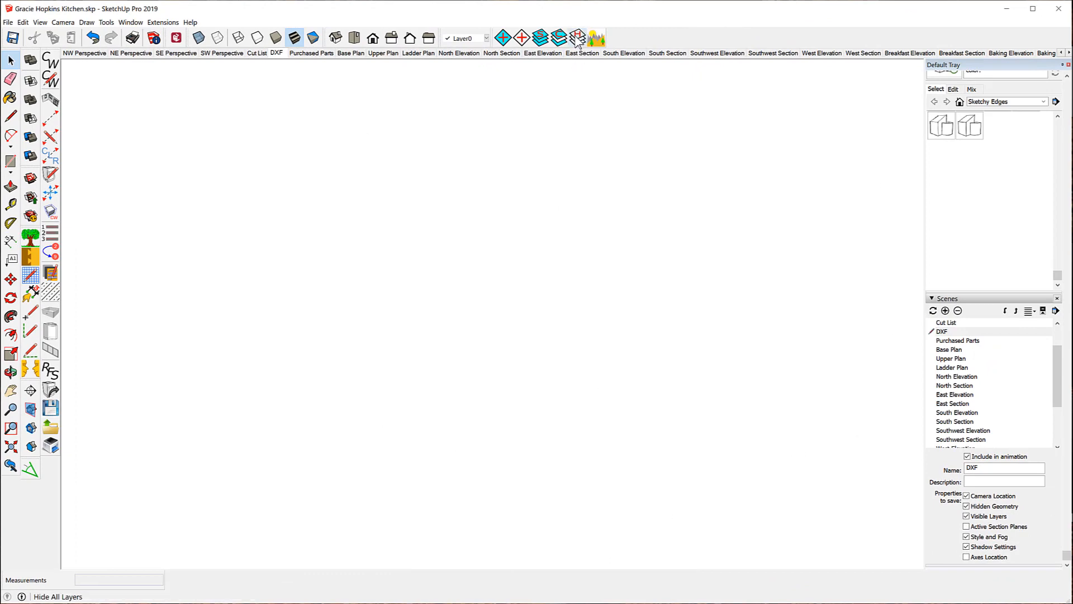
pyautogui.scroll(5, 961, 215)
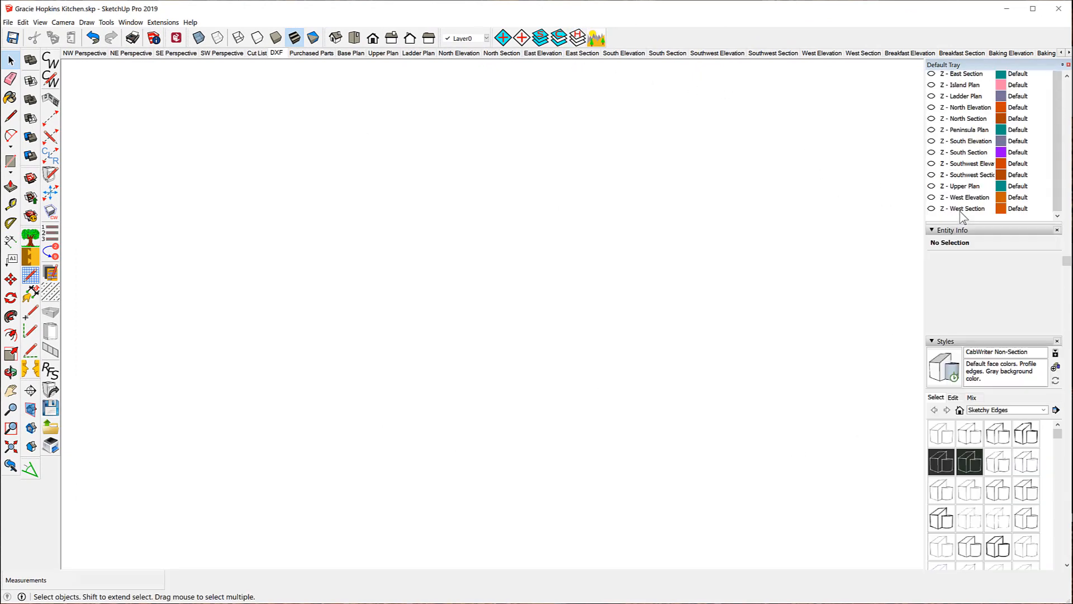
pyautogui.scroll(5, 961, 215)
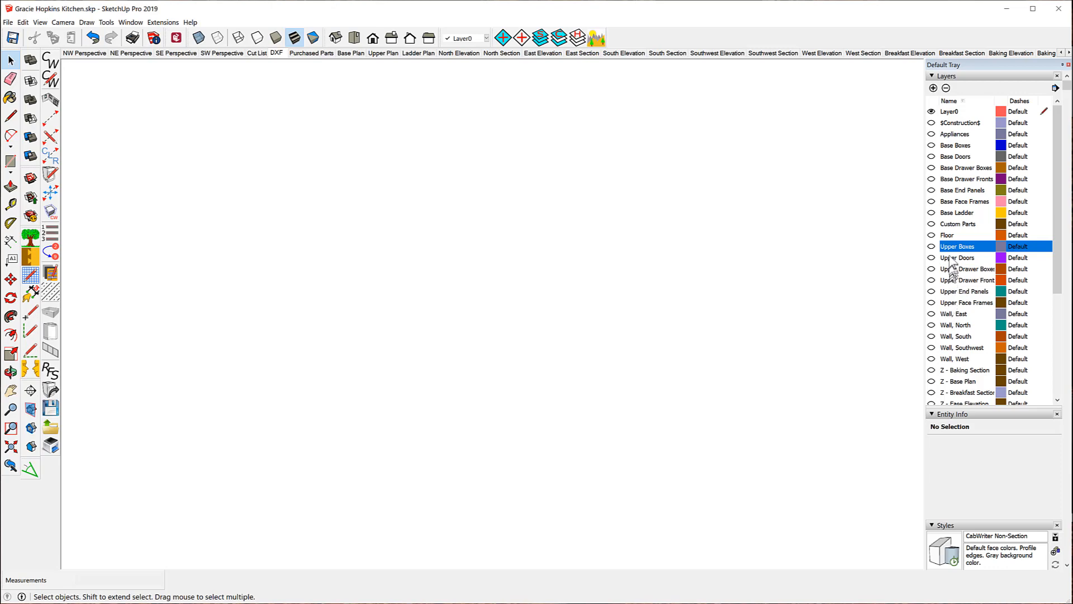
pyautogui.click(950, 213)
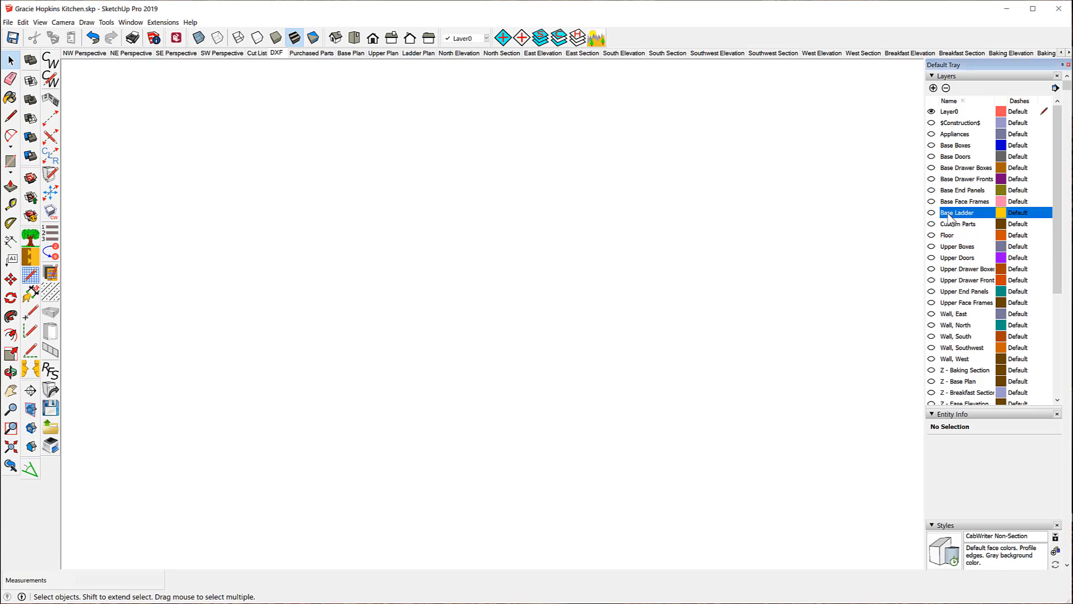
pyautogui.click(931, 213)
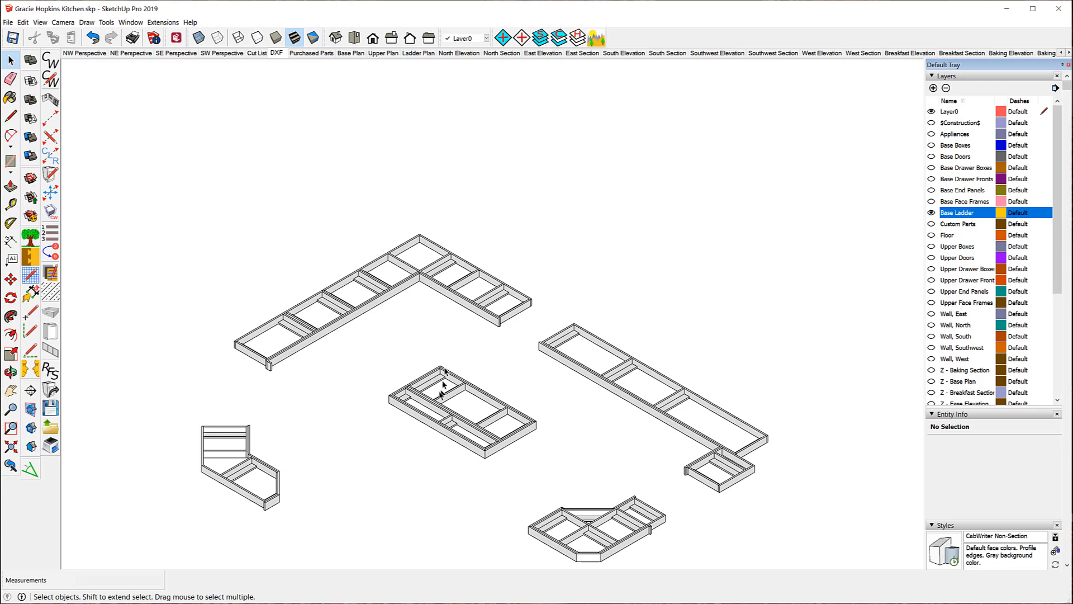
pyautogui.scroll(6, 263, 450)
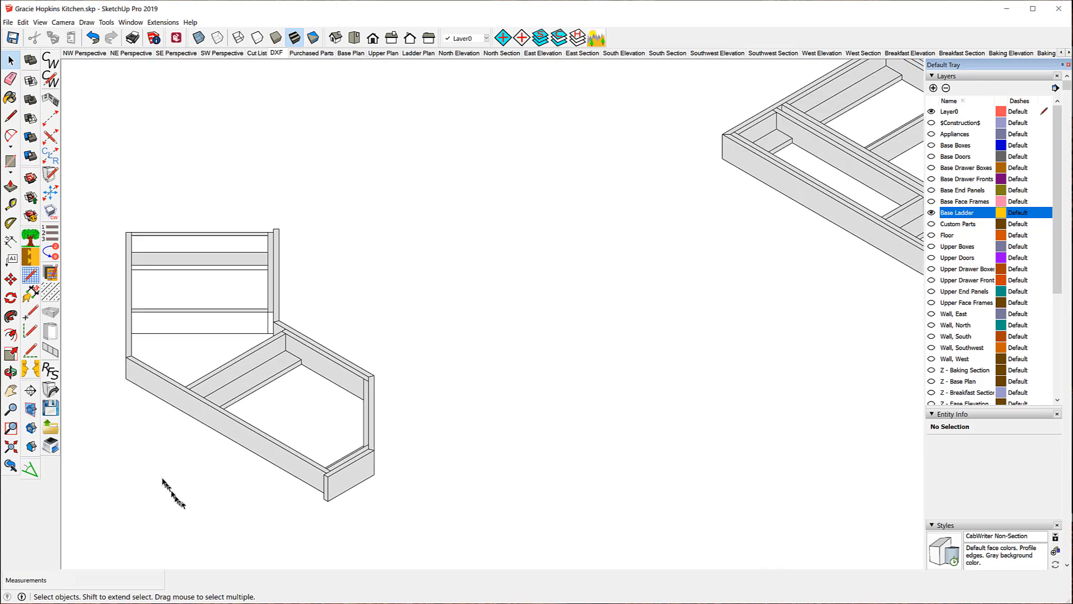
pyautogui.scroll(3, 143, 467)
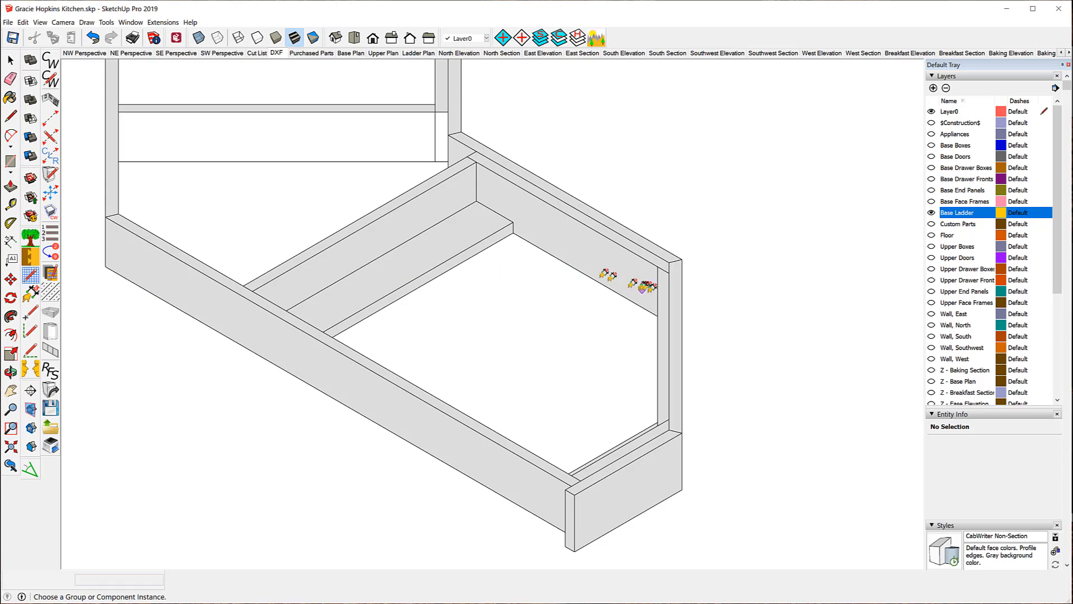
# Select the corner ladder's Diagonal Tie to read its 21/32" x 3 1/2" x 15 7/8" size.
pyautogui.click(667, 291)
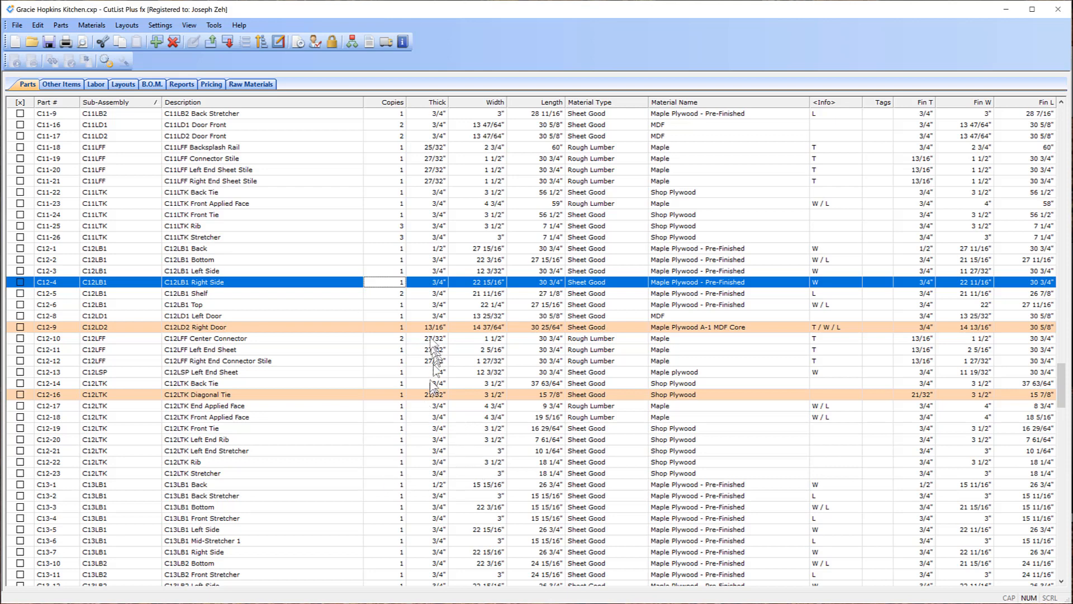
# Check the C12LD2 Right Door's material in row C12-9, then view the Raw Materials list.
pyautogui.click(374, 330)
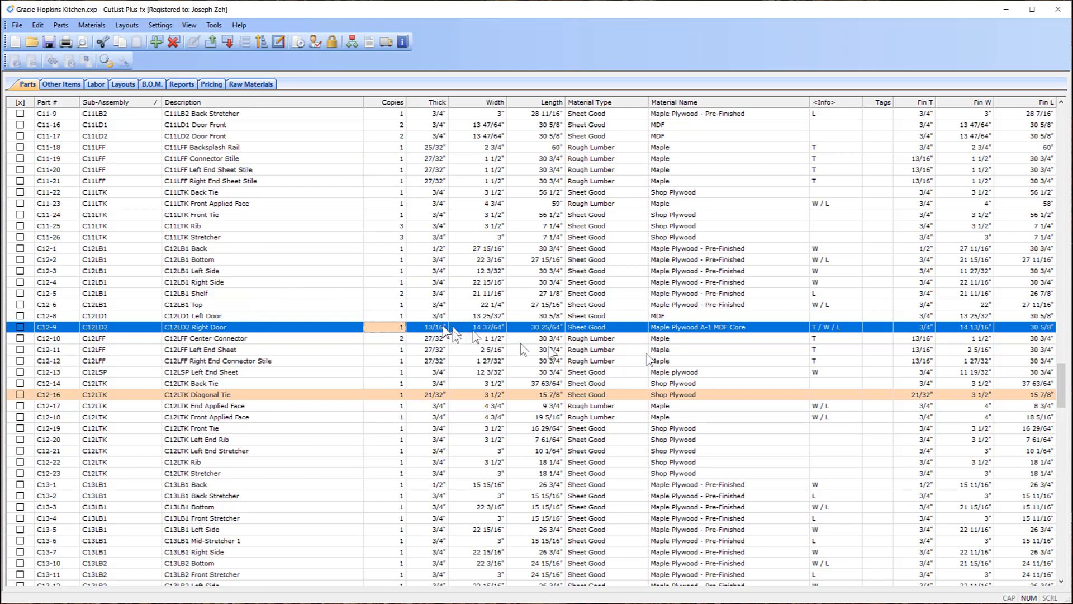
pyautogui.click(252, 83)
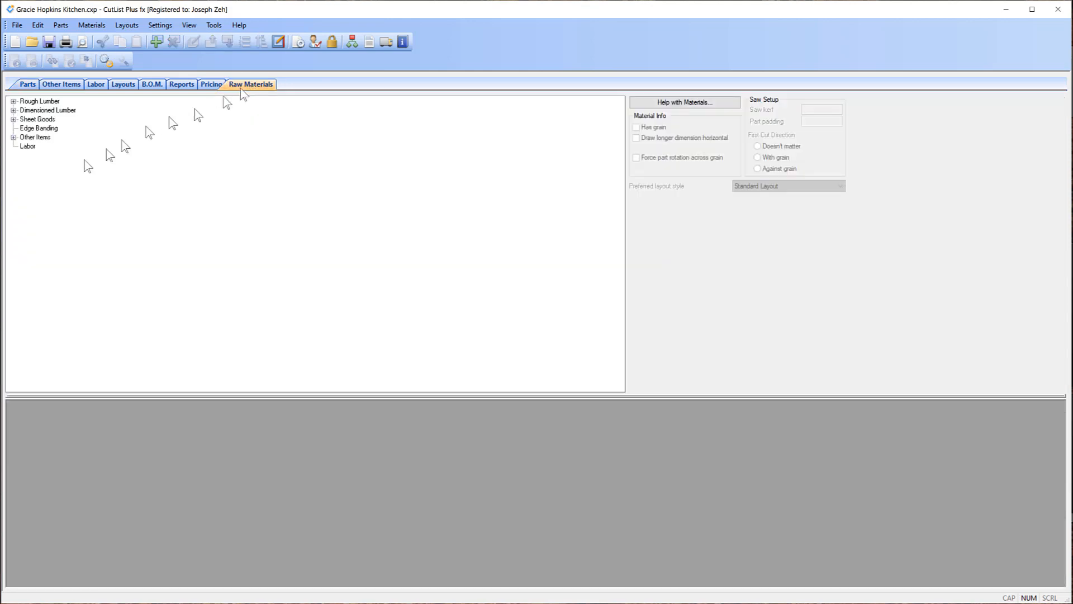
# Expand Sheet Goods, review Maple Plywood A-1 MDF Core's settings, and return to Parts.
pyautogui.click(13, 120)
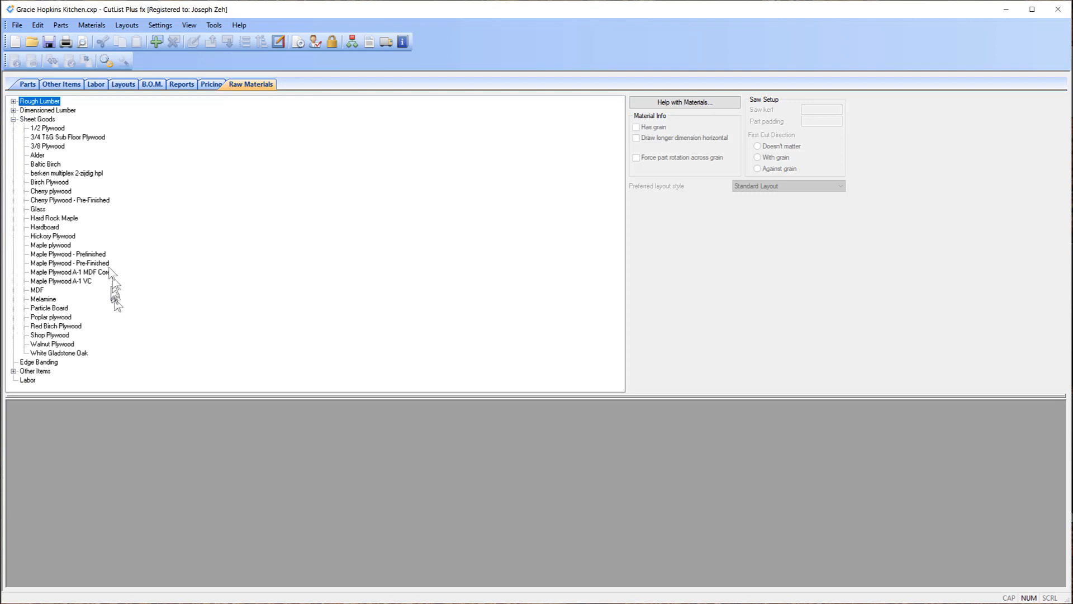
pyautogui.click(57, 274)
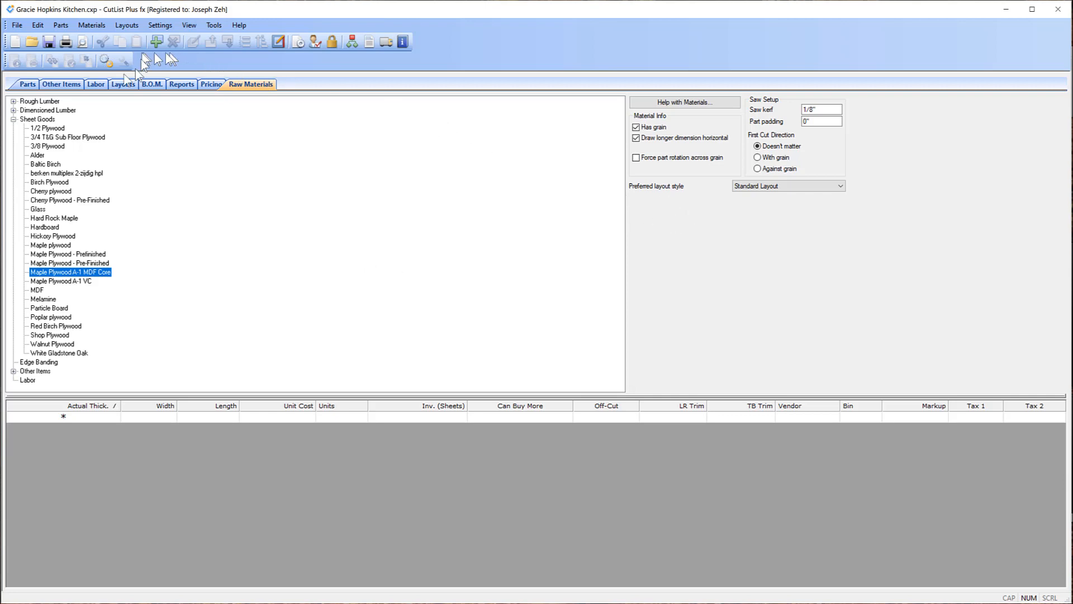
pyautogui.click(28, 84)
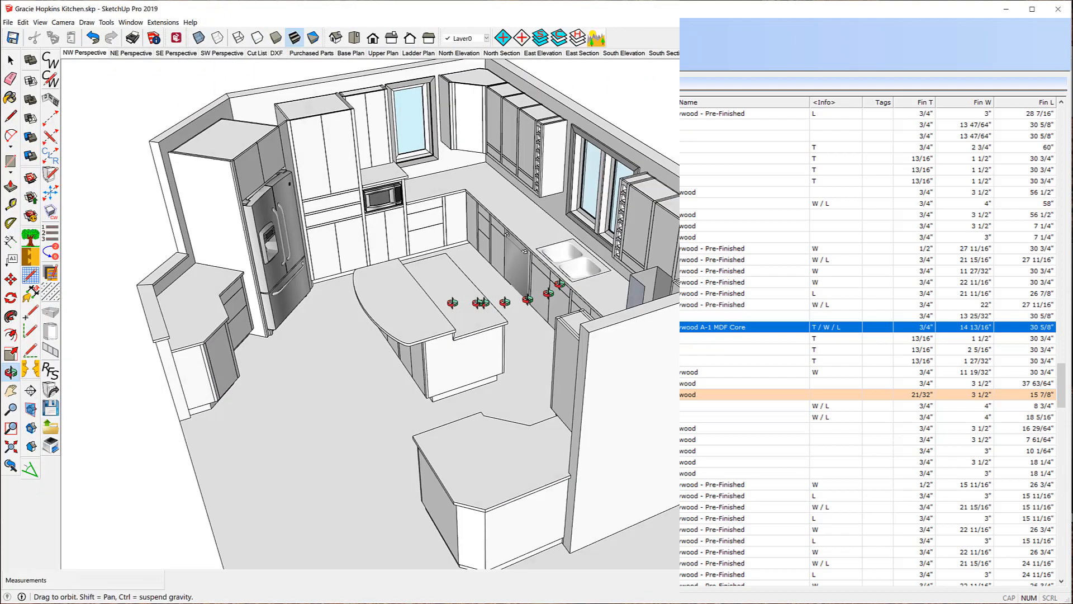
# Orbit and zoom the kitchen, then select the Base Doors door front beside the refrigerator (319.383911 in³).
pyautogui.moveTo(447, 369); pyautogui.dragTo(180, 284, button='middle')
pyautogui.scroll(10, 348, 179)
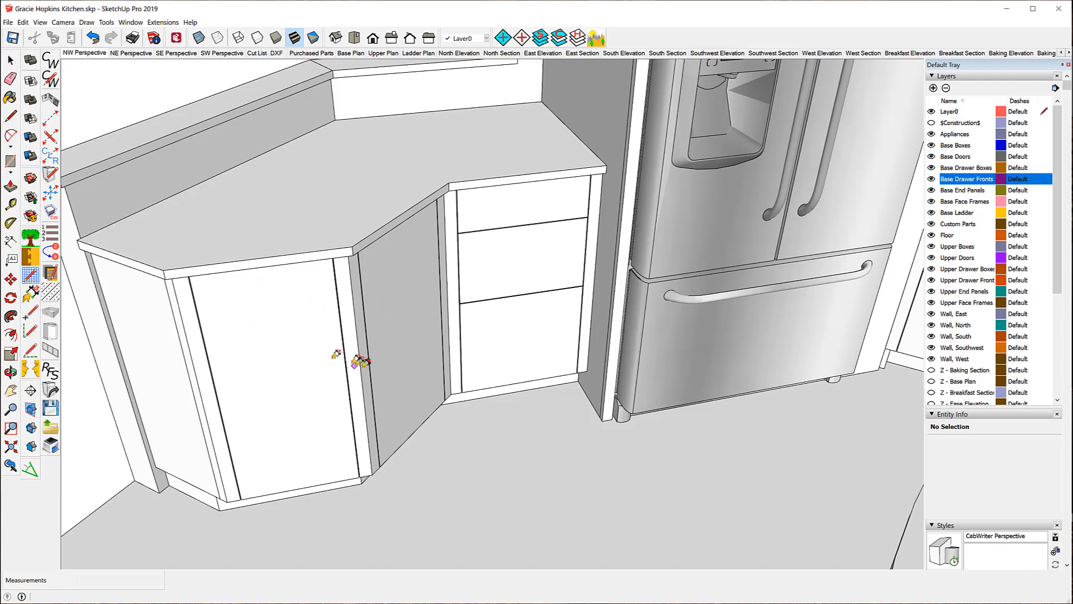
pyautogui.scroll(-5, 292, 319)
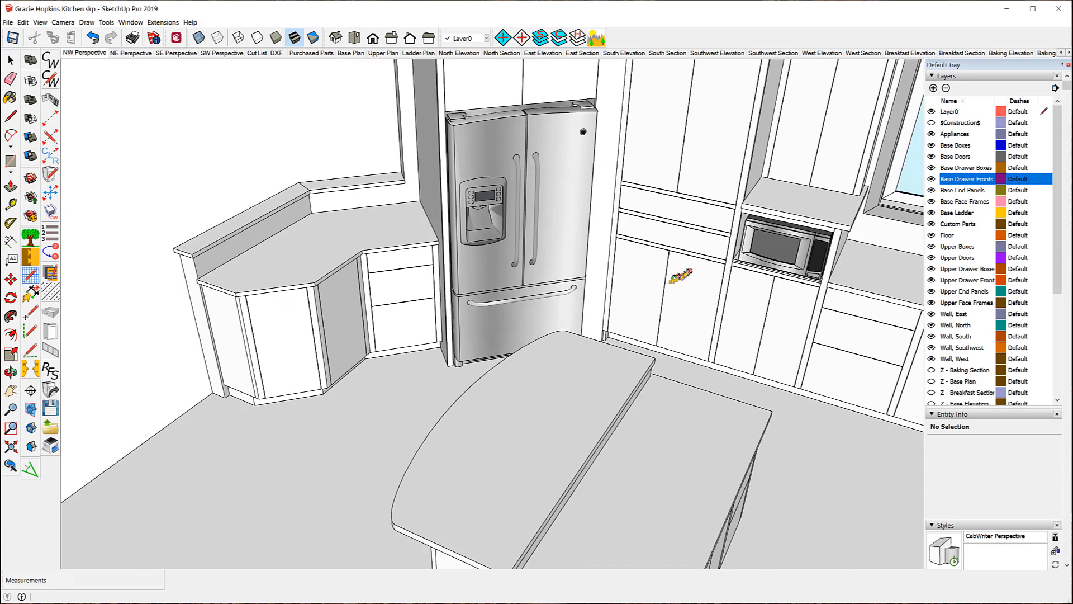
pyautogui.click(10, 60)
pyautogui.click(639, 295)
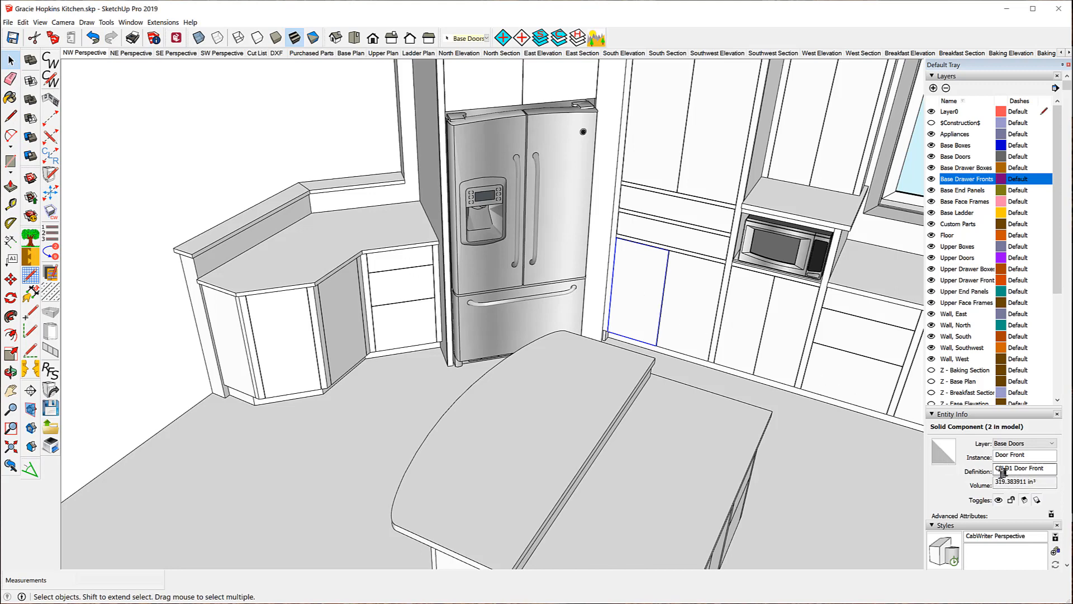
# Compare the neighbouring door, the corner cabinet's left door and its angled C12LD2 right door in Entity Info.
pyautogui.click(686, 311)
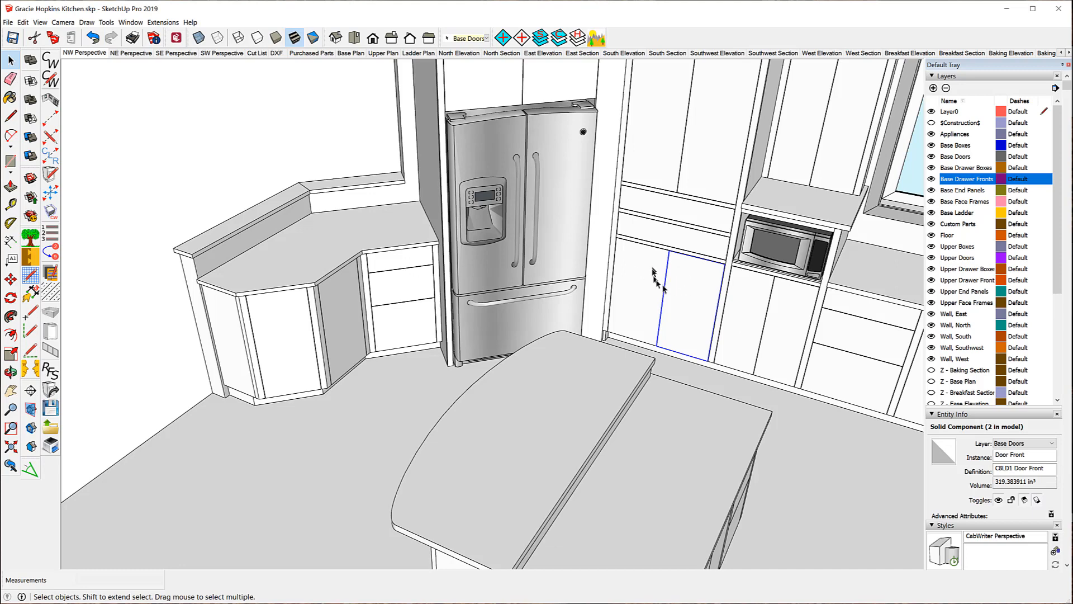
pyautogui.click(296, 338)
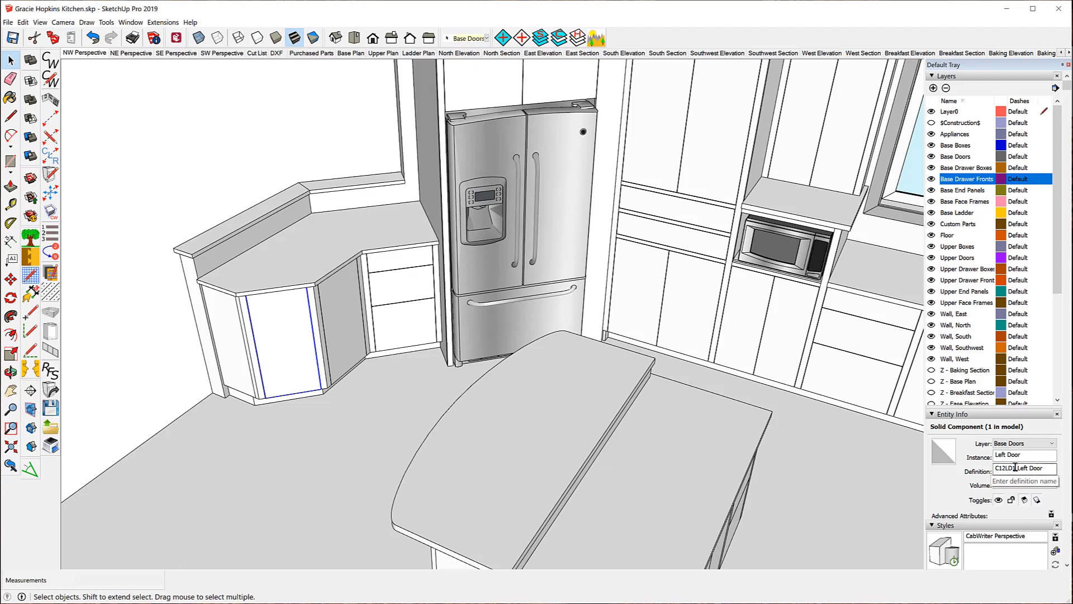
pyautogui.click(353, 332)
pyautogui.click(284, 341)
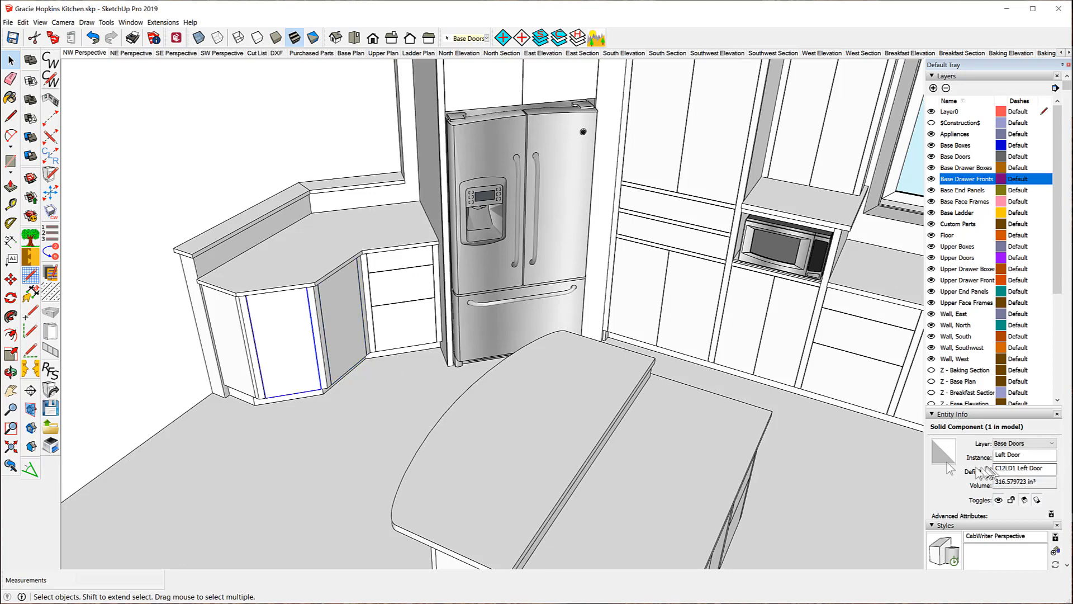
pyautogui.click(337, 310)
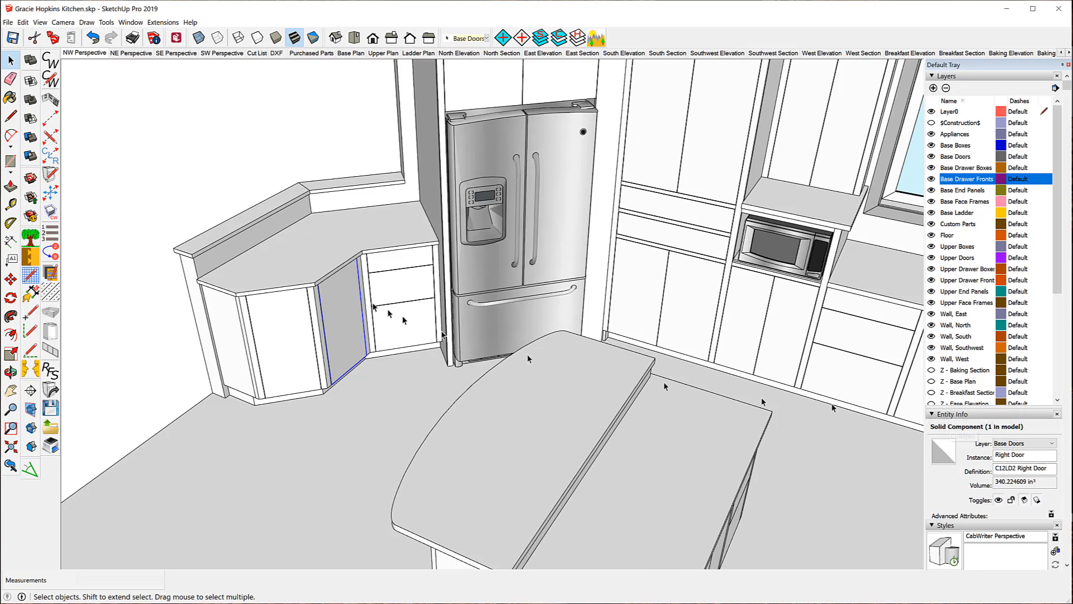
pyautogui.click(51, 193)
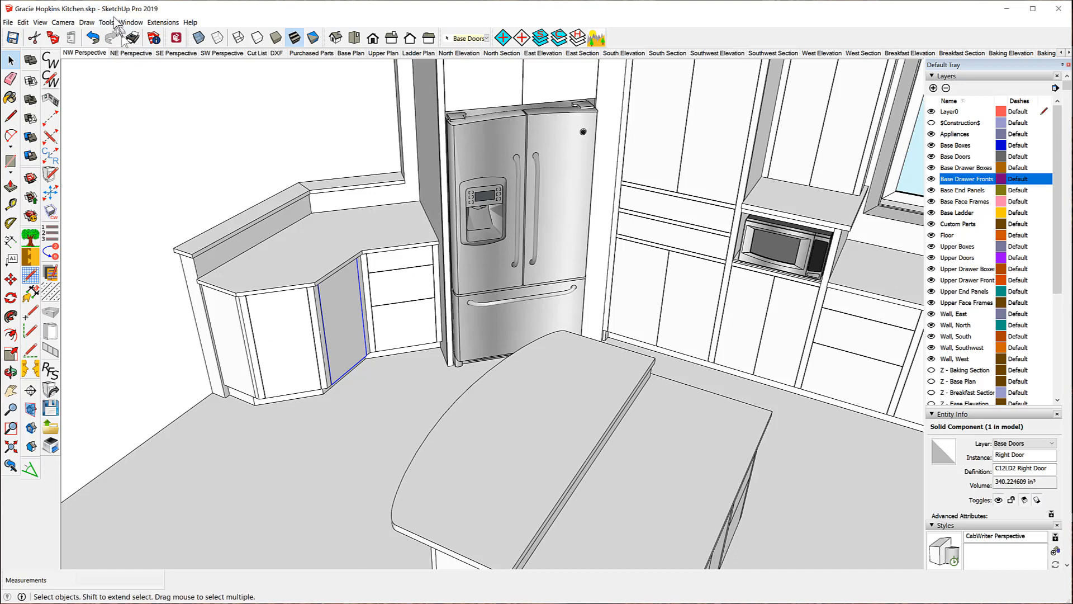
# In Extended Entity Info, change the C12LD2 right door from Maple Plywood A-1 MDF Core to Sheet Good MDF.
pyautogui.click(131, 23)
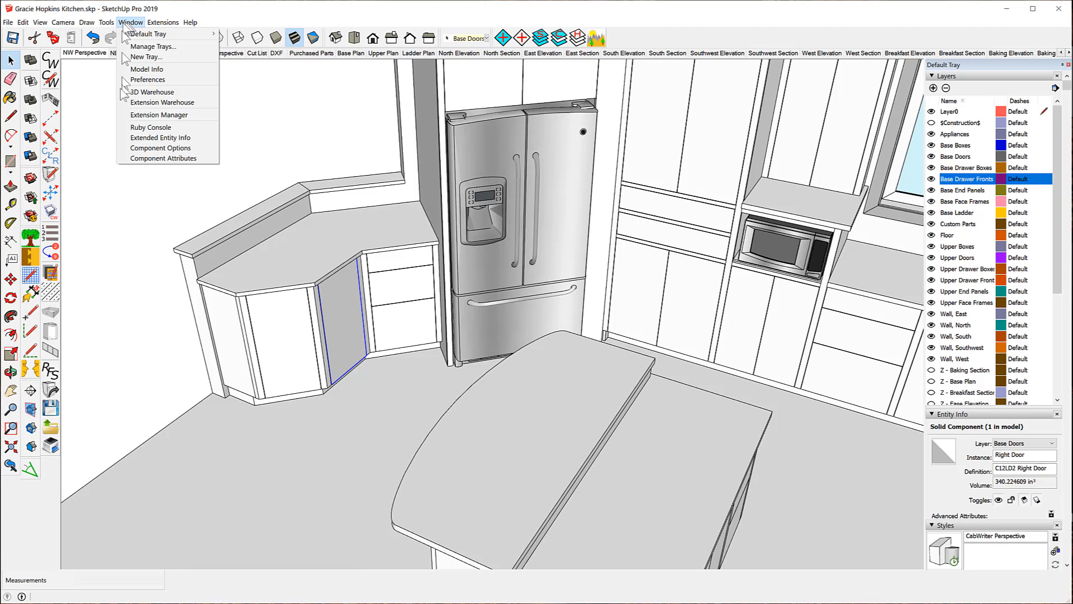
pyautogui.click(149, 138)
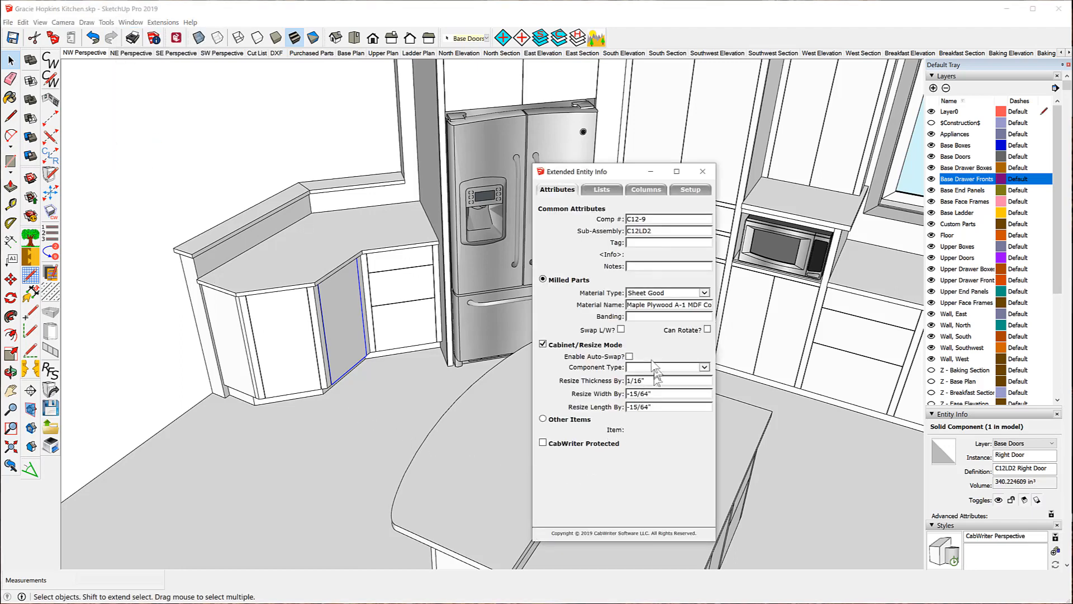
pyautogui.click(293, 341)
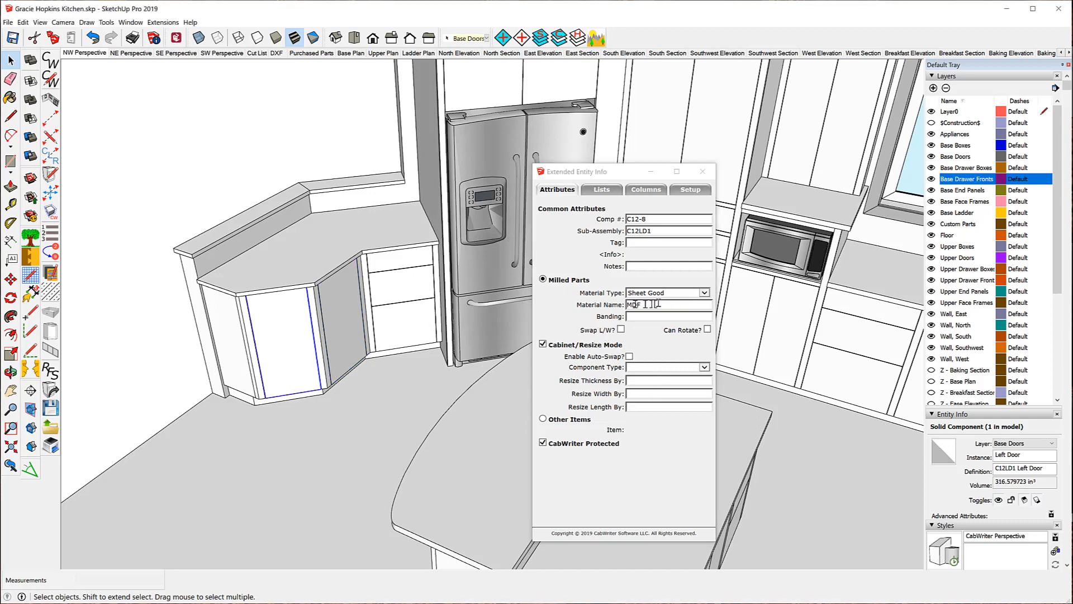
pyautogui.click(340, 317)
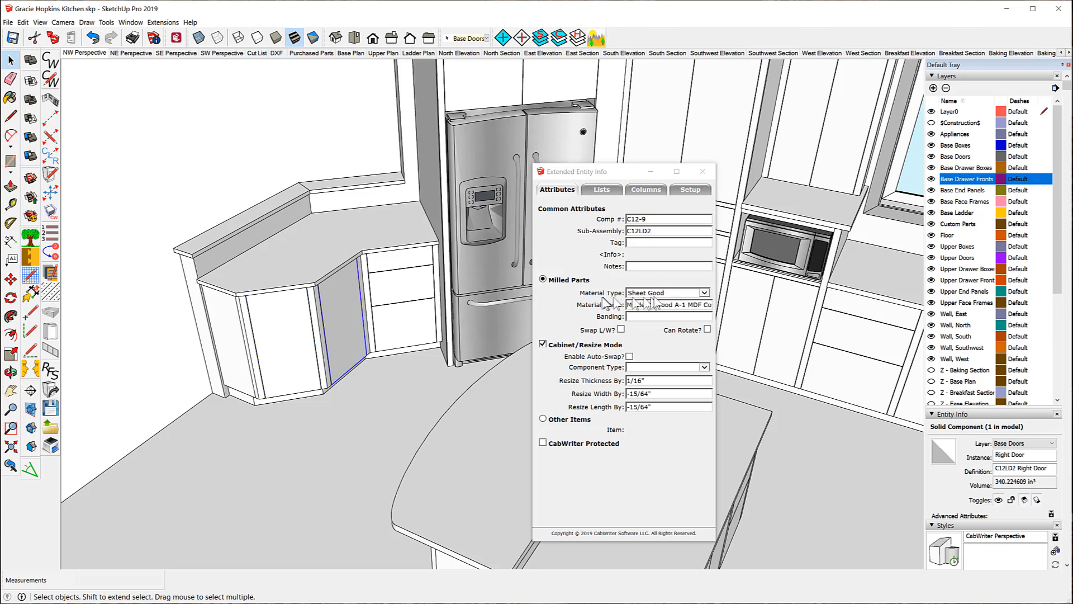
pyautogui.click(705, 293)
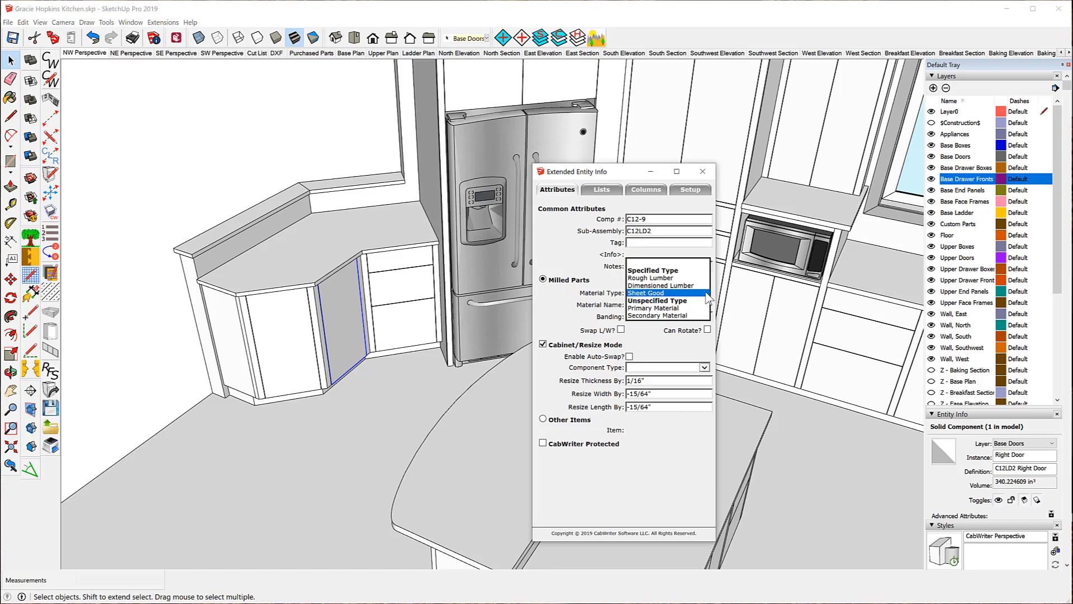
pyautogui.click(706, 293)
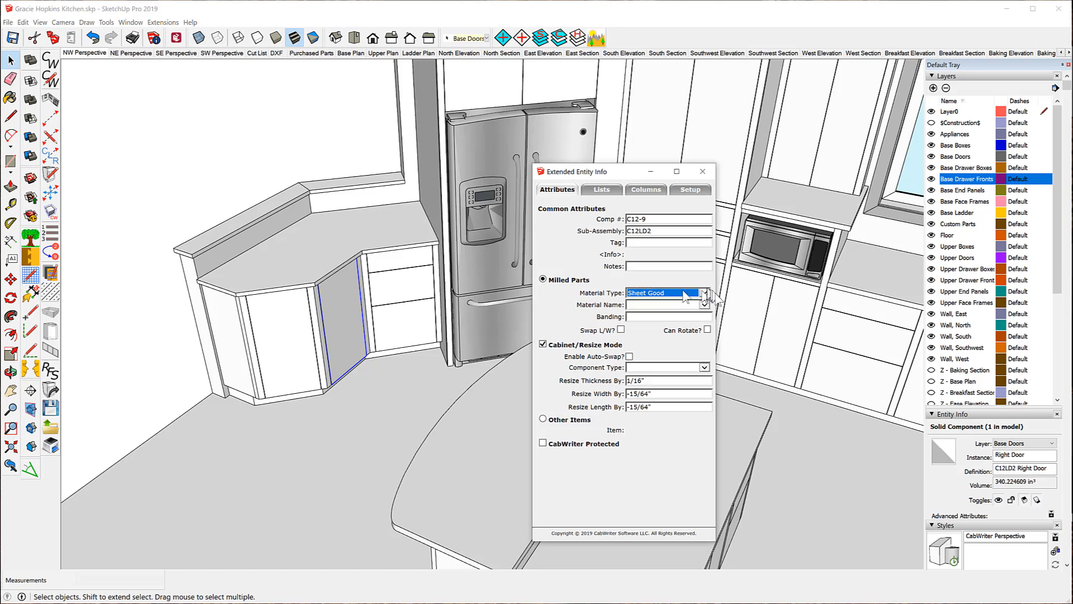
pyautogui.click(704, 304)
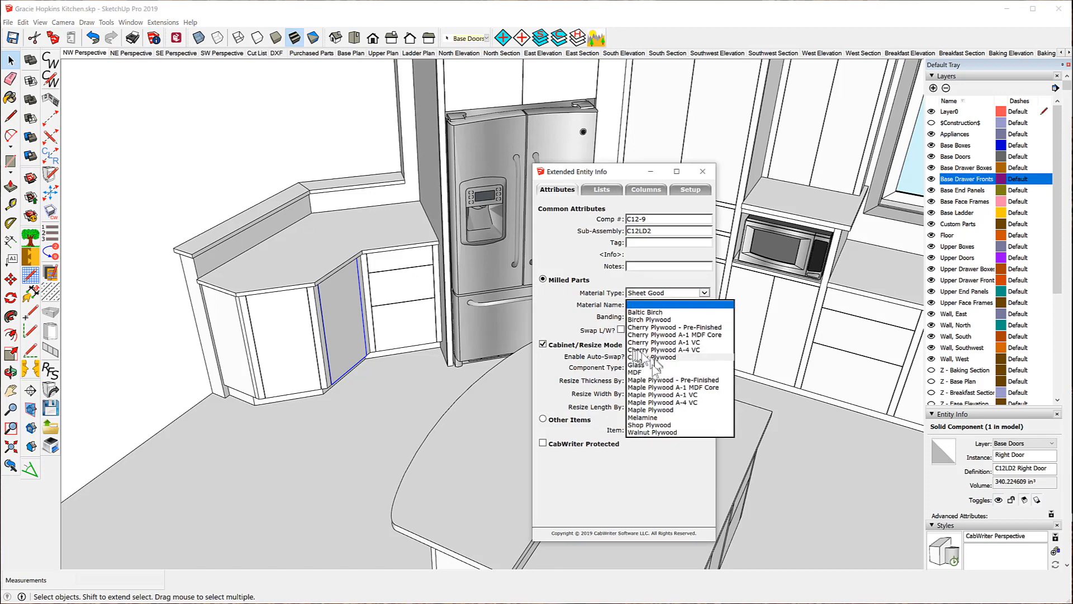
pyautogui.click(643, 372)
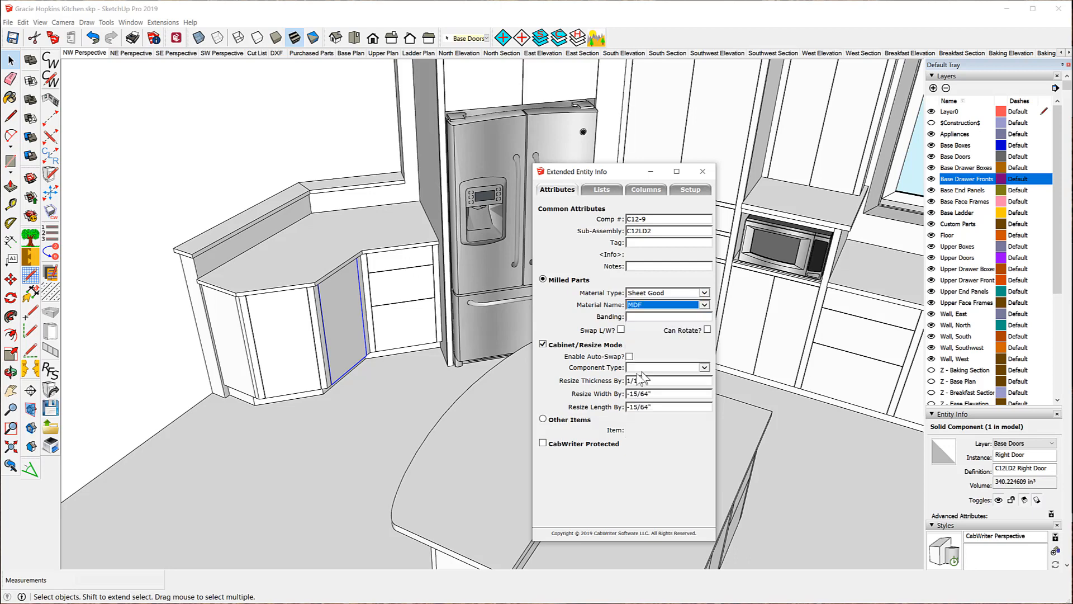
pyautogui.click(351, 428)
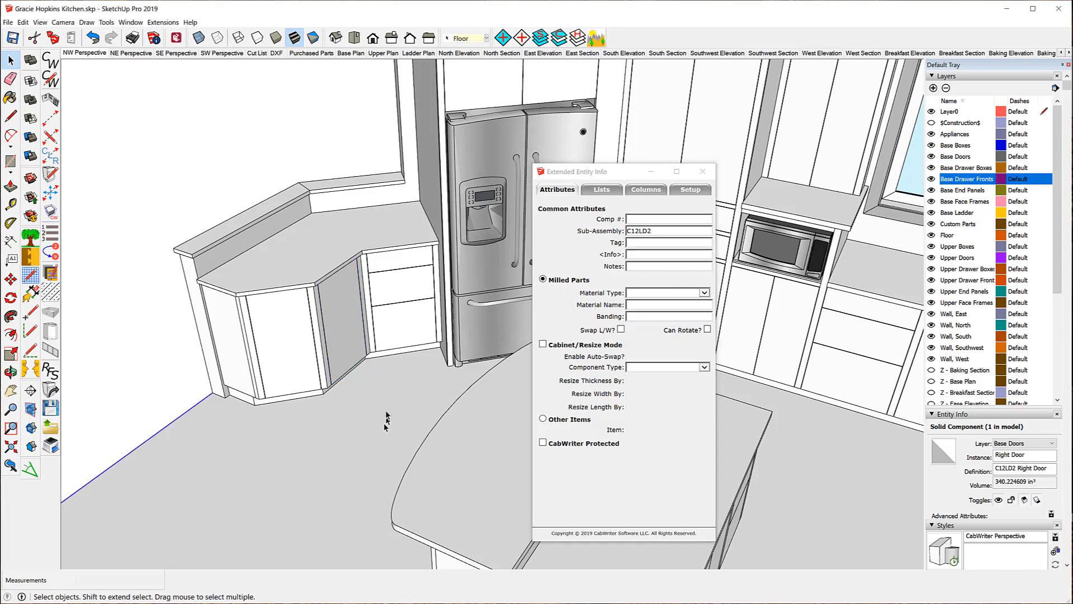
# Reselect the right door to confirm MDF, then scroll the parts list up to the C2LTK rows.
pyautogui.click(340, 321)
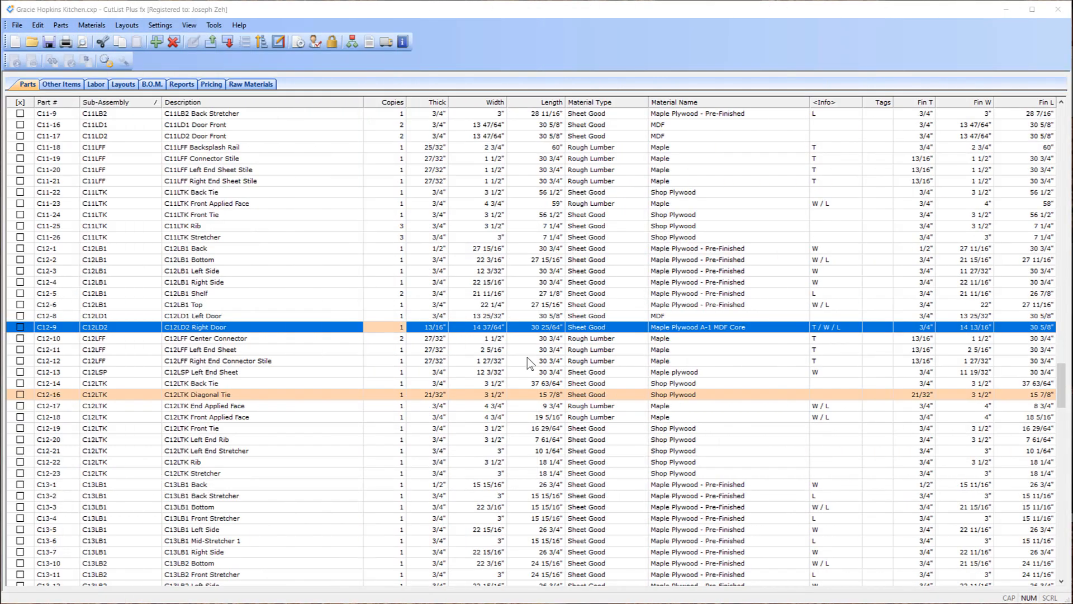
pyautogui.scroll(20, 531, 364)
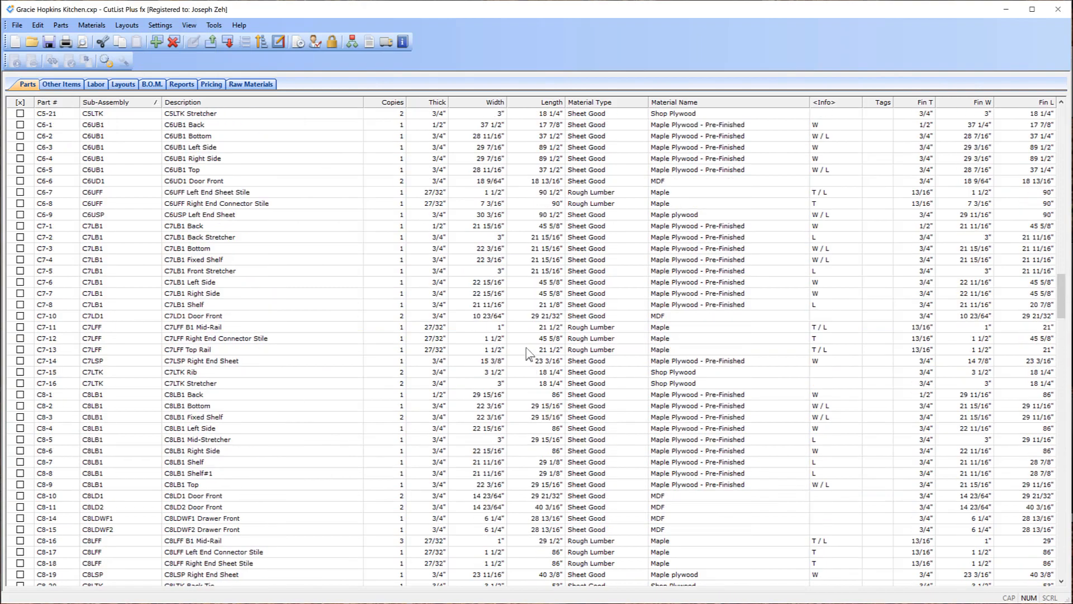
pyautogui.scroll(20, 526, 350)
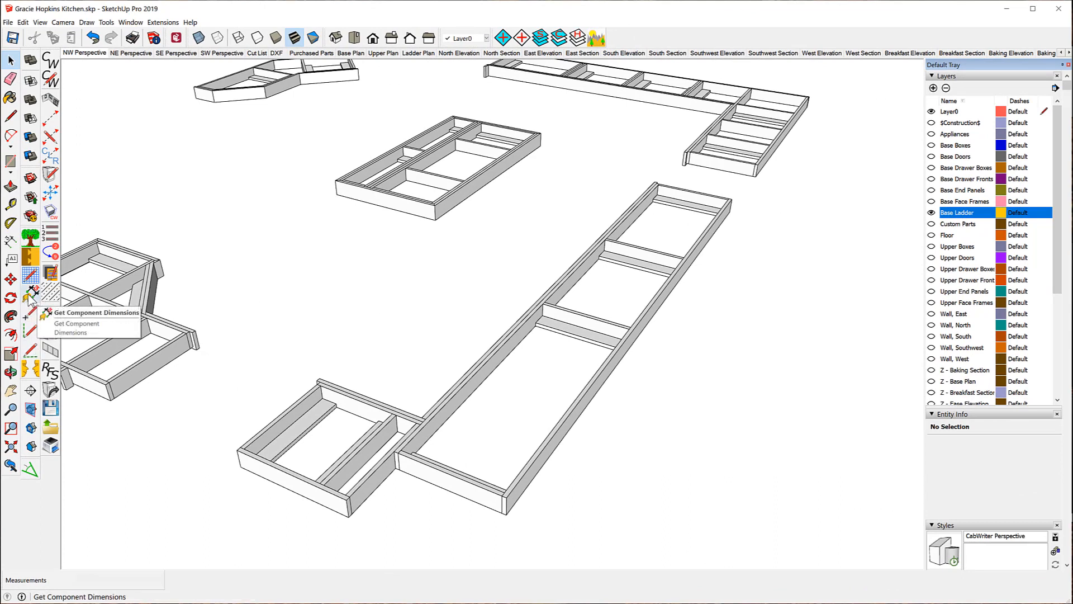
# Use Get Component Dimensions on the long C2LTK ladder tie: 3/4" x 3 1/2" x 117".
pyautogui.click(30, 296)
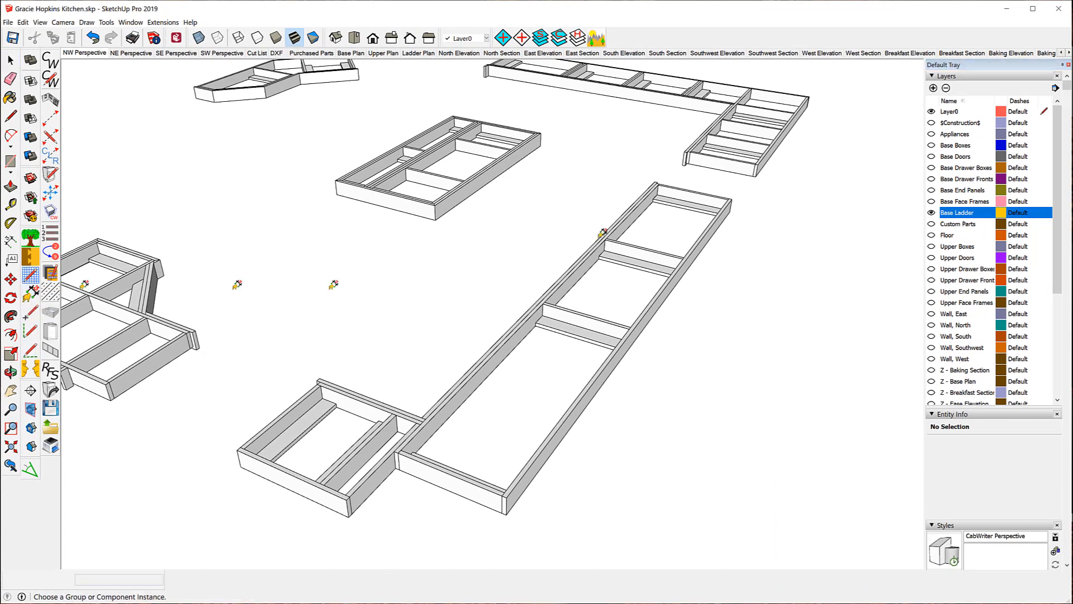
pyautogui.click(660, 294)
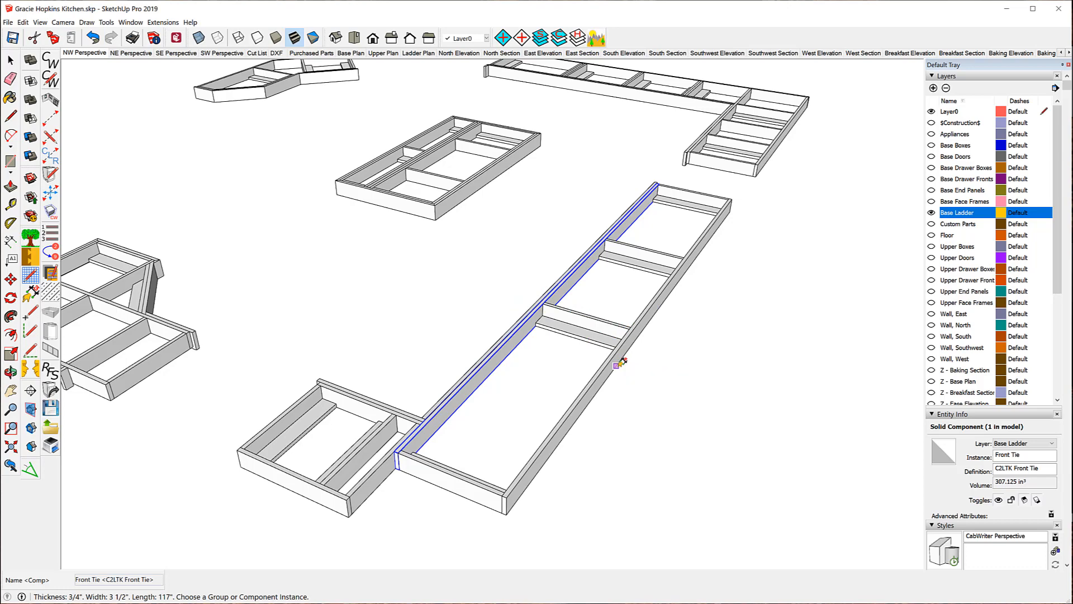
# Show the toe-kick ladders from above using the Ladder Plan scene.
pyautogui.click(51, 211)
pyautogui.click(413, 55)
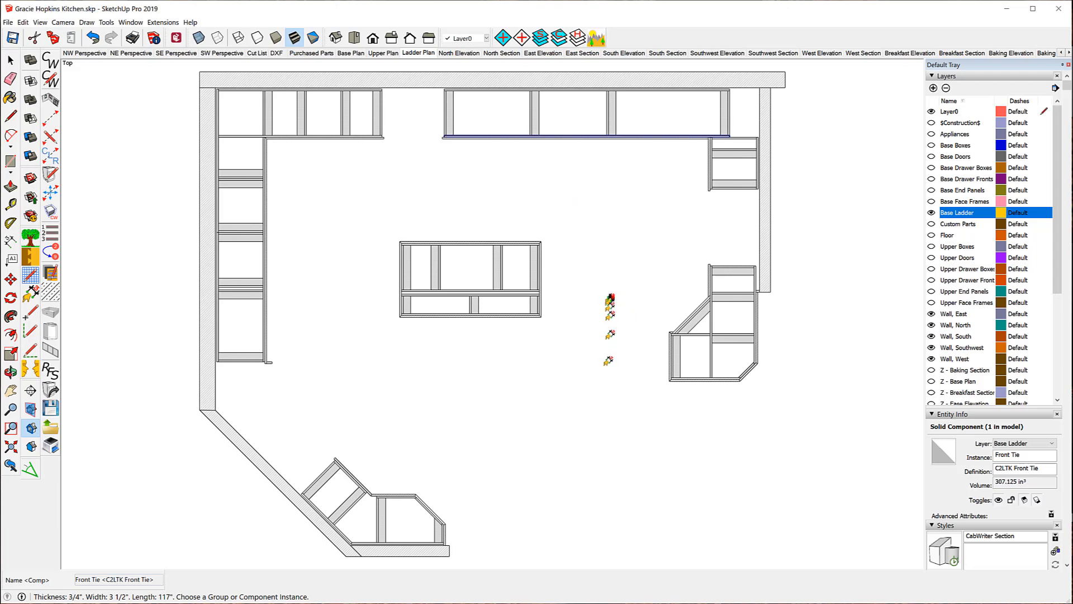
# In CutList Plus fx, scroll to the C2LTK Back and Front Tie rows listed at 3/4" x 3 1/2" x 117".
pyautogui.click(657, 603)
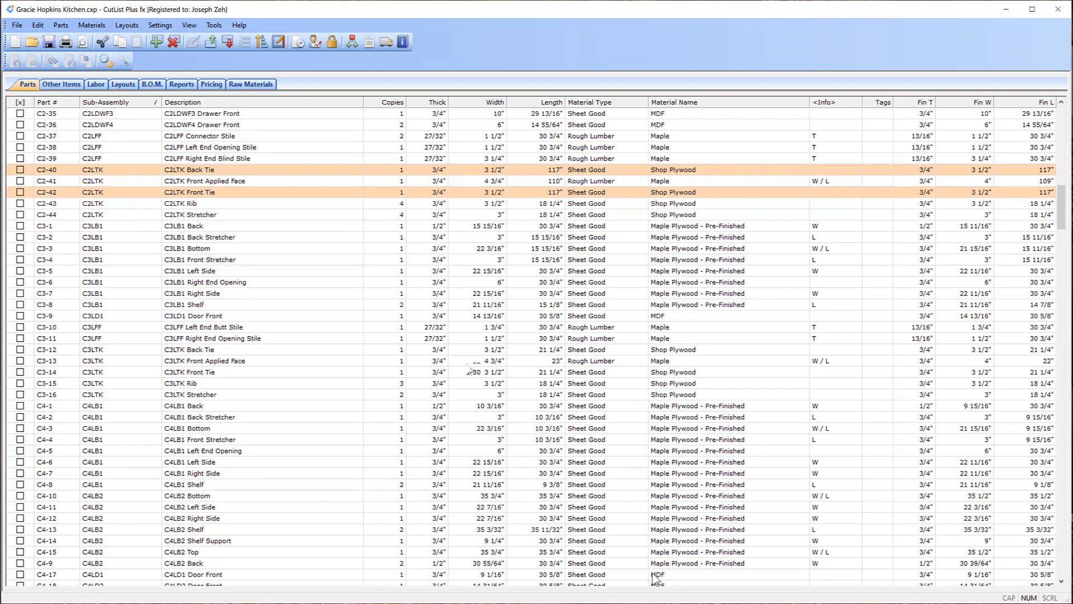
pyautogui.scroll(1, 418, 298)
pyautogui.scroll(11, 420, 304)
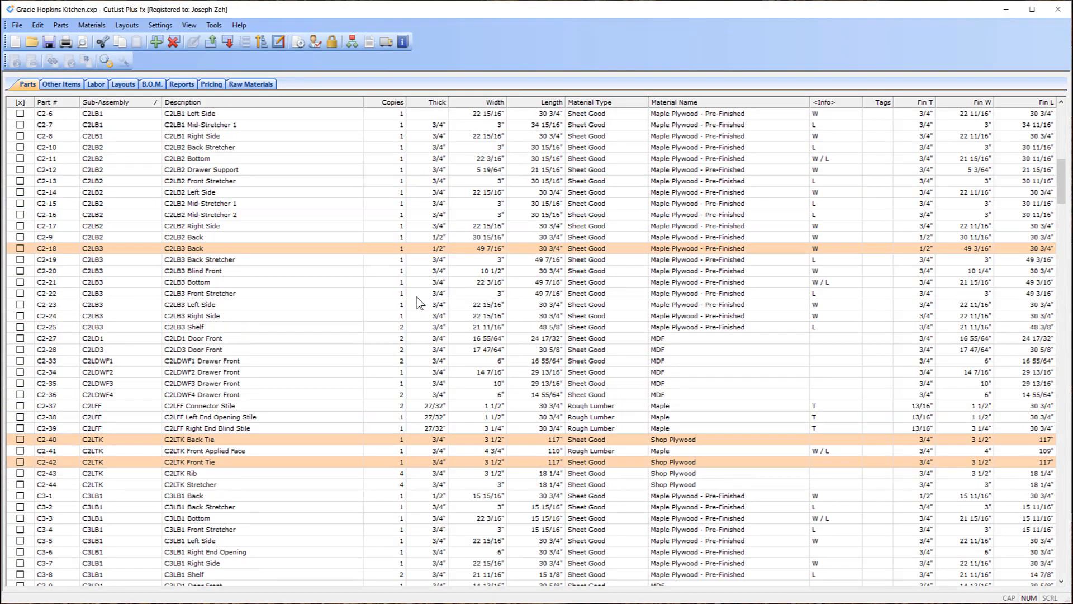
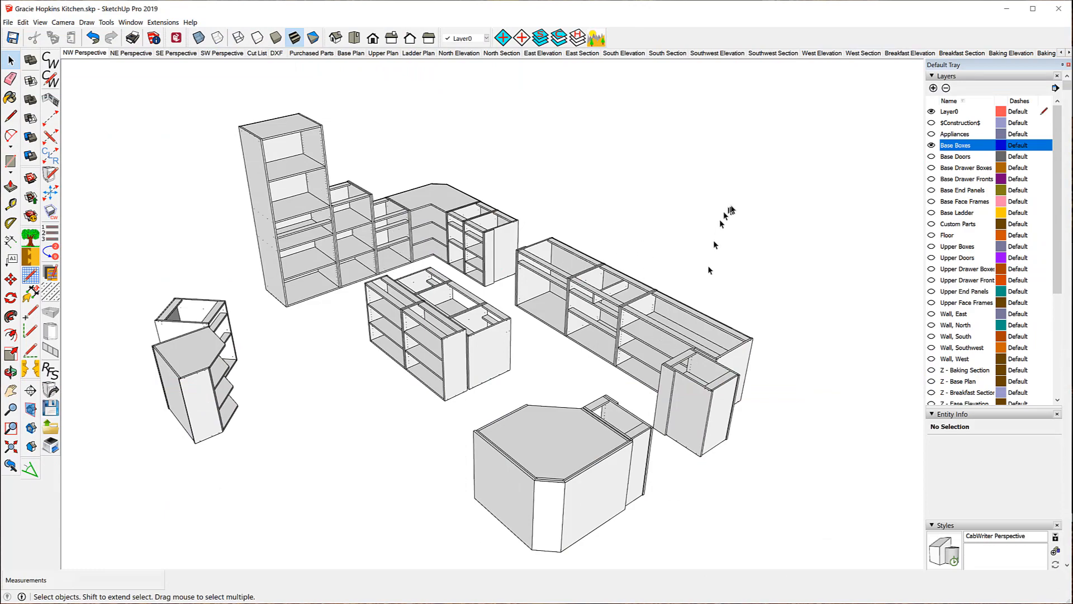
# Select the C2LB3 Back and read its size: 1/2" thick, 30 3/4" wide, 49 3/16" long.
pyautogui.moveTo(706, 228); pyautogui.dragTo(313, 132, button='middle')
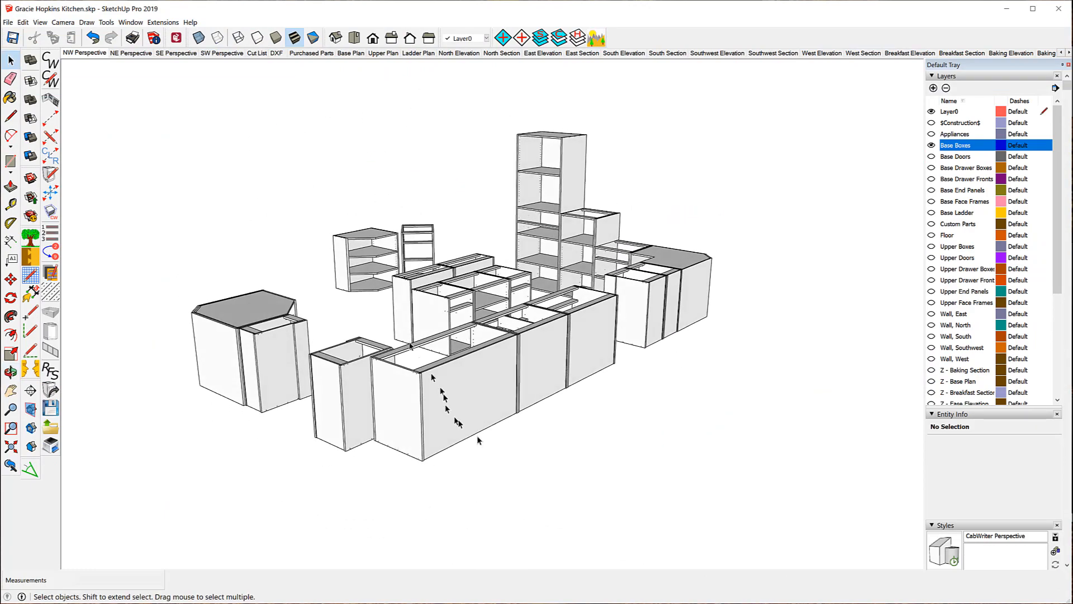
pyautogui.click(472, 390)
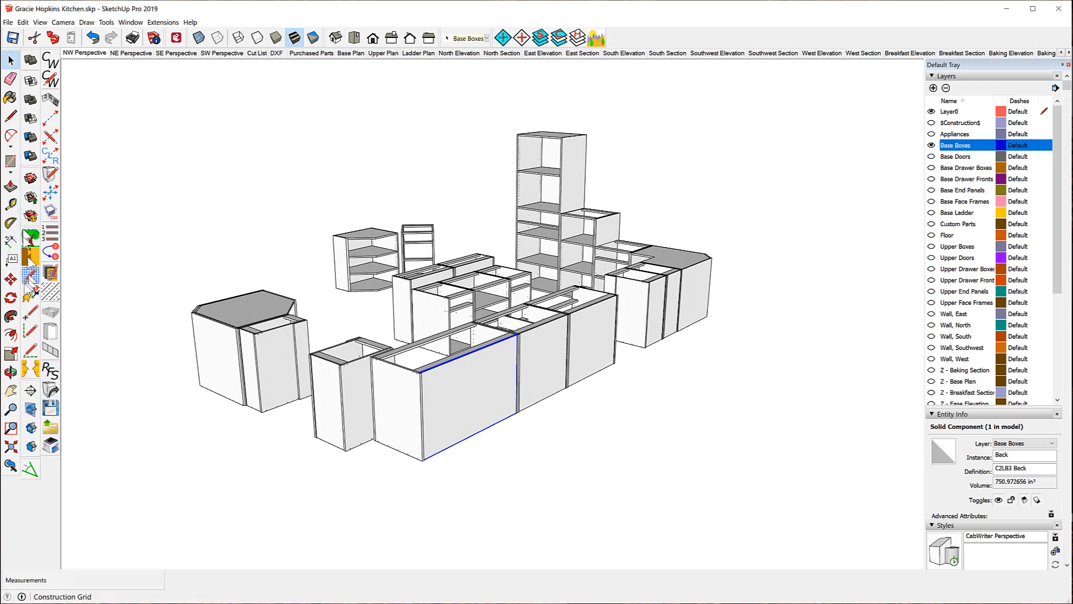
pyautogui.click(31, 293)
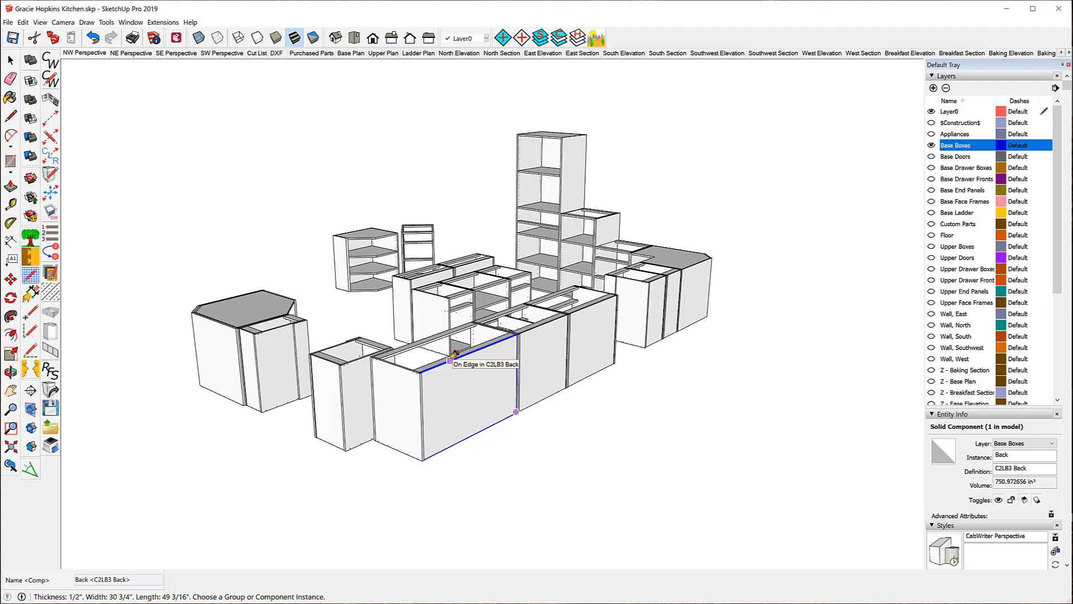
pyautogui.moveTo(323, 364); pyautogui.dragTo(867, 427, button='middle')
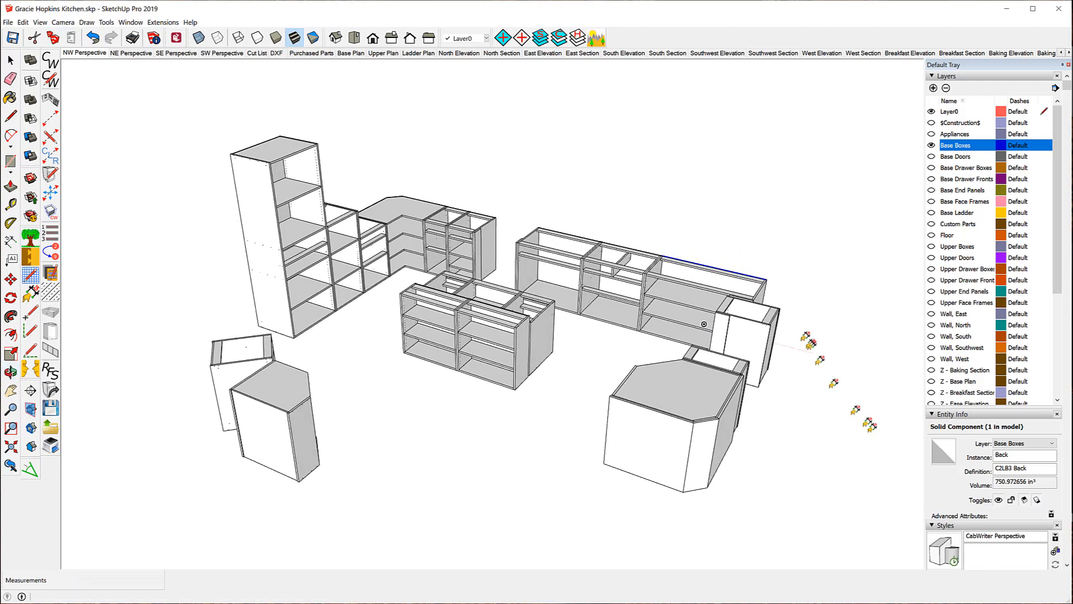
# Zoom in to show the C2LB3 Back panel's name and dimensions, then switch to CutList Plus fx.
pyautogui.scroll(3, 805, 270)
pyautogui.scroll(4, 779, 286)
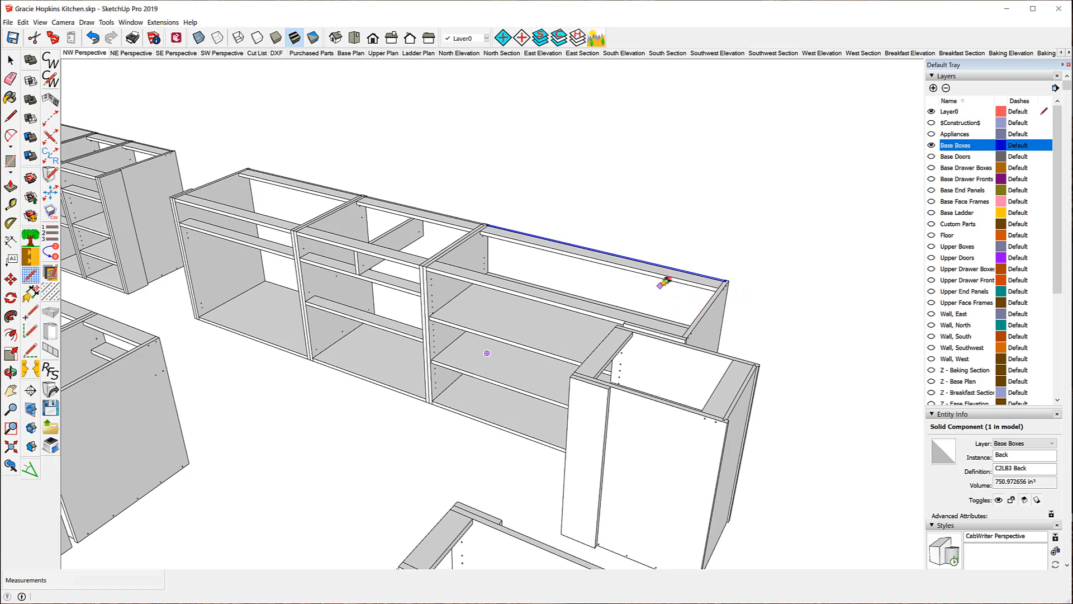
pyautogui.click(552, 264)
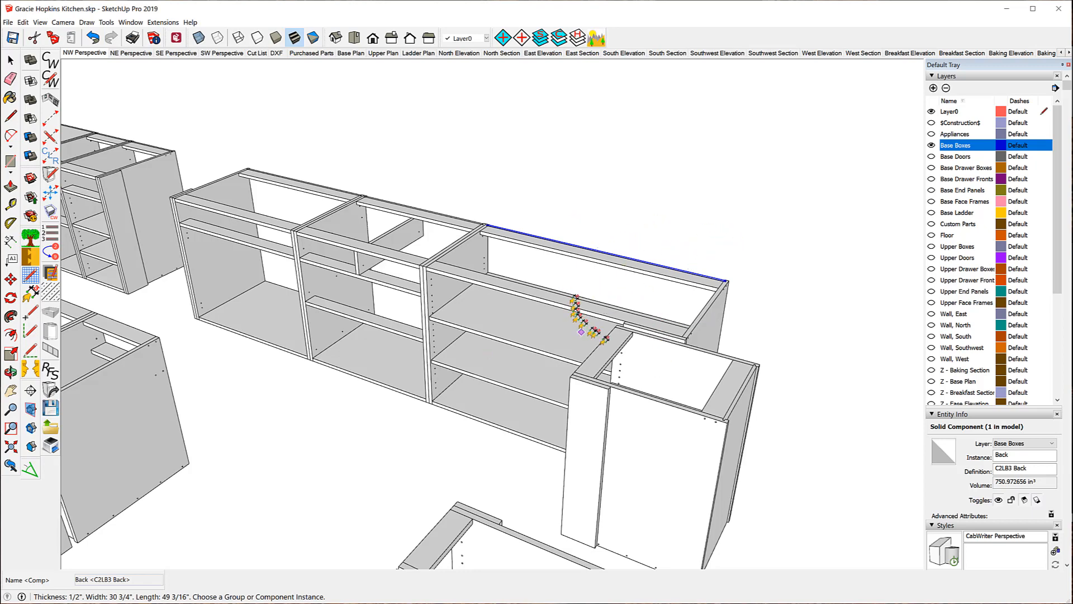
pyautogui.hotkey('alt', 'Tab')
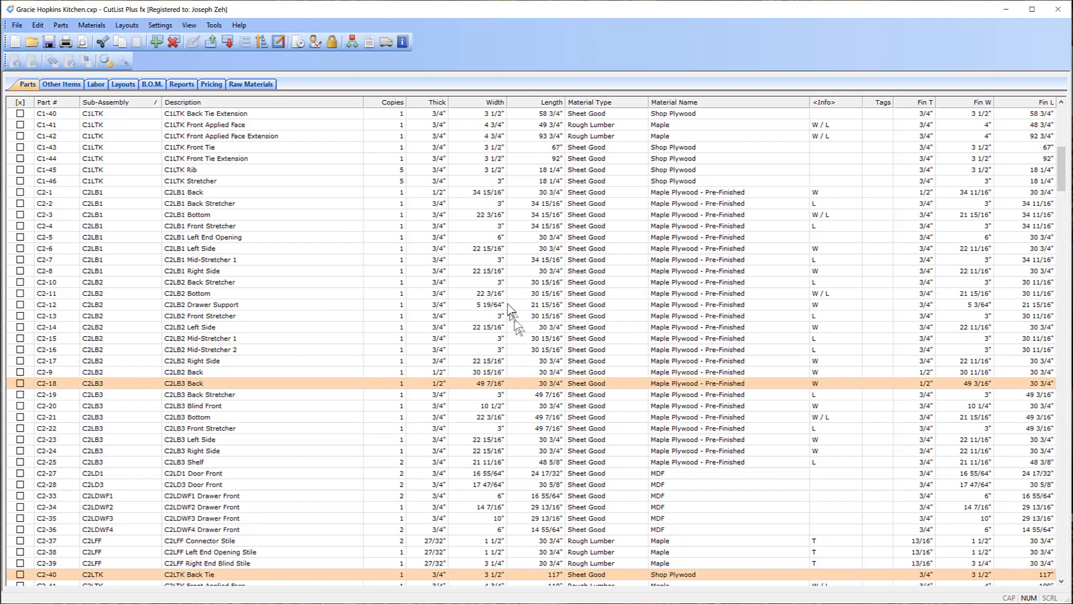
pyautogui.scroll(-9, 514, 314)
pyautogui.scroll(-20, 514, 316)
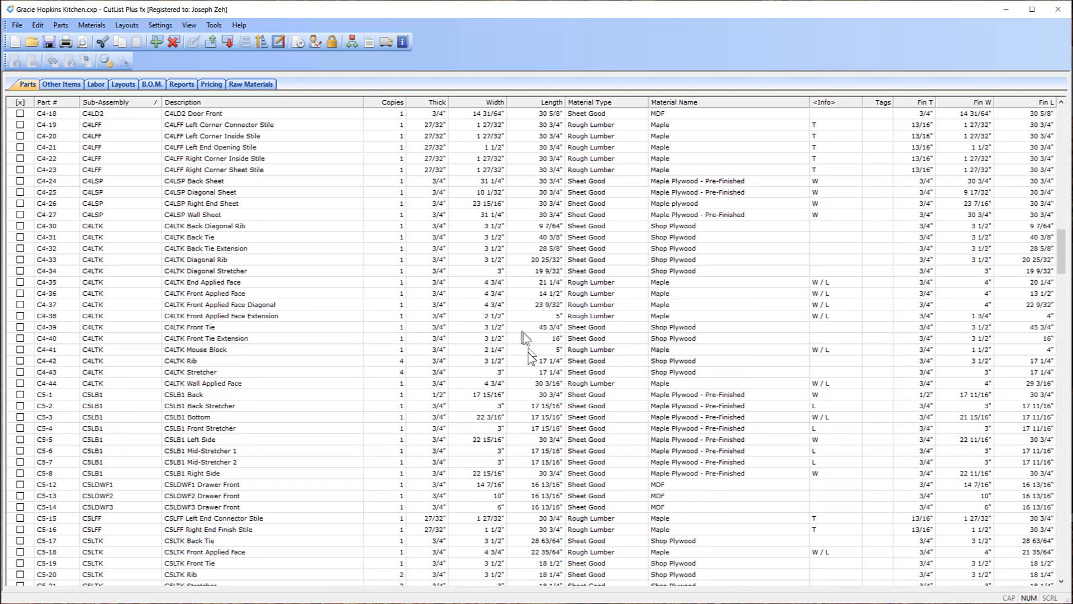
pyautogui.scroll(-20, 538, 365)
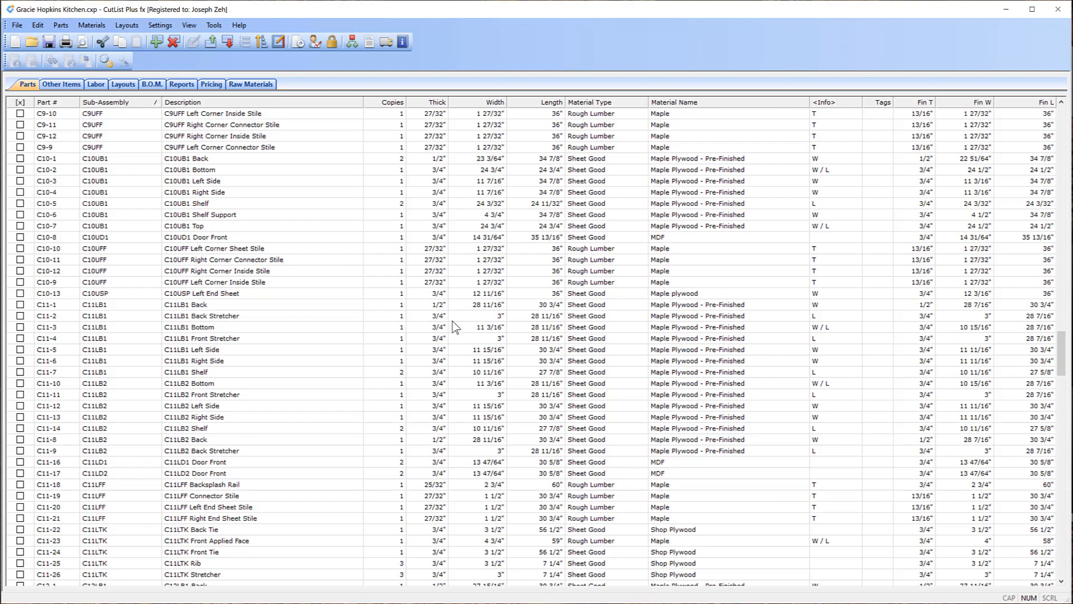
pyautogui.scroll(6, 533, 317)
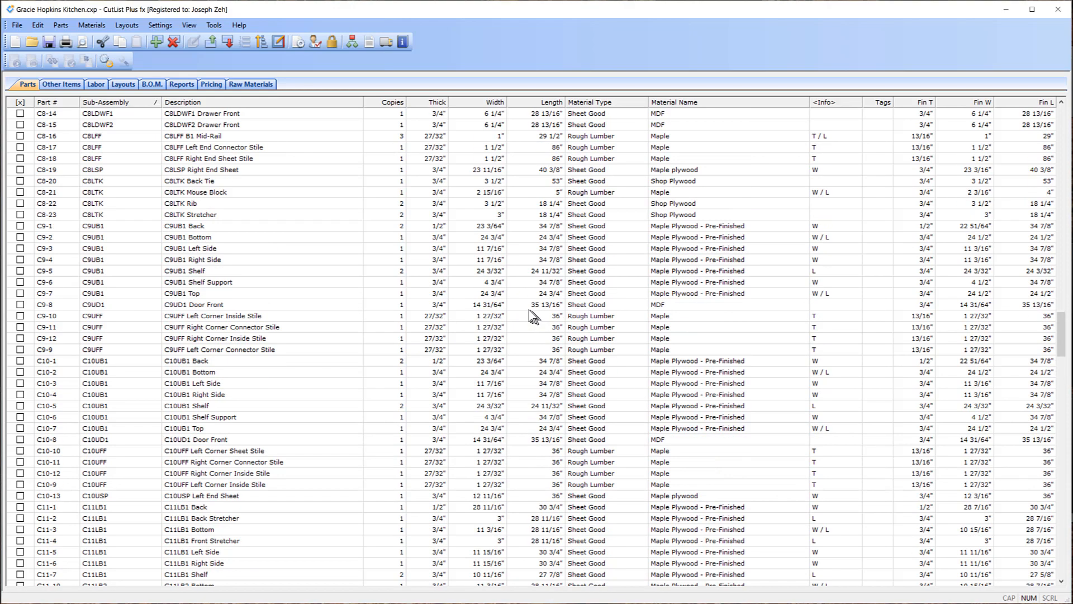
pyautogui.scroll(20, 532, 317)
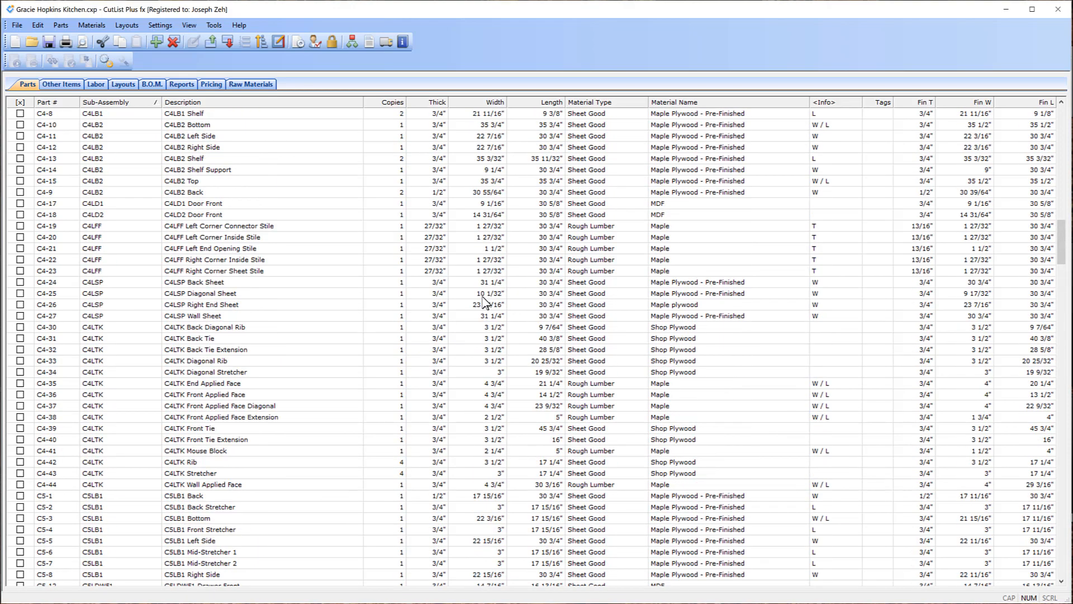
pyautogui.scroll(20, 484, 302)
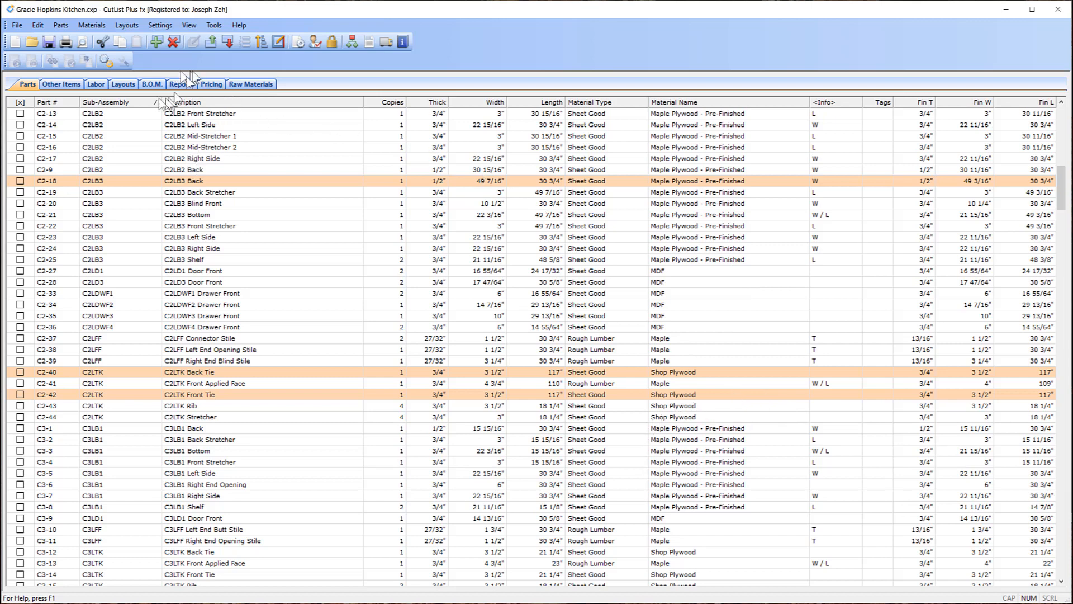
# Display the 3/4" pre-finished maple plywood layouts and scroll through the 24 sheet diagrams.
pyautogui.click(126, 86)
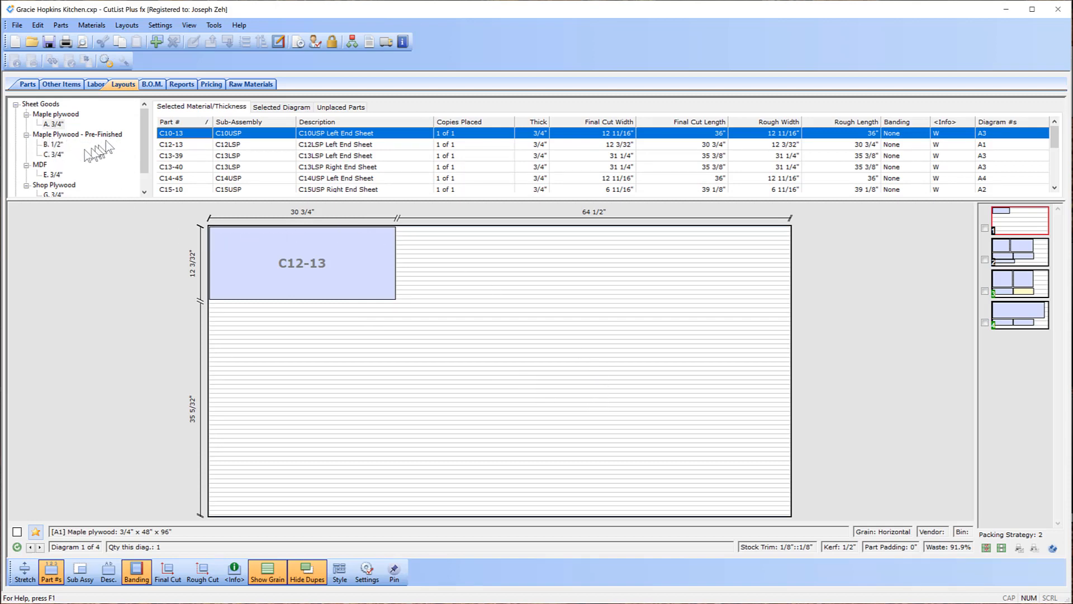
pyautogui.click(54, 155)
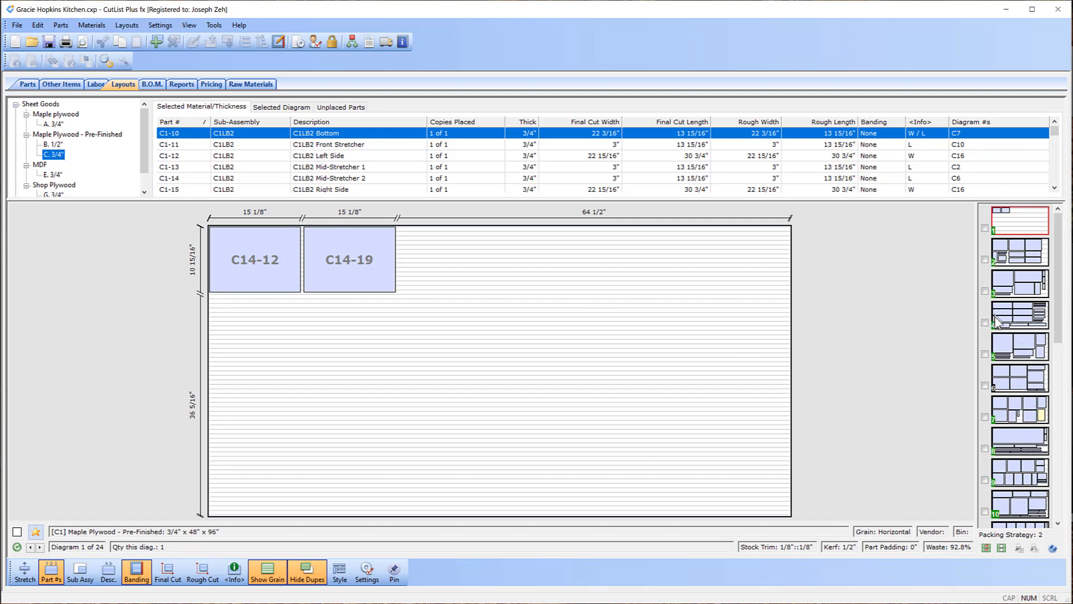
pyautogui.moveTo(1057, 309); pyautogui.dragTo(1058, 497)
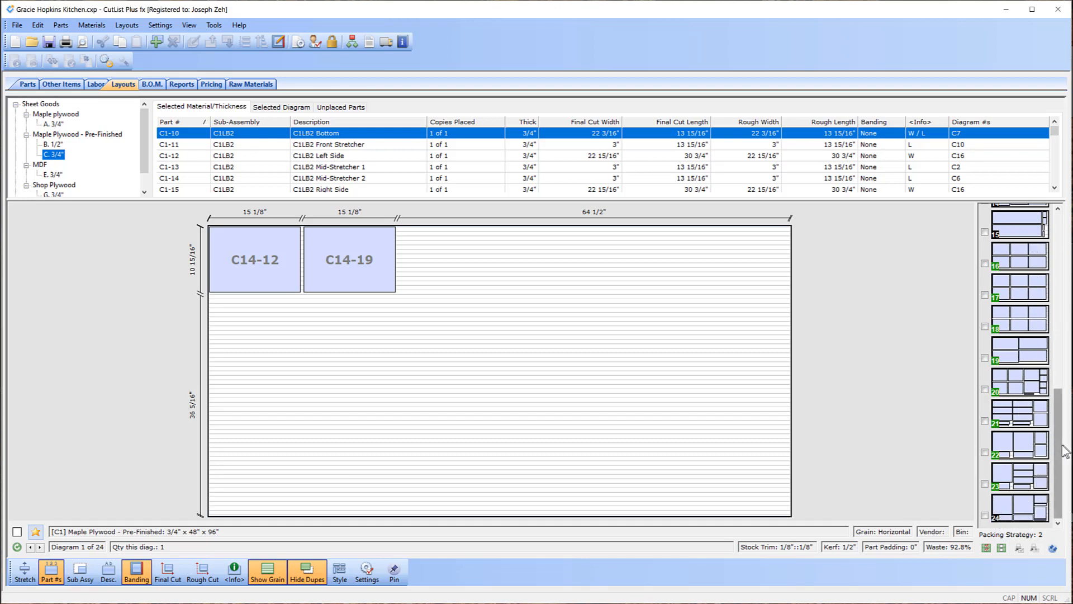
pyautogui.moveTo(1064, 452); pyautogui.dragTo(1064, 277)
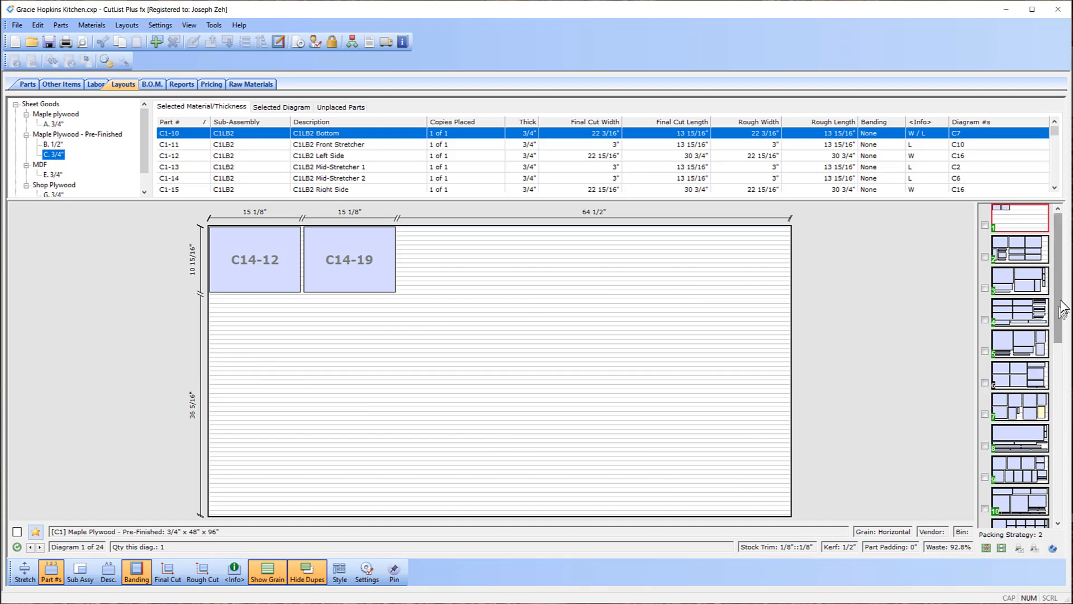
pyautogui.moveTo(1063, 308); pyautogui.dragTo(1061, 484)
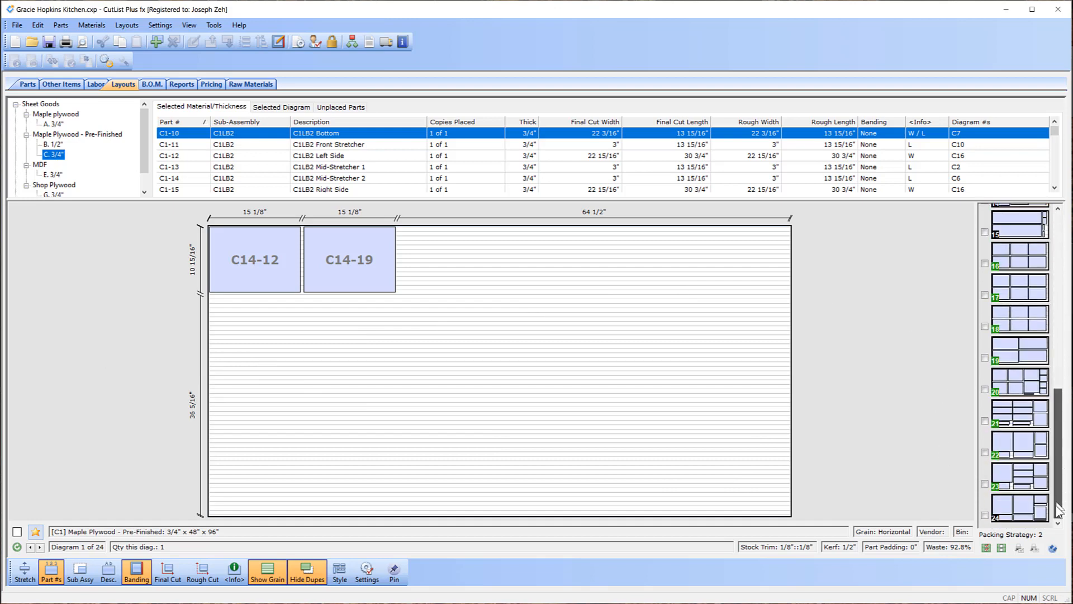
# View maple plywood sheet diagrams 24 and 11, then close CutList Plus fx.
pyautogui.click(1021, 510)
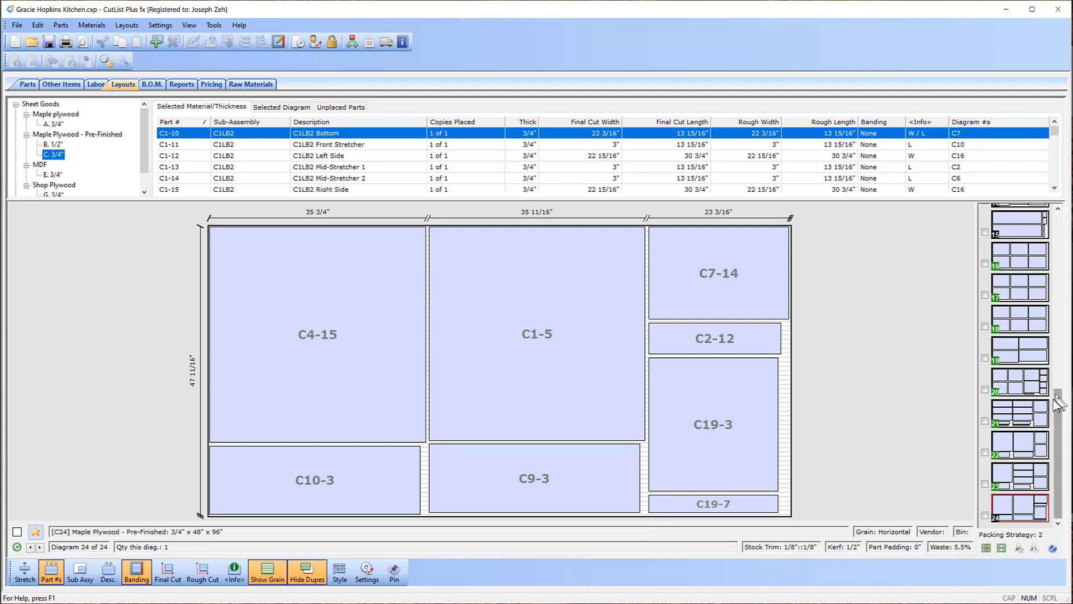
pyautogui.moveTo(1058, 401); pyautogui.dragTo(1058, 315)
pyautogui.click(1026, 308)
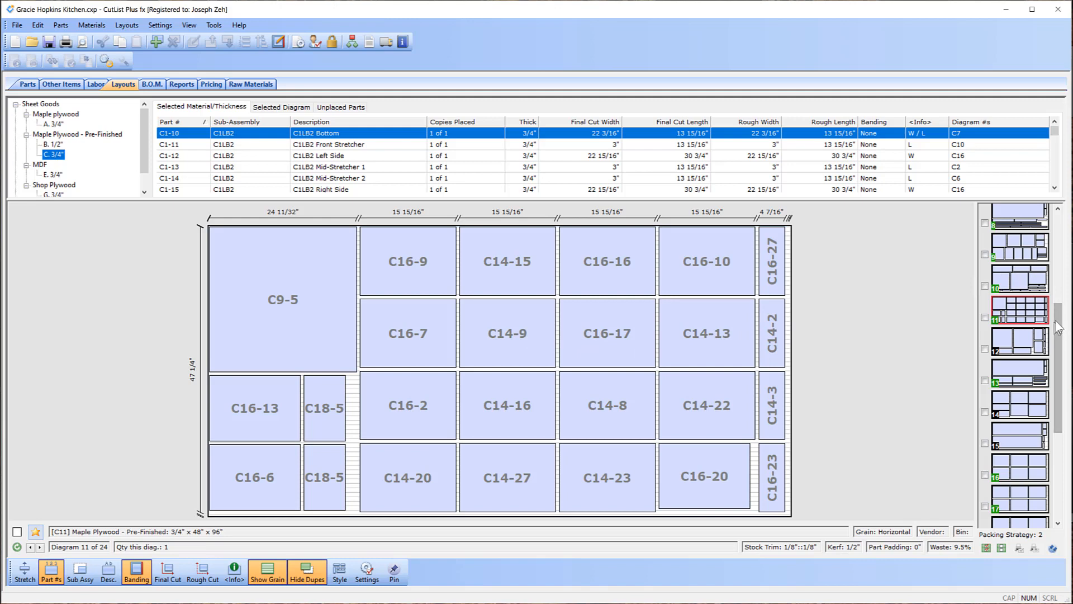
pyautogui.moveTo(1057, 327); pyautogui.dragTo(1048, 224)
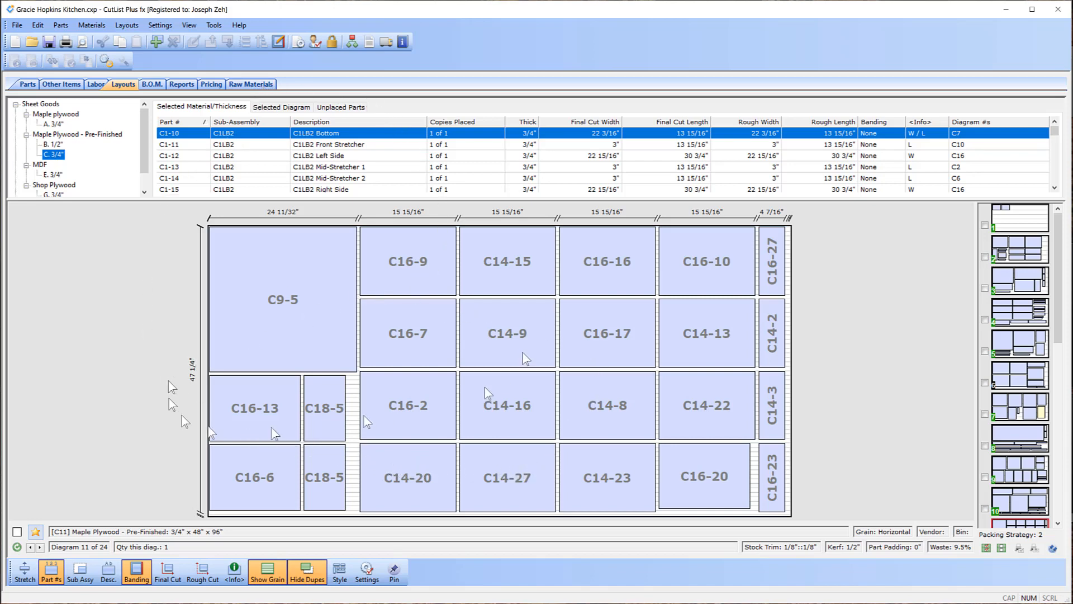
pyautogui.click(1061, 10)
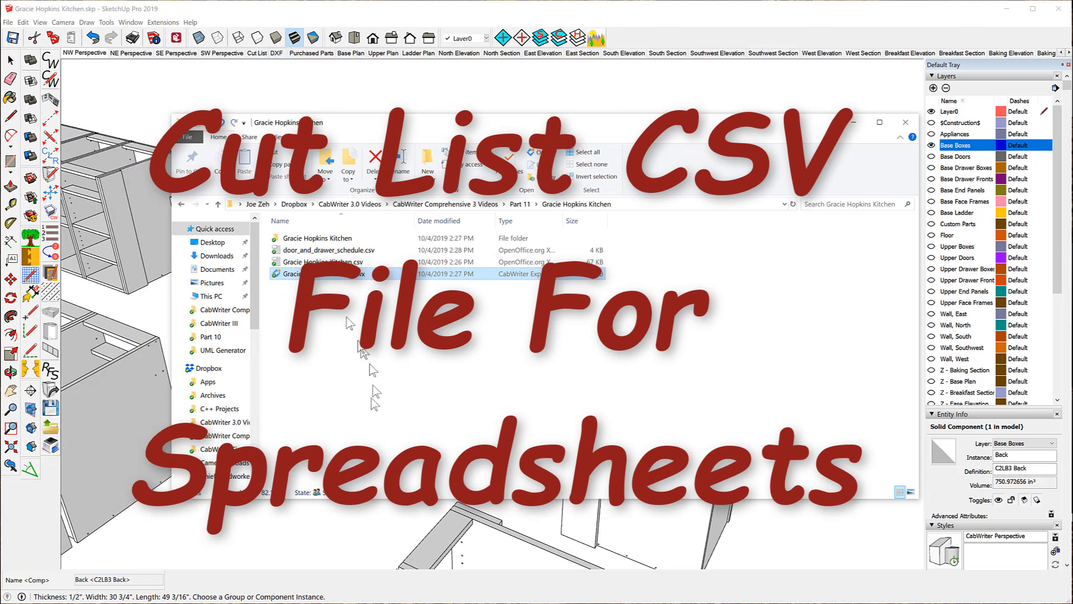
# Select the kitchen's .csv parts list in the project folder.
pyautogui.click(305, 263)
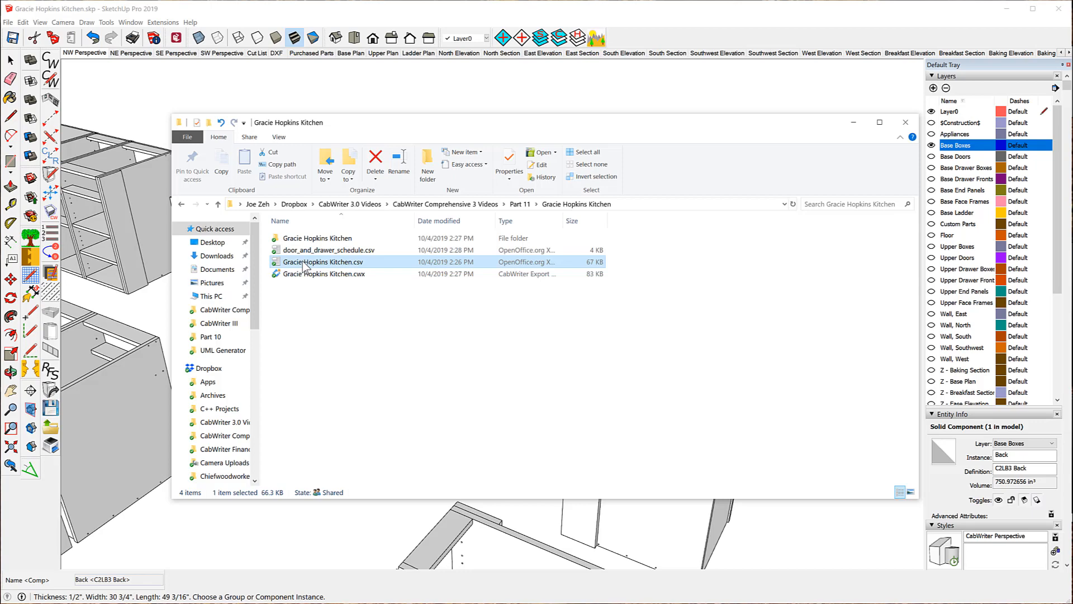
# Open the kitchen parts CSV in OpenOffice Calc with comma as the separator.
pyautogui.doubleClick(305, 263)
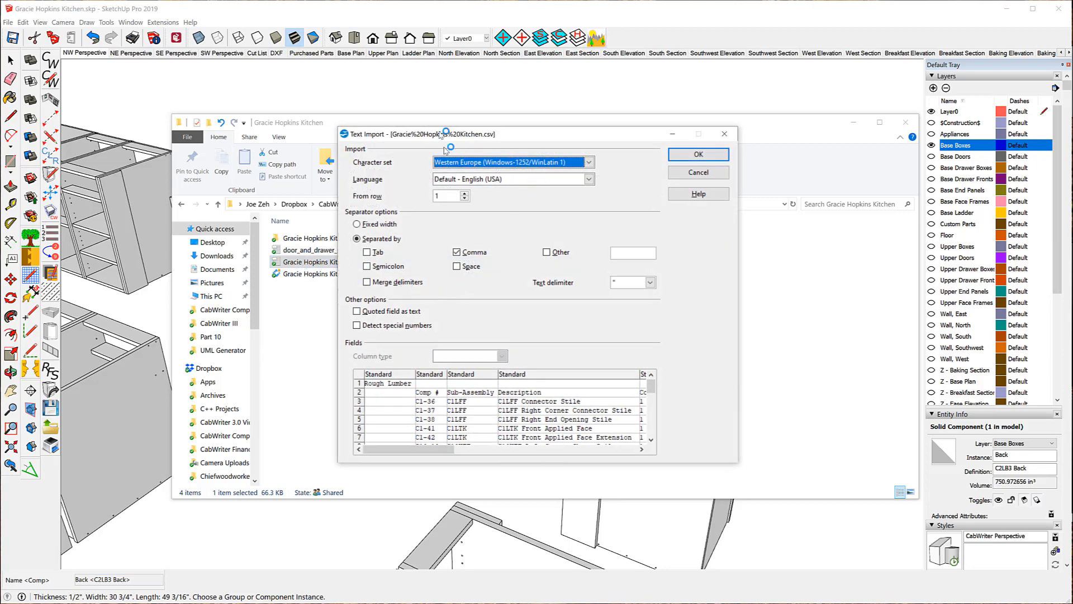
pyautogui.click(679, 156)
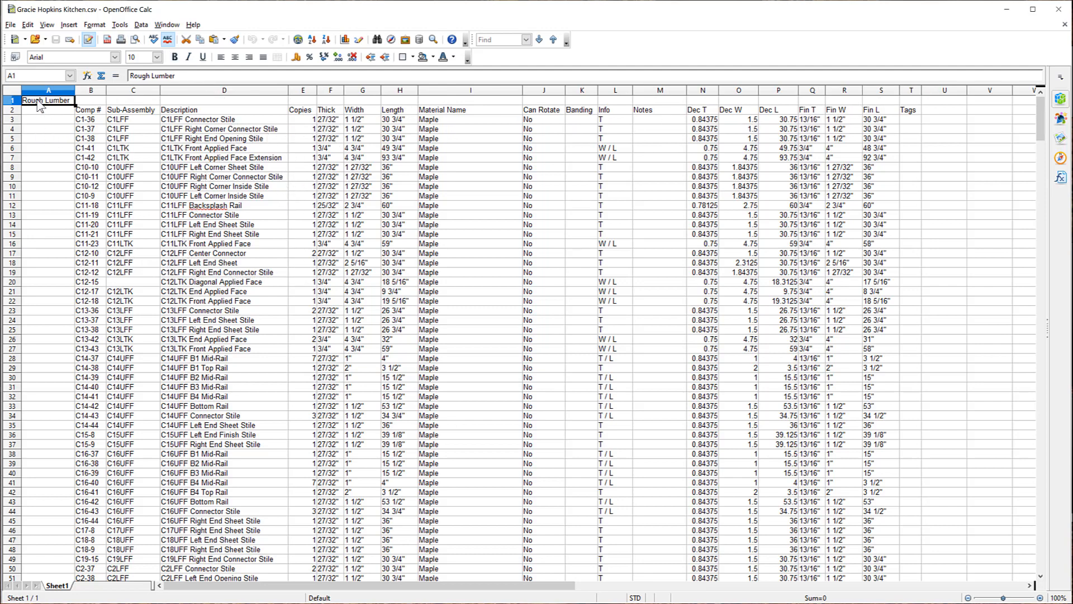
pyautogui.scroll(-14, 268, 257)
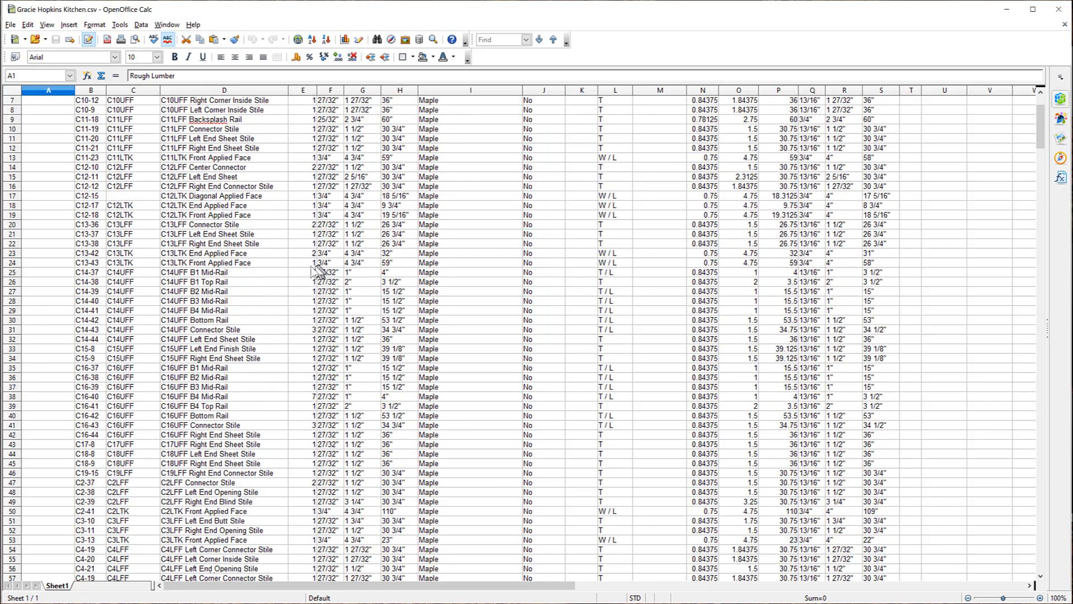
pyautogui.scroll(-6, 267, 261)
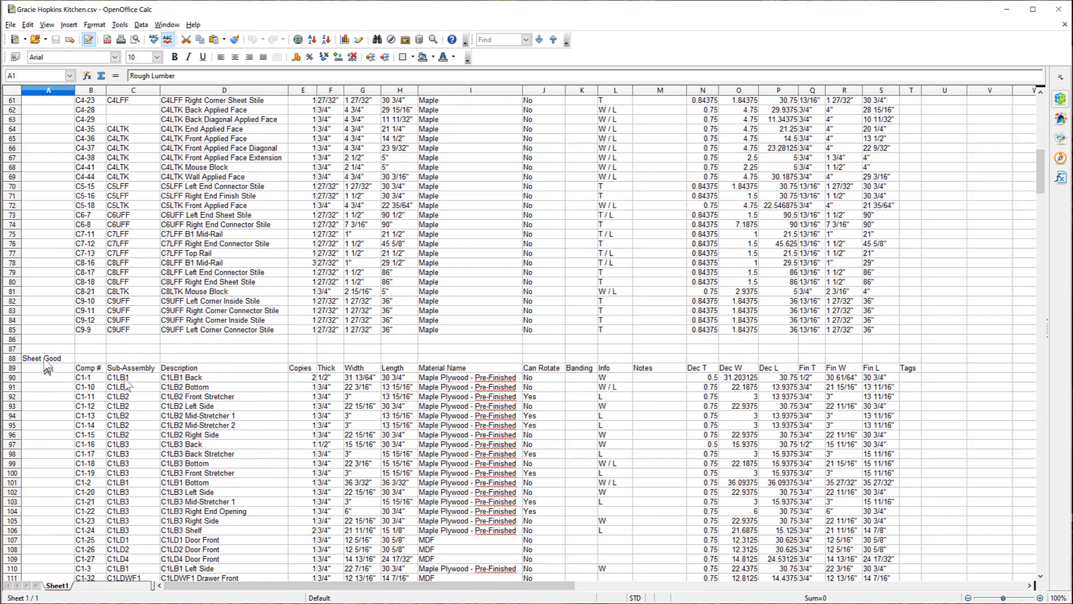
pyautogui.scroll(-20, 294, 394)
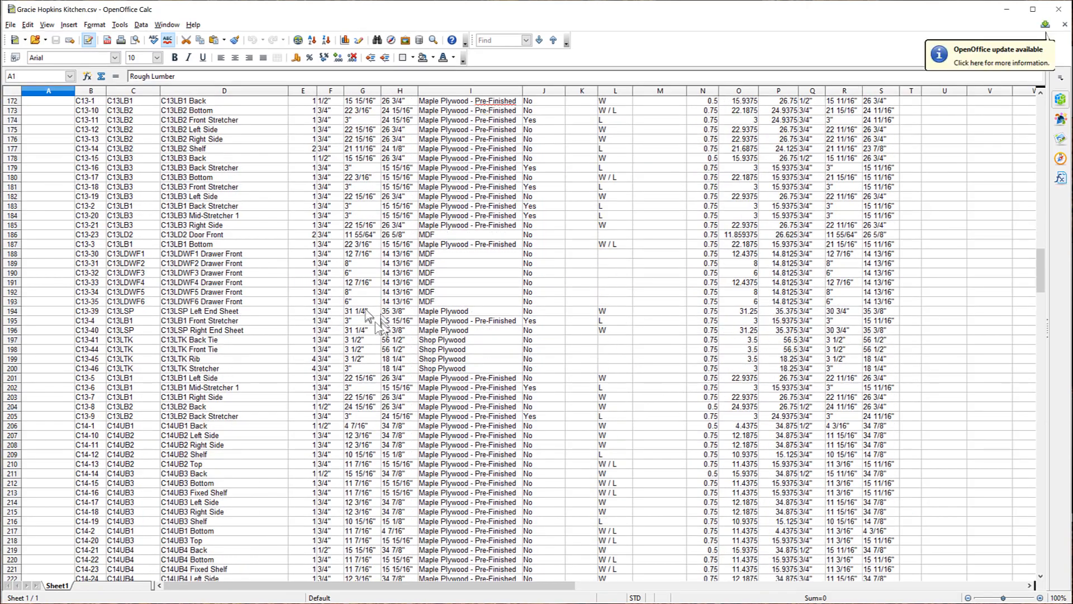
pyautogui.scroll(-20, 366, 310)
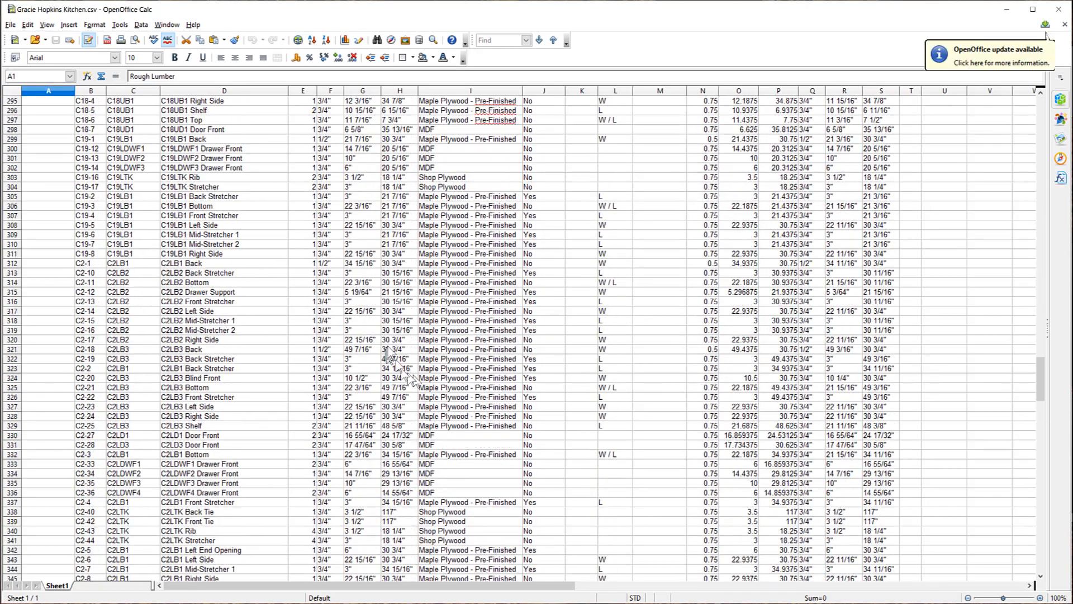
pyautogui.scroll(-20, 389, 355)
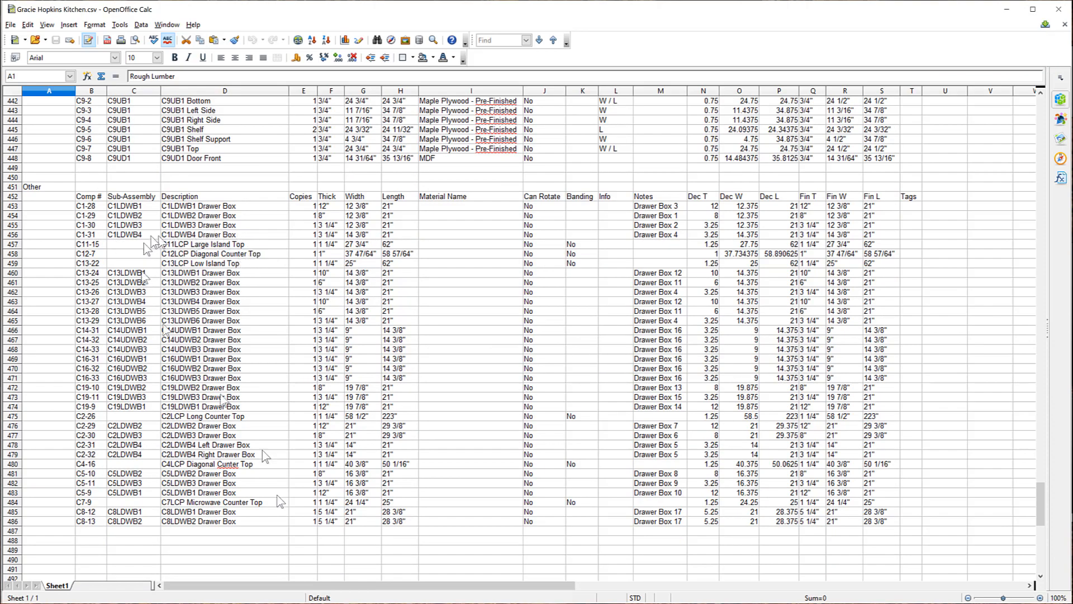
pyautogui.scroll(13, 442, 369)
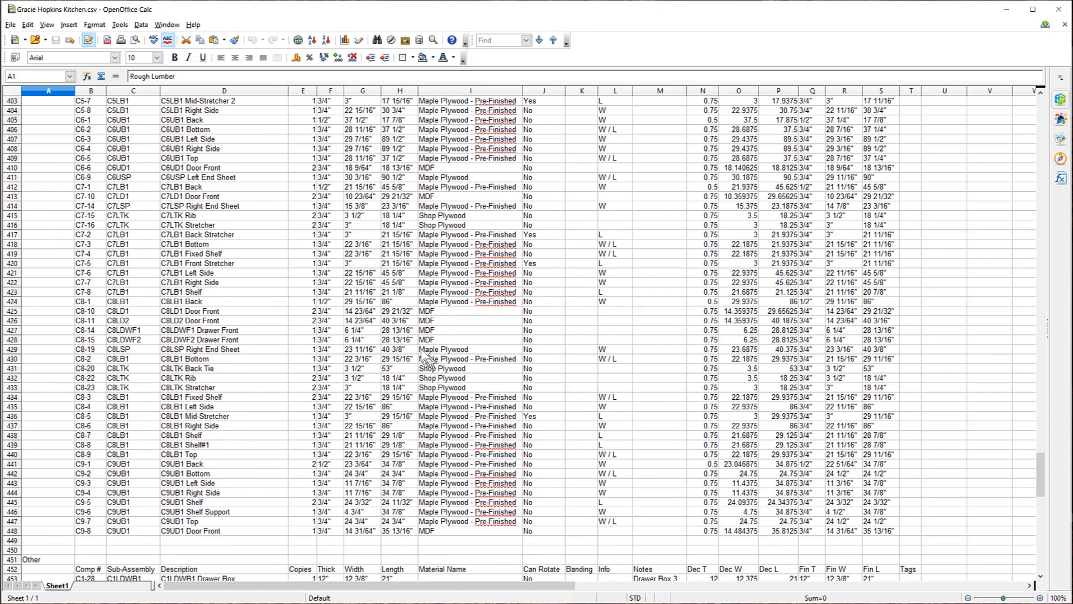
pyautogui.scroll(20, 428, 358)
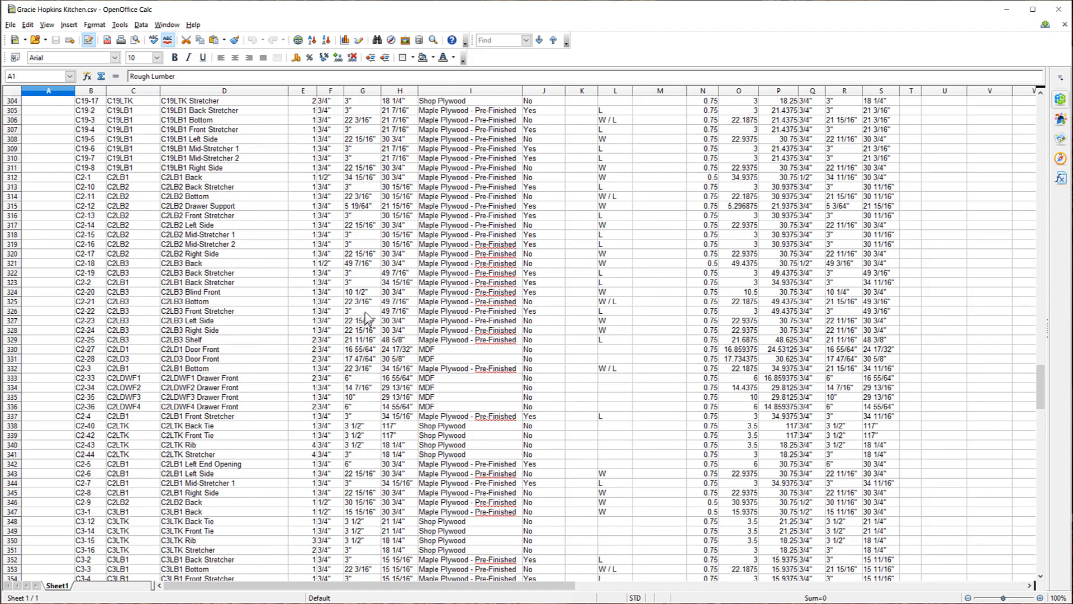
pyautogui.scroll(20, 369, 317)
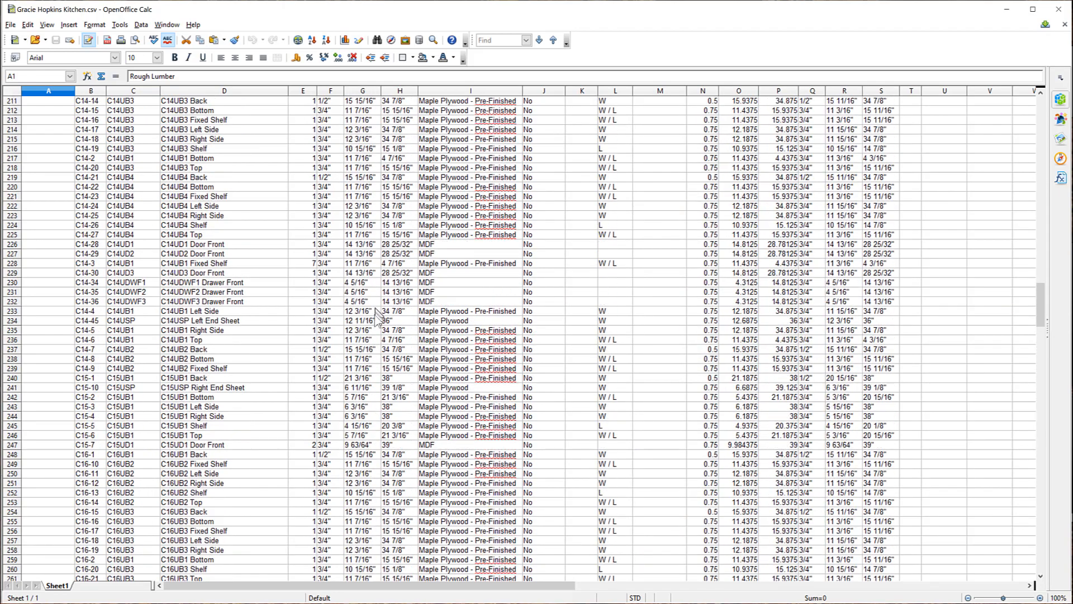
pyautogui.scroll(20, 375, 313)
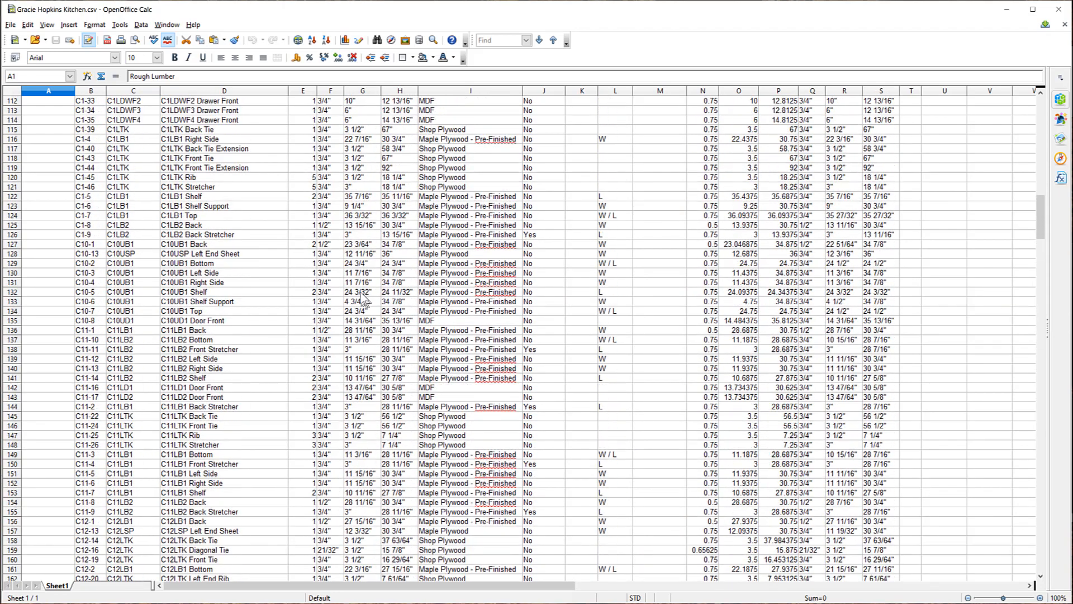
pyautogui.scroll(8, 363, 296)
pyautogui.scroll(7, 360, 296)
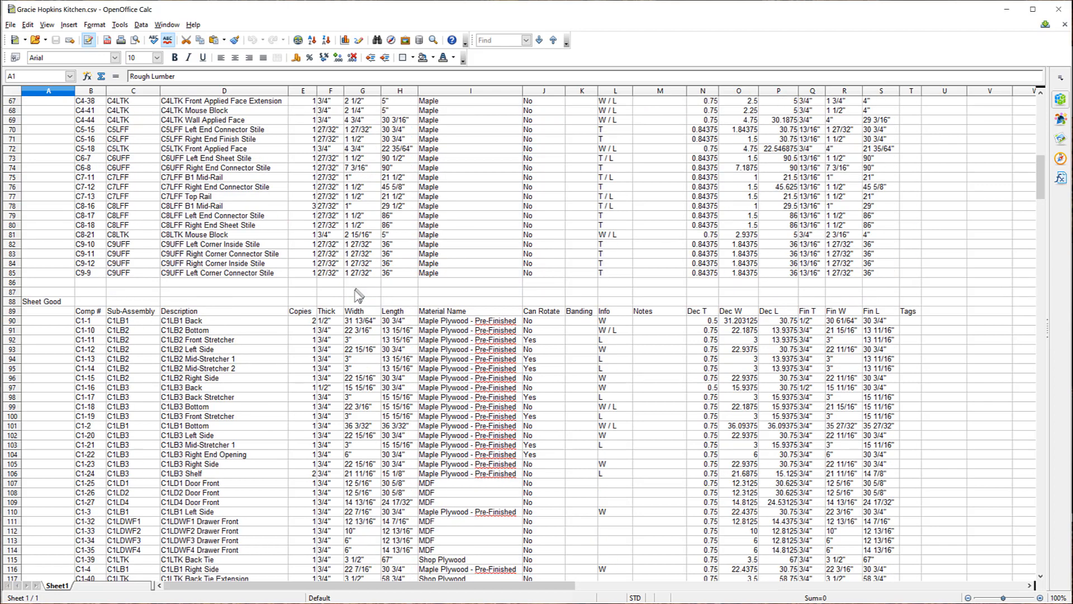
pyautogui.scroll(-5, 357, 297)
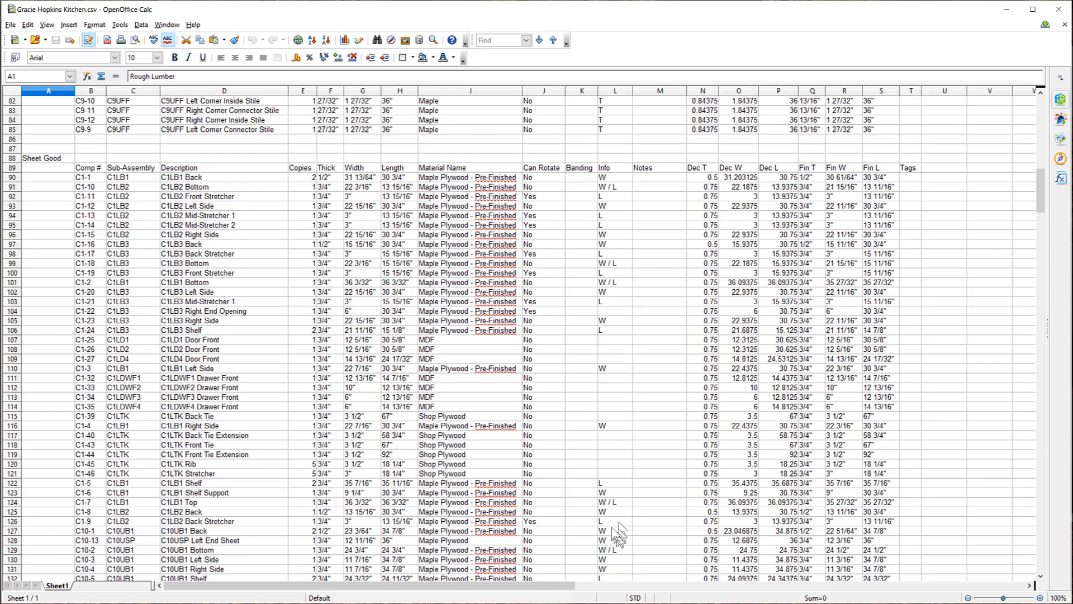
pyautogui.scroll(-5, 615, 509)
pyautogui.scroll(-15, 612, 485)
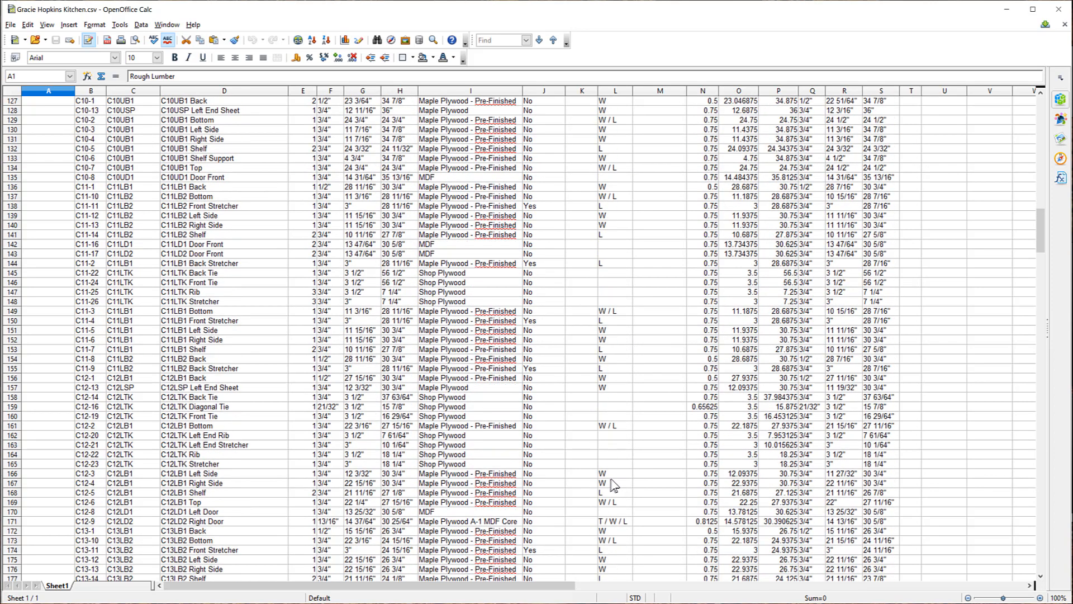
pyautogui.scroll(19, 638, 320)
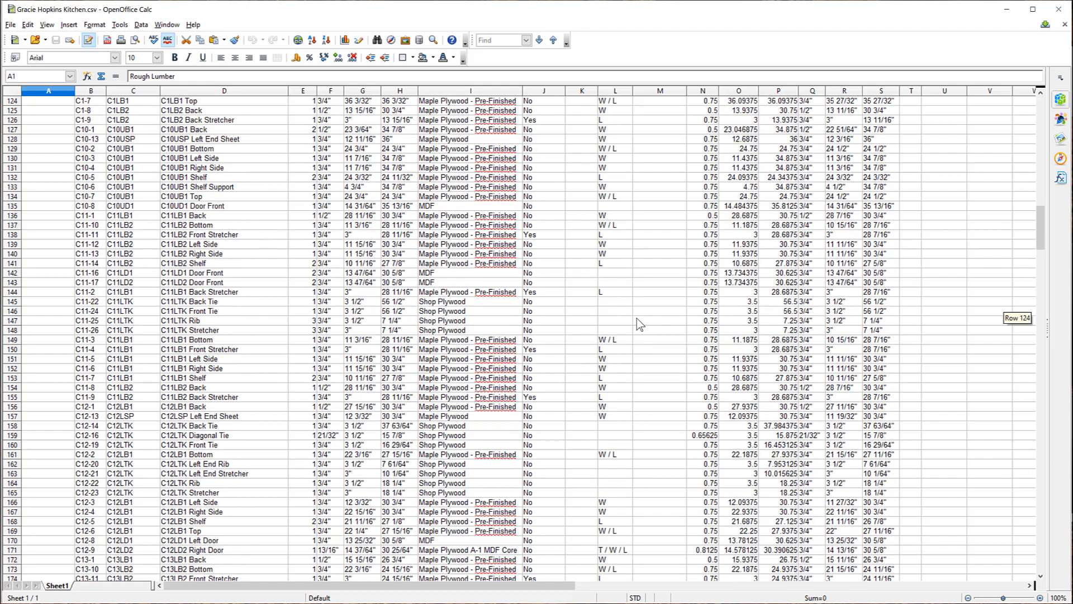
pyautogui.scroll(10, 637, 313)
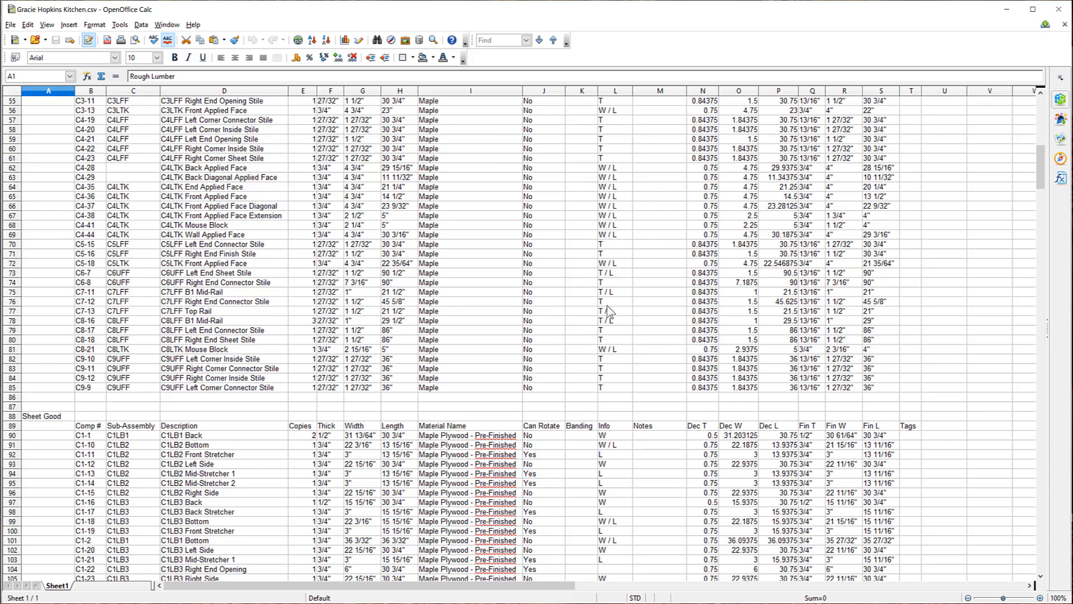
pyautogui.scroll(-5, 615, 447)
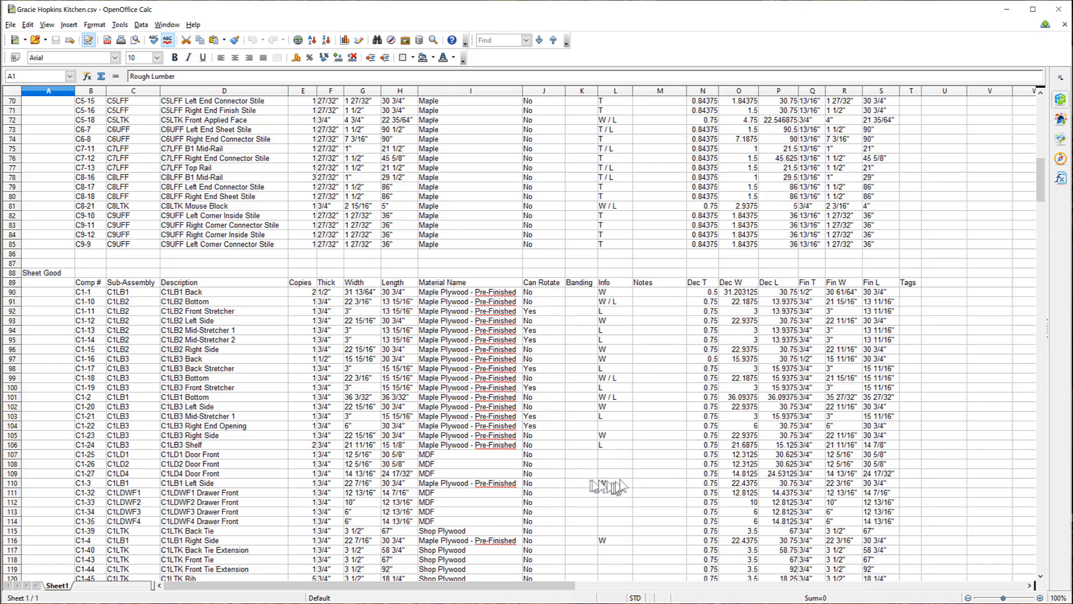
pyautogui.click(595, 457)
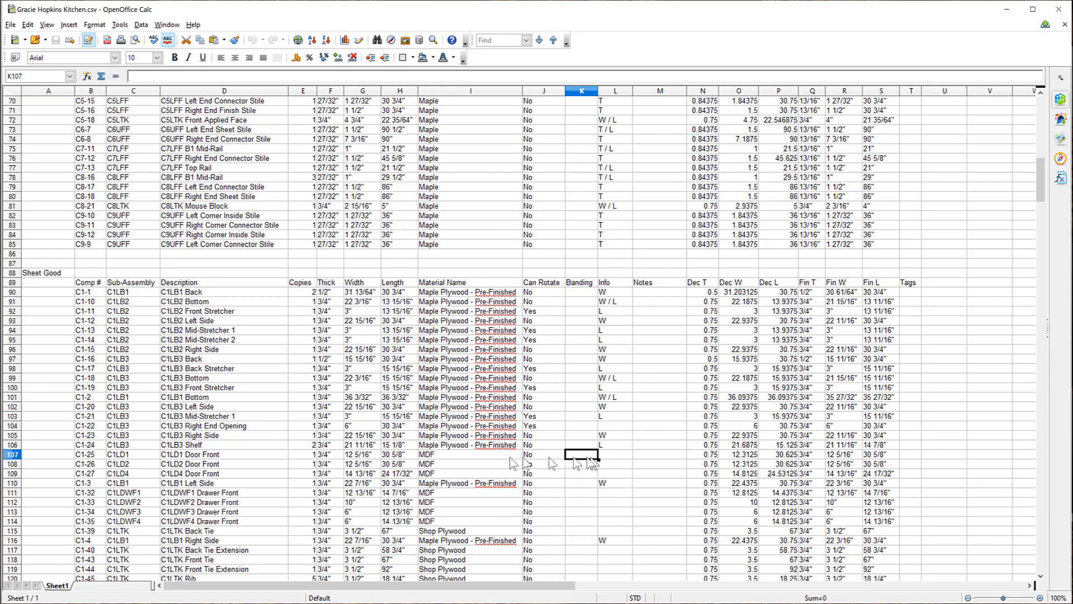
pyautogui.click(13, 455)
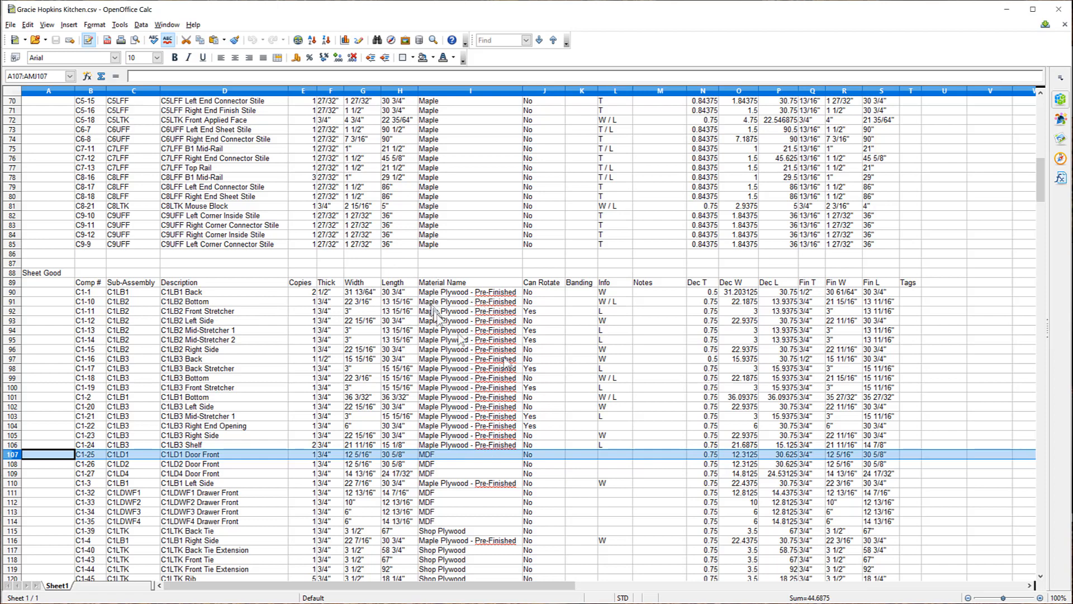
pyautogui.click(576, 380)
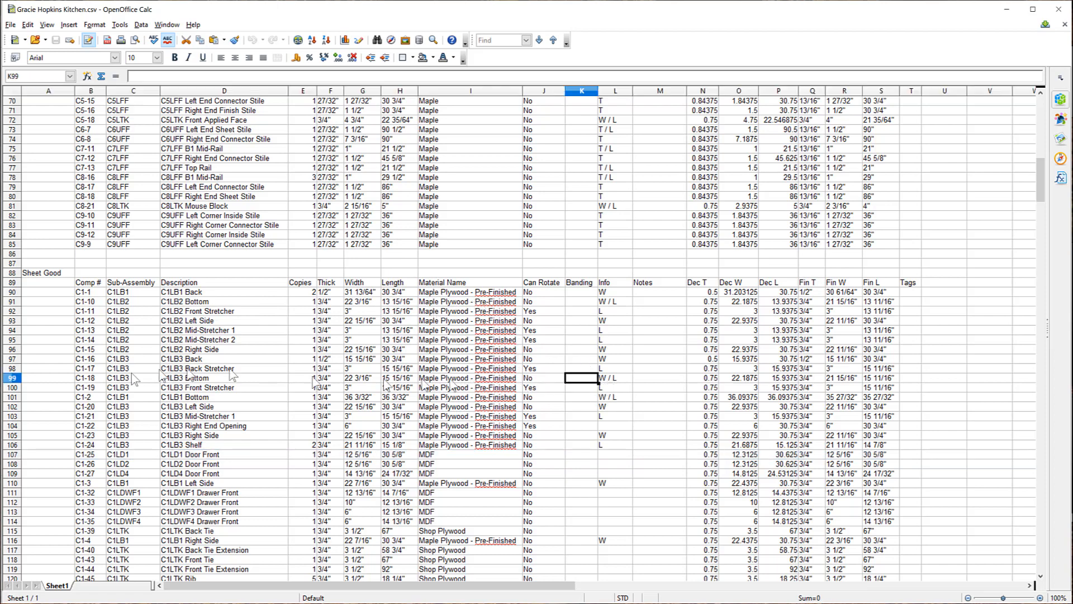
pyautogui.click(12, 379)
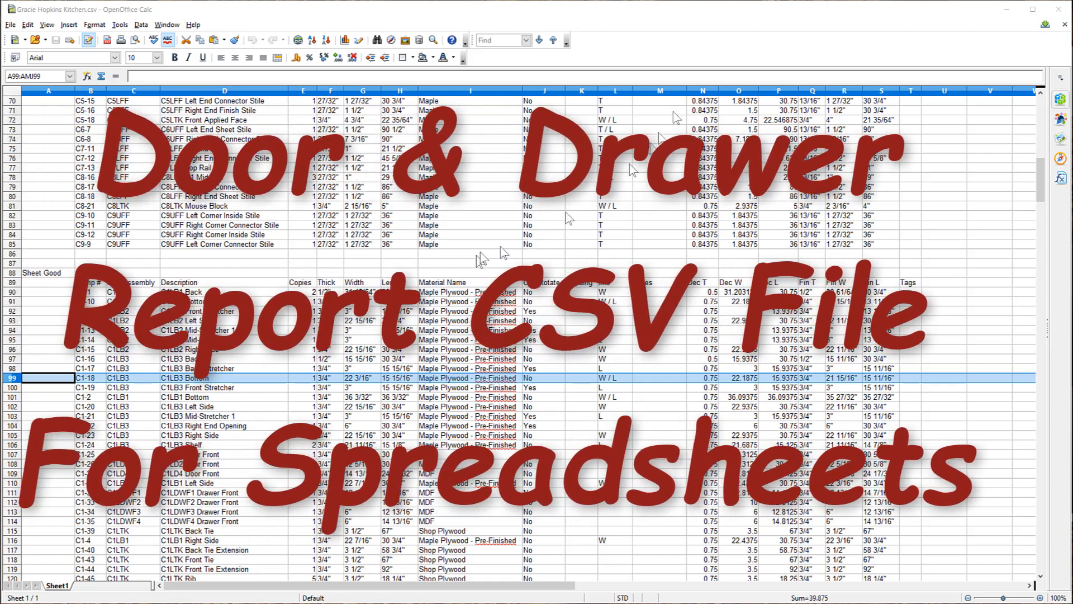
# Close the kitchen cut list and open door_and_drawer_schedule.csv in Calc as comma-separated.
pyautogui.click(1057, 9)
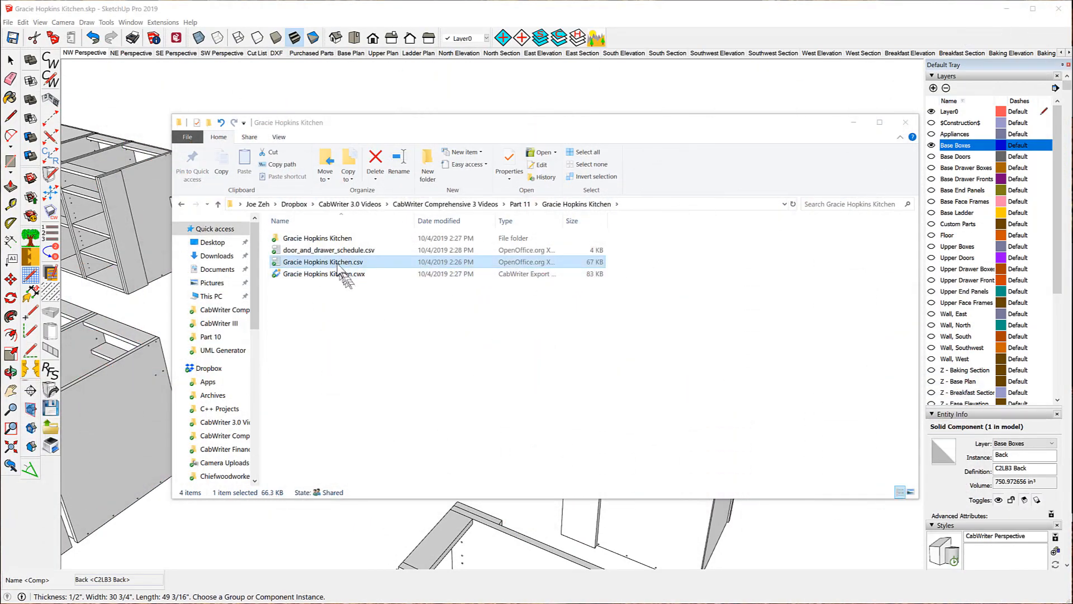
pyautogui.doubleClick(338, 251)
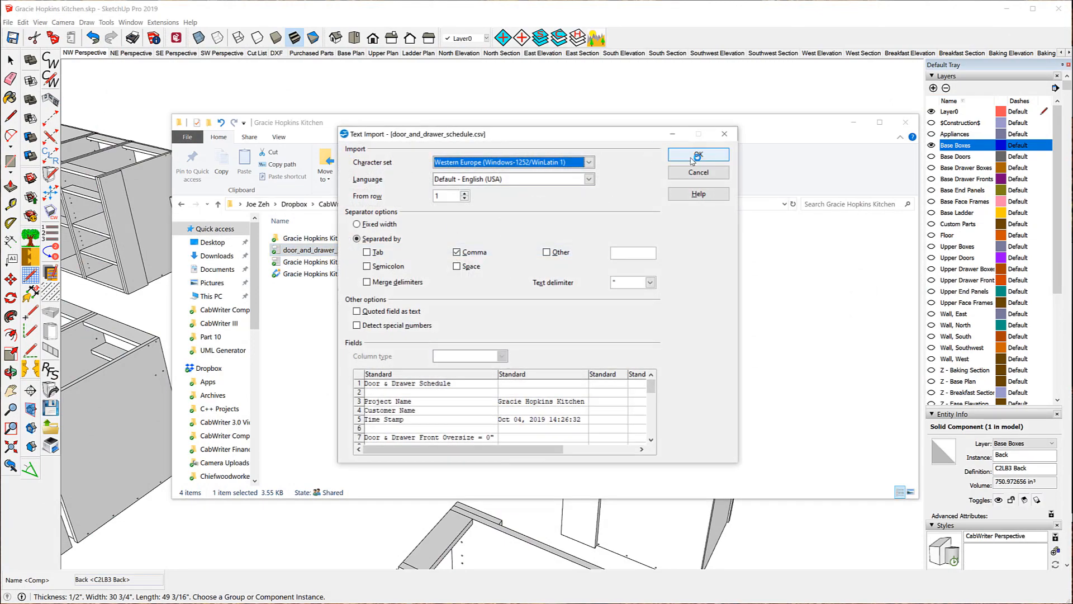
pyautogui.click(693, 159)
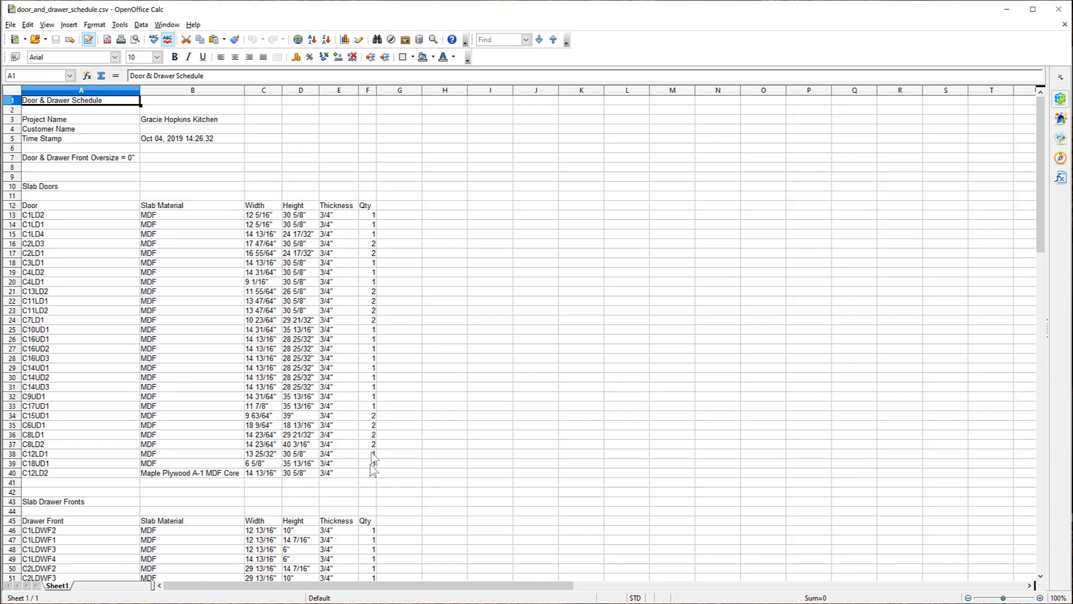
pyautogui.scroll(-9, 334, 292)
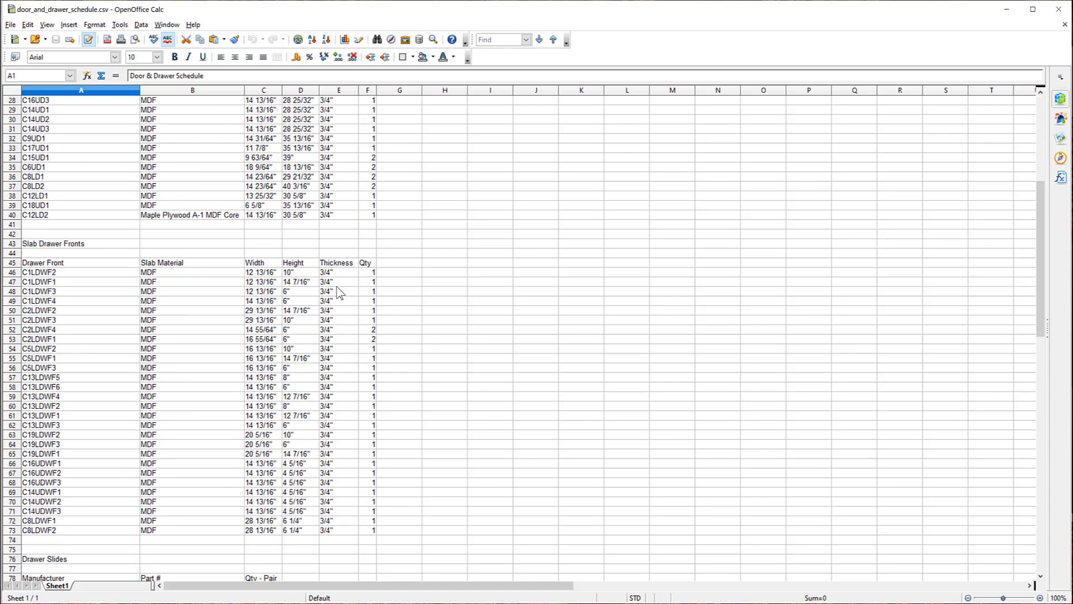
pyautogui.scroll(-2, 338, 292)
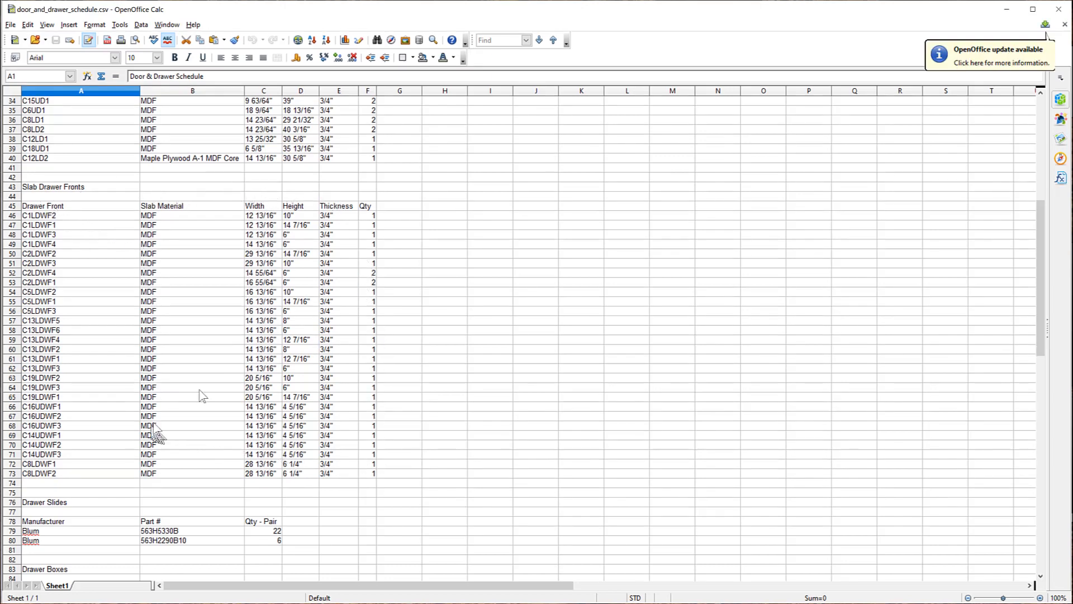
pyautogui.scroll(-7, 285, 259)
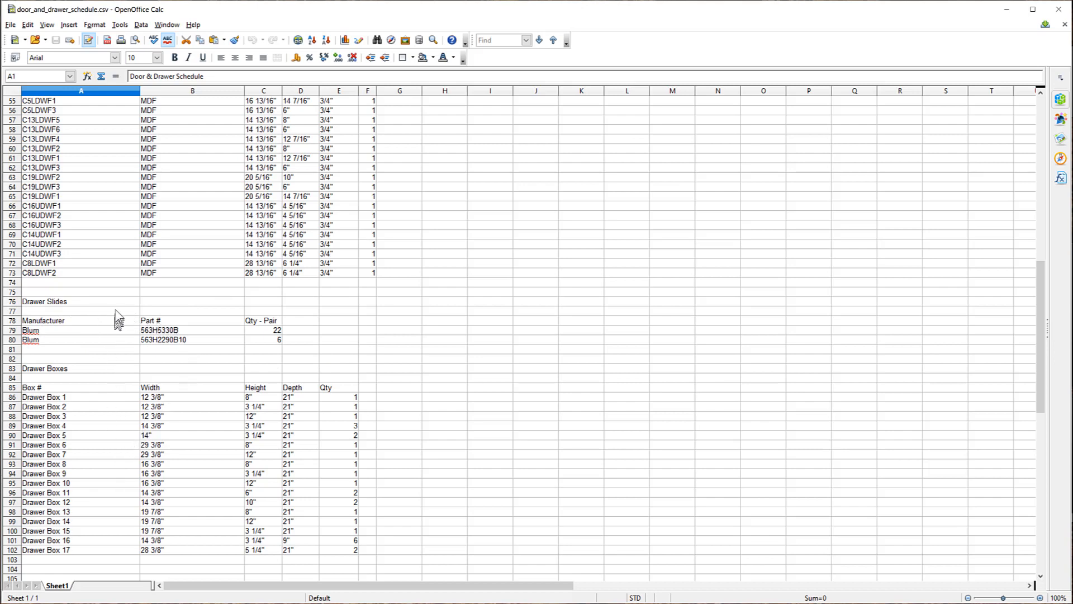
pyautogui.scroll(-3, 117, 318)
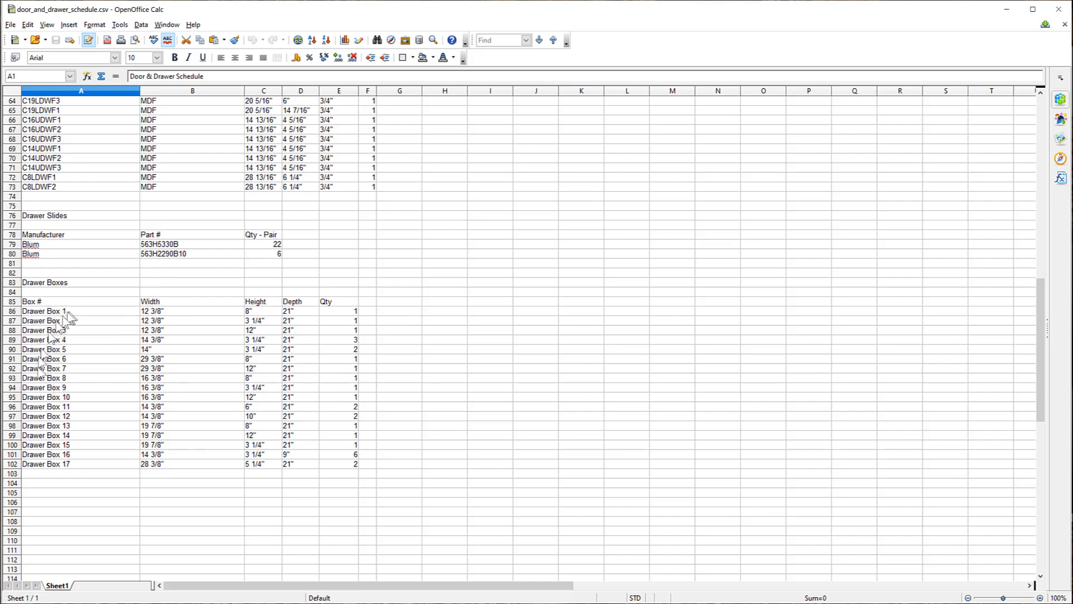
pyautogui.click(49, 361)
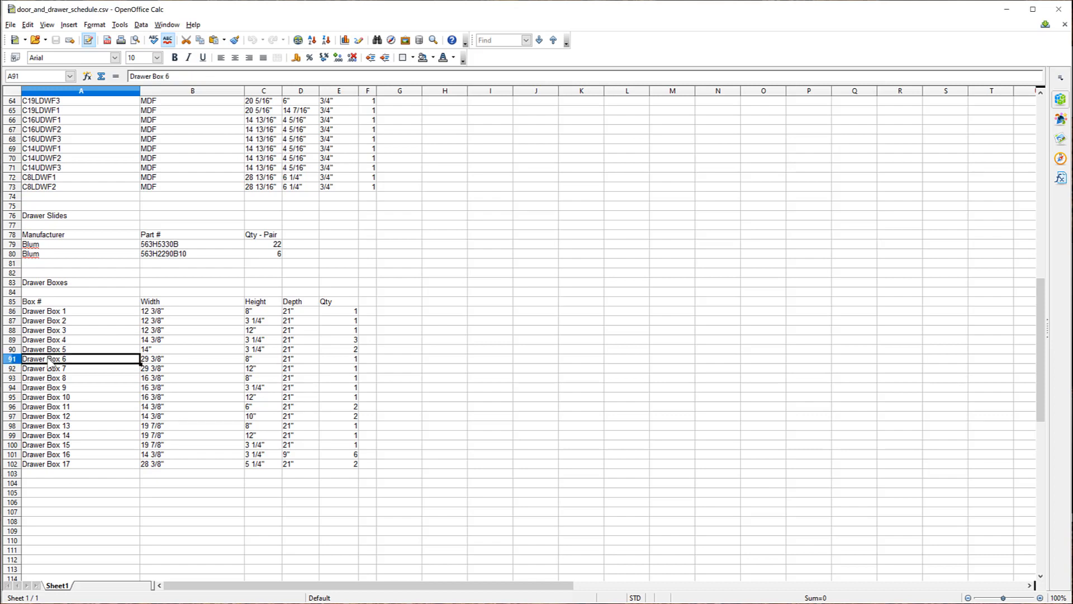
pyautogui.click(73, 454)
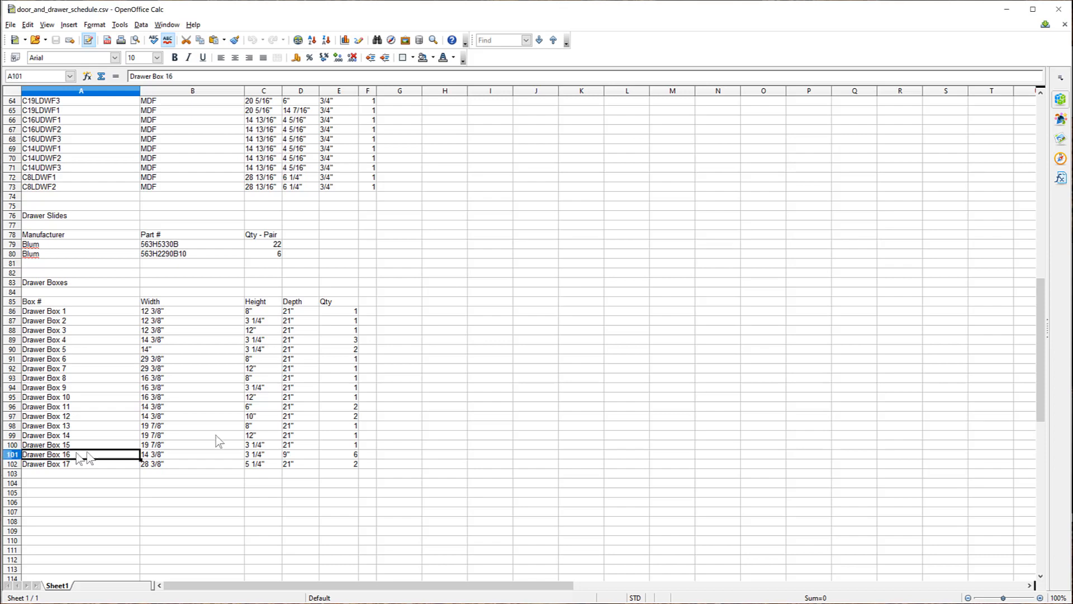
pyautogui.click(357, 456)
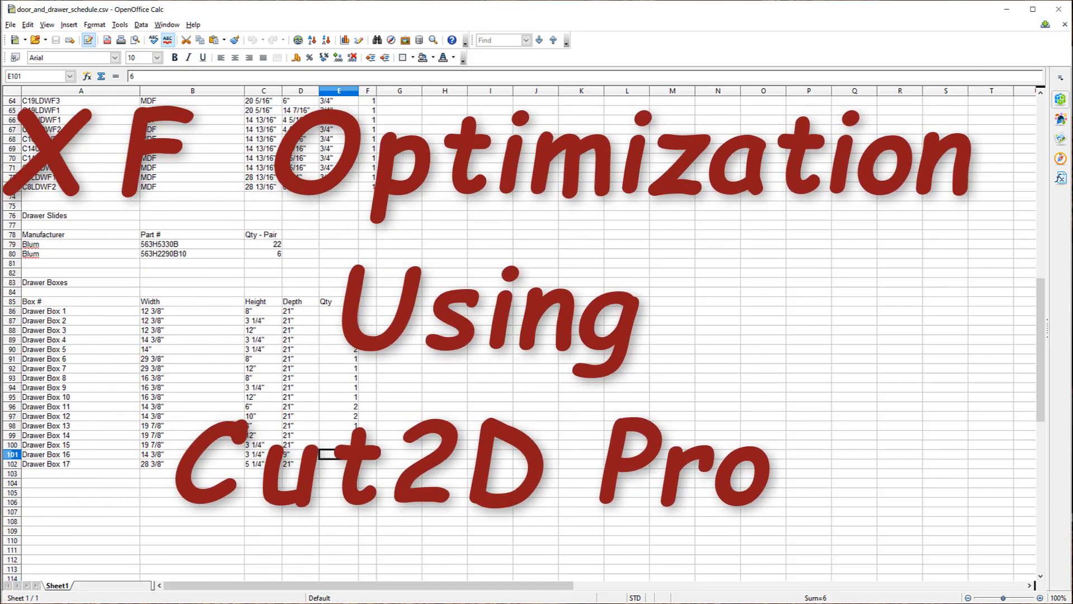
# Close the door and drawer schedule in OpenOffice Calc.
pyautogui.click(1062, 9)
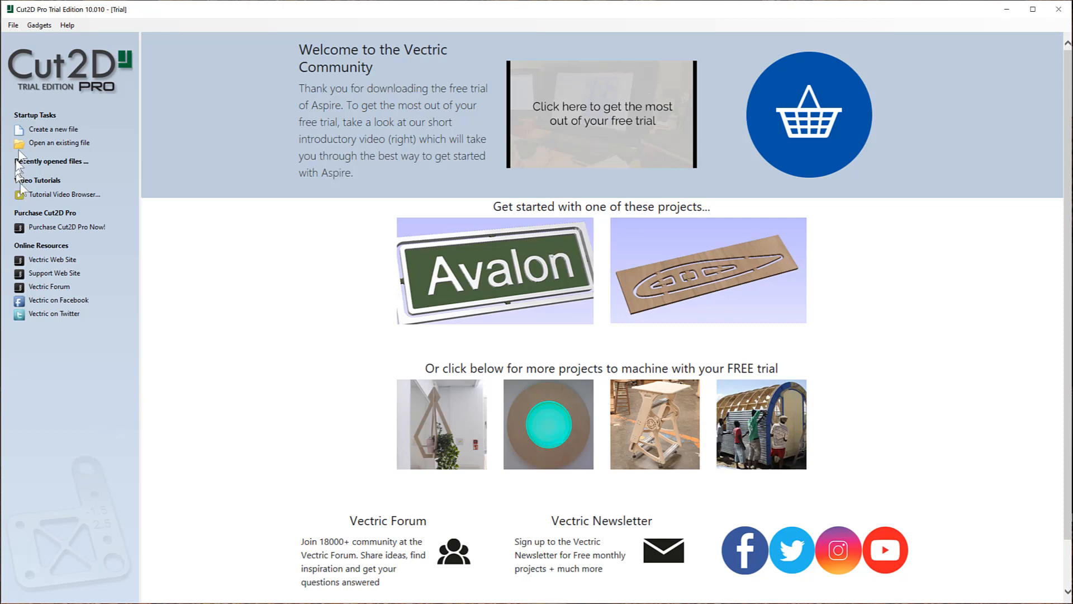
# Create a new single-sided Cut2D Pro job of 96 x 48 x 0.75 inches.
pyautogui.click(38, 132)
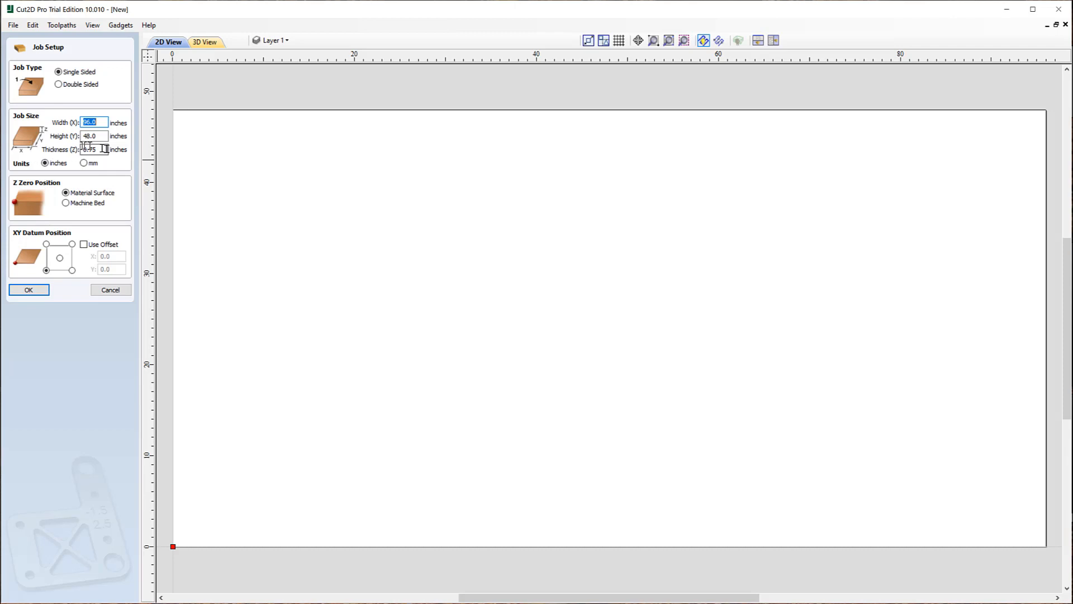
pyautogui.click(27, 291)
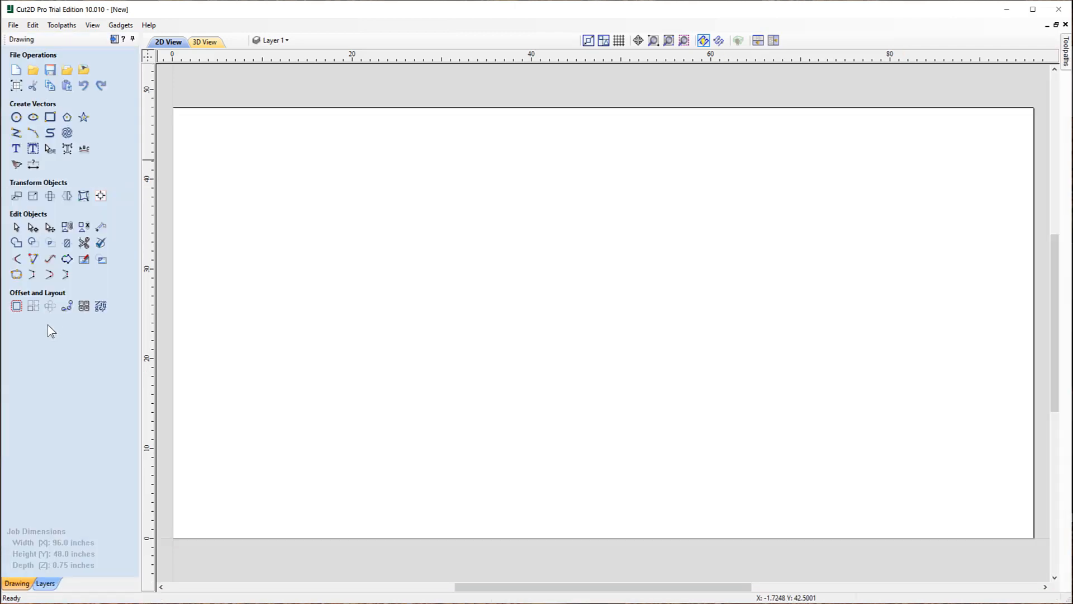
# Import the vectors from 0.75in_Maple Plywood - Pre-Finished.dxf into the job.
pyautogui.click(67, 71)
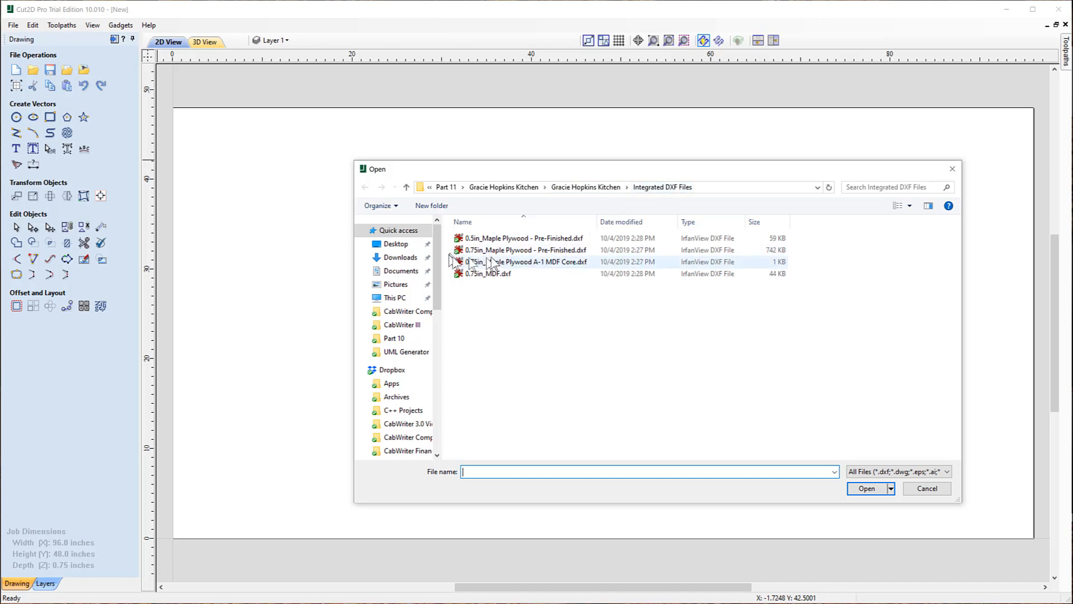
pyautogui.click(570, 250)
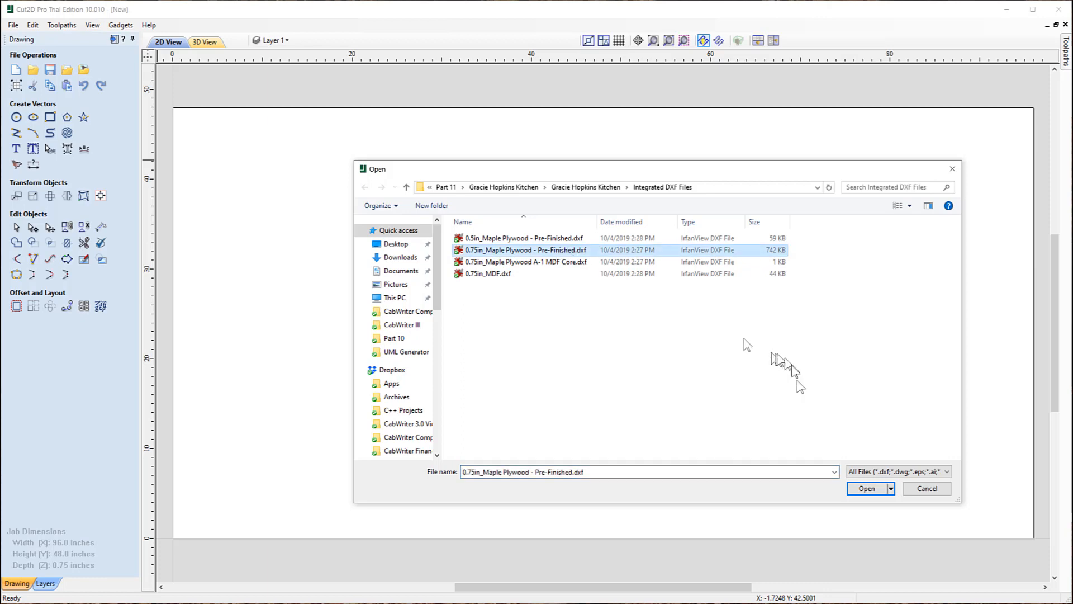
pyautogui.click(867, 489)
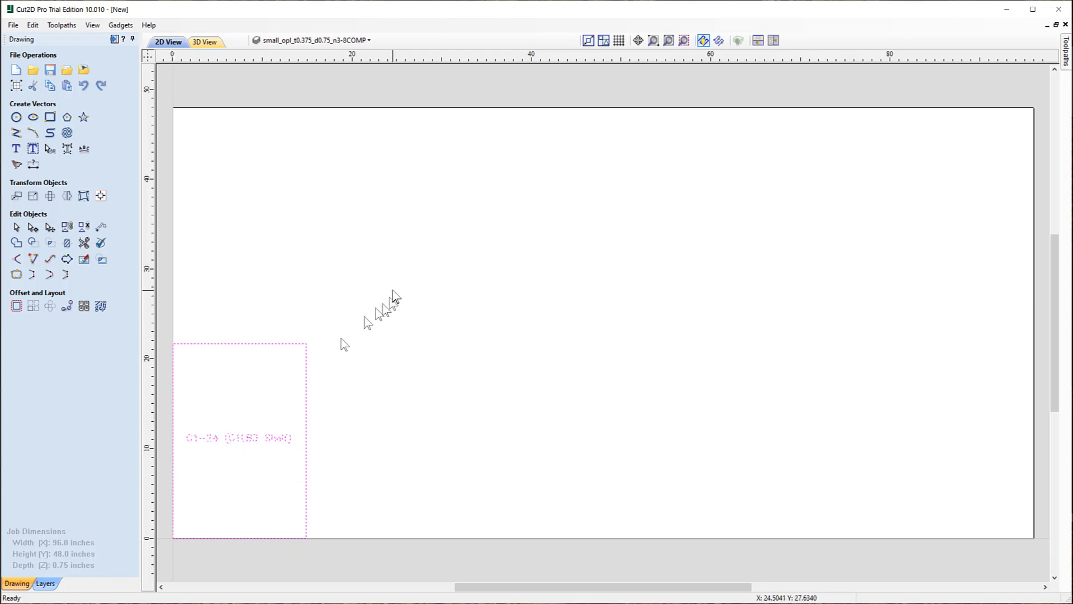
# Inspect the long row of imported parts, then open Nest Parts (0.375-inch tool, 0.125 clearance, 0.25 border gap).
pyautogui.scroll(-10, 286, 274)
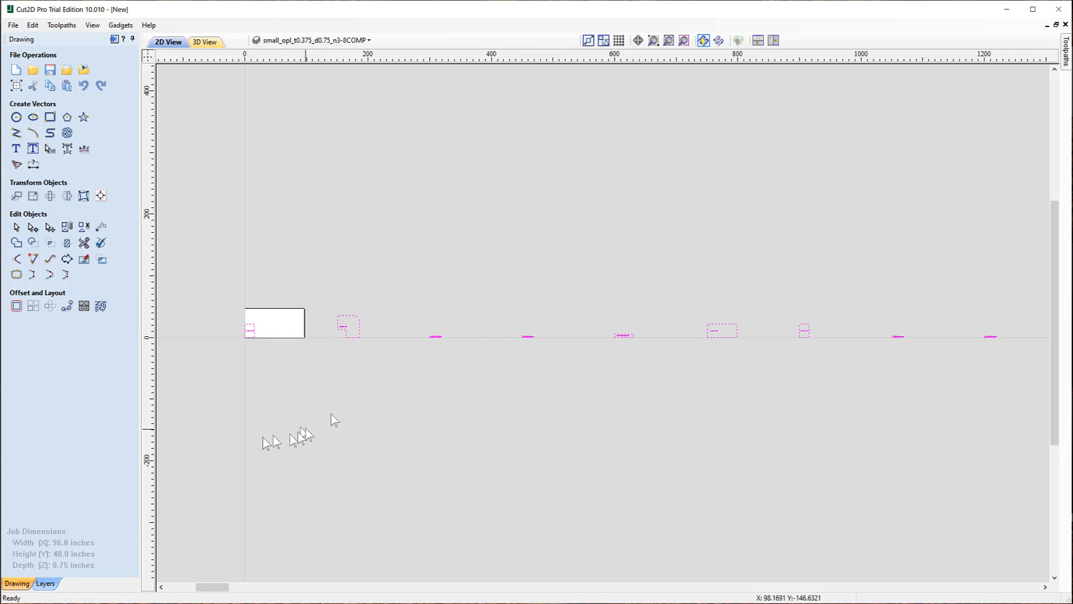
pyautogui.scroll(-3, 277, 407)
pyautogui.scroll(-2, 318, 445)
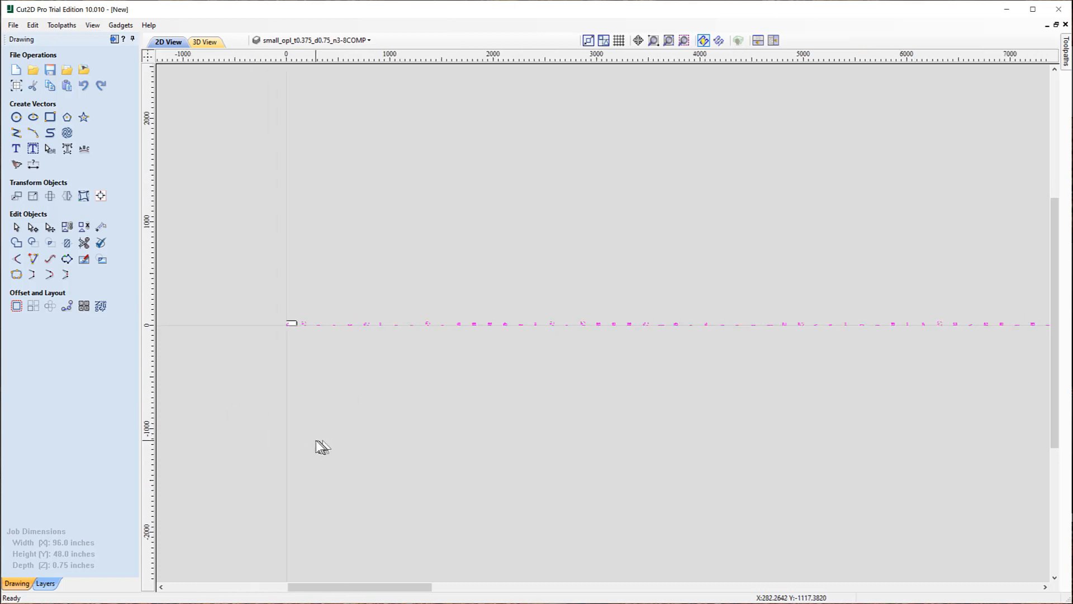
pyautogui.scroll(2, 724, 358)
pyautogui.scroll(8, 727, 339)
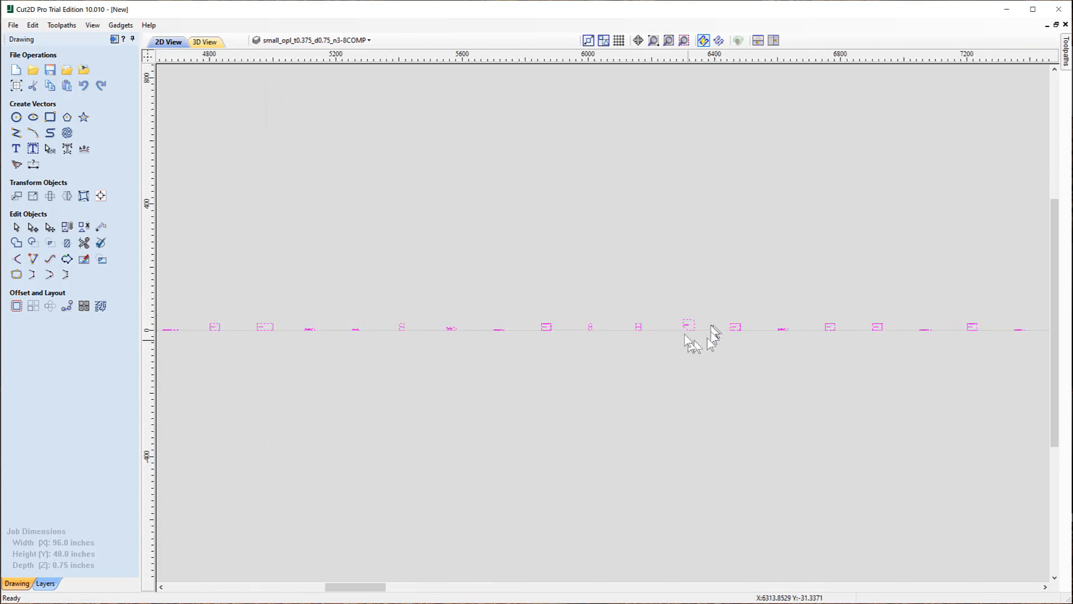
pyautogui.scroll(2, 685, 350)
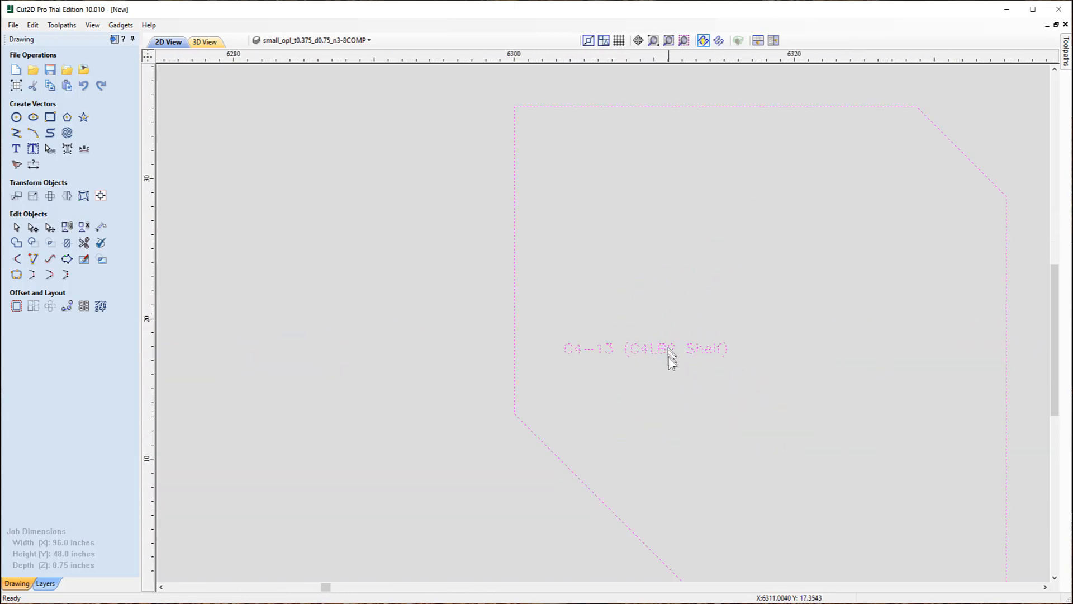
pyautogui.scroll(1, 615, 366)
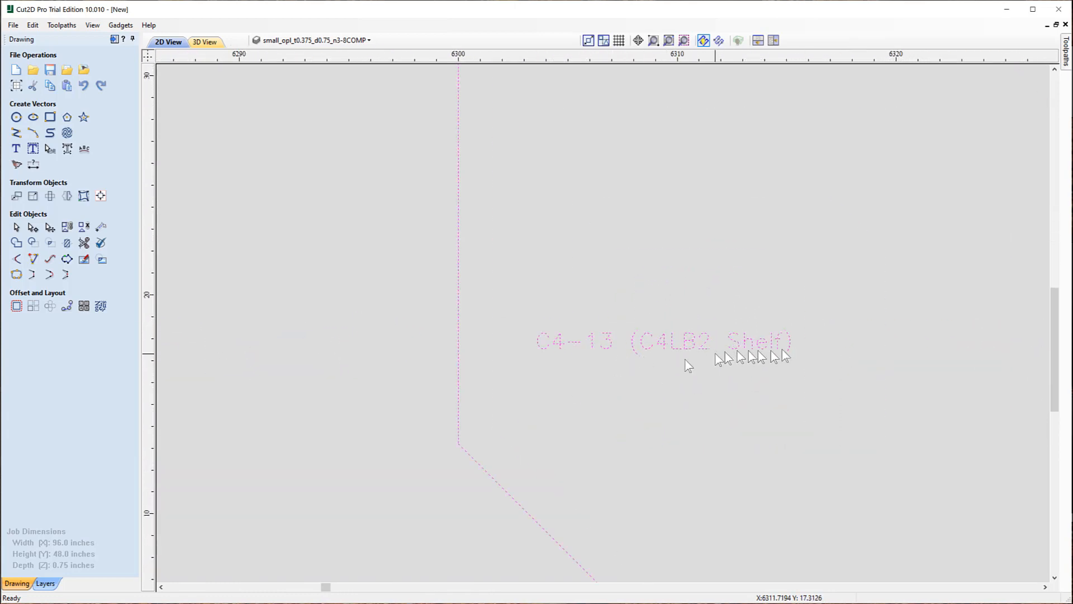
pyautogui.scroll(-1, 497, 263)
pyautogui.scroll(-10, 497, 263)
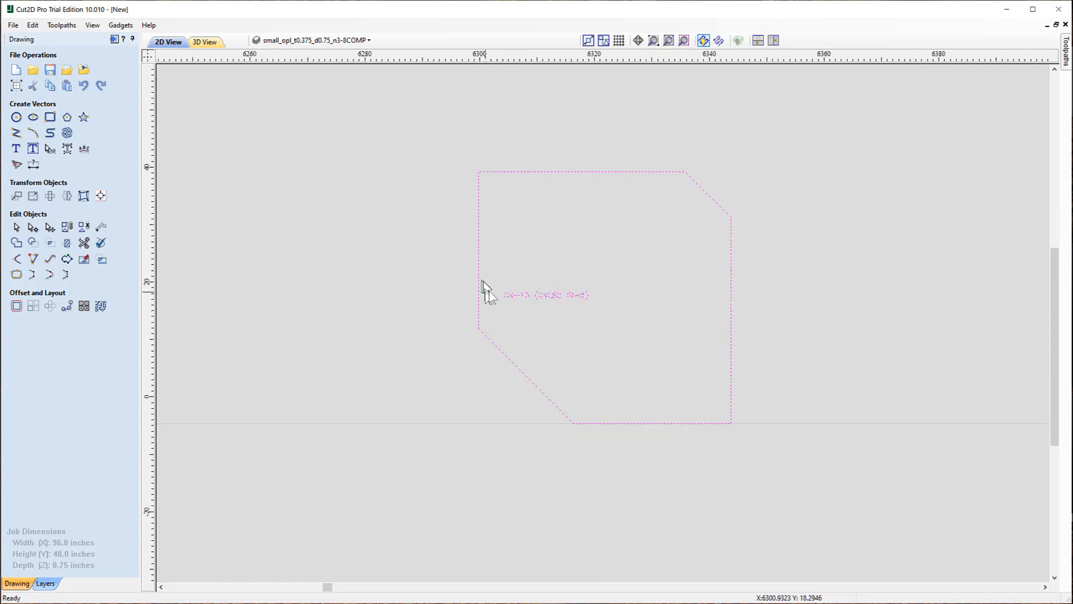
pyautogui.scroll(-6, 494, 285)
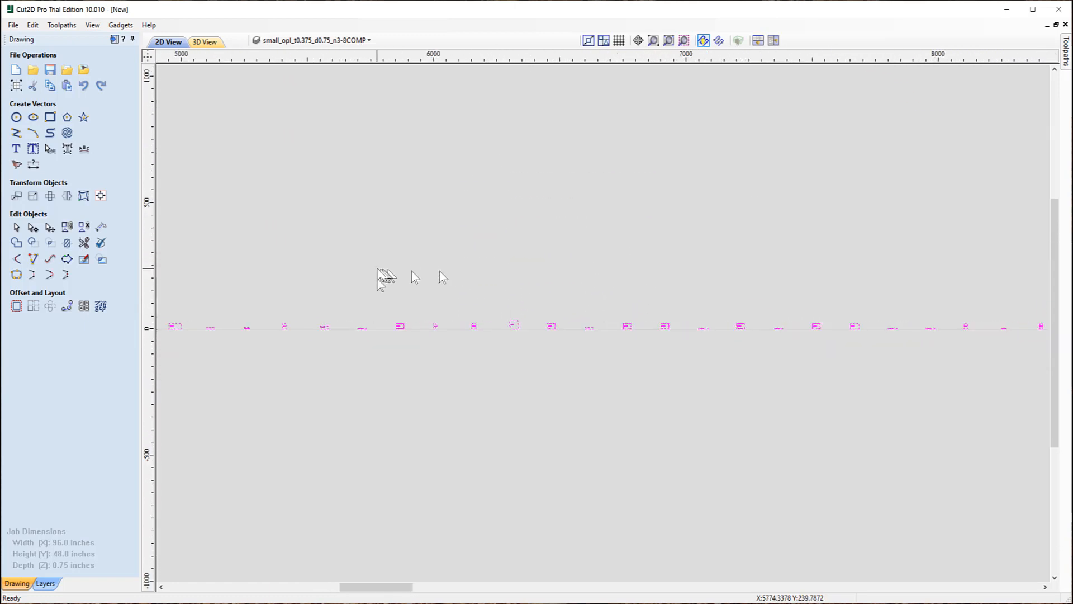
pyautogui.scroll(-5, 198, 288)
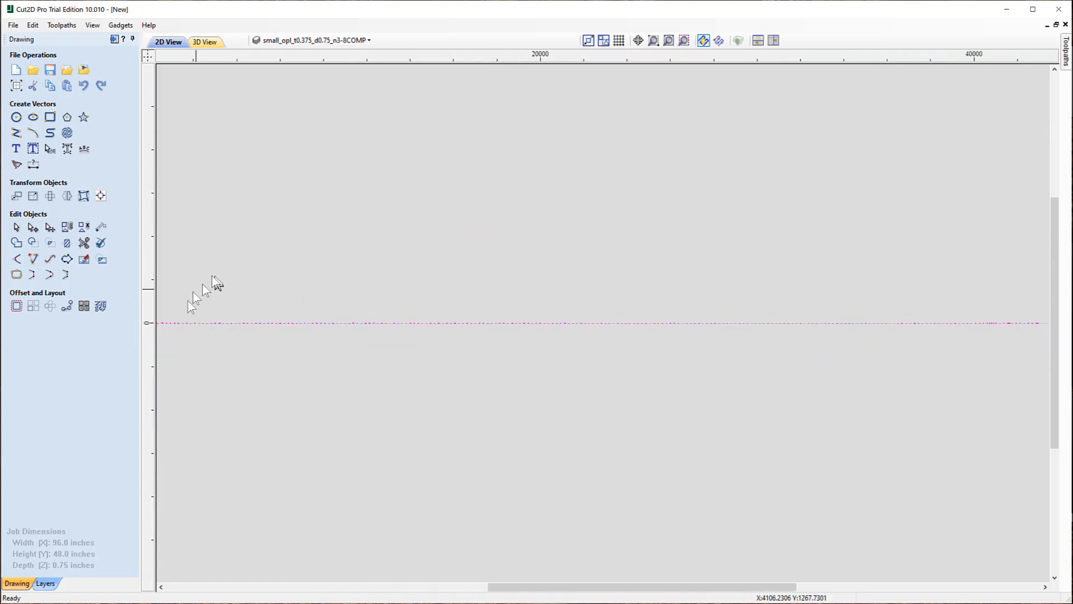
pyautogui.scroll(3, 377, 315)
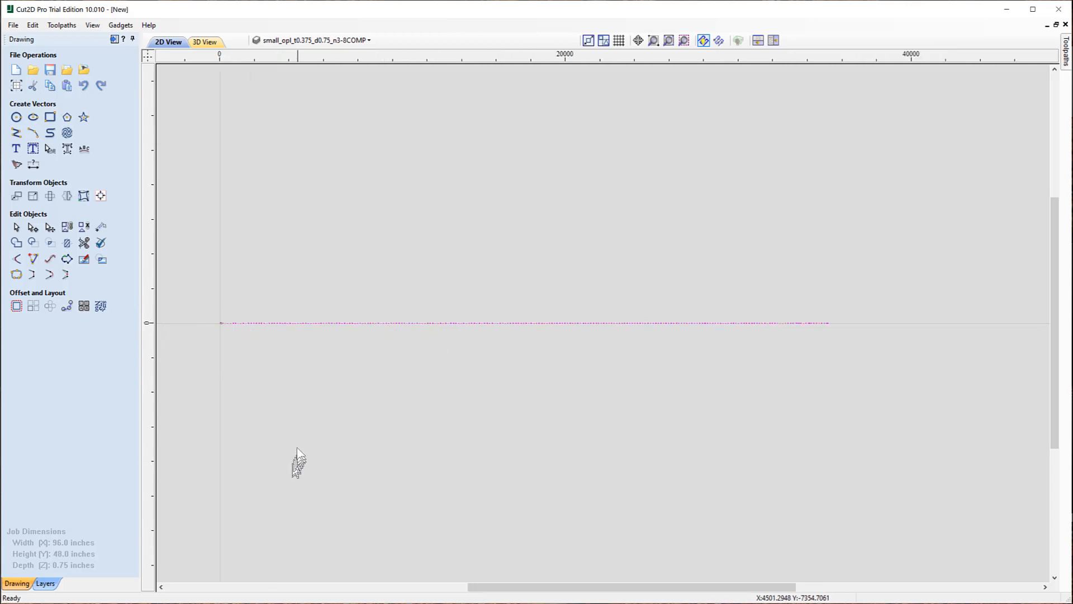
pyautogui.click(101, 305)
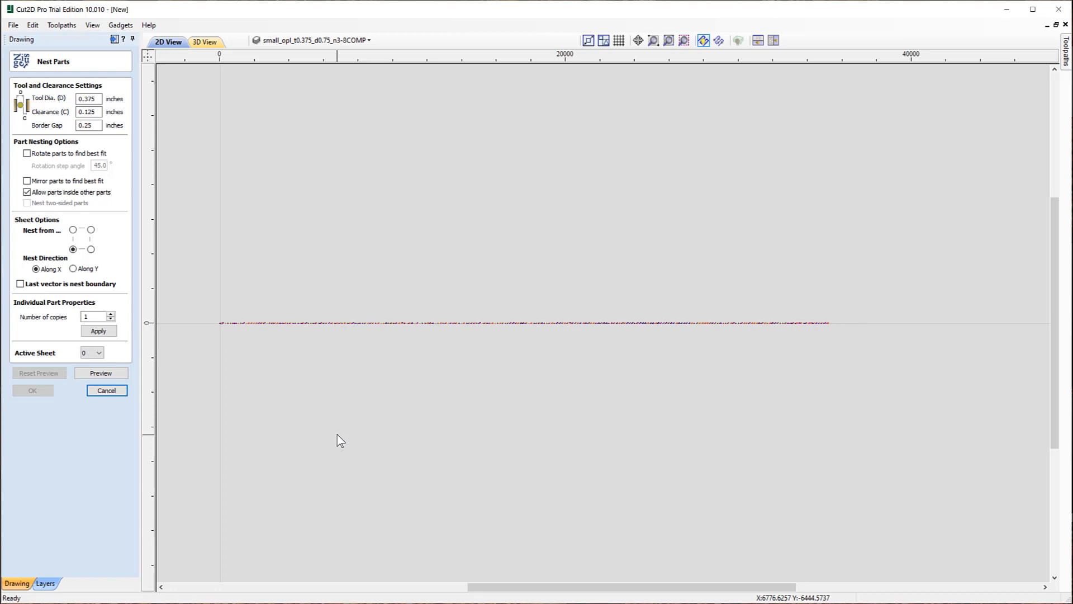
pyautogui.click(101, 374)
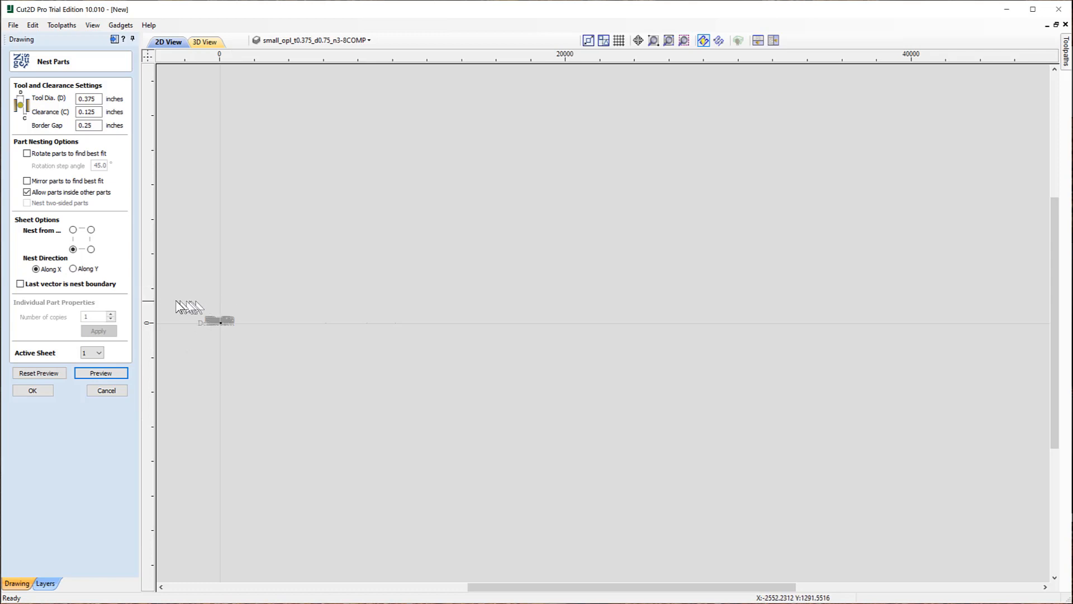
pyautogui.scroll(2, 175, 316)
pyautogui.scroll(4, 277, 305)
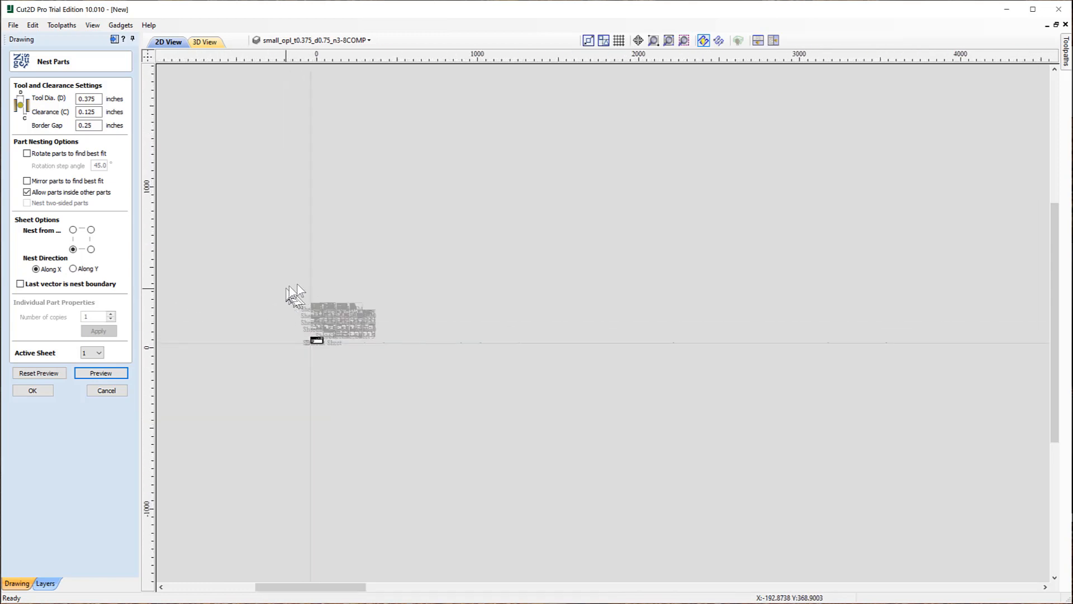
pyautogui.scroll(4, 474, 281)
pyautogui.scroll(-3, 709, 236)
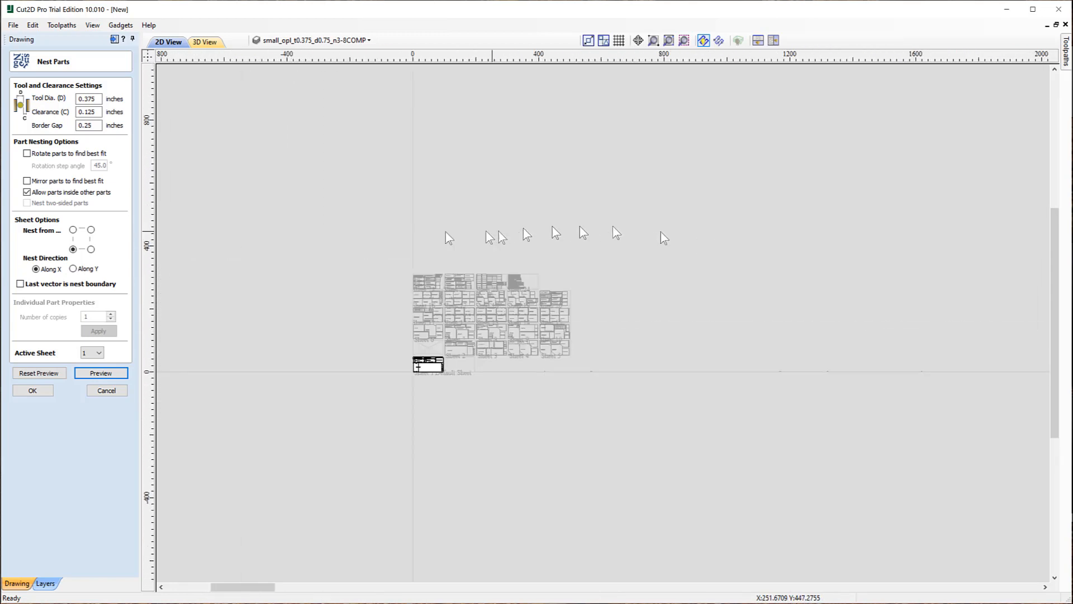
pyautogui.scroll(3, 424, 237)
pyautogui.scroll(3, 492, 305)
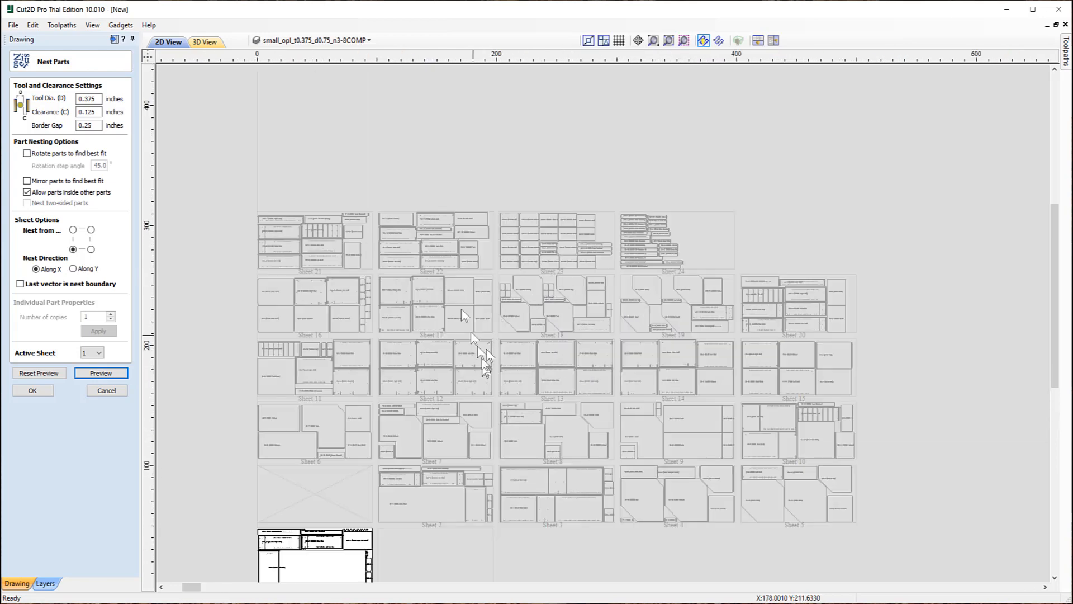
pyautogui.scroll(-2, 442, 249)
pyautogui.scroll(2, 465, 458)
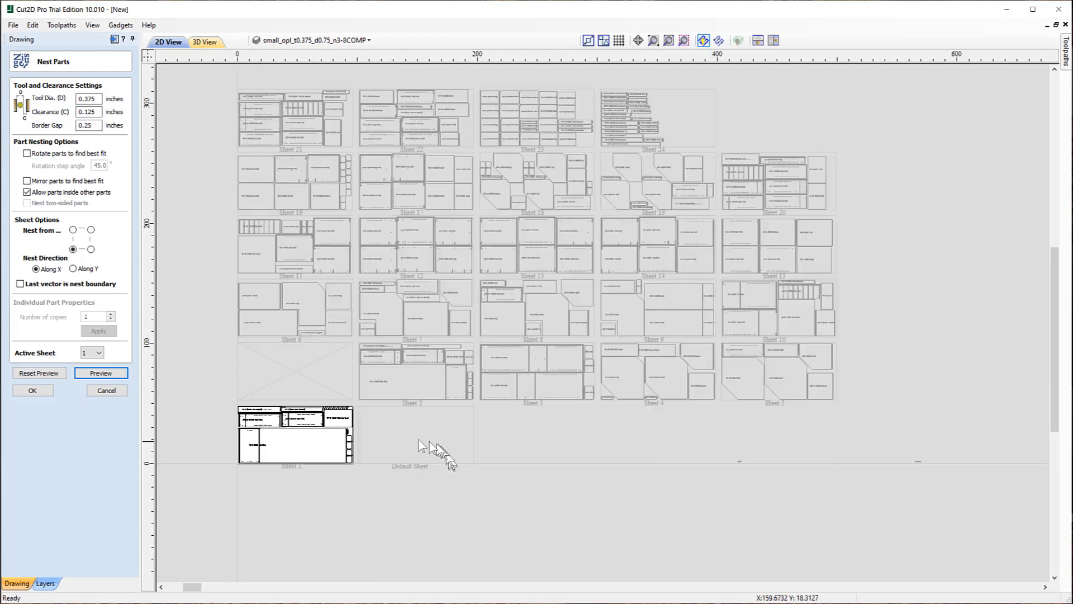
pyautogui.scroll(1, 353, 313)
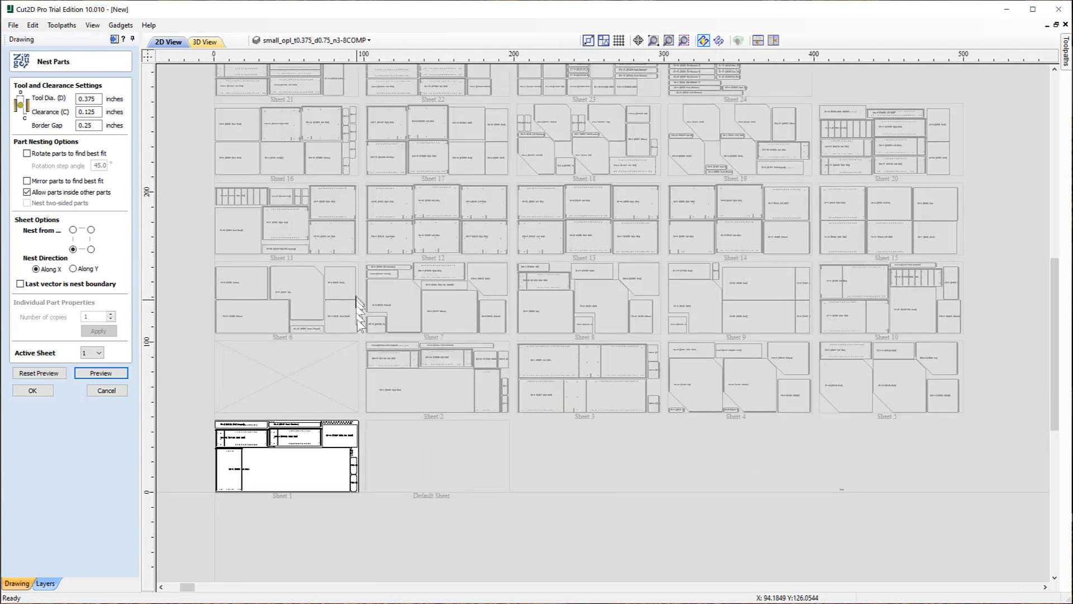
pyautogui.moveTo(354, 365); pyautogui.dragTo(363, 366, button='middle')
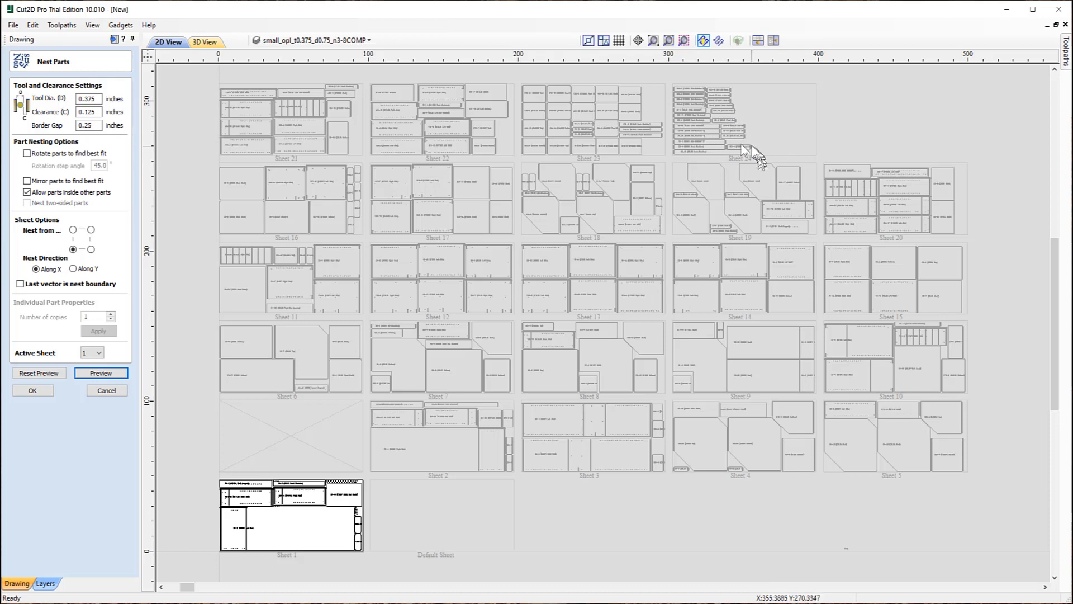
# Deselect the parts and make Sheet 7 the active sheet, after briefly activating Sheet 24.
pyautogui.click(768, 167)
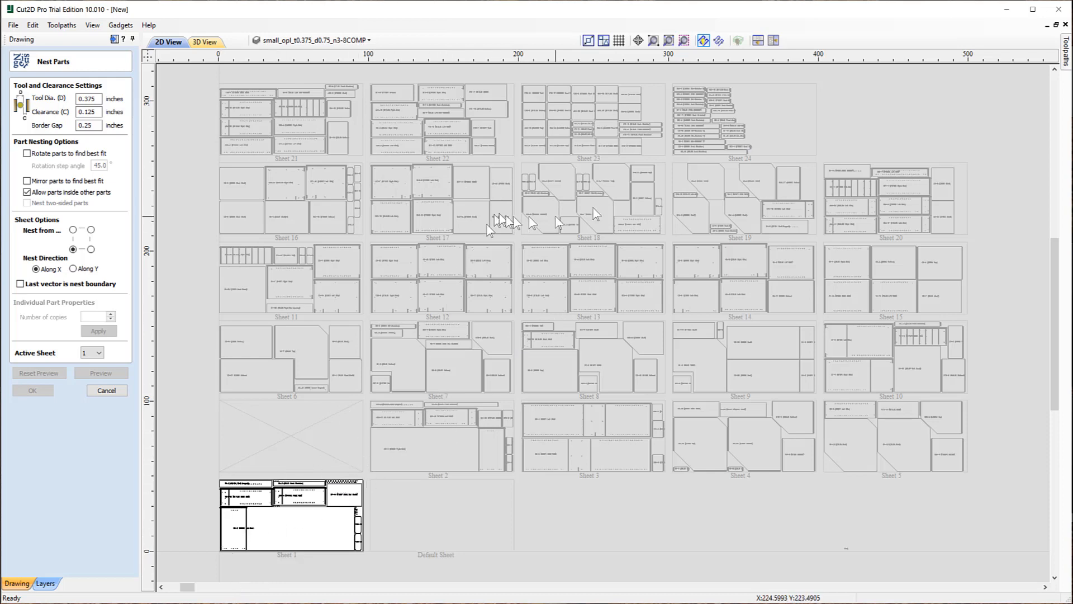
pyautogui.click(690, 112)
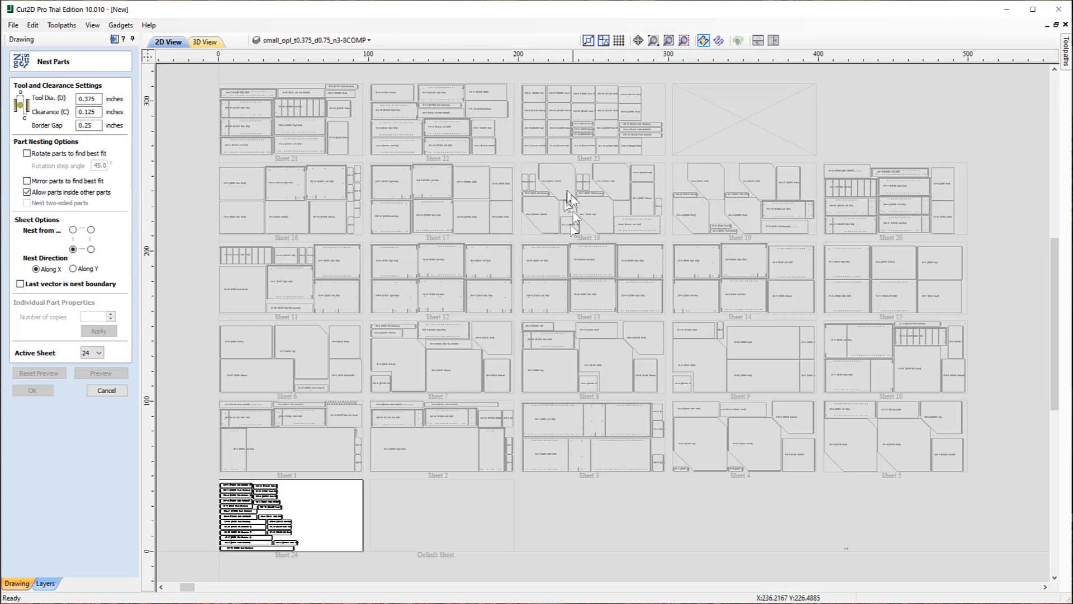
pyautogui.click(438, 348)
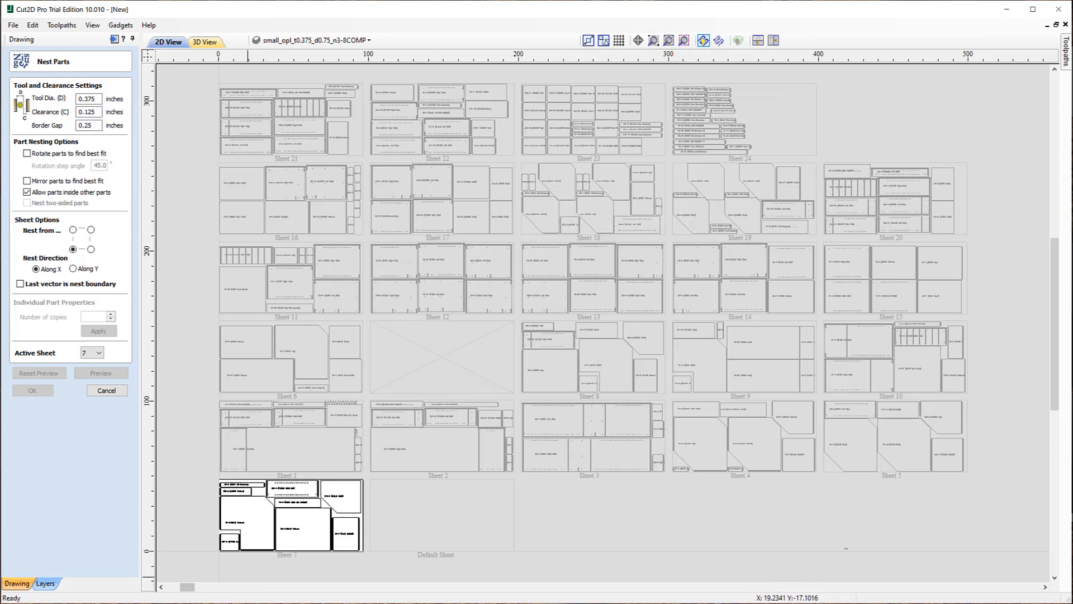
pyautogui.scroll(8, 219, 566)
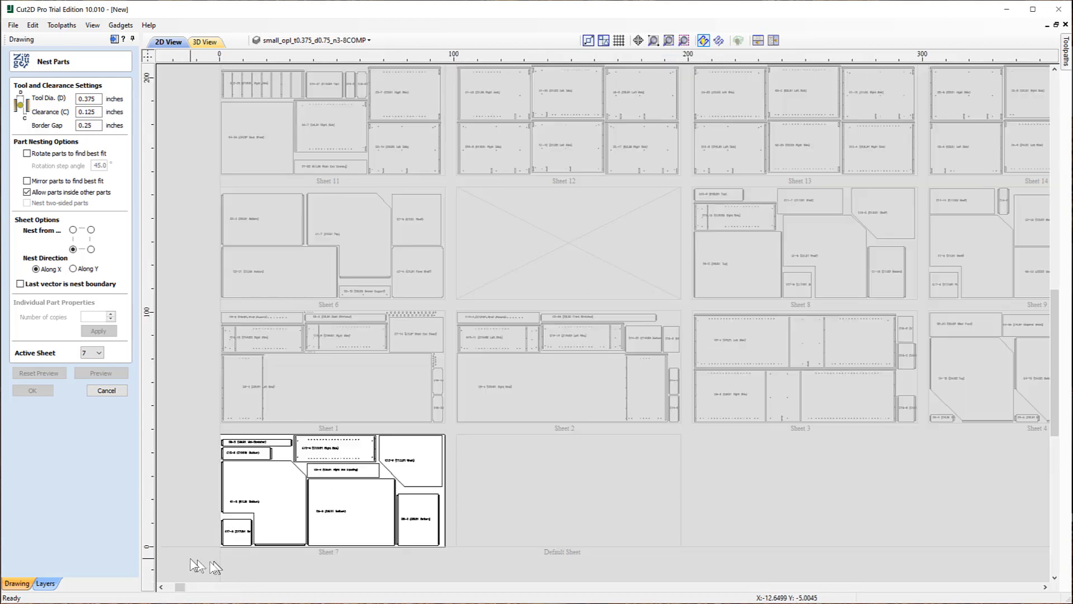
pyautogui.scroll(-2, 250, 558)
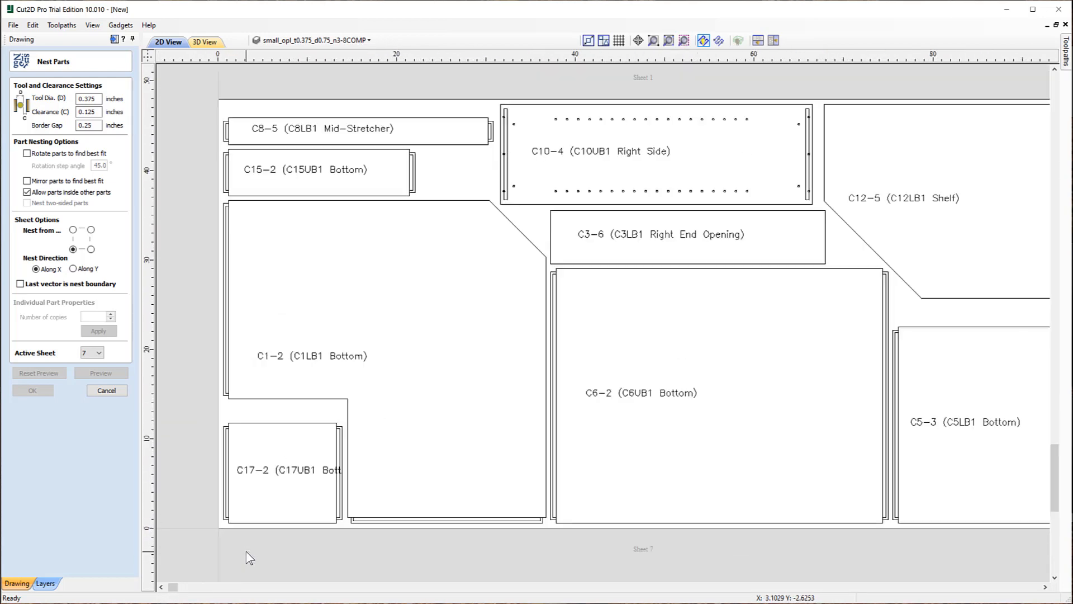
pyautogui.moveTo(542, 404); pyautogui.dragTo(504, 408, button='middle')
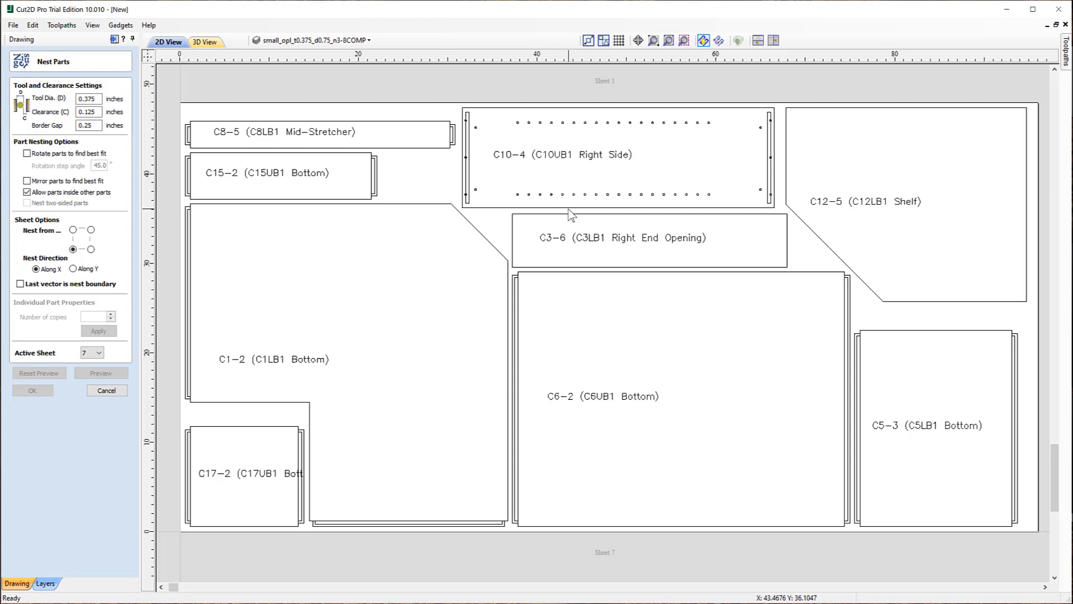
pyautogui.scroll(-10, 470, 227)
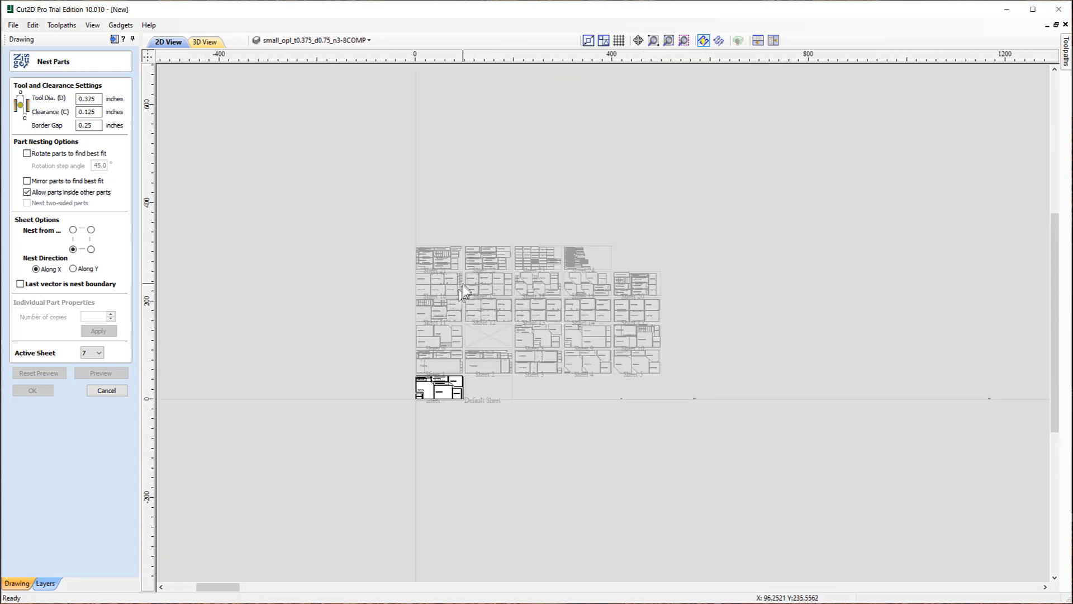
# Activate Sheet 16 and zoom in on its C13-21, C13-19, C8-8, C13-10 and C14-3 parts.
pyautogui.scroll(2, 462, 299)
pyautogui.scroll(2, 522, 435)
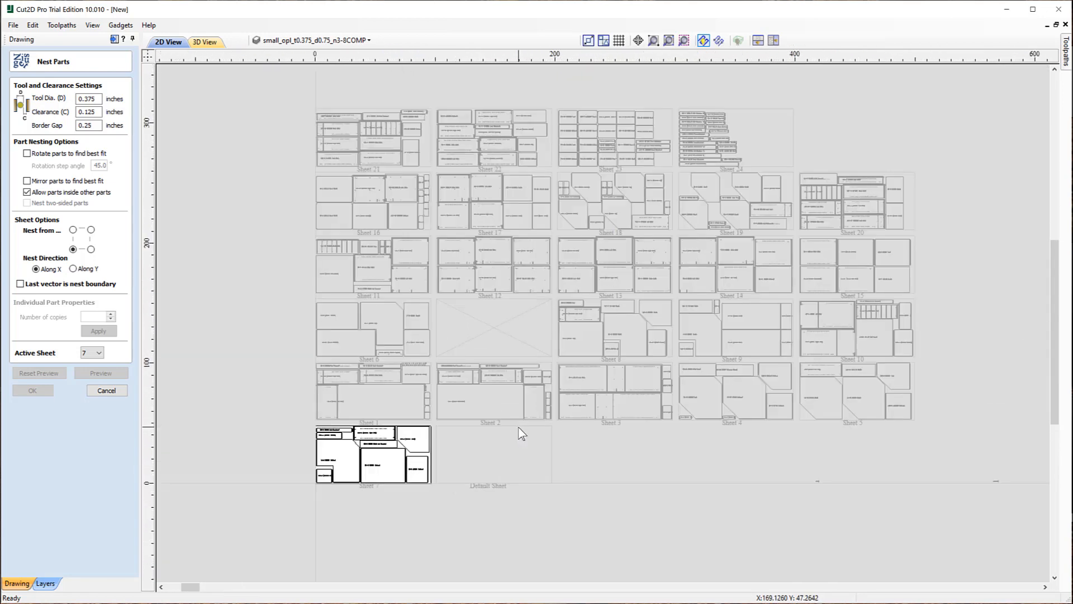
pyautogui.scroll(1, 599, 161)
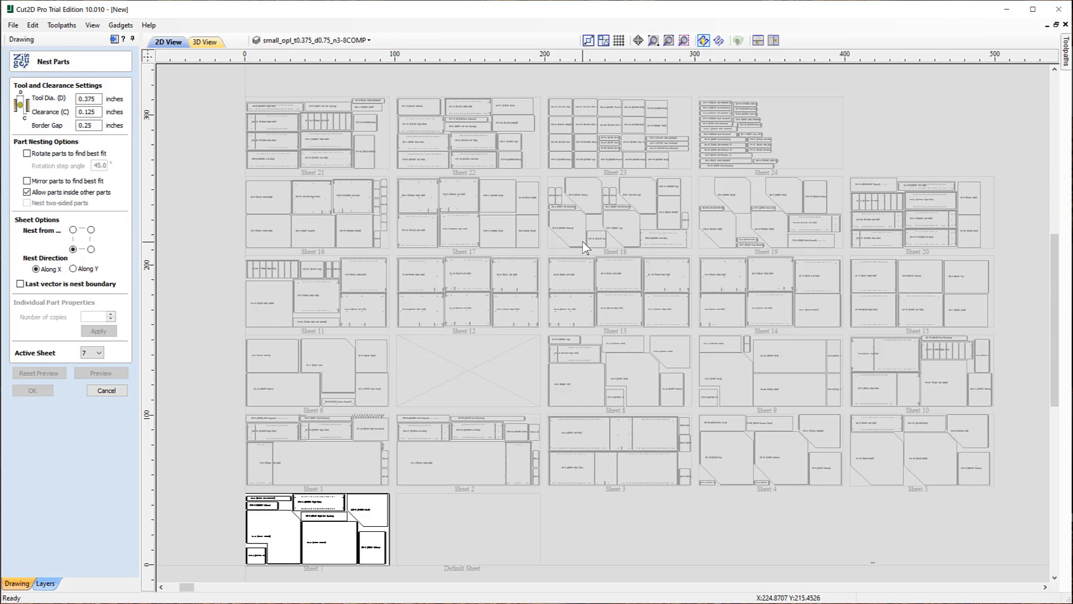
pyautogui.scroll(-1, 584, 247)
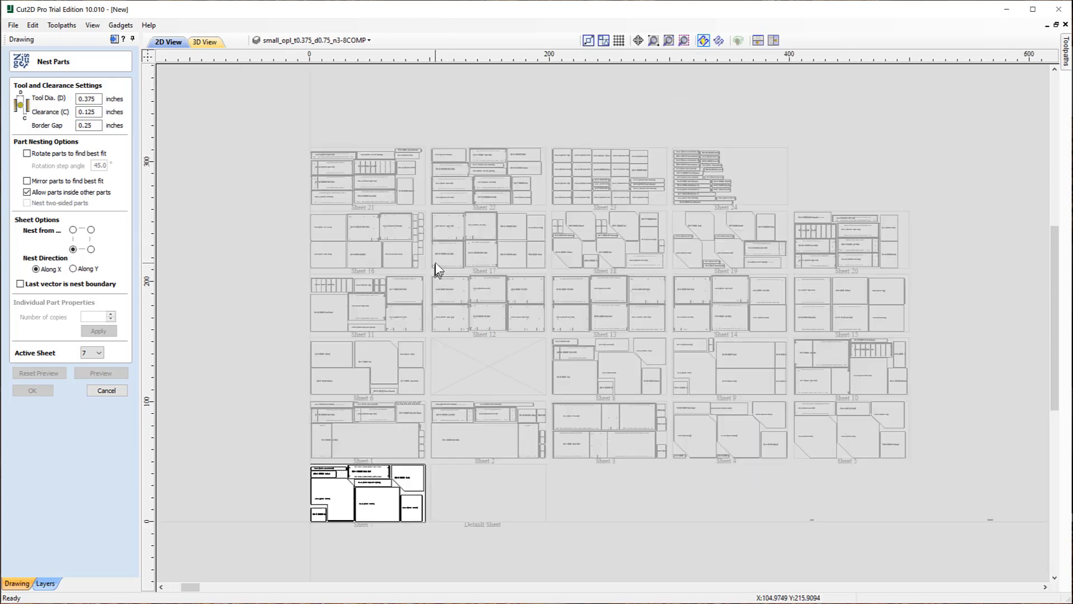
pyautogui.click(367, 236)
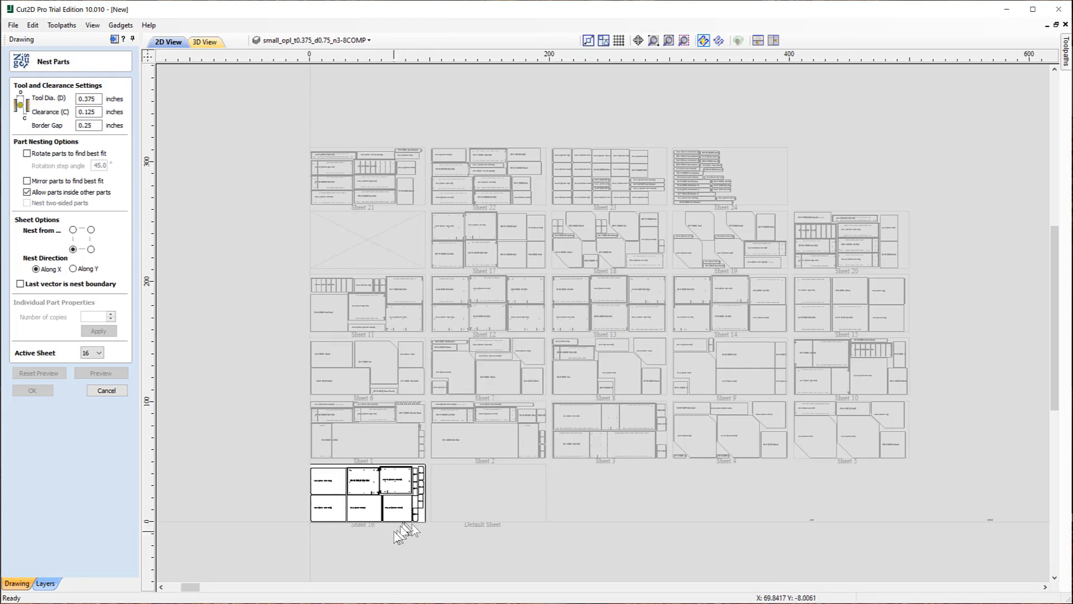
pyautogui.scroll(8, 386, 520)
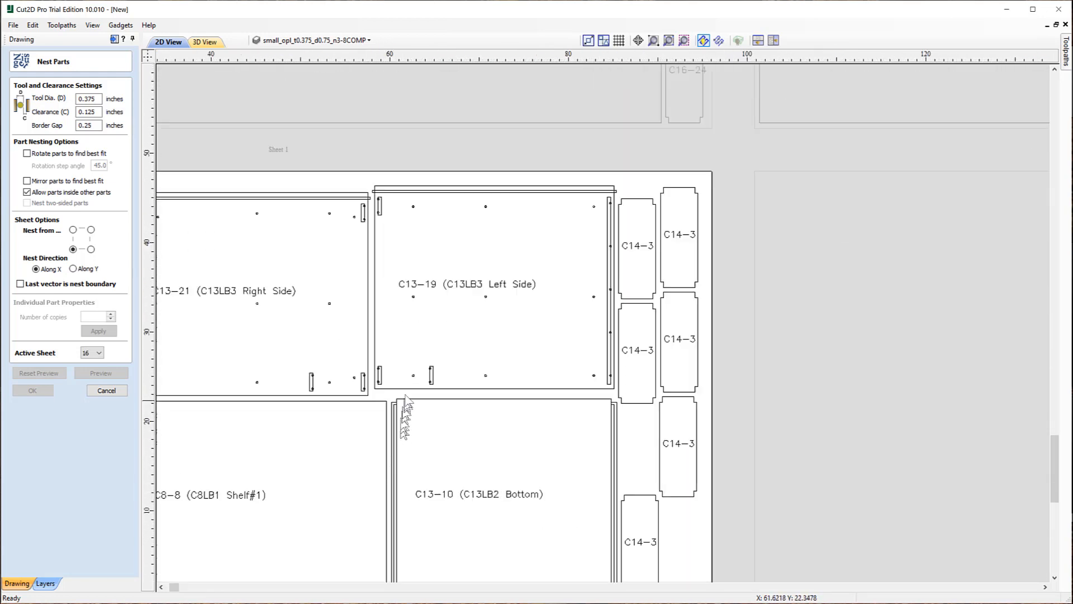
pyautogui.scroll(-2, 405, 398)
pyautogui.scroll(1, 414, 458)
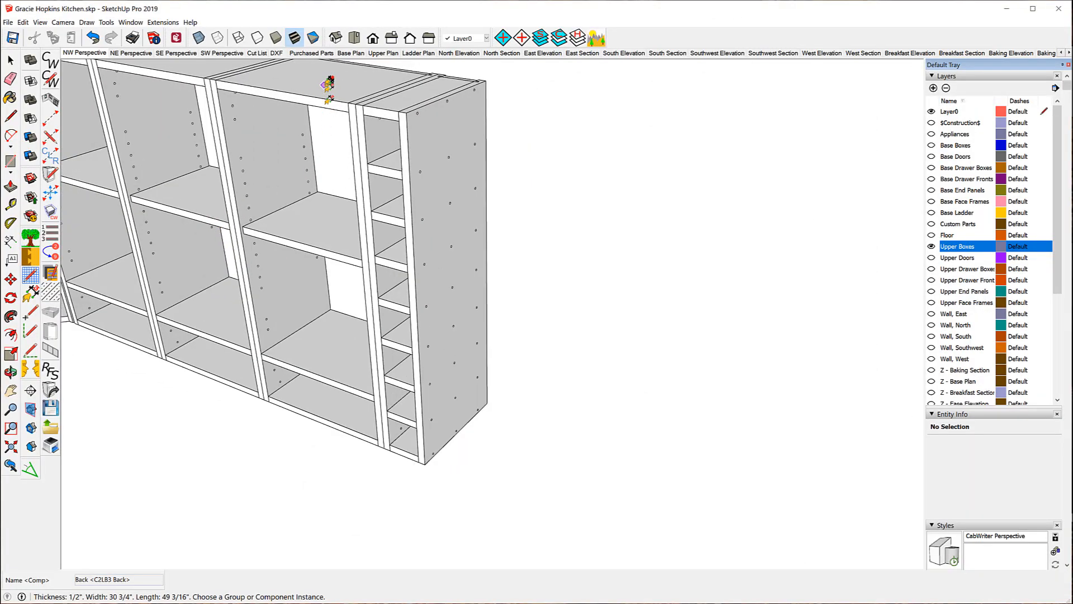
# Turn on X-Ray face style in SketchUp and zoom in on the cabinets' hidden shelves and holes.
pyautogui.scroll(2, 329, 84)
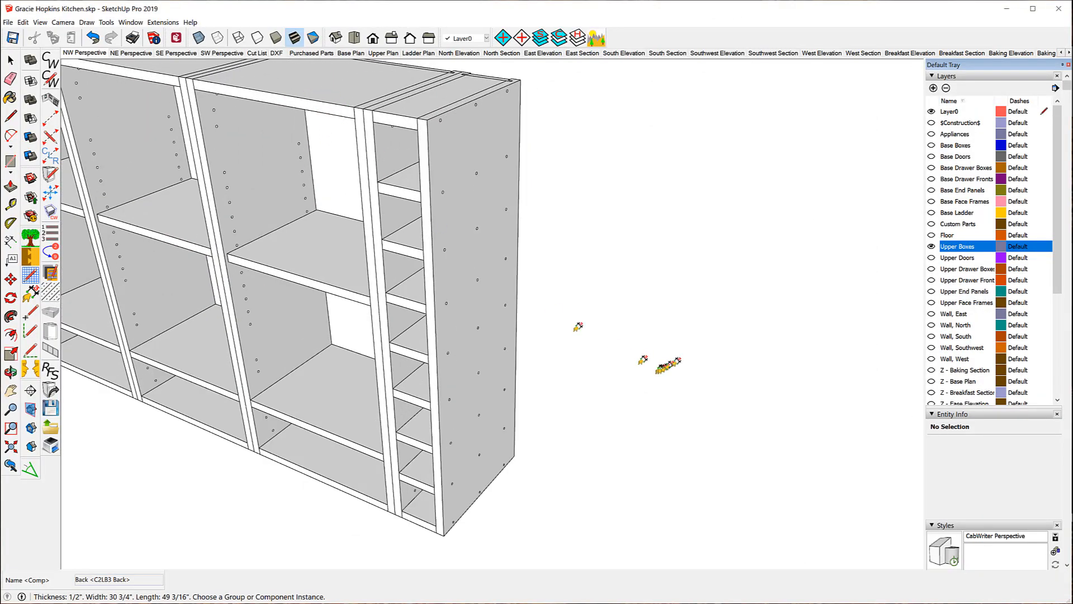
pyautogui.click(199, 38)
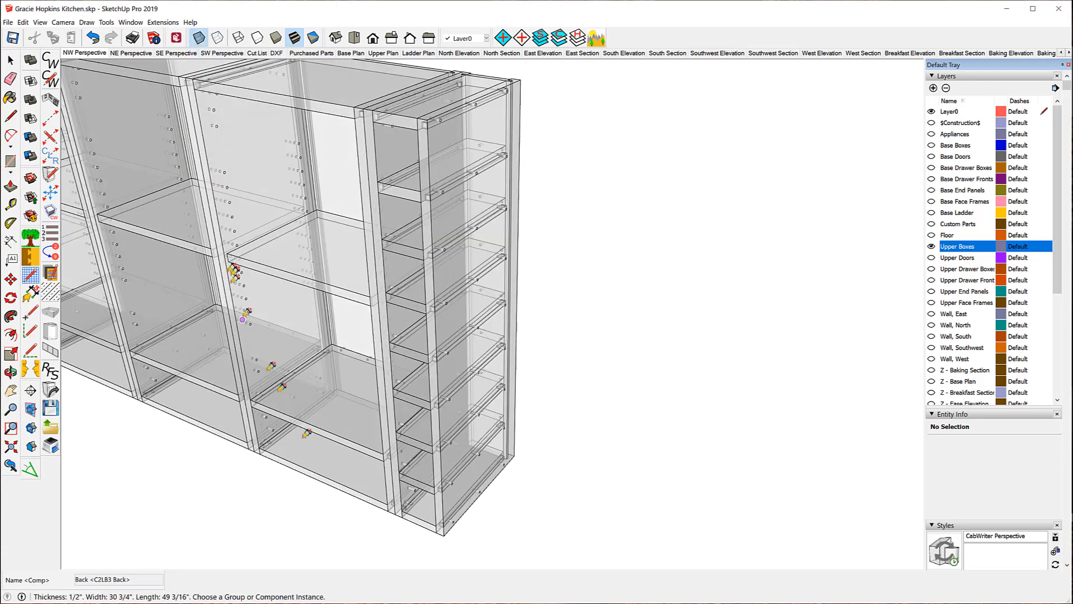
pyautogui.scroll(6, 450, 560)
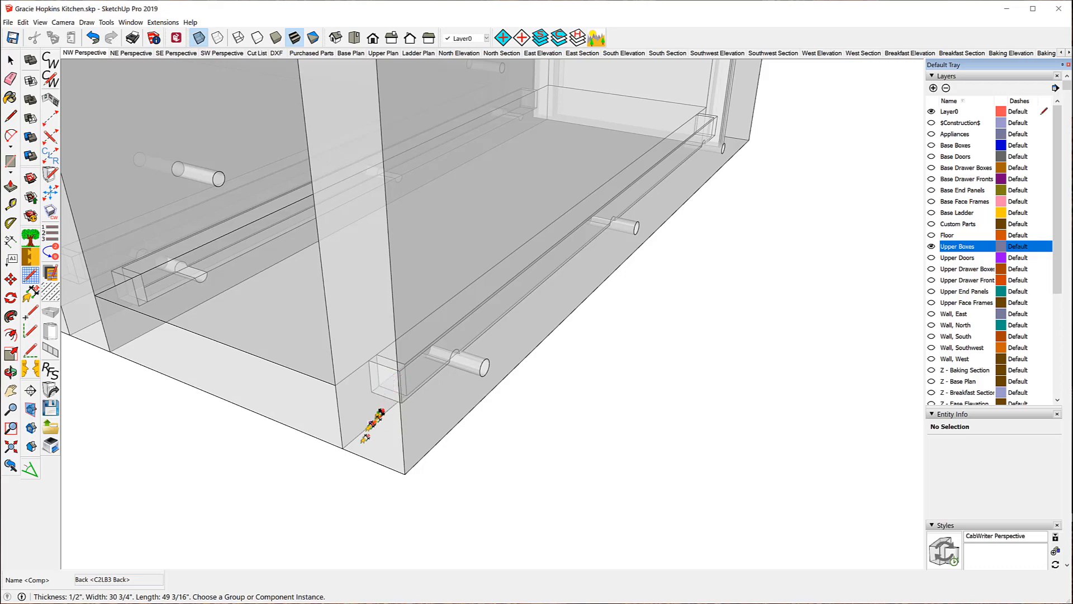
pyautogui.scroll(-5, 372, 473)
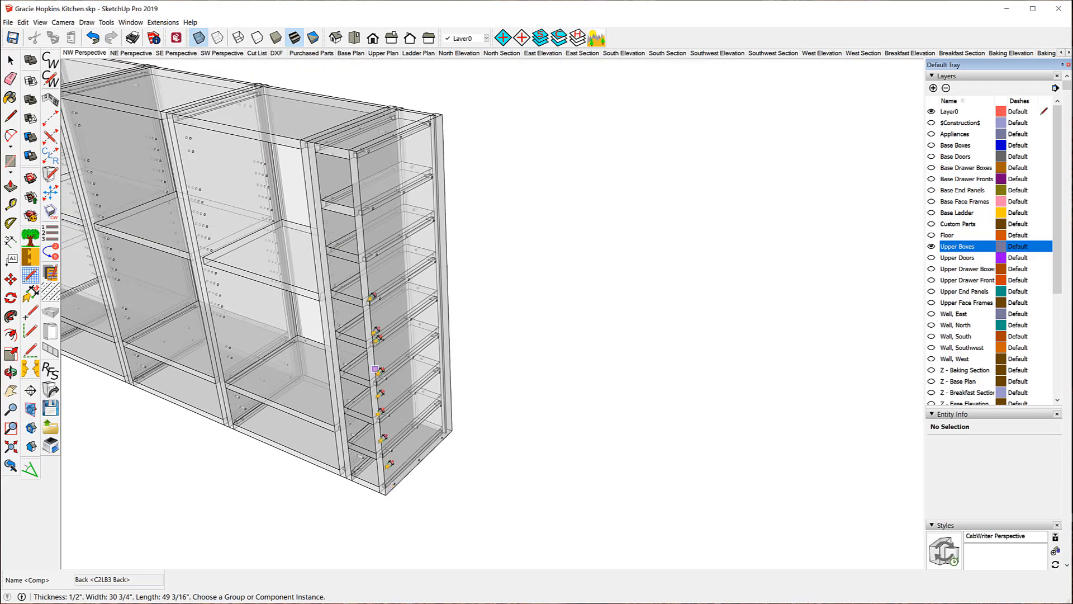
pyautogui.scroll(8, 337, 142)
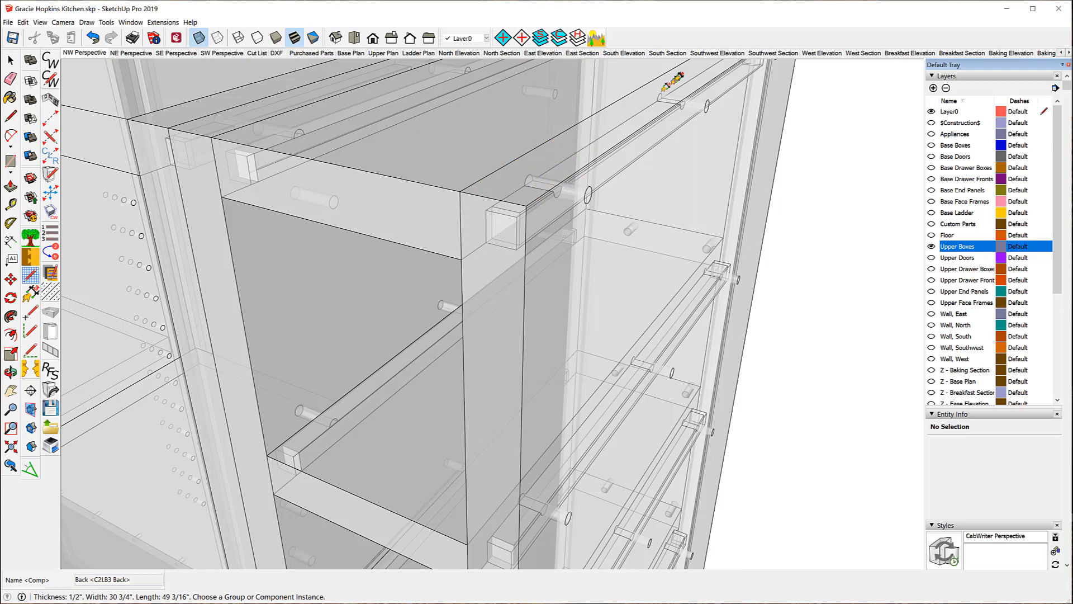
pyautogui.scroll(-2, 390, 128)
pyautogui.scroll(-1, 393, 123)
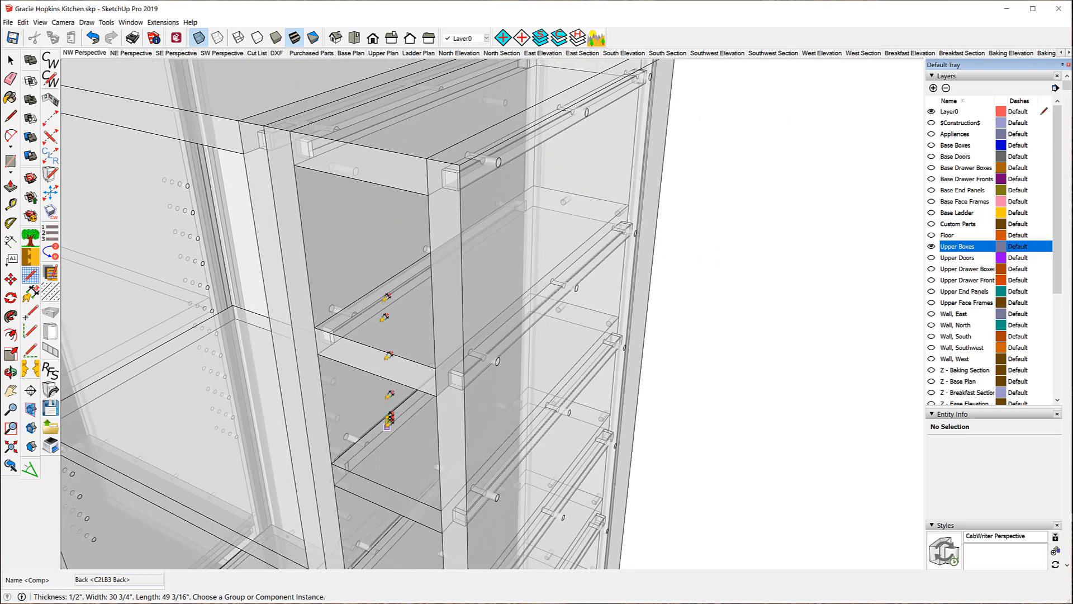
pyautogui.scroll(5, 398, 407)
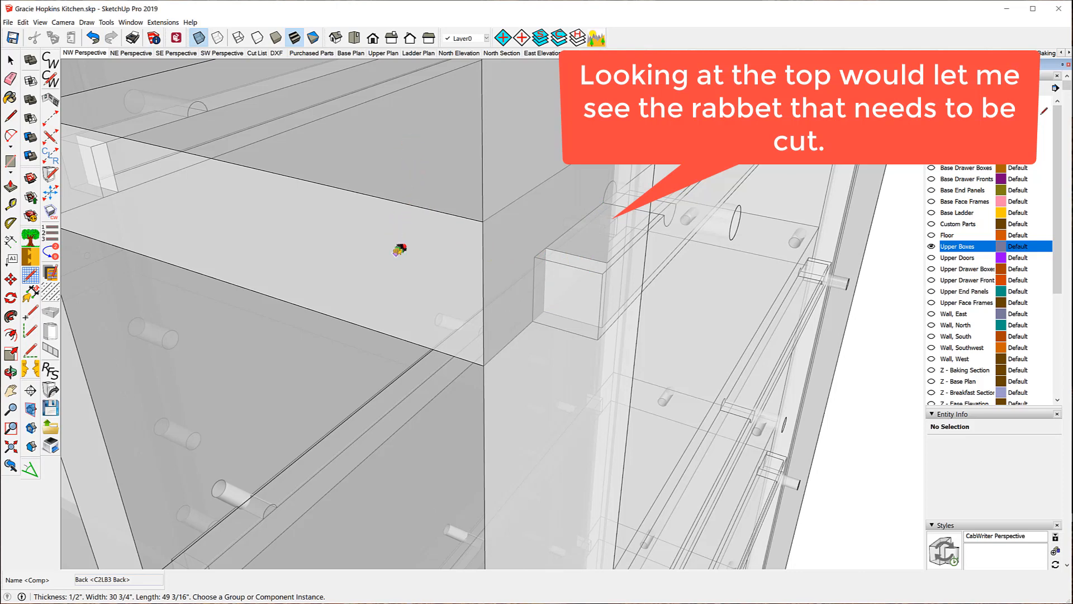
pyautogui.scroll(-4, 396, 258)
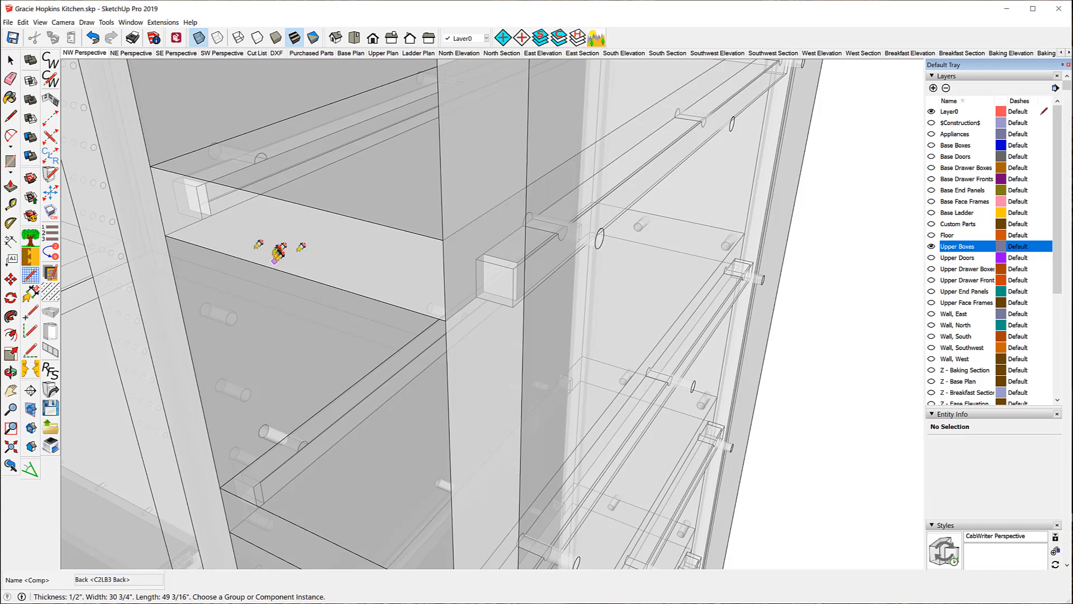
# Show CabWriter Settings' CNC Setup tab with its drill bits, DXF layers and milled faces.
pyautogui.click(50, 78)
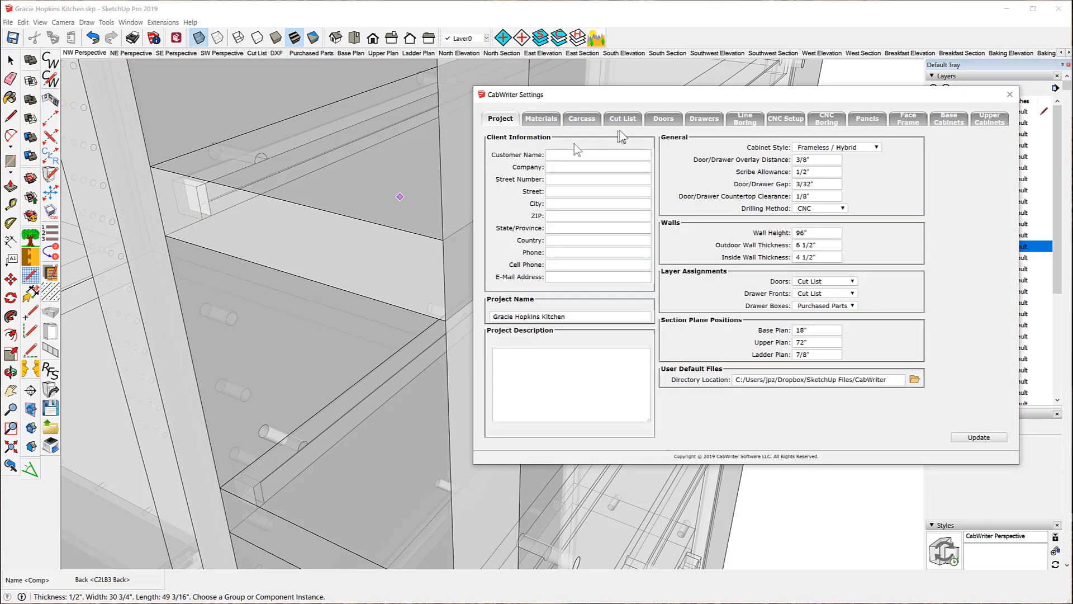
pyautogui.click(789, 122)
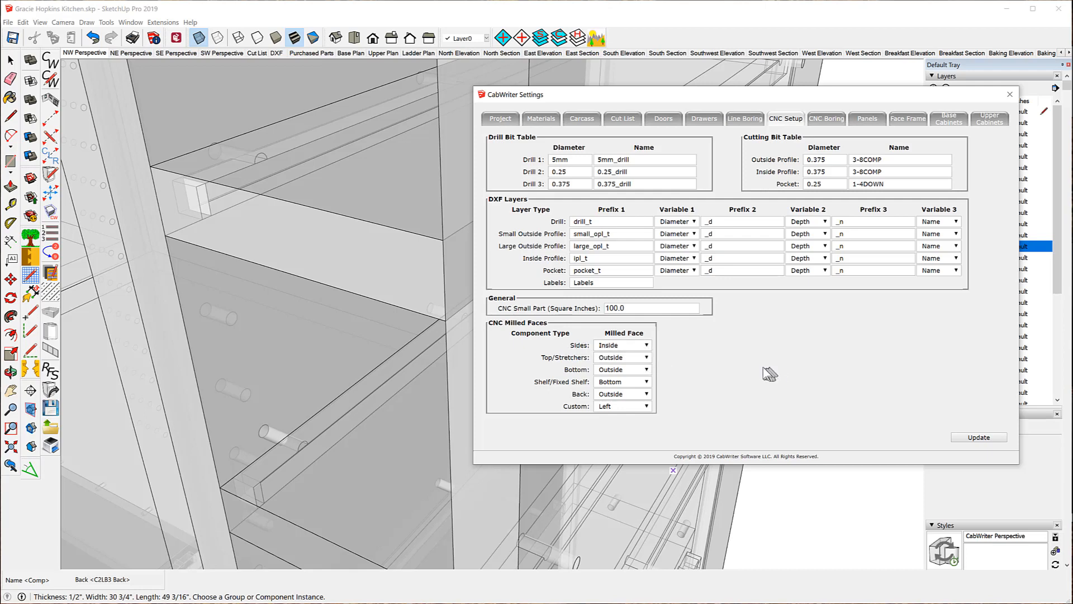
pyautogui.scroll(-1, 345, 361)
pyautogui.scroll(-6, 345, 361)
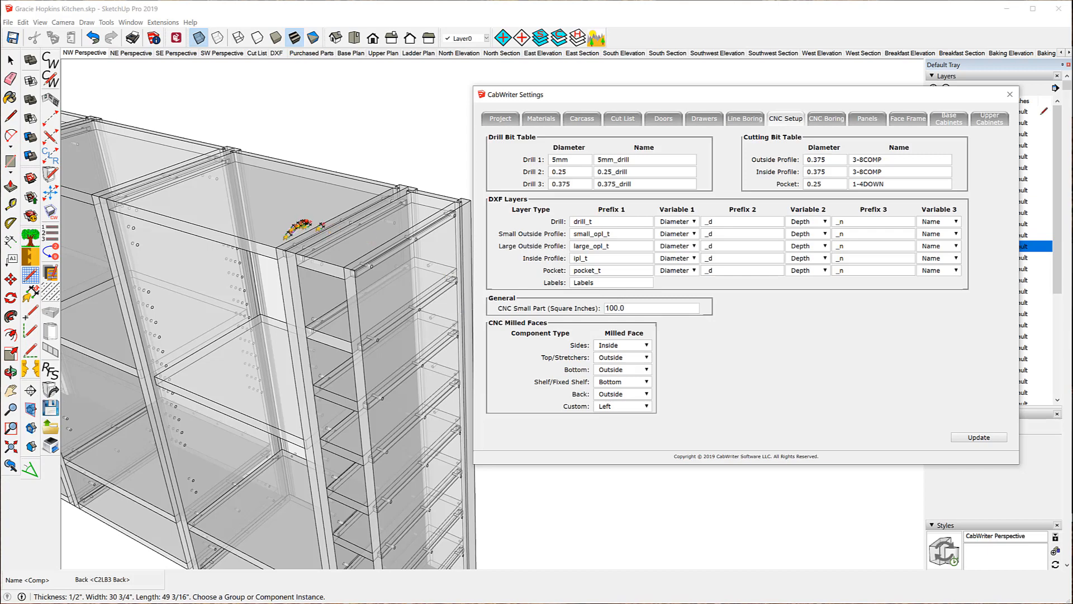
pyautogui.scroll(3, 363, 270)
pyautogui.scroll(5, 368, 267)
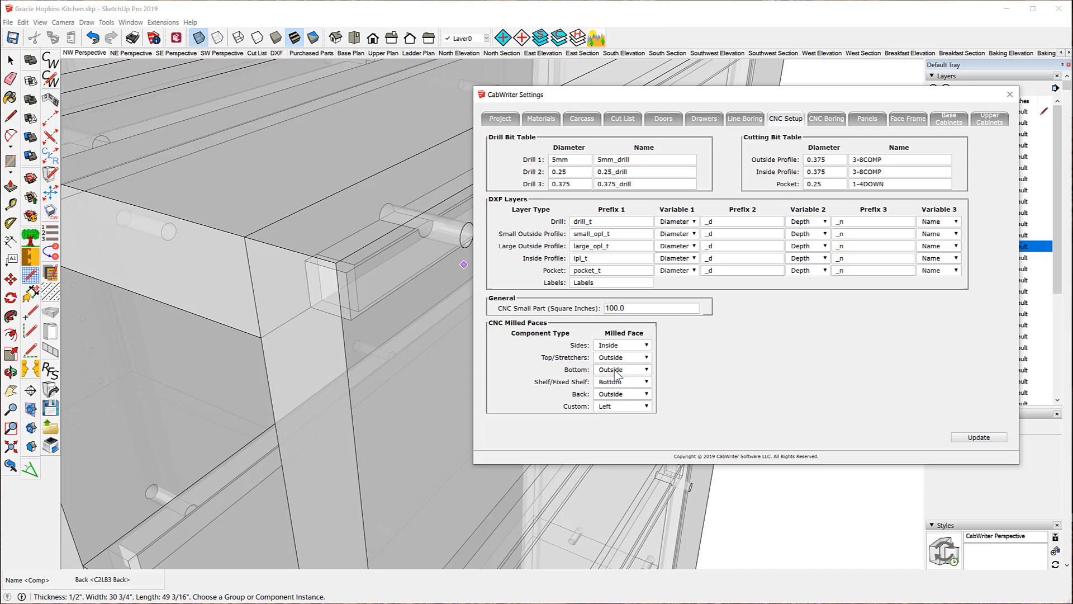
pyautogui.scroll(-10, 295, 134)
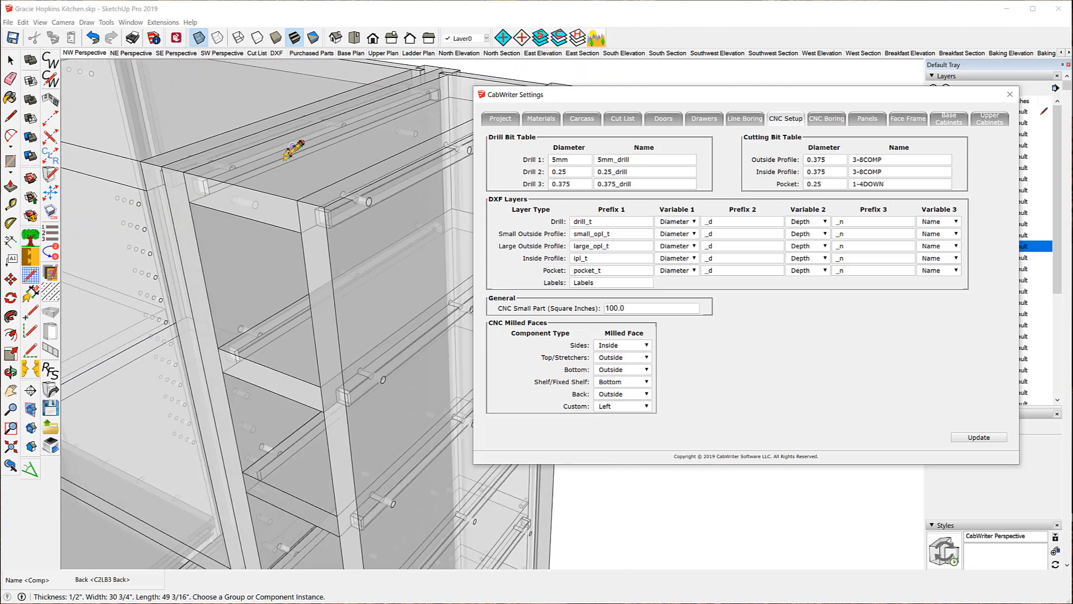
pyautogui.scroll(-2, 295, 135)
pyautogui.scroll(10, 334, 436)
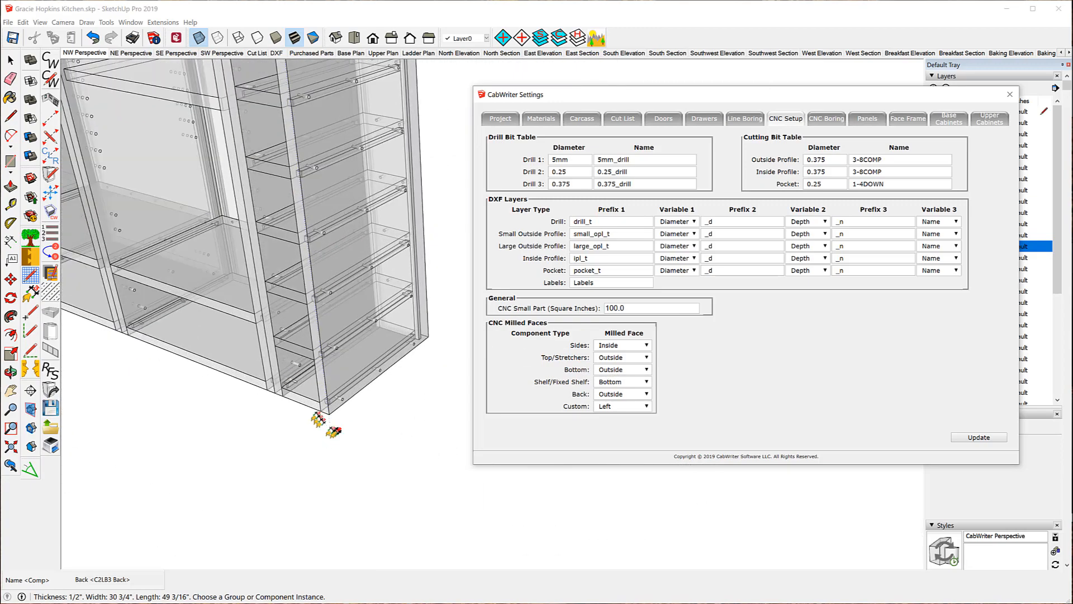
pyautogui.scroll(-5, 240, 386)
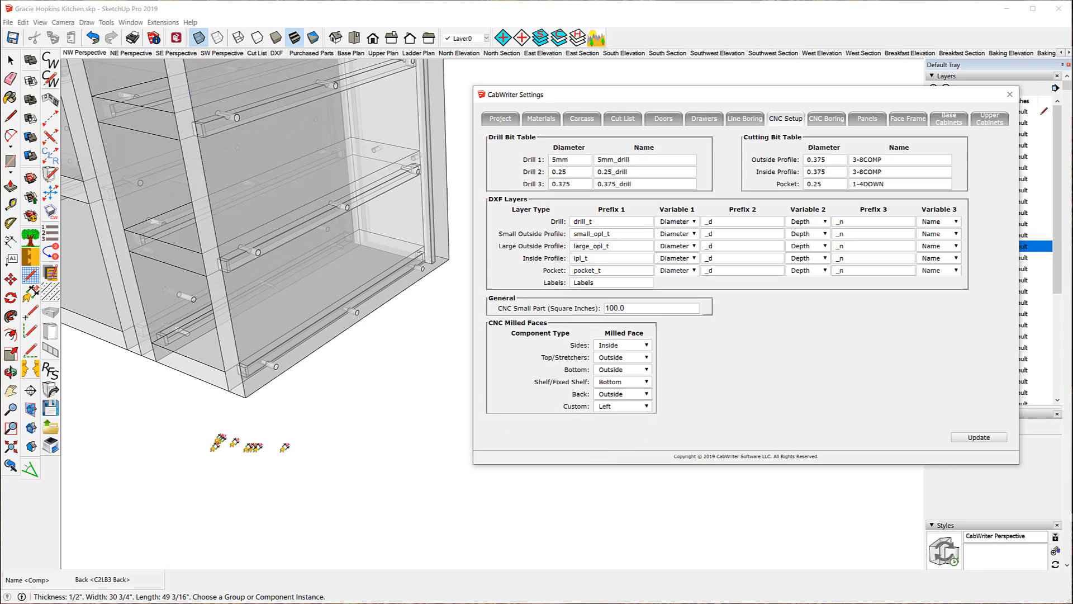
pyautogui.scroll(-6, 215, 448)
pyautogui.scroll(6, 185, 182)
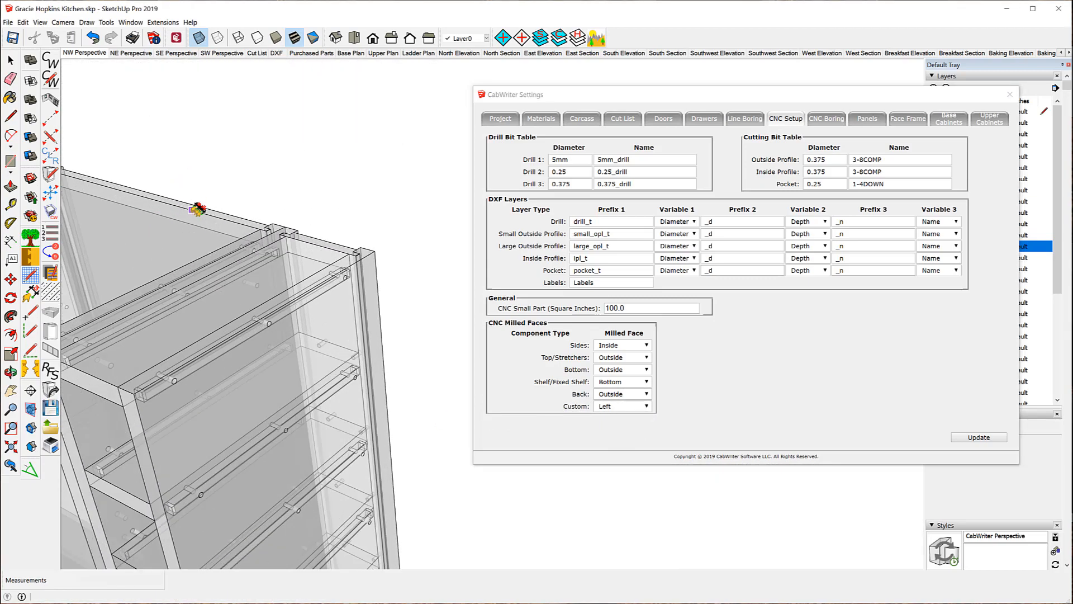
pyautogui.scroll(4, 199, 222)
pyautogui.scroll(-3, 204, 241)
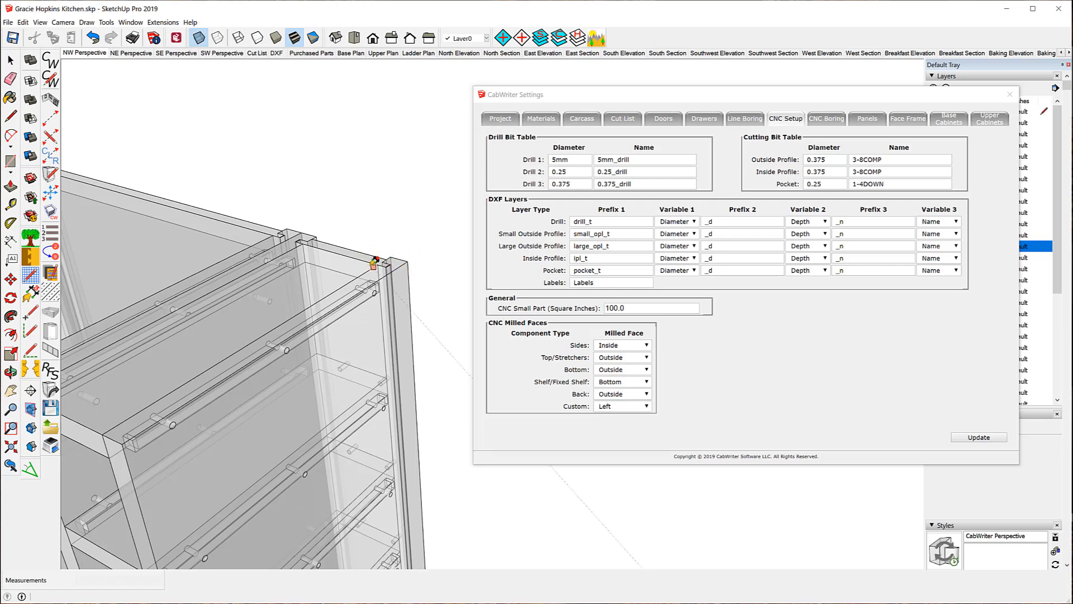
pyautogui.click(647, 406)
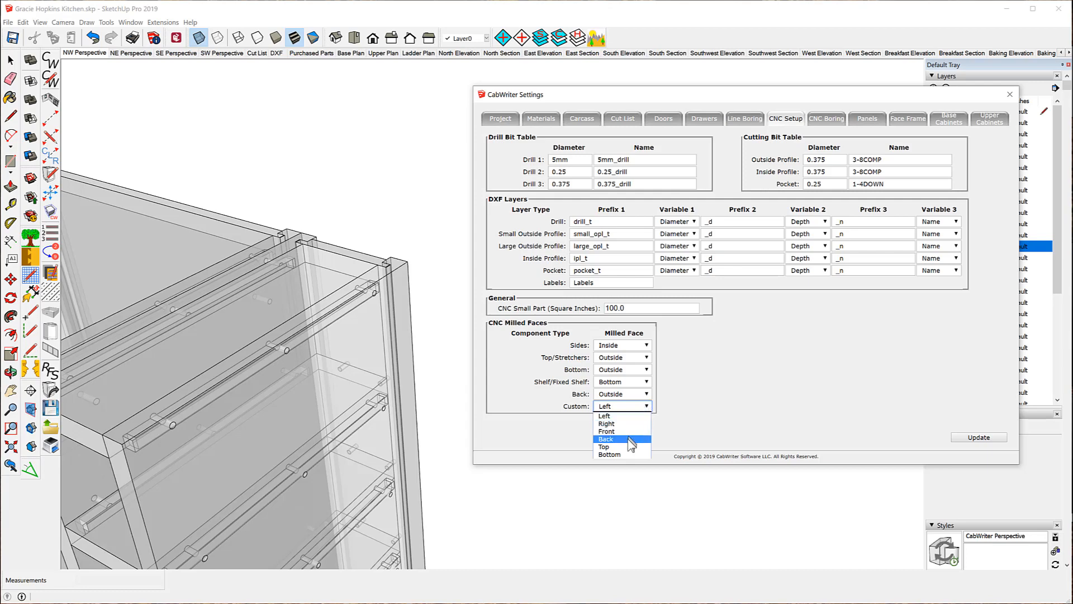
pyautogui.click(626, 409)
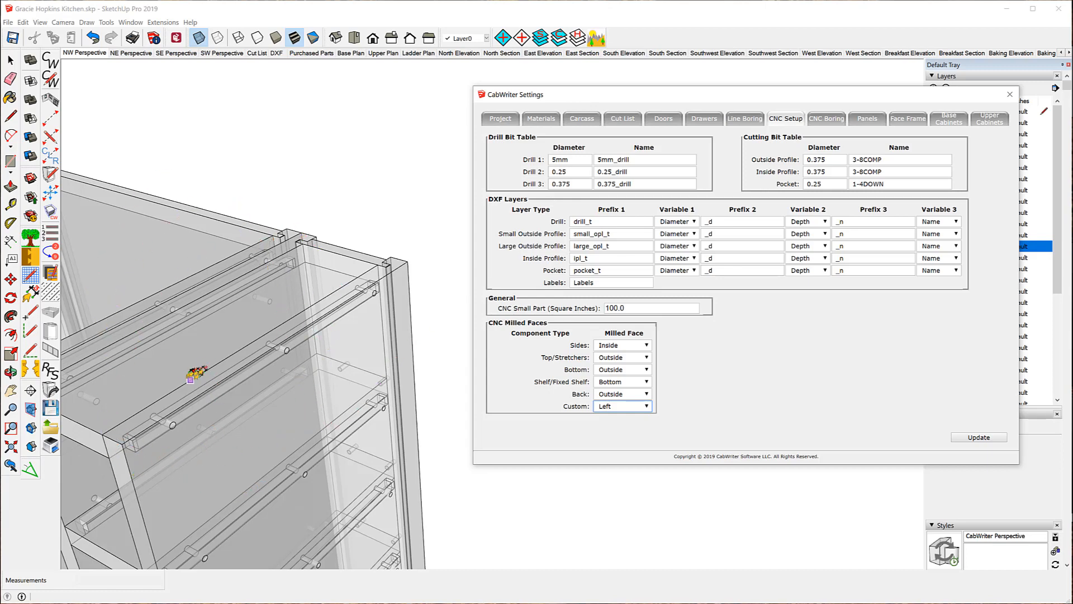
pyautogui.scroll(-5, 367, 173)
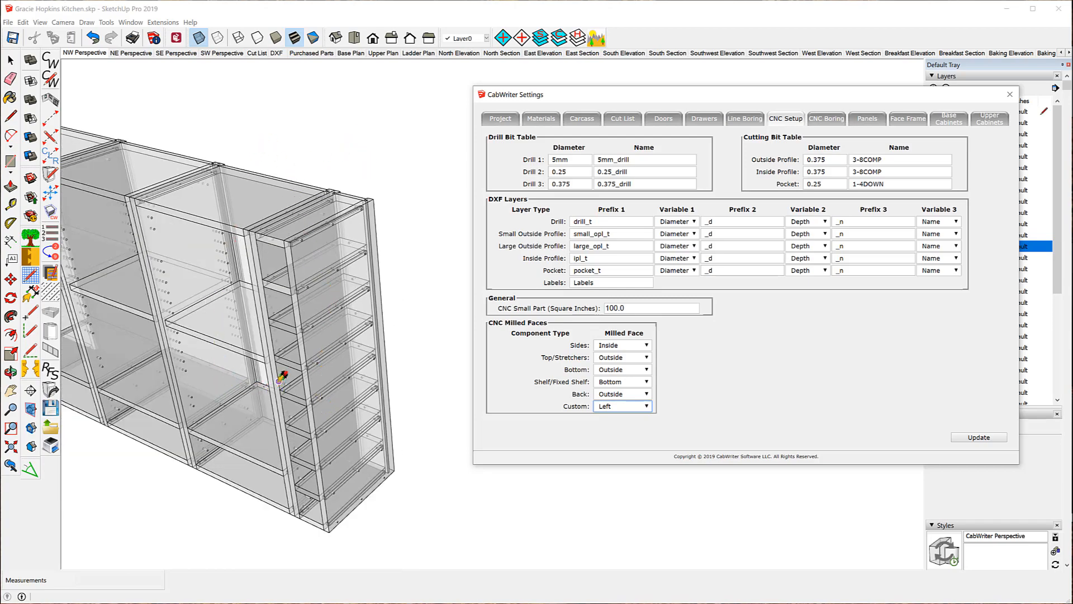
# Zoom around the cabinet run in the SketchUp model.
pyautogui.scroll(6, 282, 377)
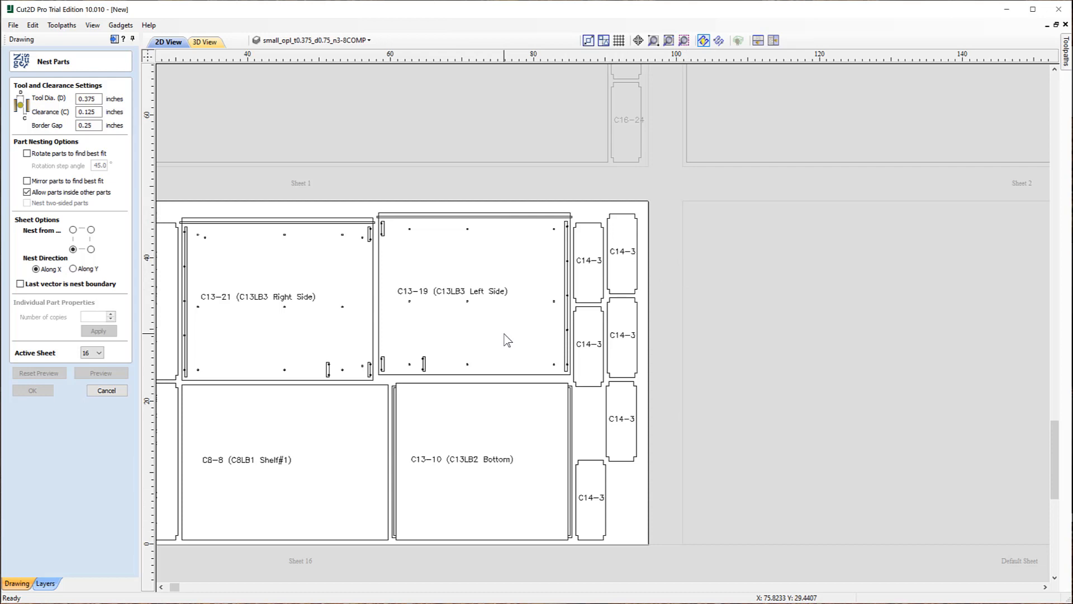
# Zoom out over all 24 nested sheets, then show SketchUp's NW Perspective scene and close CabWriter Settings.
pyautogui.scroll(-3, 486, 320)
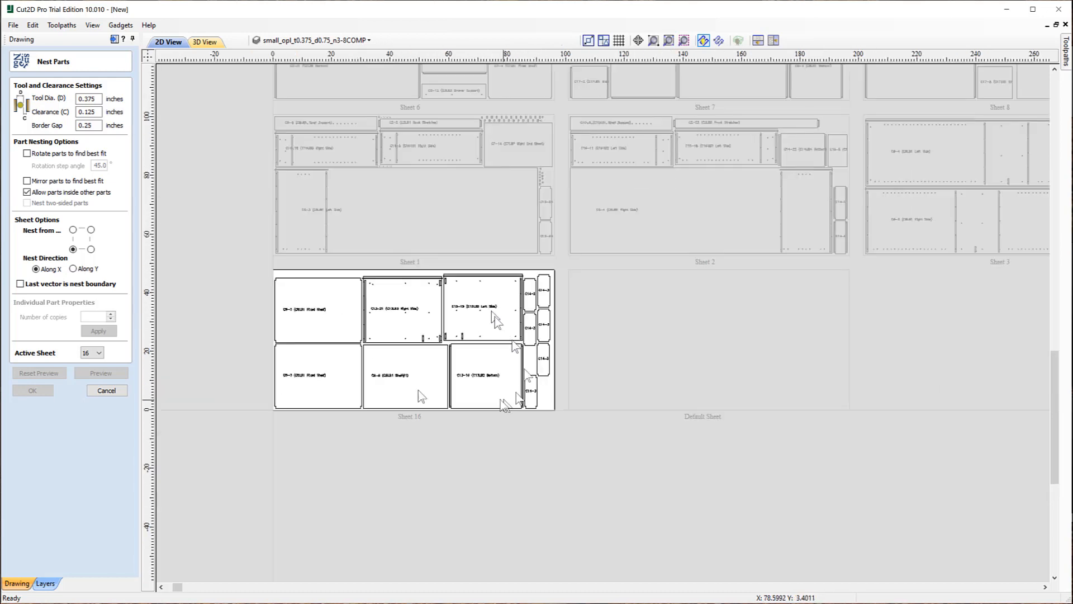
pyautogui.scroll(-2, 257, 460)
pyautogui.scroll(-2, 291, 422)
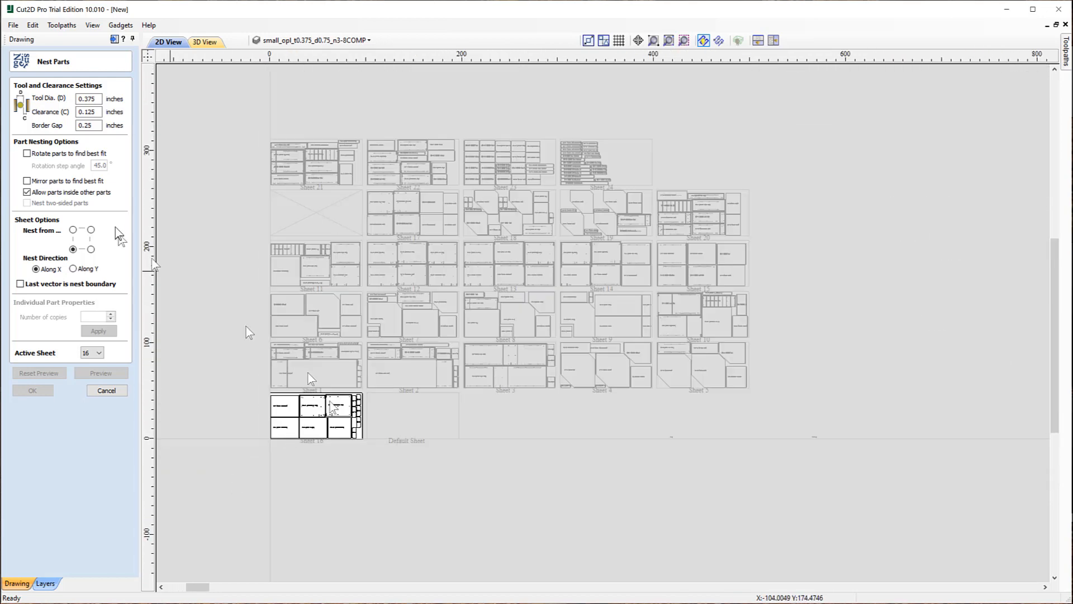
pyautogui.scroll(2, 203, 195)
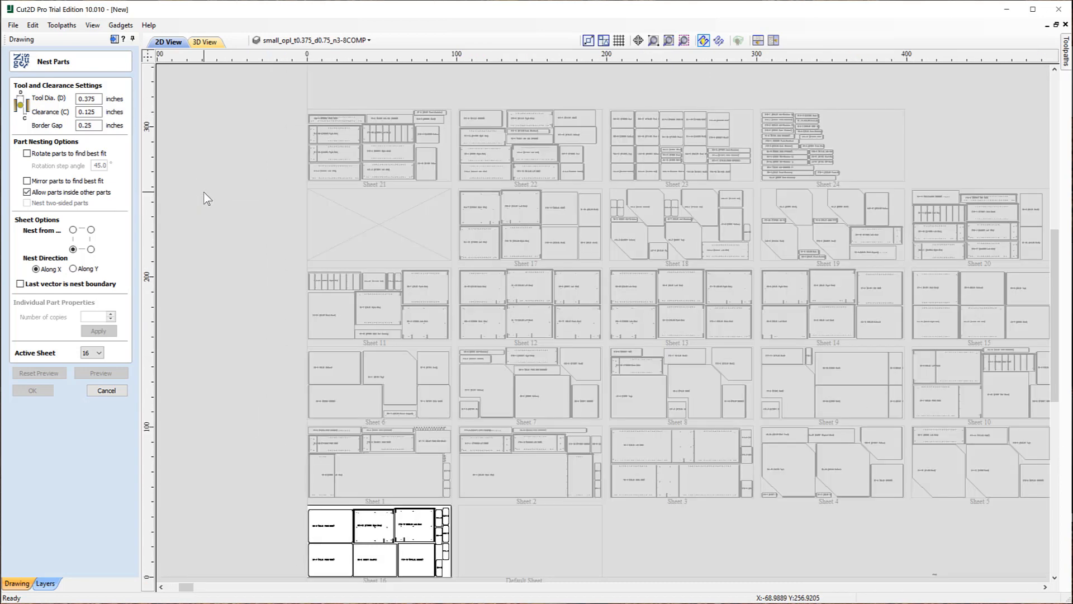
pyautogui.scroll(-1, 207, 198)
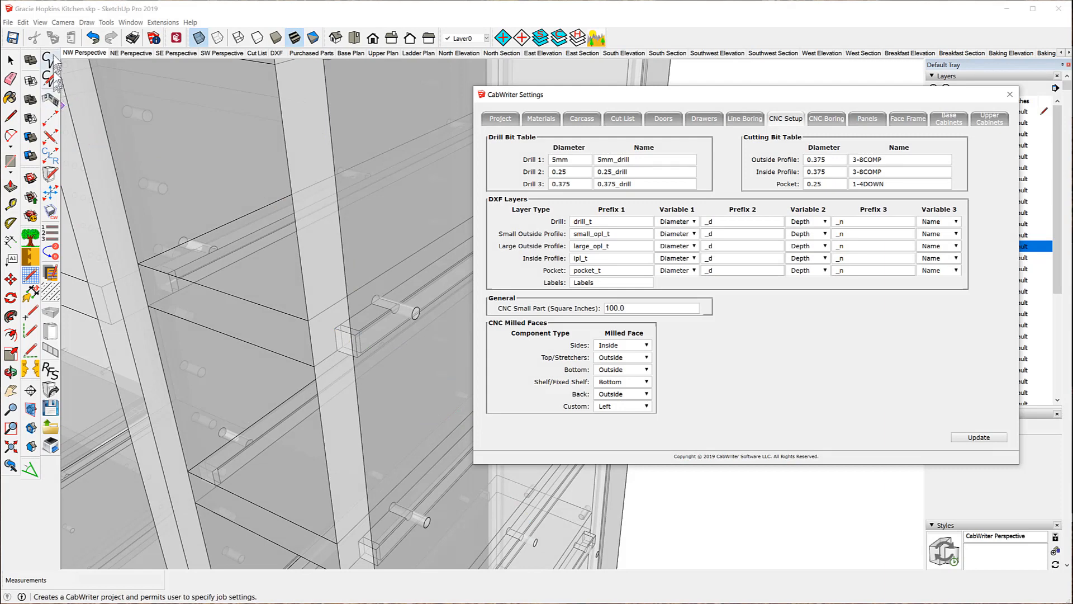
pyautogui.click(84, 52)
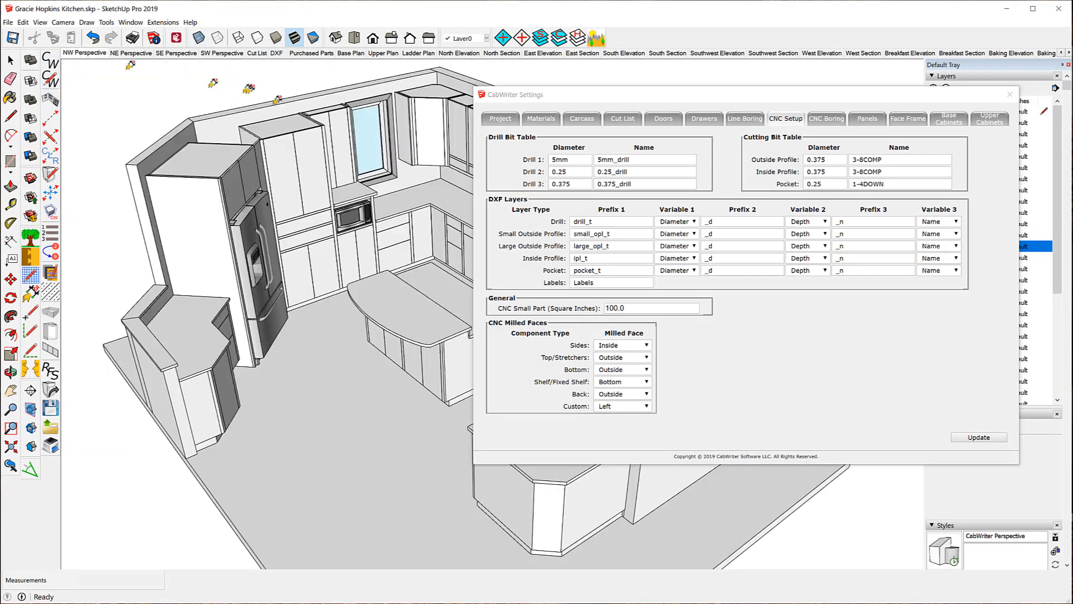
pyautogui.click(1003, 93)
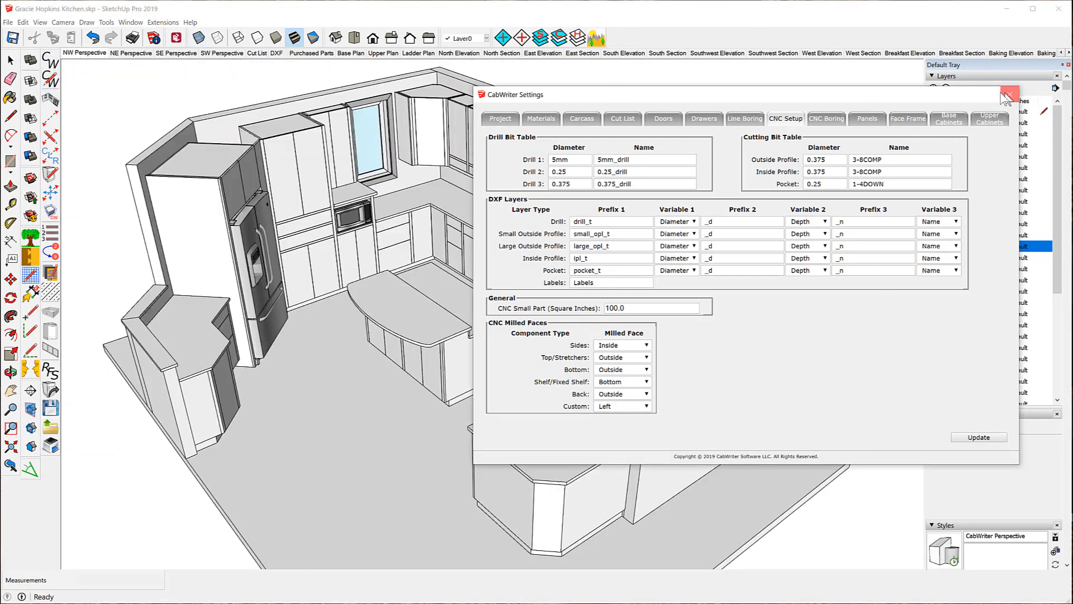